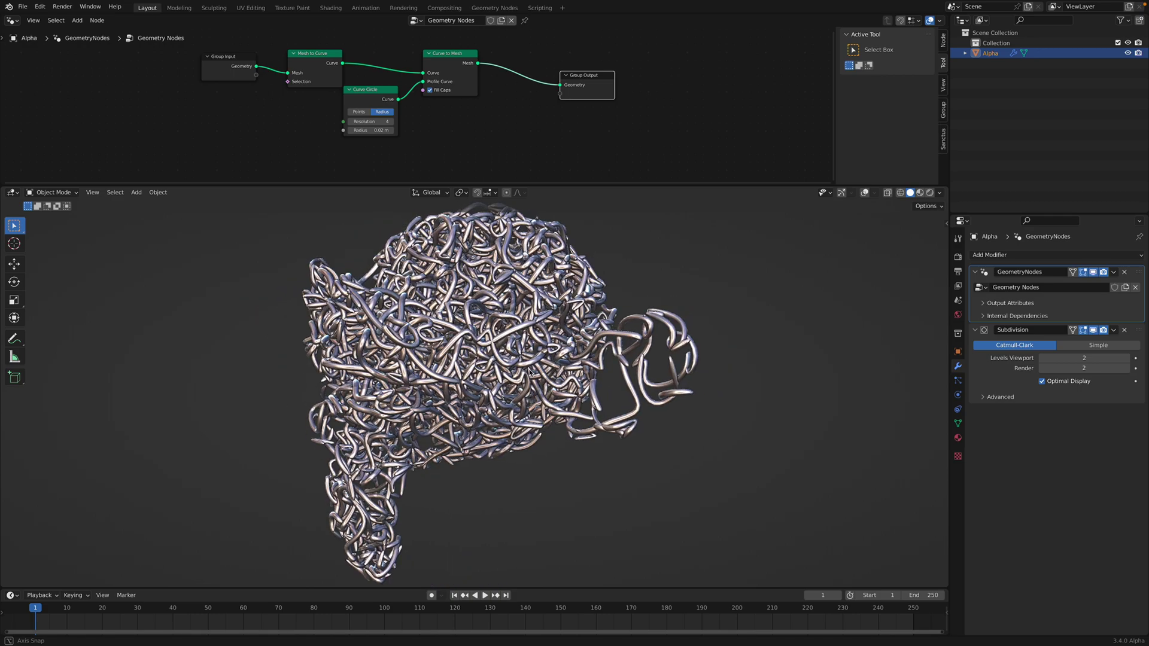
# Step: Search the add-on preferences for "sve" and examine the Sverchok add-on's details
pyautogui.click(40, 7)
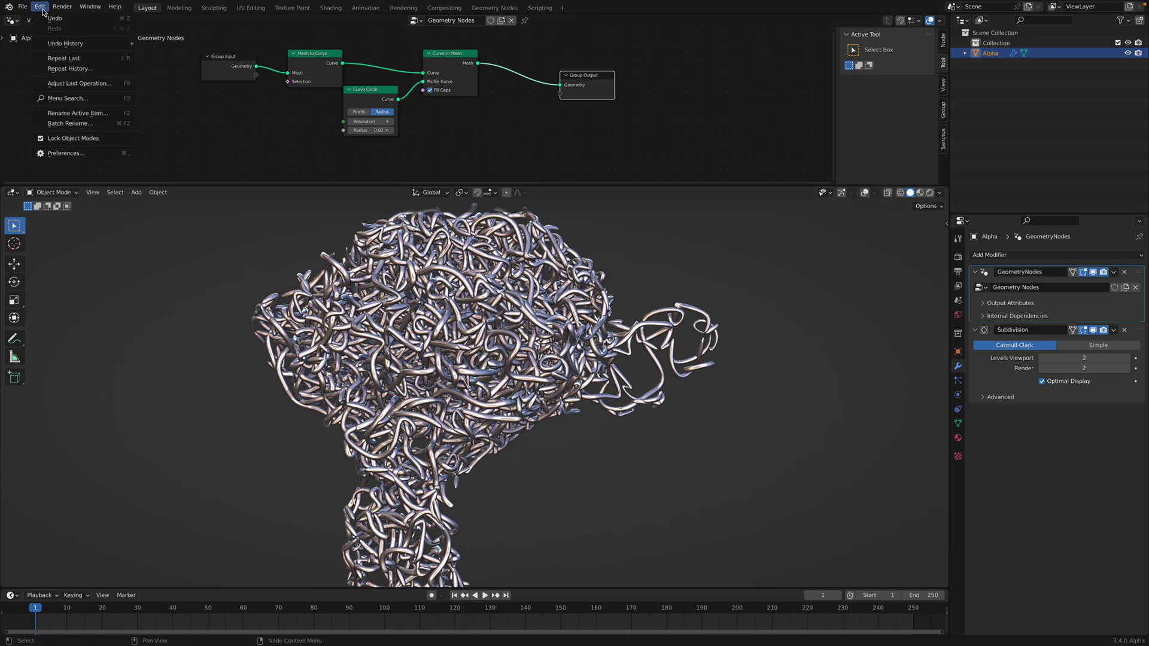
pyautogui.click(67, 153)
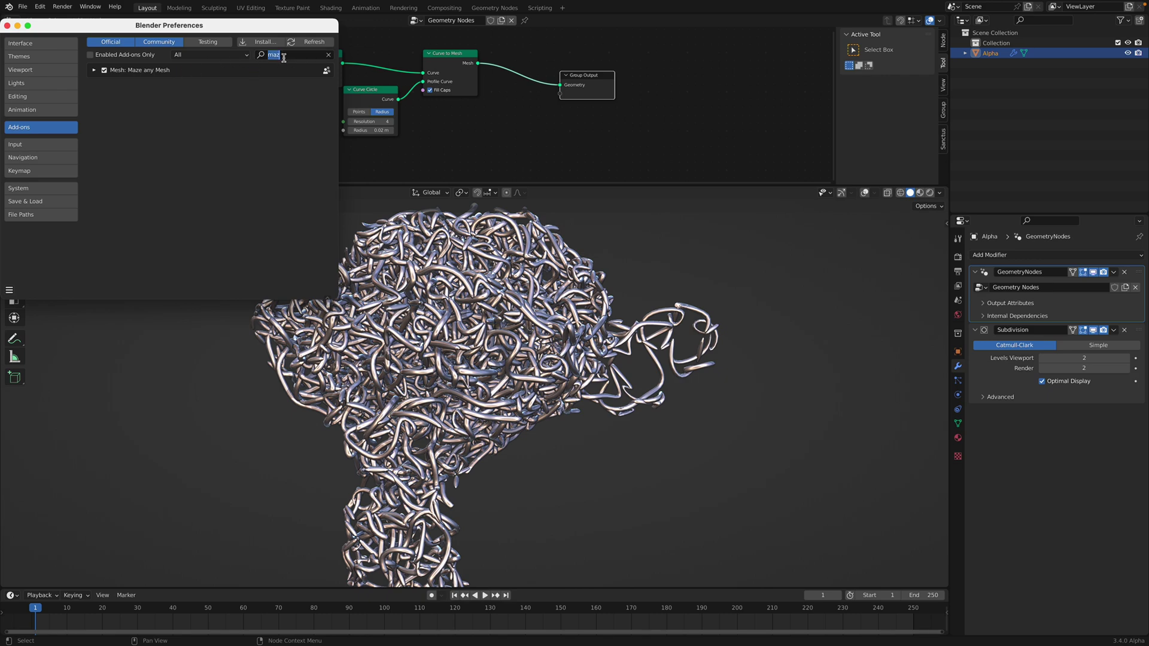
pyautogui.write('sve')
pyautogui.click(94, 71)
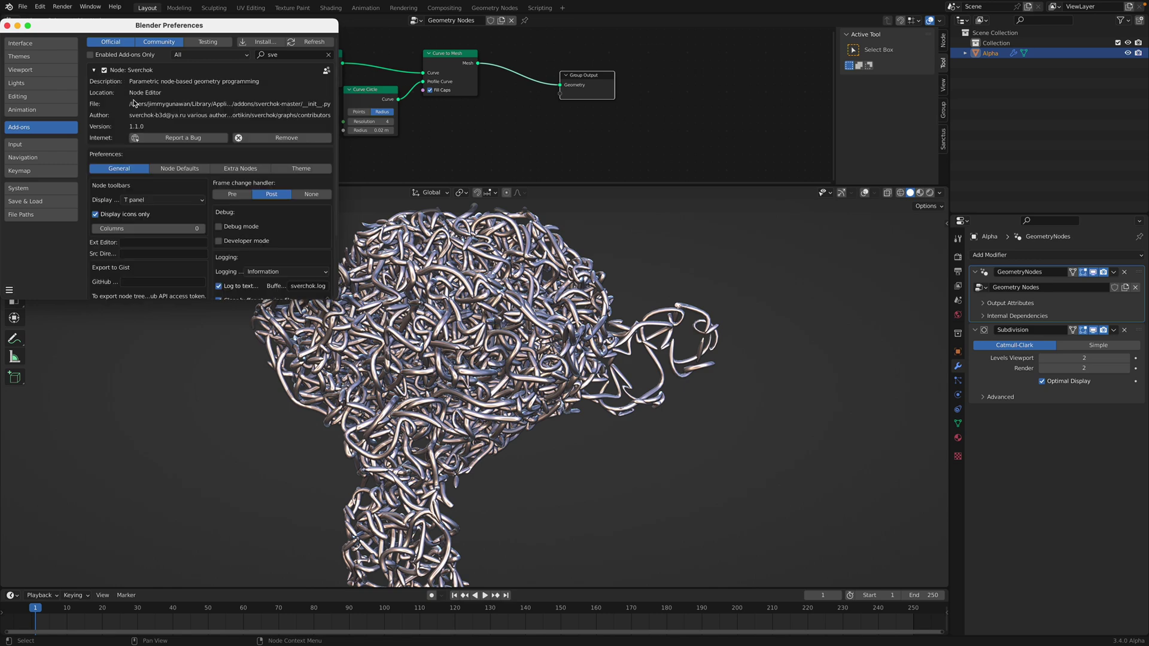
pyautogui.click(7, 26)
# Step: Start a new General file and delete all of its default objects
pyautogui.click(23, 6)
pyautogui.moveTo(35, 24)
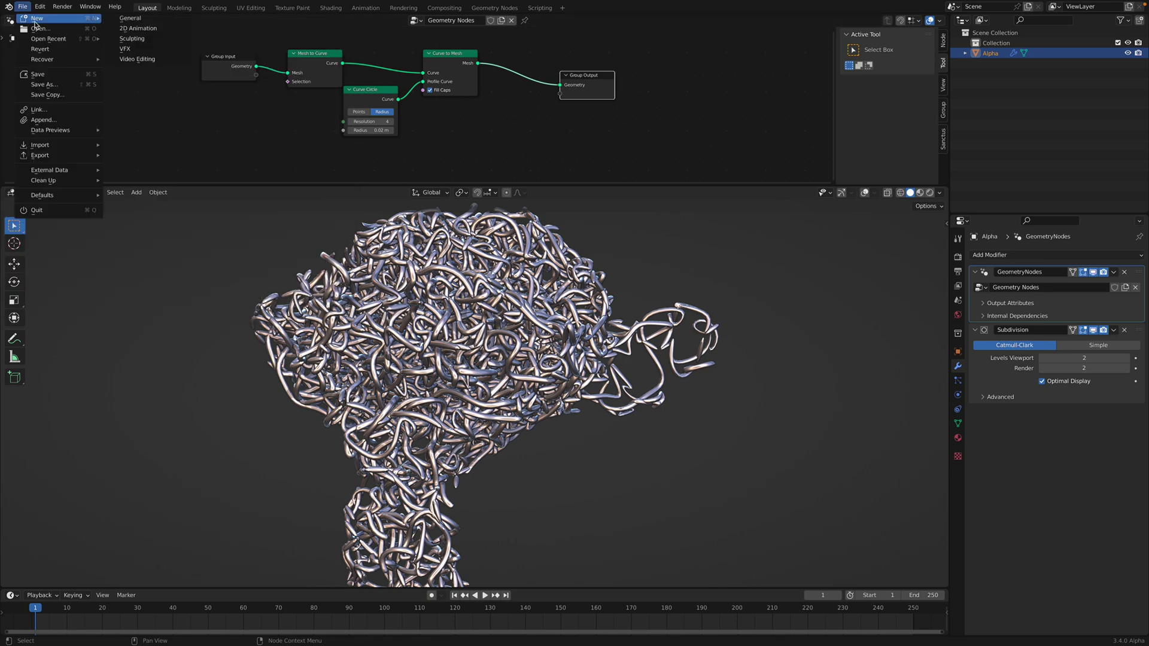
pyautogui.click(130, 18)
pyautogui.press('a')
pyautogui.press('x')
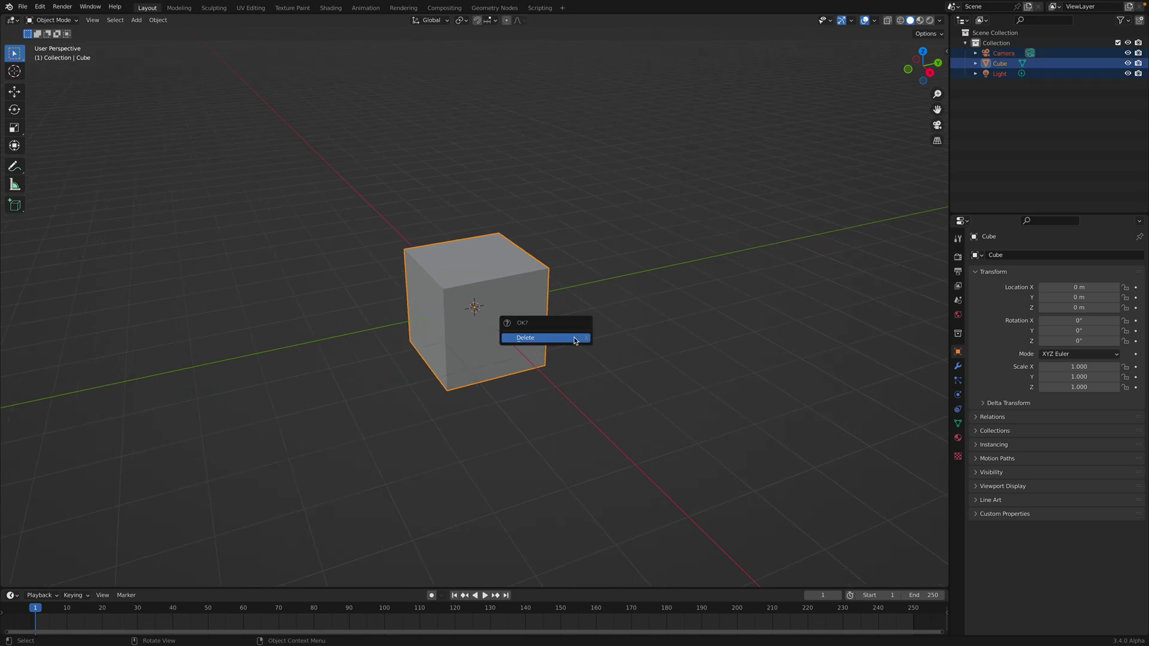
pyautogui.click(569, 334)
# Step: Add a Suzanne monkey mesh to the empty scene and view it from the front
pyautogui.hotkey('shift', 'a')
pyautogui.moveTo(509, 320)
pyautogui.click(566, 417)
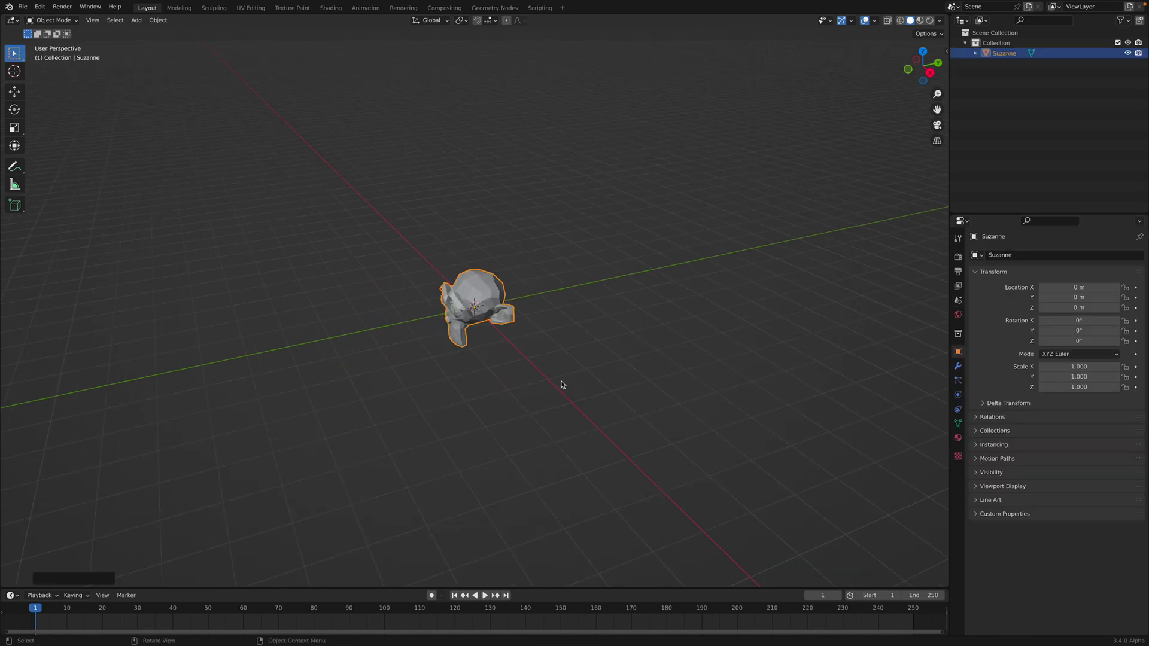
pyautogui.scroll(3, 562, 381)
pyautogui.moveTo(562, 381); pyautogui.dragTo(611, 287, button='middle')
pyautogui.scroll(-3, 577, 310)
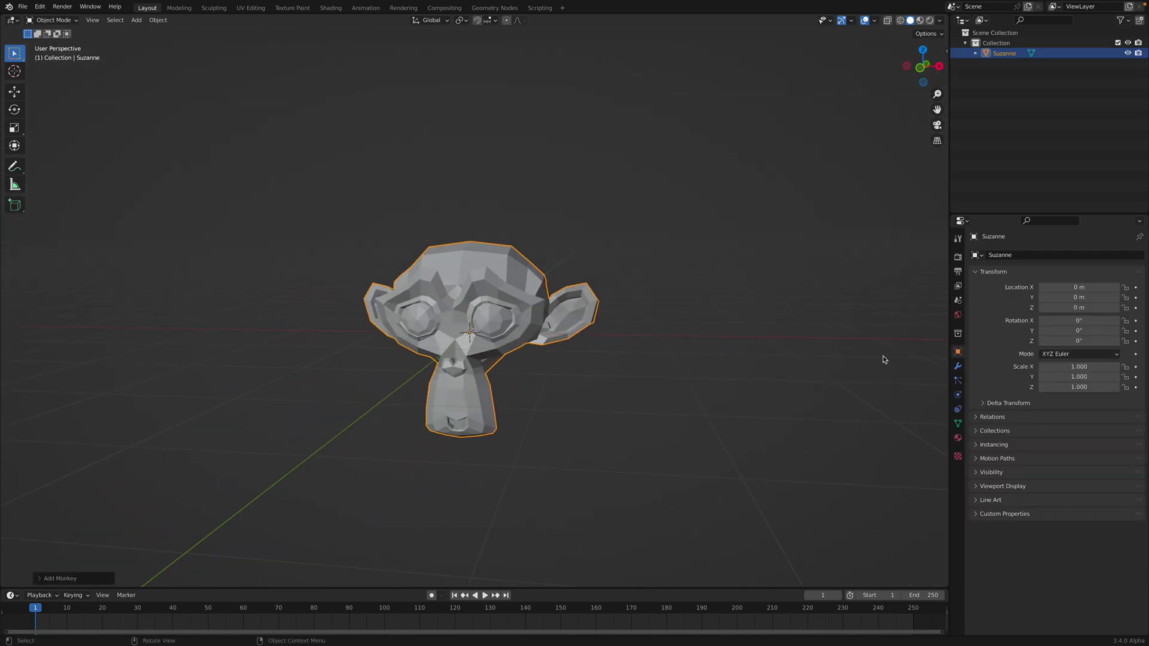
# Step: Add a Remesh modifier to Suzanne with a 0.02 m voxel size and smooth shading
pyautogui.click(958, 366)
pyautogui.click(1012, 255)
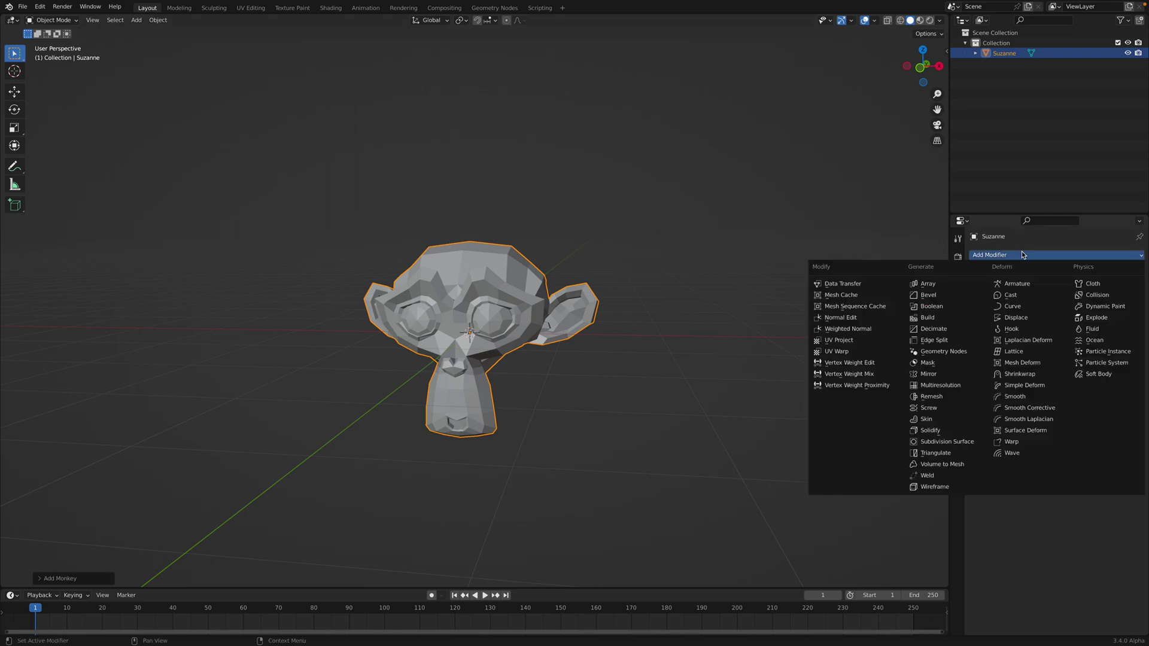
pyautogui.click(965, 402)
pyautogui.click(1076, 301)
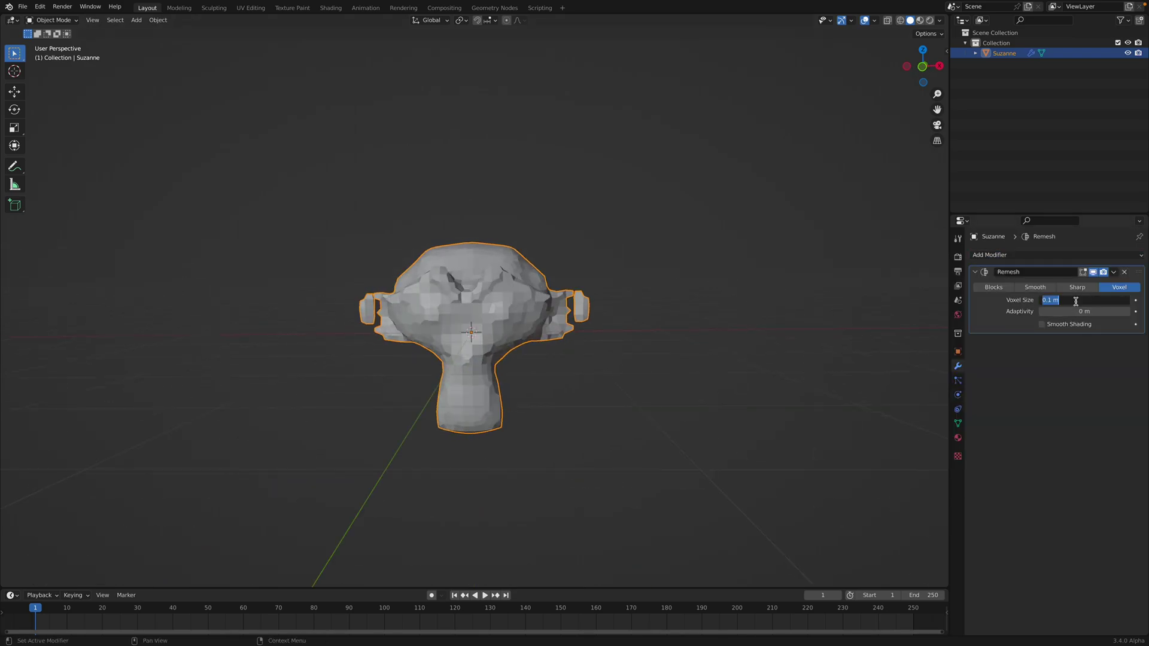
pyautogui.write('0.02')
pyautogui.press('Return')
pyautogui.click(1042, 324)
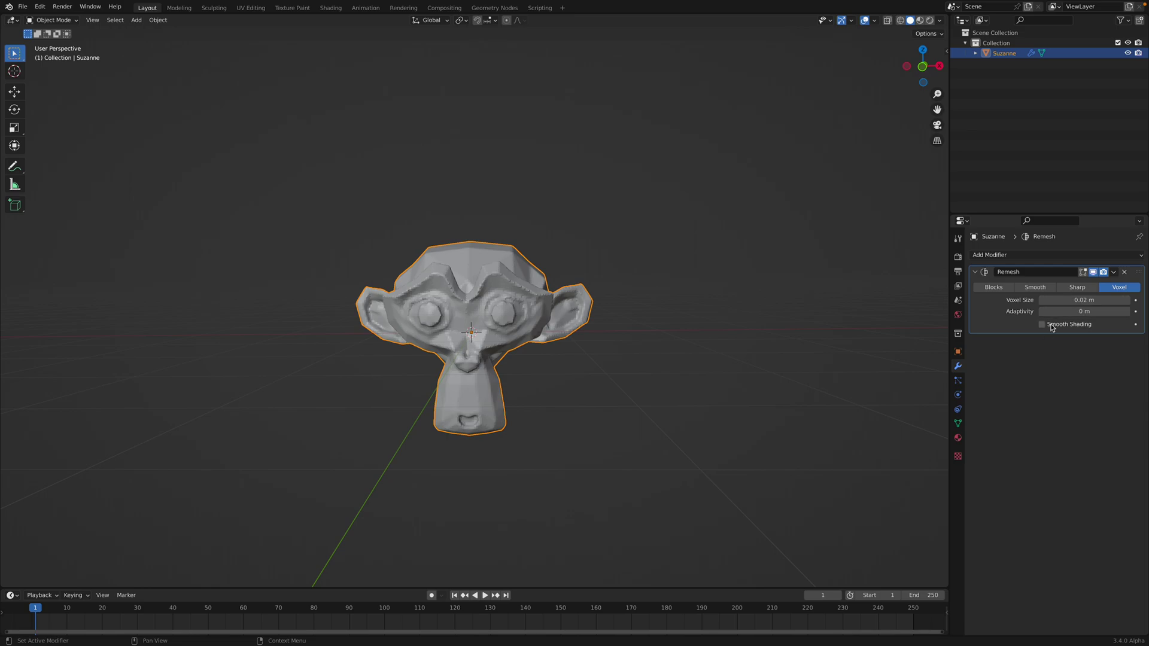
# Step: Split the 3D viewport into an upper and a lower area and apply Suzanne's Remesh modifier
pyautogui.moveTo(609, 283)
pyautogui.mouseDown(button='middle')
pyautogui.moveTo(703, 273)
pyautogui.moveTo(593, 282)
pyautogui.moveTo(607, 282)
pyautogui.moveTo(607, 298)
pyautogui.mouseUp(button='middle')
pyautogui.moveTo(947, 16); pyautogui.dragTo(778, 244)
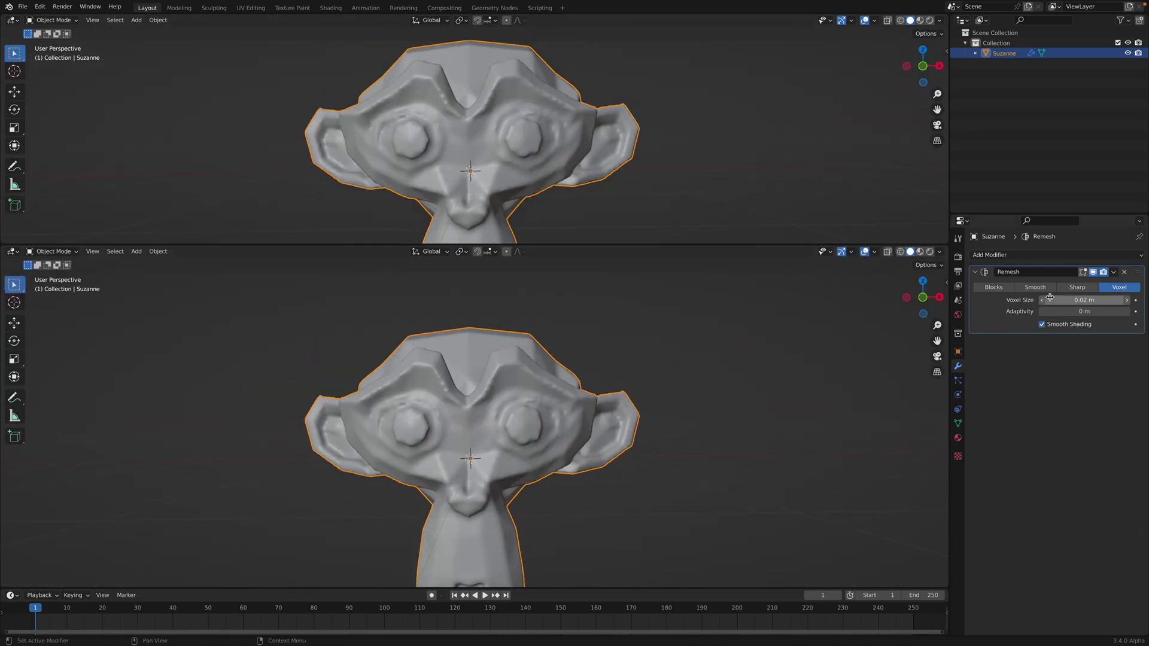
pyautogui.scroll(-2, 751, 319)
pyautogui.scroll(-1, 751, 319)
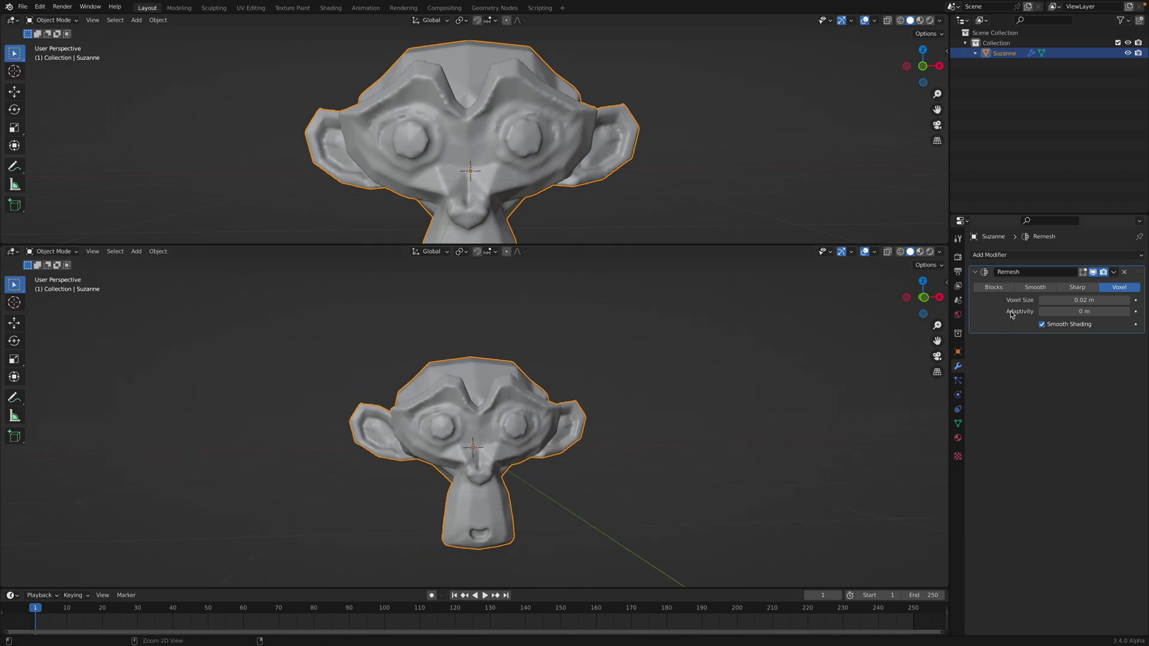
pyautogui.hotkey('ctrl', 'a')
# Step: Switch the upper area to Sverchok Nodes, create a new node tree and enlarge that area
pyautogui.click(8, 21)
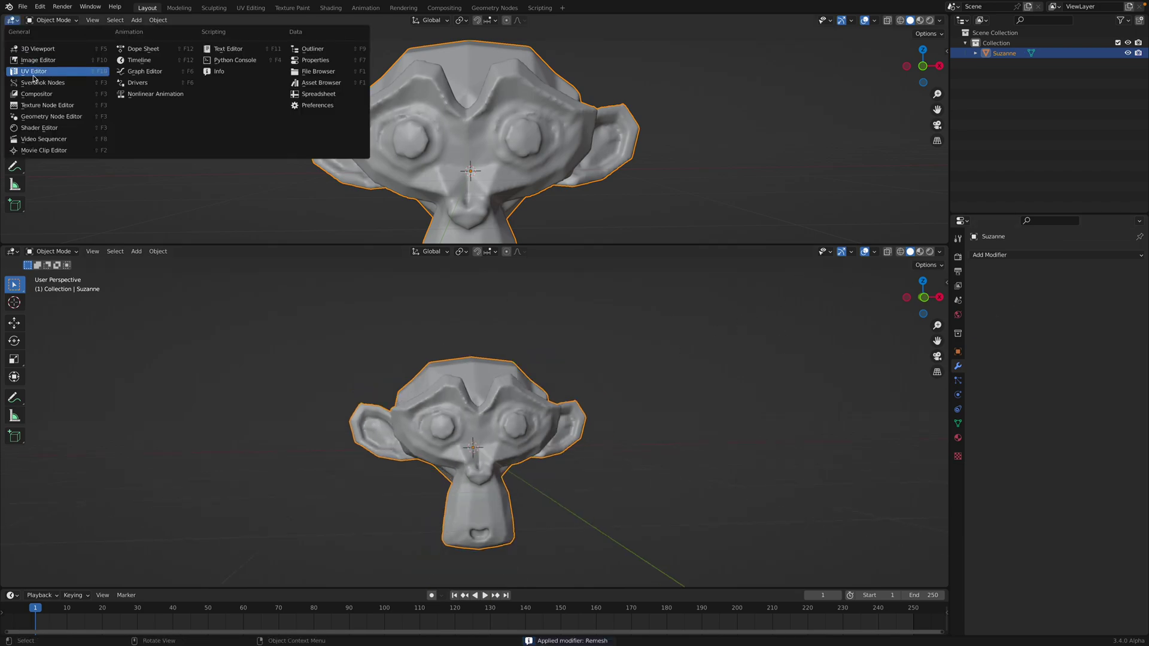
pyautogui.click(42, 81)
pyautogui.click(475, 20)
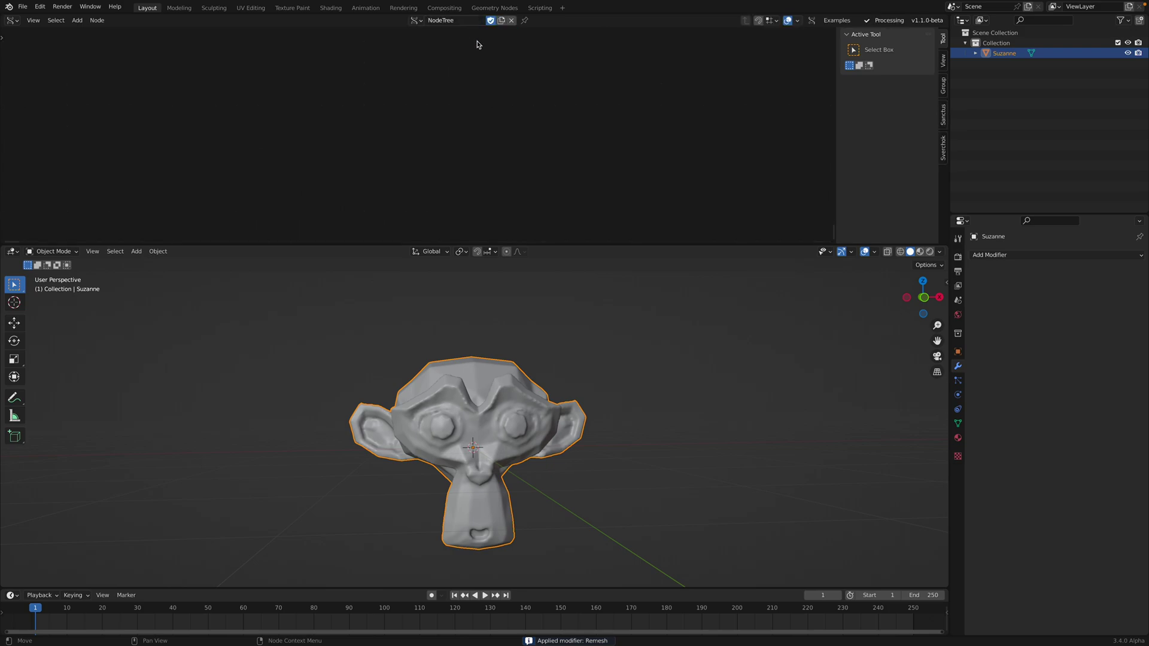
pyautogui.moveTo(538, 244); pyautogui.dragTo(538, 291)
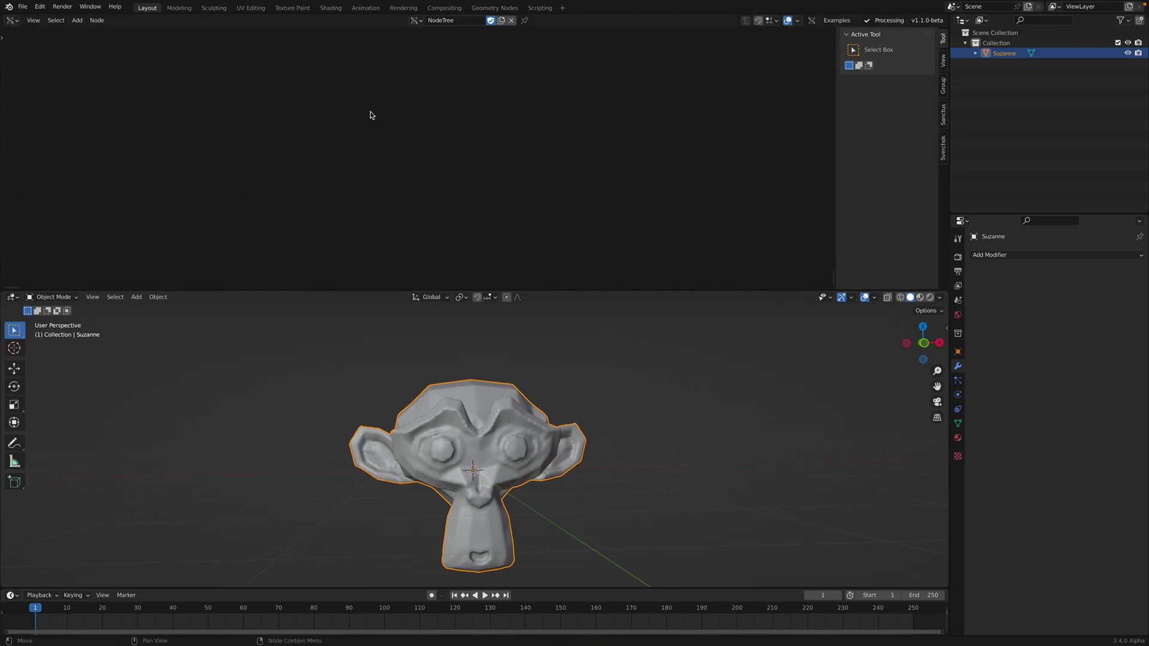
# Step: Add a Get Objects Data node and load the selected Suzanne object into it
pyautogui.hotkey('shift', 'a')
pyautogui.click(343, 125)
pyautogui.write('geo')
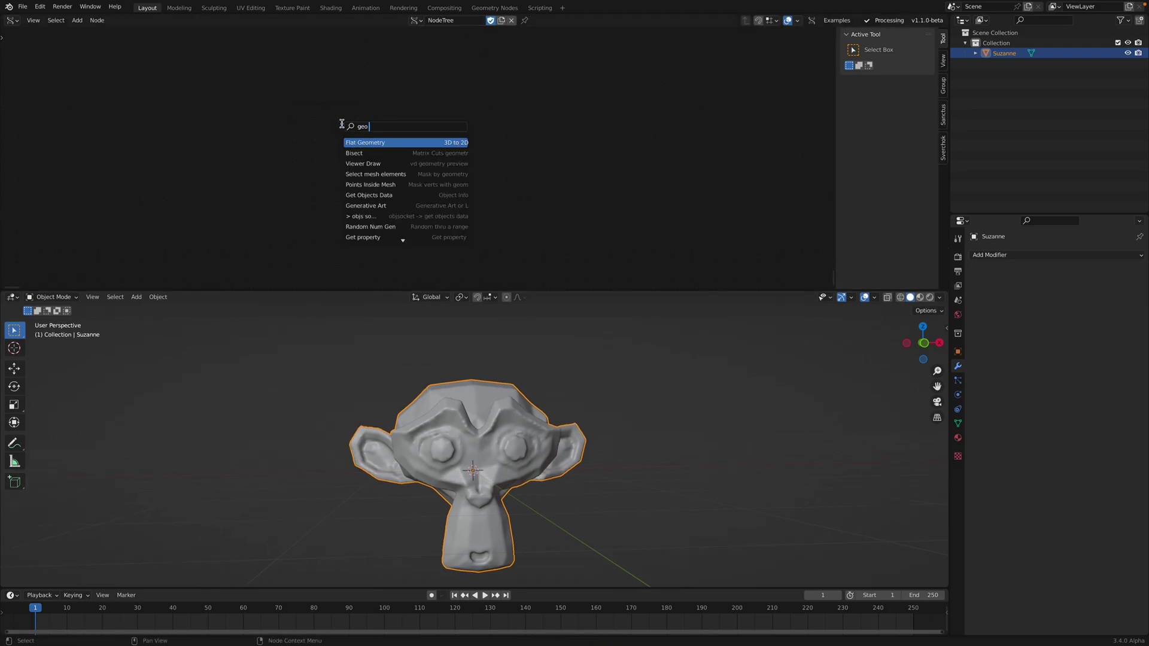
pyautogui.press('BackSpace')
pyautogui.write('t ob')
pyautogui.press('Return')
pyautogui.click(342, 123)
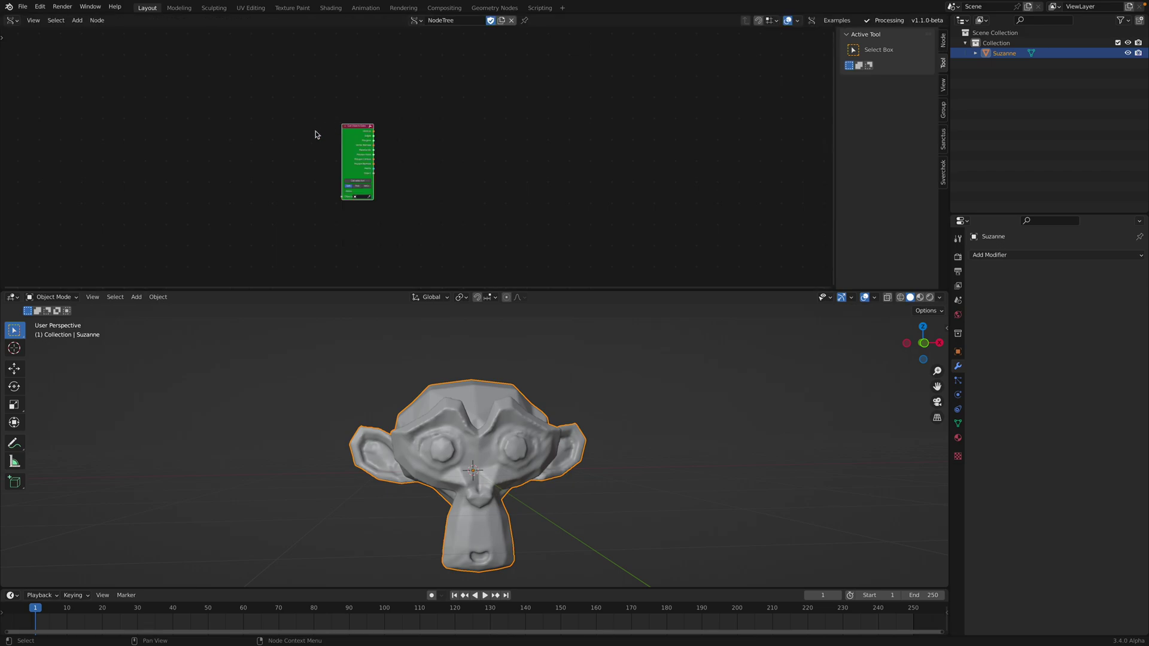
pyautogui.scroll(4, 316, 134)
pyautogui.keyDown('shift'); pyautogui.moveTo(479, 364); pyautogui.dragTo(479, 346, button='middle'); pyautogui.keyUp('shift')
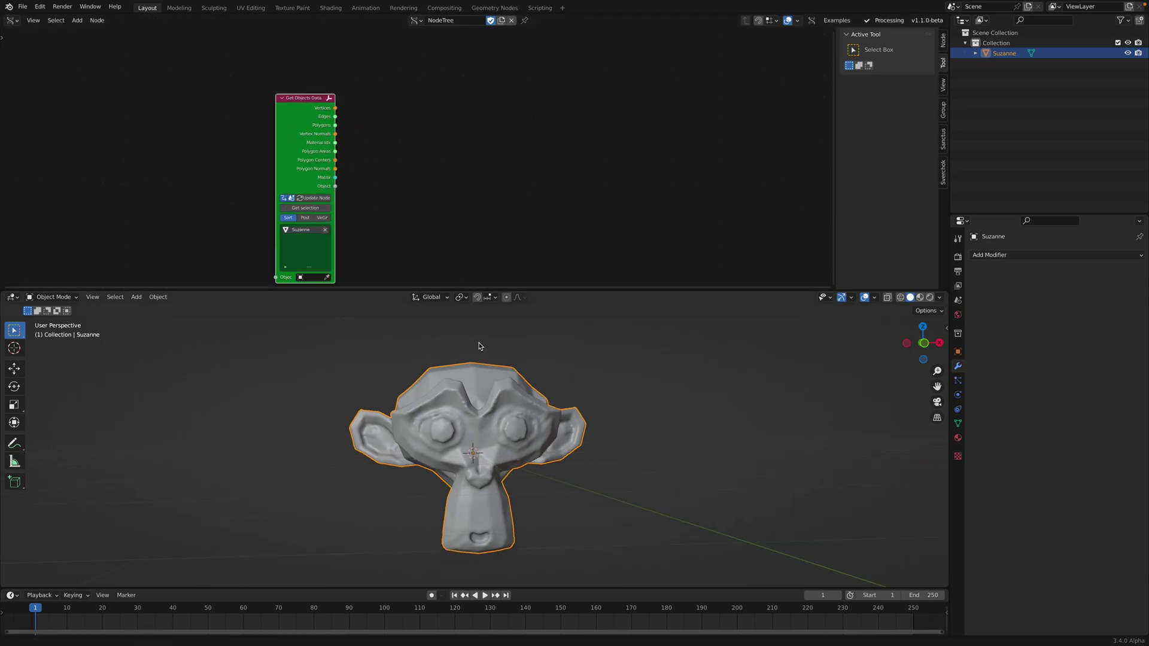
# Step: Add a Mesh viewer node beside the Get Objects Data node
pyautogui.moveTo(418, 117); pyautogui.dragTo(409, 114, button='middle')
pyautogui.moveTo(437, 150); pyautogui.dragTo(406, 122, button='middle')
pyautogui.scroll(-1, 439, 130)
pyautogui.hotkey('alt', 'space')
pyautogui.write('mesh v')
pyautogui.press('Return')
pyautogui.click(445, 101)
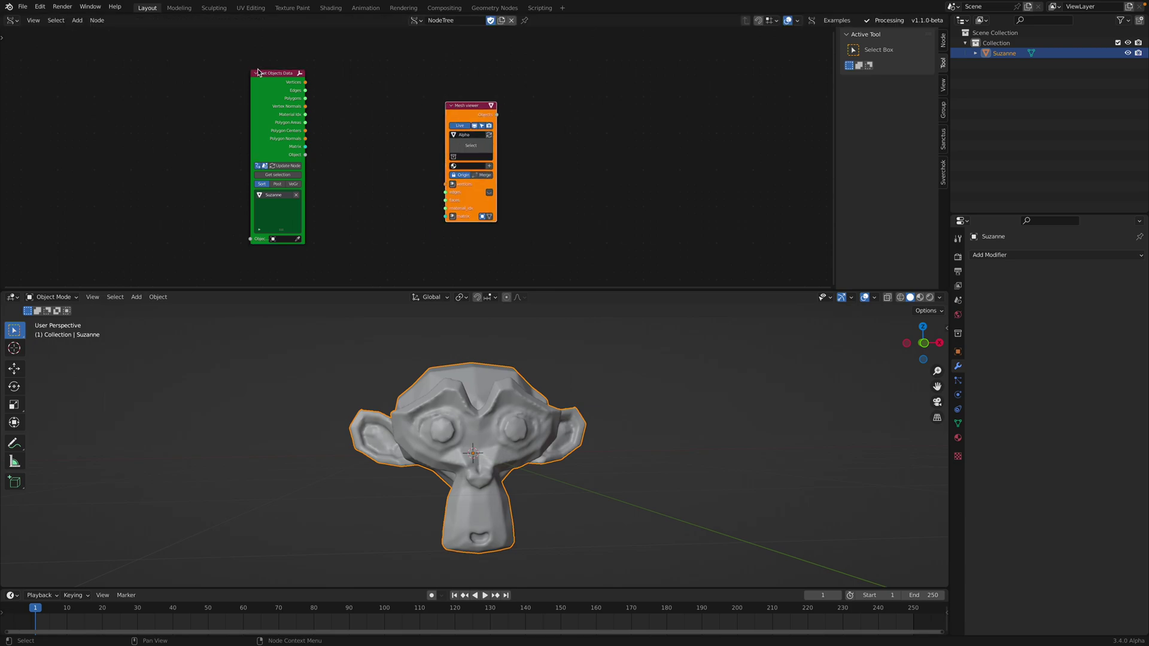
# Step: Connect the object data's vertices, edges and polygons to the Mesh viewer and hide the original Suzanne
pyautogui.click(257, 72)
pyautogui.moveTo(266, 73); pyautogui.dragTo(244, 65)
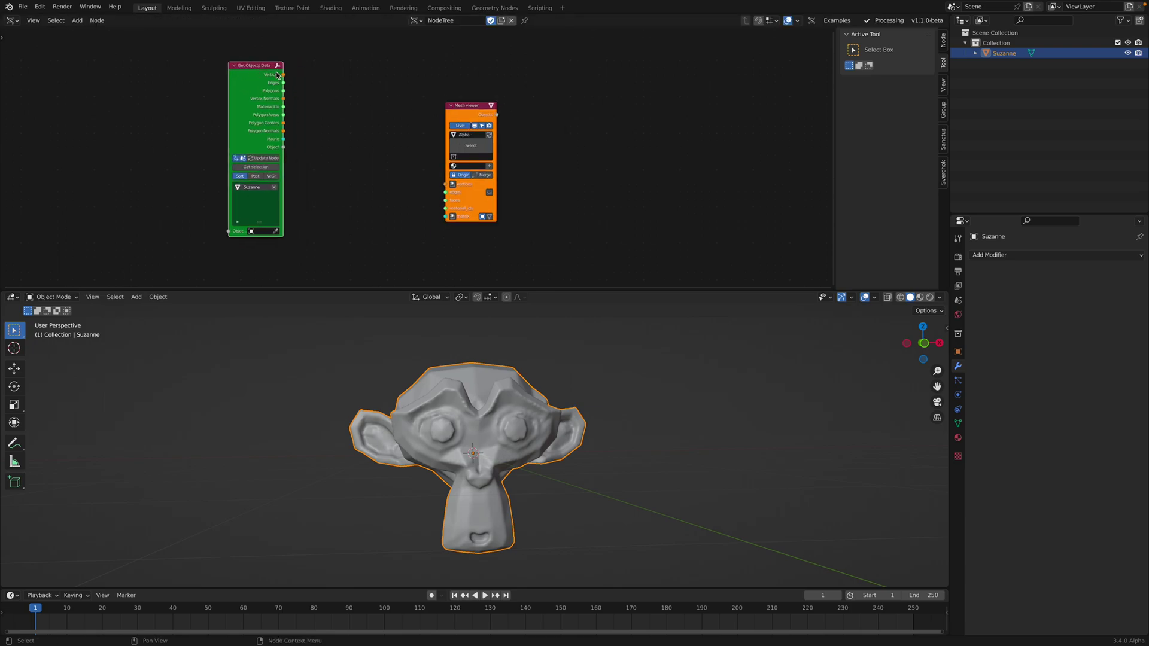
pyautogui.keyDown('shift'); pyautogui.click(463, 120); pyautogui.keyUp('shift')
pyautogui.press('f')
pyautogui.moveTo(534, 366)
pyautogui.mouseDown(button='middle')
pyautogui.moveTo(567, 366)
pyautogui.moveTo(539, 370)
pyautogui.mouseUp(button='middle')
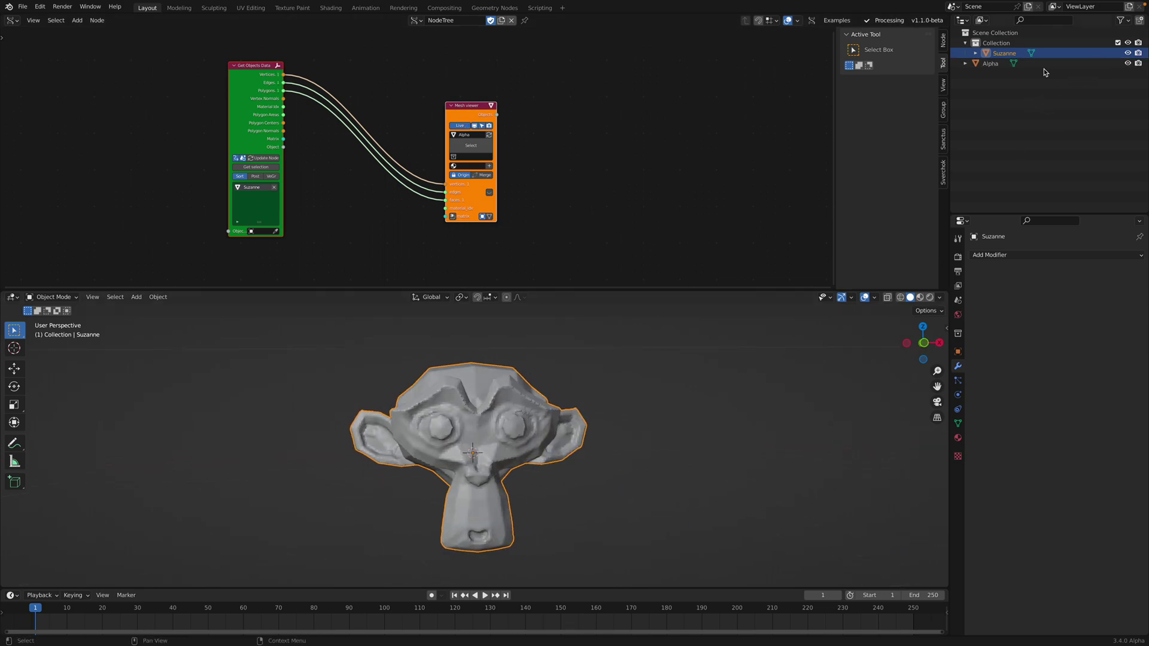
pyautogui.click(1128, 53)
# Step: Add a Points Inside Mesh node and move the Mesh viewer aside to make room for it
pyautogui.moveTo(474, 108); pyautogui.dragTo(506, 91)
pyautogui.scroll(1, 443, 97)
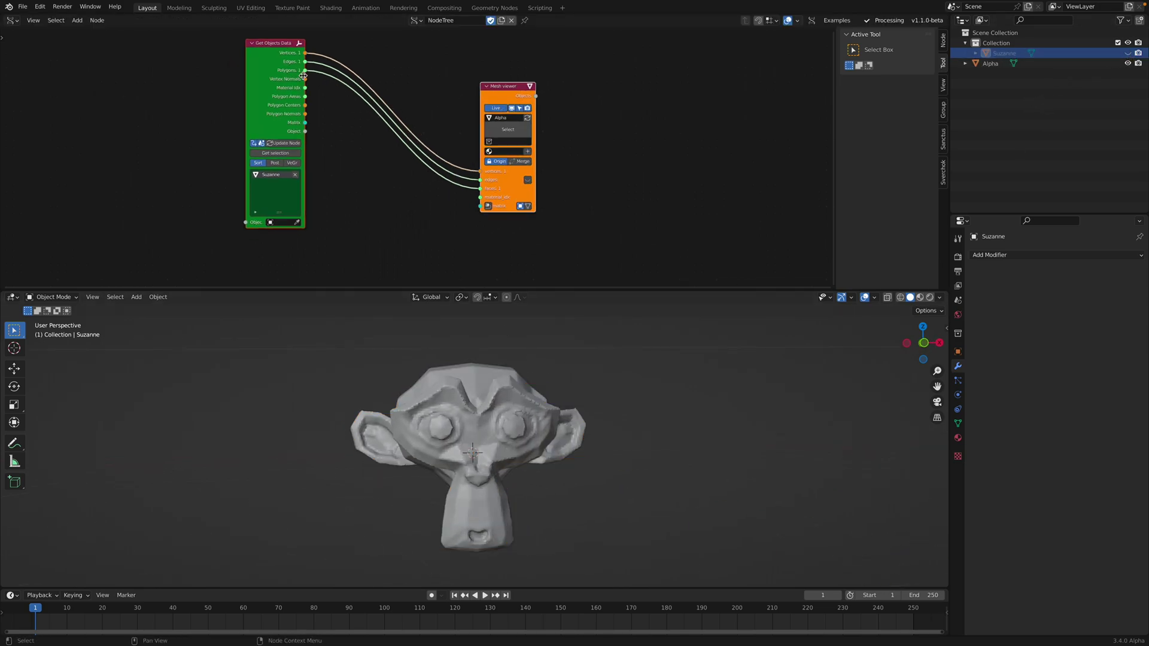
pyautogui.moveTo(303, 76); pyautogui.dragTo(207, 105, button='middle')
pyautogui.click(413, 114)
pyautogui.moveTo(413, 114); pyautogui.dragTo(426, 98)
pyautogui.hotkey('alt', 'space')
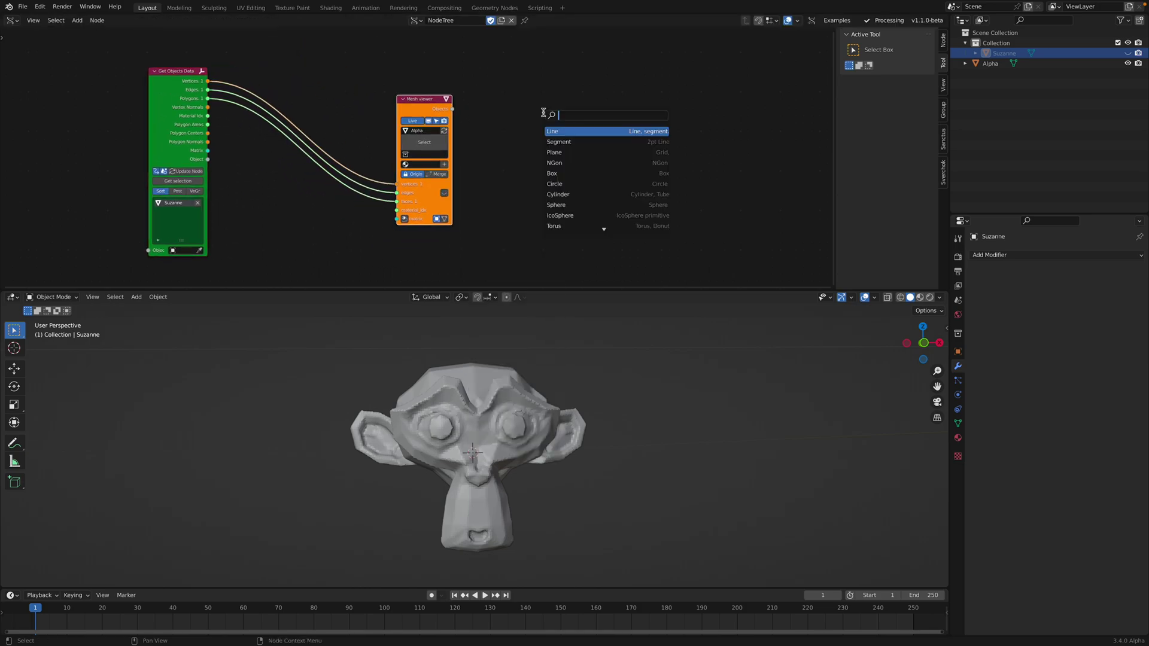
pyautogui.write('points')
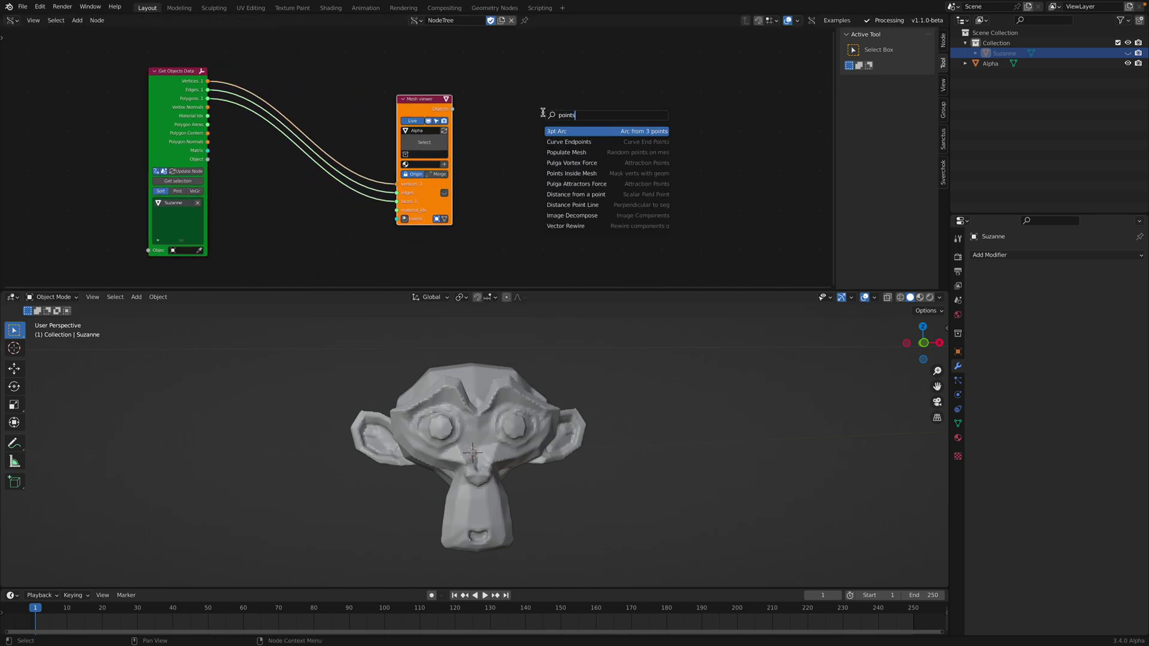
pyautogui.click(559, 174)
pyautogui.click(426, 110)
pyautogui.moveTo(427, 109); pyautogui.dragTo(472, 109)
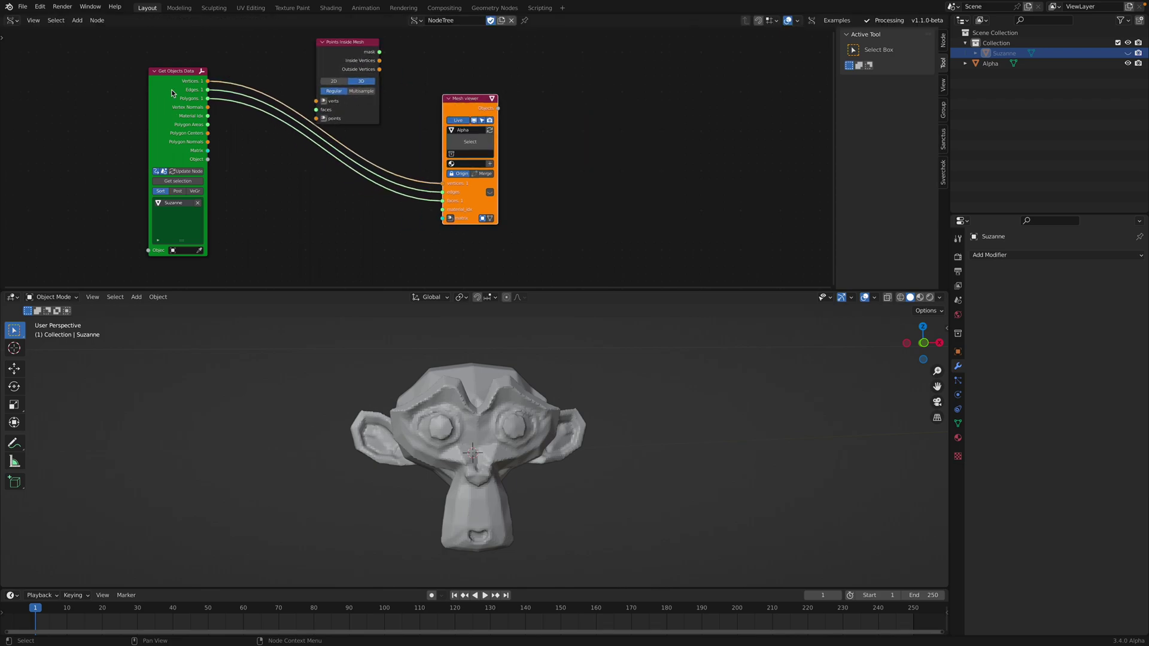
# Step: Connect the object data's vertices and polygons to the verts and faces inputs of Points Inside Mesh, and tidy the node layout
pyautogui.moveTo(207, 78); pyautogui.dragTo(151, 87)
pyautogui.keyDown('shift'); pyautogui.click(319, 58); pyautogui.keyUp('shift')
pyautogui.press('f')
pyautogui.moveTo(276, 53)
pyautogui.mouseDown(button='middle')
pyautogui.moveTo(285, 70)
pyautogui.moveTo(263, 67)
pyautogui.mouseUp(button='middle')
pyautogui.scroll(3, 270, 71)
pyautogui.moveTo(492, 127); pyautogui.dragTo(503, 113)
pyautogui.scroll(-2, 445, 179)
pyautogui.moveTo(445, 179); pyautogui.dragTo(501, 197, button='middle')
pyautogui.moveTo(411, 163); pyautogui.dragTo(413, 150)
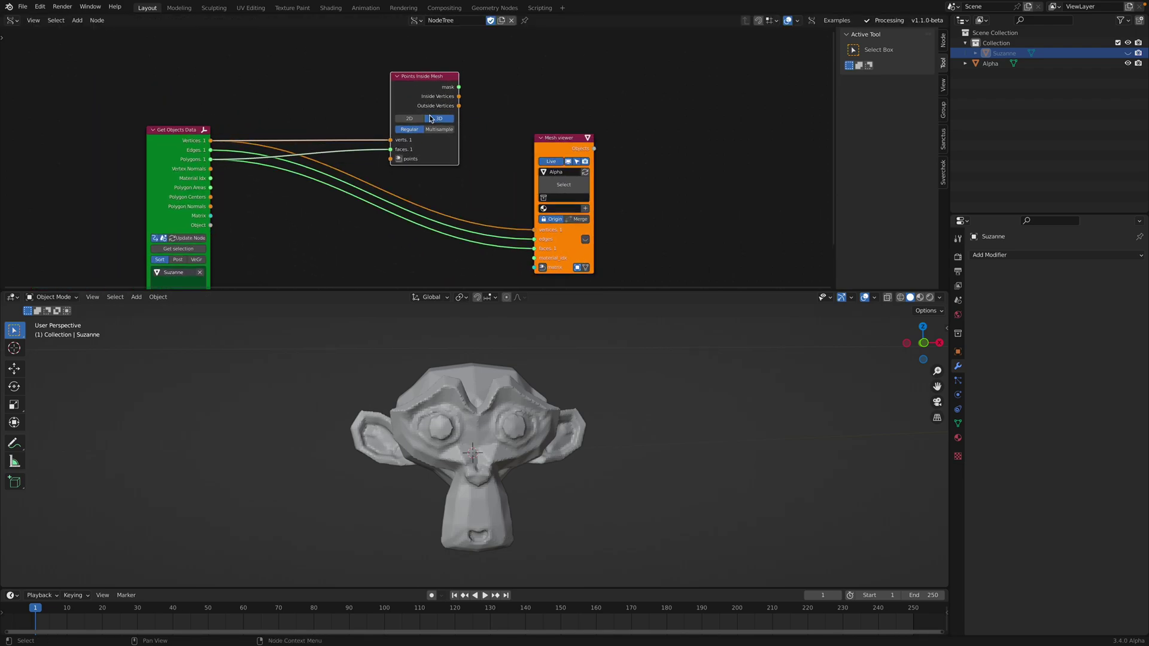
# Step: Add a Vector P Field node above the Get Objects Data node
pyautogui.scroll(3, 412, 151)
pyautogui.moveTo(408, 166); pyautogui.dragTo(409, 168, button='middle')
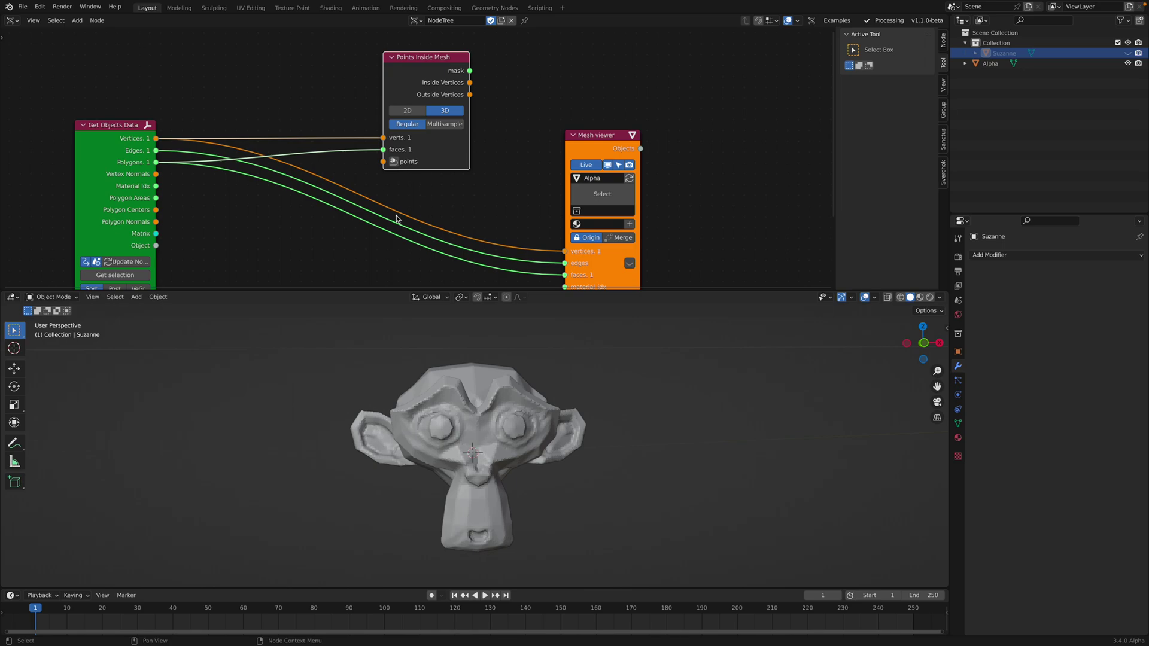
pyautogui.scroll(-1, 329, 183)
pyautogui.moveTo(329, 183); pyautogui.dragTo(340, 228, button='middle')
pyautogui.hotkey('alt', 'space')
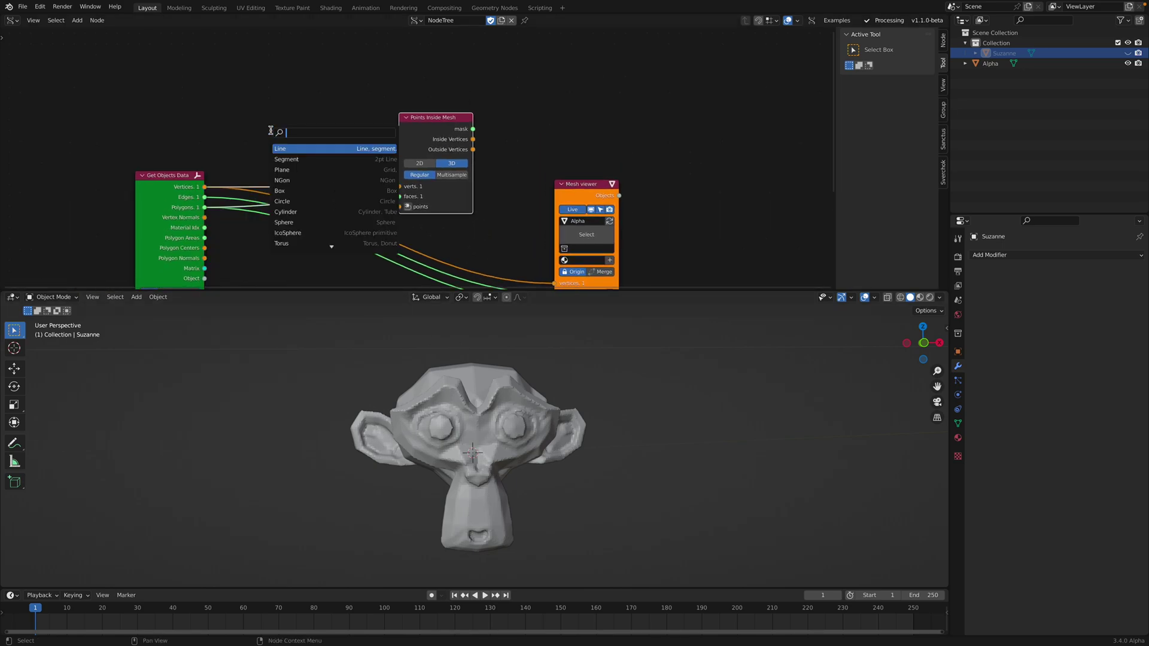
pyautogui.write('vec')
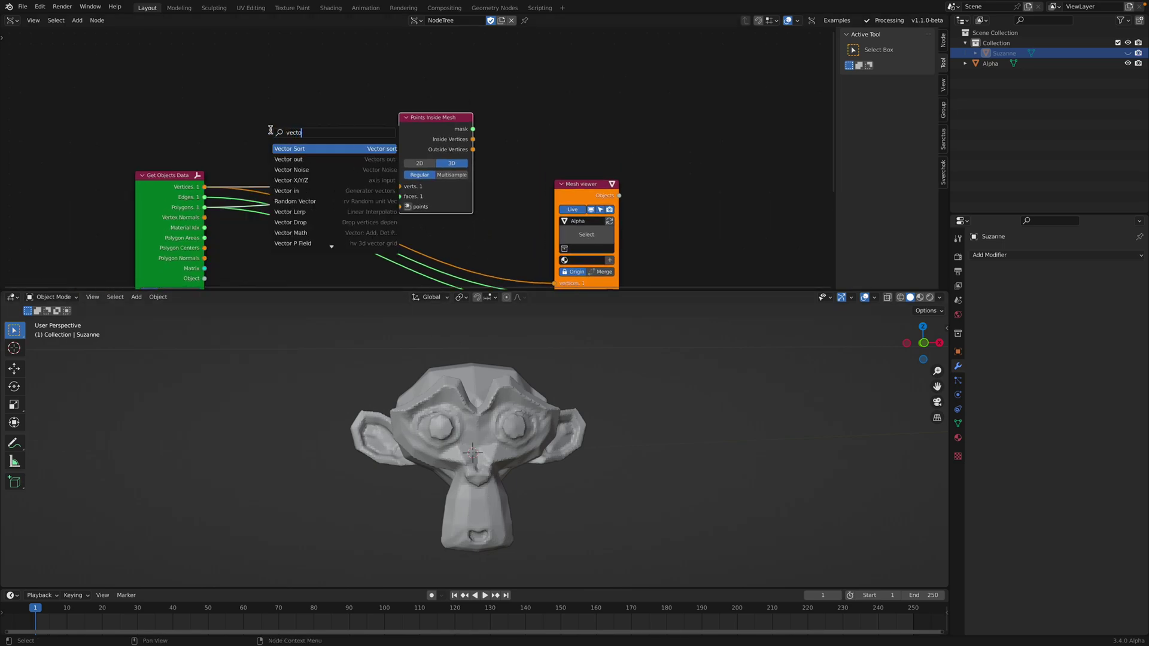
pyautogui.write('to')
pyautogui.click(290, 243)
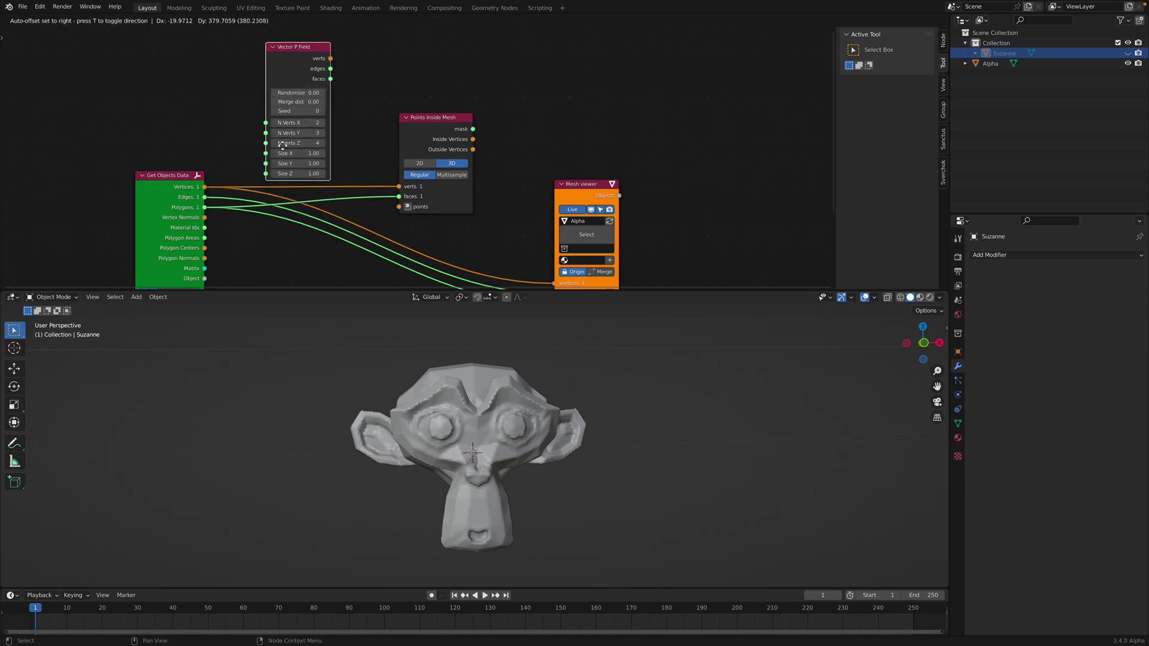
pyautogui.click(282, 145)
pyautogui.scroll(-1, 477, 113)
pyautogui.hotkey('shift', 'a')
pyautogui.write('view')
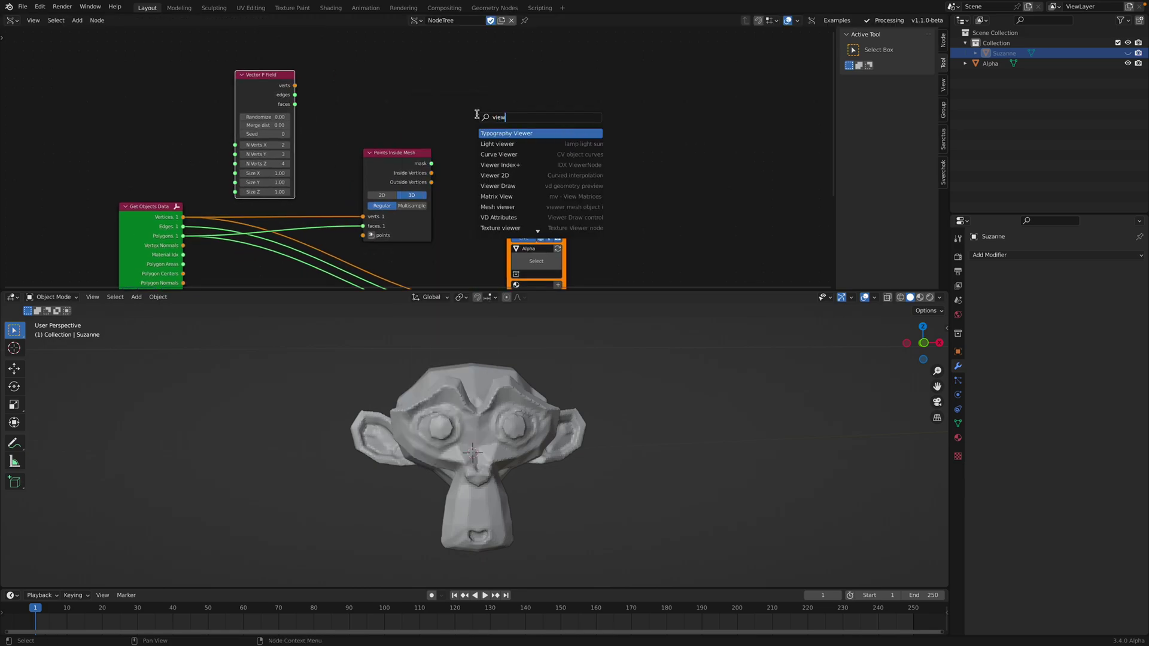
pyautogui.write('er no')
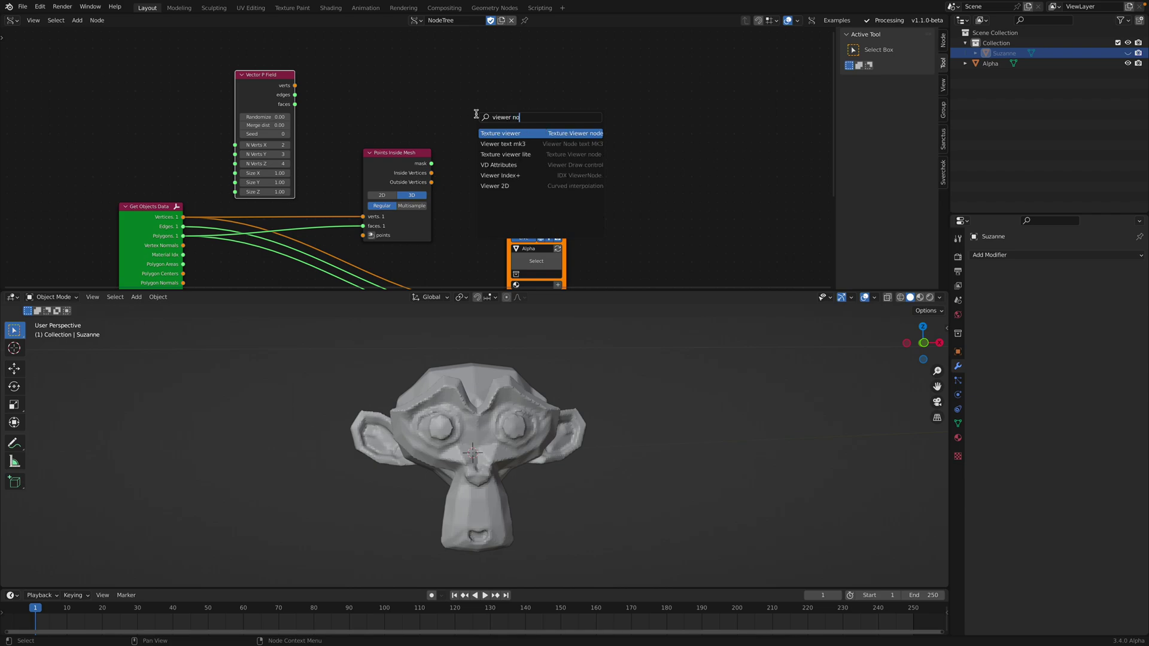
pyautogui.click(496, 177)
pyautogui.press('Escape')
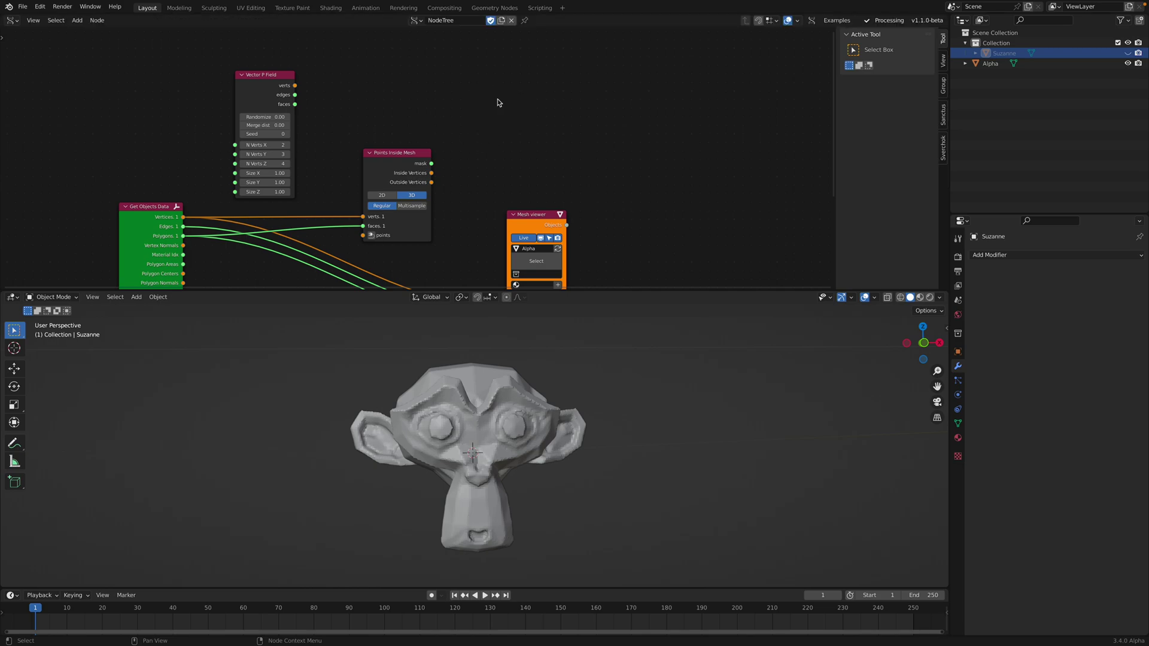
# Step: Add a Viewer Draw node above the Mesh viewer
pyautogui.hotkey('alt', 'space')
pyautogui.write('viewe')
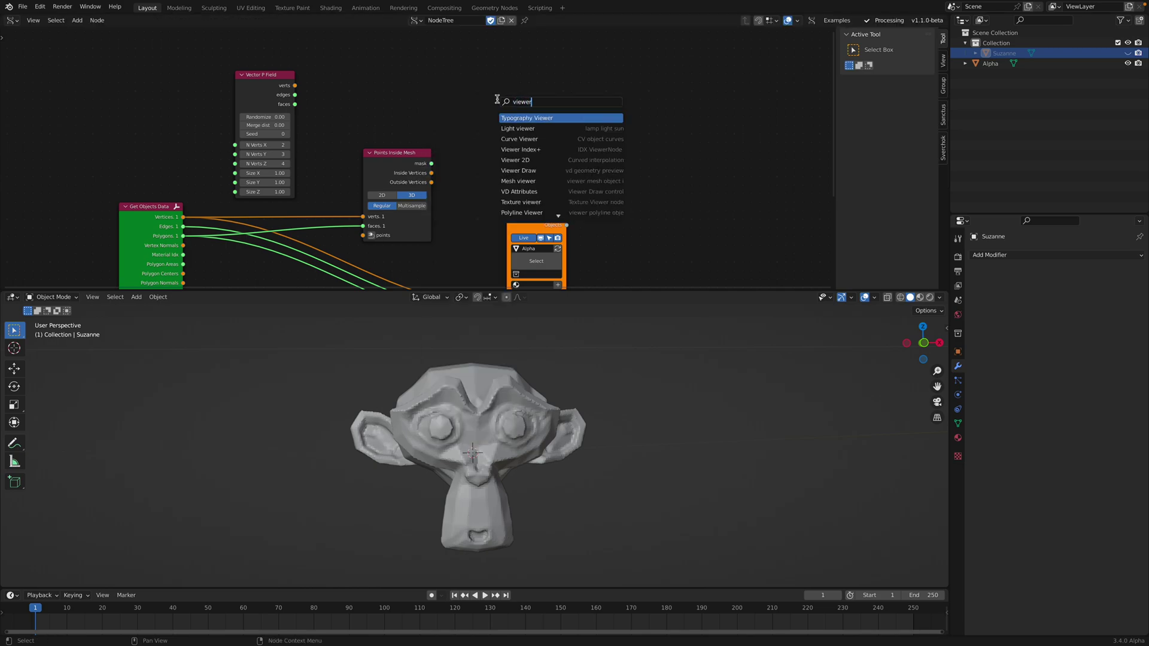
pyautogui.write('r')
pyautogui.click(520, 170)
pyautogui.click(497, 132)
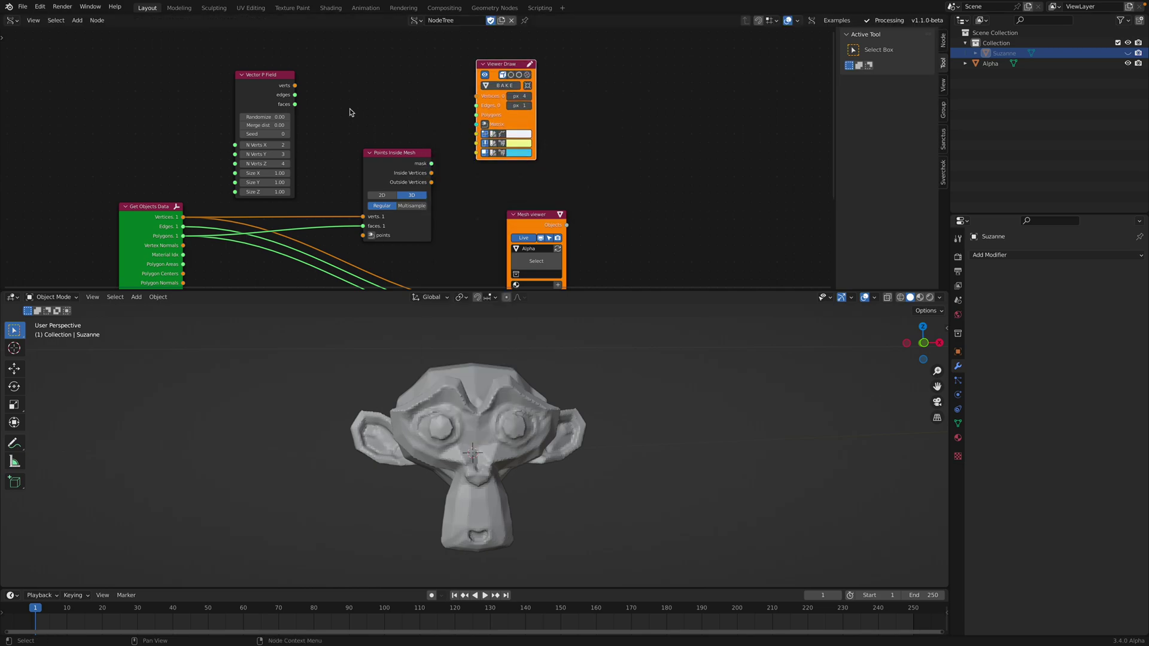
# Step: Connect the Vector P Field's verts to the Viewer Draw's vertices and set N Verts X, Y and Z to 10
pyautogui.moveTo(295, 85); pyautogui.dragTo(477, 96)
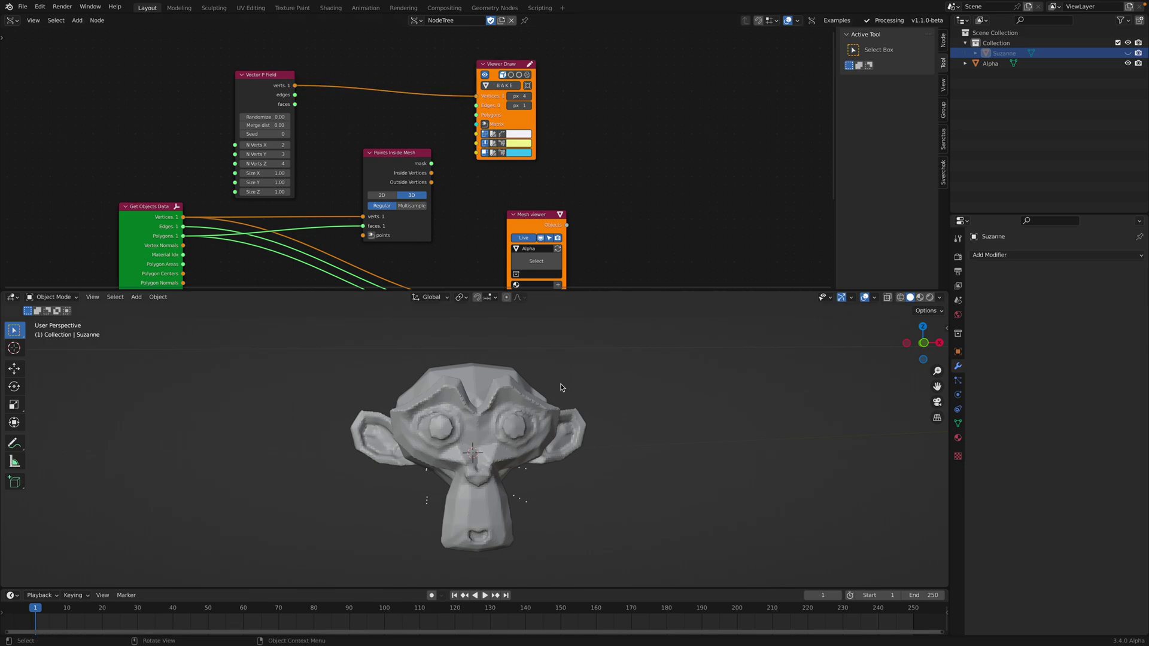
pyautogui.moveTo(539, 419); pyautogui.dragTo(570, 414, button='middle')
pyautogui.moveTo(265, 144); pyautogui.dragTo(267, 163)
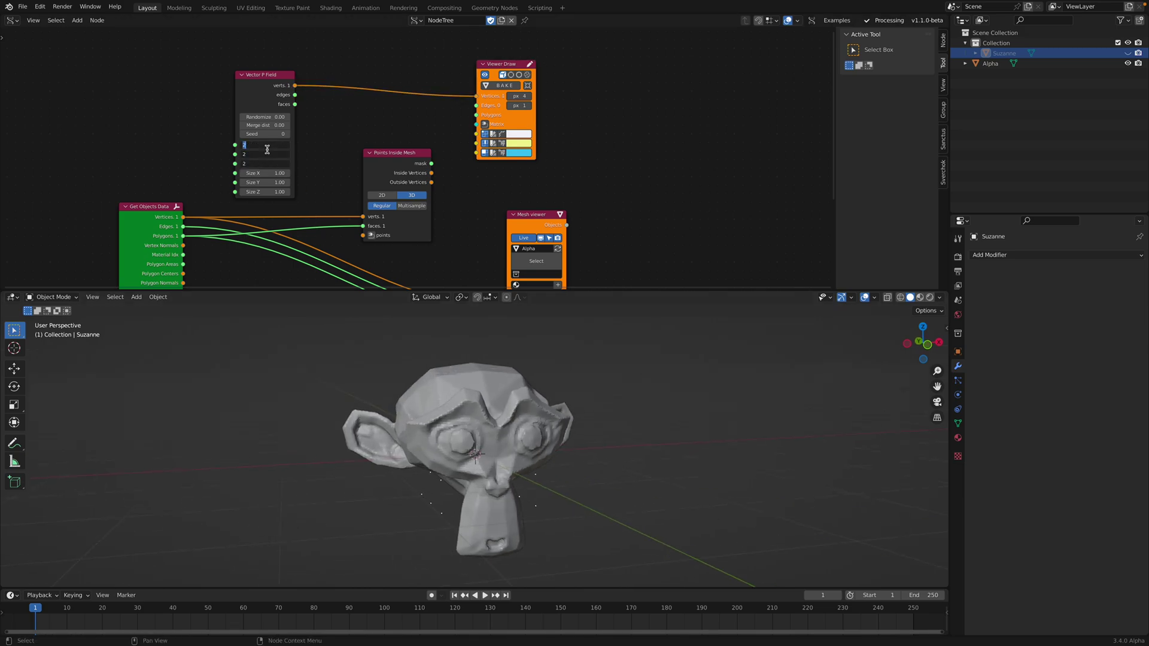
pyautogui.write('10')
pyautogui.press('Return')
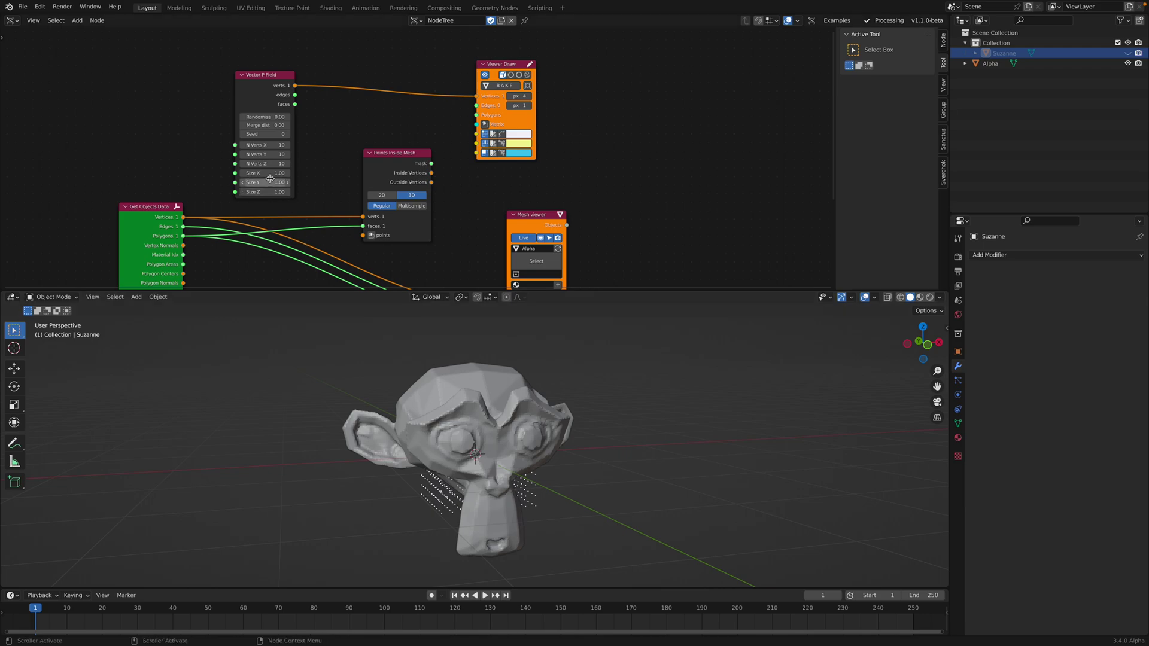
# Step: Increase the Vector P Field's Size X, Y and Z to 2.18 so the points surround the whole Suzanne mesh
pyautogui.moveTo(266, 191); pyautogui.dragTo(337, 191)
pyautogui.scroll(-2, 502, 427)
pyautogui.moveTo(501, 426); pyautogui.dragTo(510, 426, button='middle')
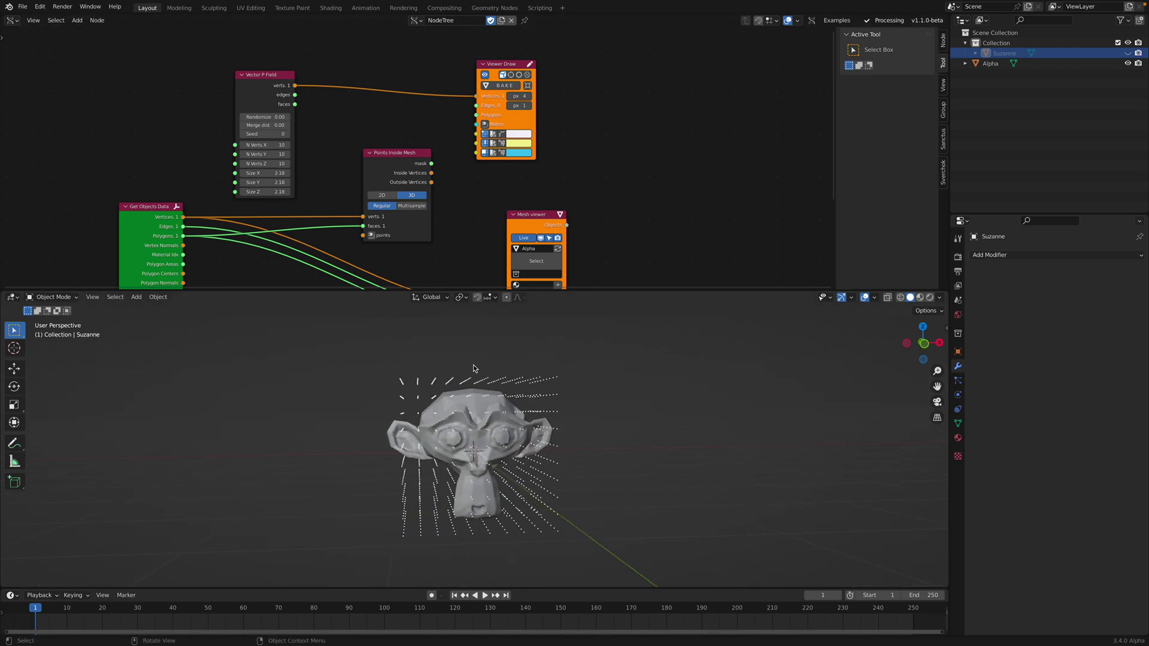
# Step: Connect the field's verts to the points input of Points Inside Mesh, and its Inside Vertices output to the Viewer Draw's vertices
pyautogui.scroll(-1, 365, 147)
pyautogui.moveTo(366, 147); pyautogui.dragTo(349, 130, button='middle')
pyautogui.moveTo(288, 76); pyautogui.dragTo(353, 214)
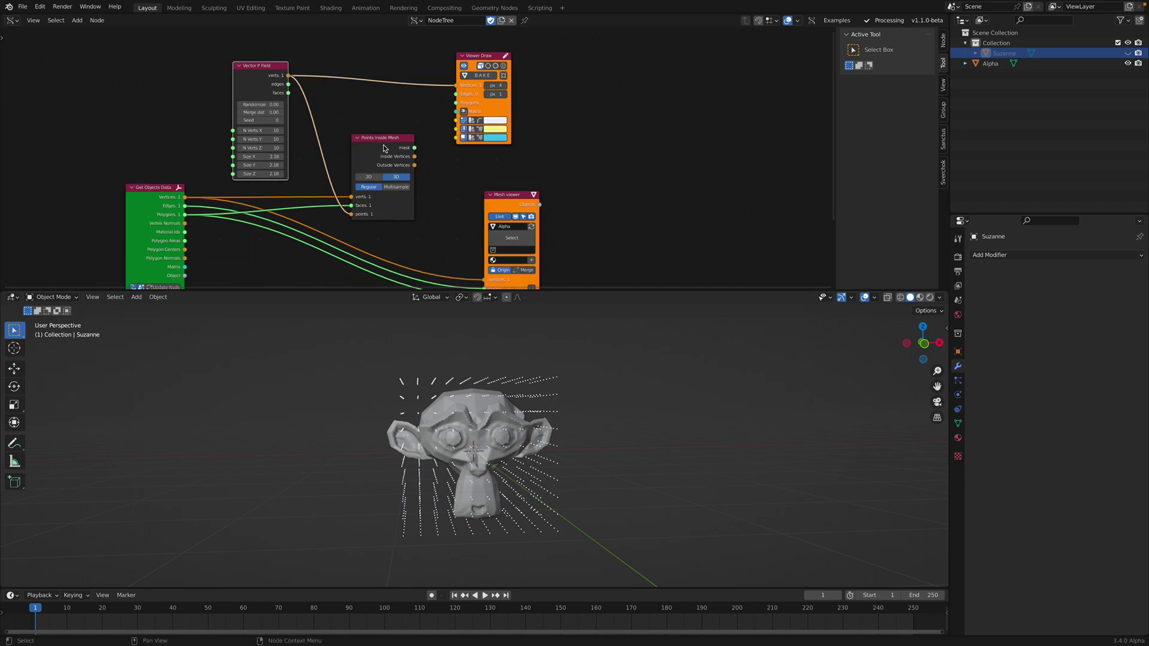
pyautogui.moveTo(402, 154)
pyautogui.mouseDown()
pyautogui.moveTo(391, 134)
pyautogui.moveTo(456, 86)
pyautogui.mouseUp()
pyautogui.moveTo(473, 365); pyautogui.dragTo(485, 351, button='middle')
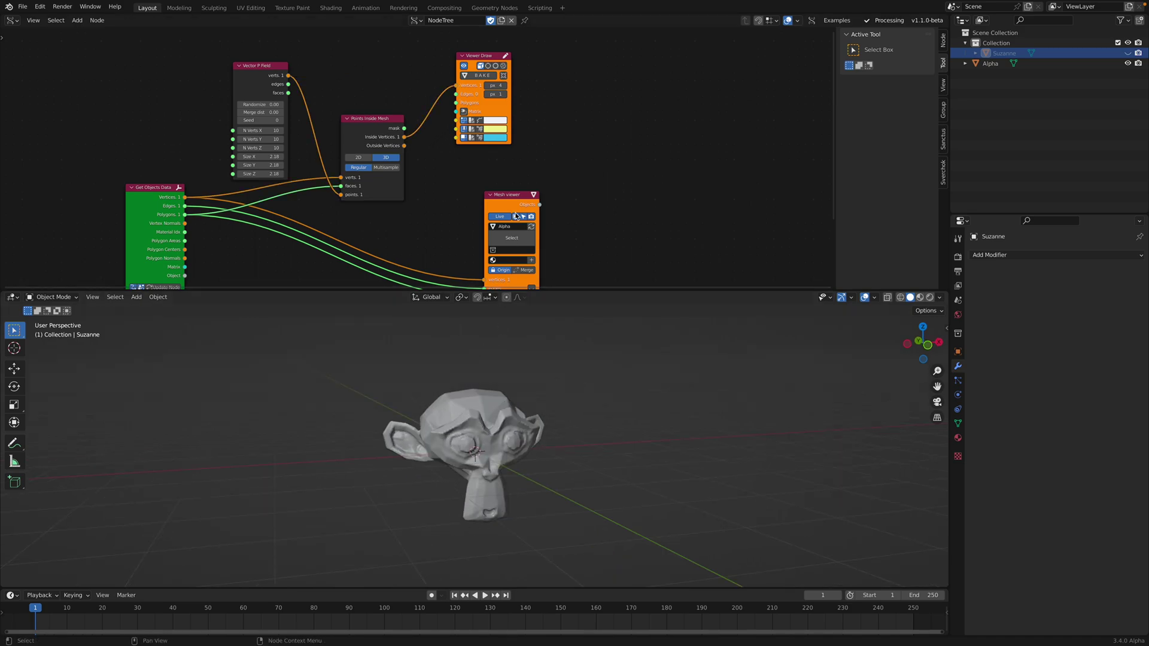
pyautogui.moveTo(512, 197); pyautogui.dragTo(505, 169)
# Step: Switch the 3D viewport to wireframe shading to see inside the Suzanne mesh
pyautogui.scroll(2, 536, 383)
pyautogui.press('z')
pyautogui.click(498, 386)
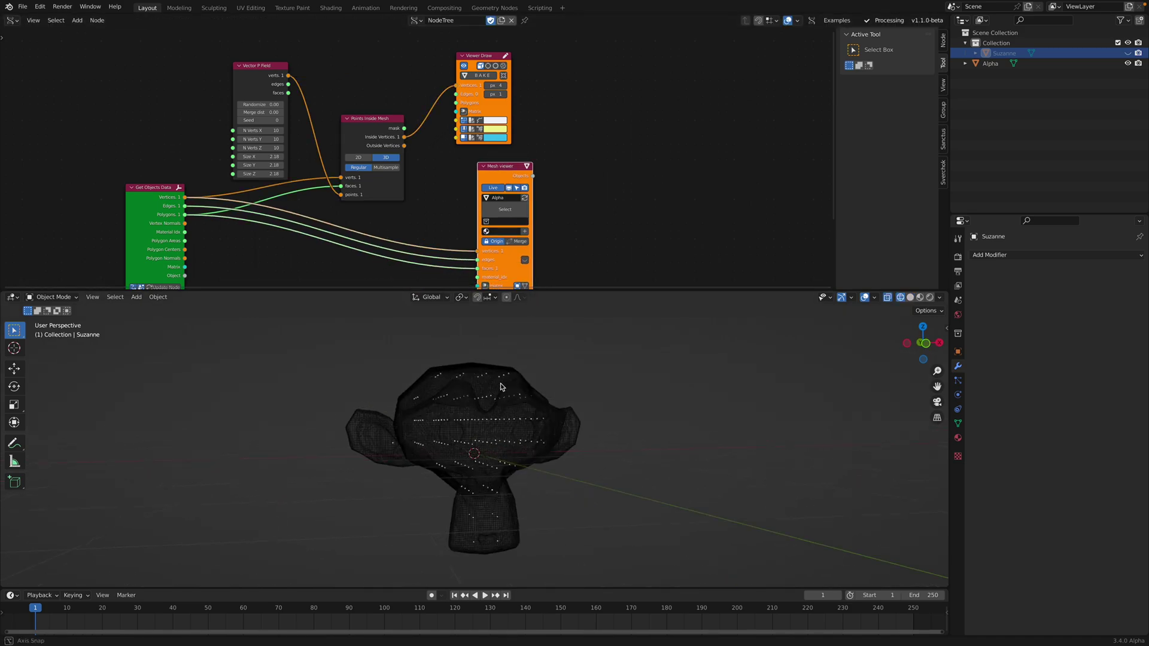
# Step: Feed the Outside Vertices output of Points Inside Mesh into the Viewer Draw and inspect the points around the mesh
pyautogui.moveTo(406, 147); pyautogui.dragTo(456, 86)
pyautogui.moveTo(520, 386)
pyautogui.mouseDown(button='middle')
pyautogui.moveTo(536, 376)
pyautogui.moveTo(557, 391)
pyautogui.moveTo(508, 371)
pyautogui.mouseUp(button='middle')
pyautogui.scroll(-1, 416, 152)
pyautogui.moveTo(417, 152); pyautogui.dragTo(400, 122, button='middle')
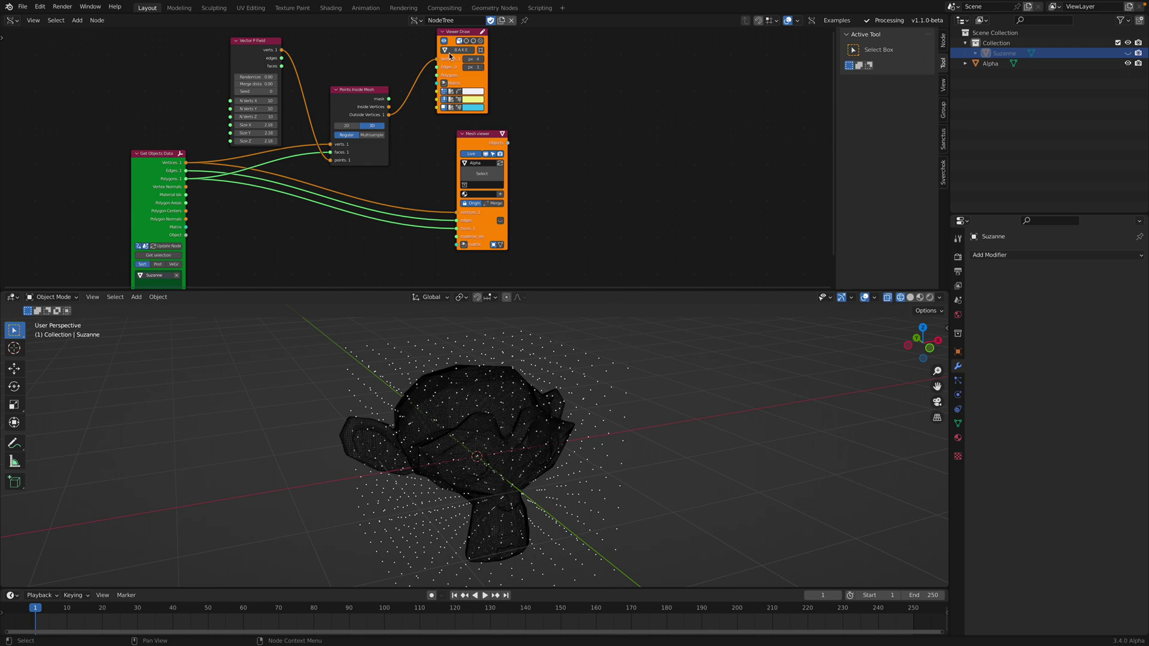
# Step: Set the Vector P Field's N Verts X, Y and Z to 16
pyautogui.doubleClick(257, 104)
pyautogui.write('16')
pyautogui.press('Return')
pyautogui.moveTo(529, 359)
pyautogui.mouseDown(button='middle')
pyautogui.moveTo(462, 338)
pyautogui.moveTo(448, 315)
pyautogui.moveTo(491, 352)
pyautogui.moveTo(527, 364)
pyautogui.mouseUp(button='middle')
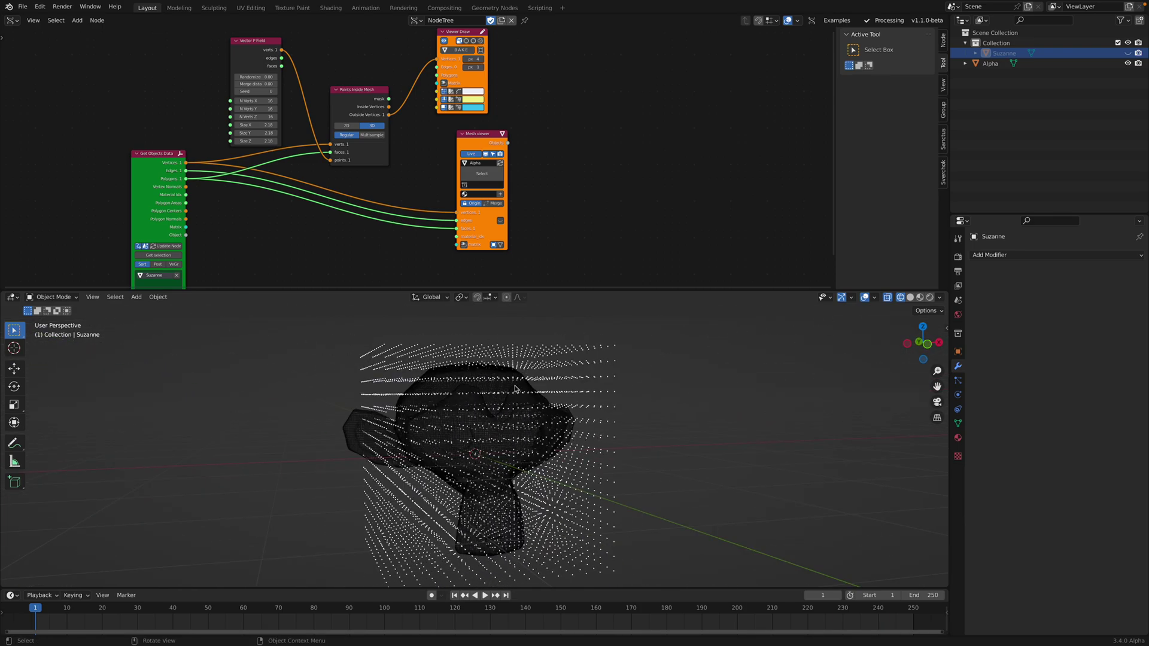
# Step: Reconnect the Inside Vertices output of Points Inside Mesh to the Viewer Draw's vertices input
pyautogui.moveTo(525, 428)
pyautogui.mouseDown(button='middle')
pyautogui.moveTo(577, 427)
pyautogui.moveTo(513, 416)
pyautogui.moveTo(520, 427)
pyautogui.mouseUp(button='middle')
pyautogui.scroll(2, 346, 102)
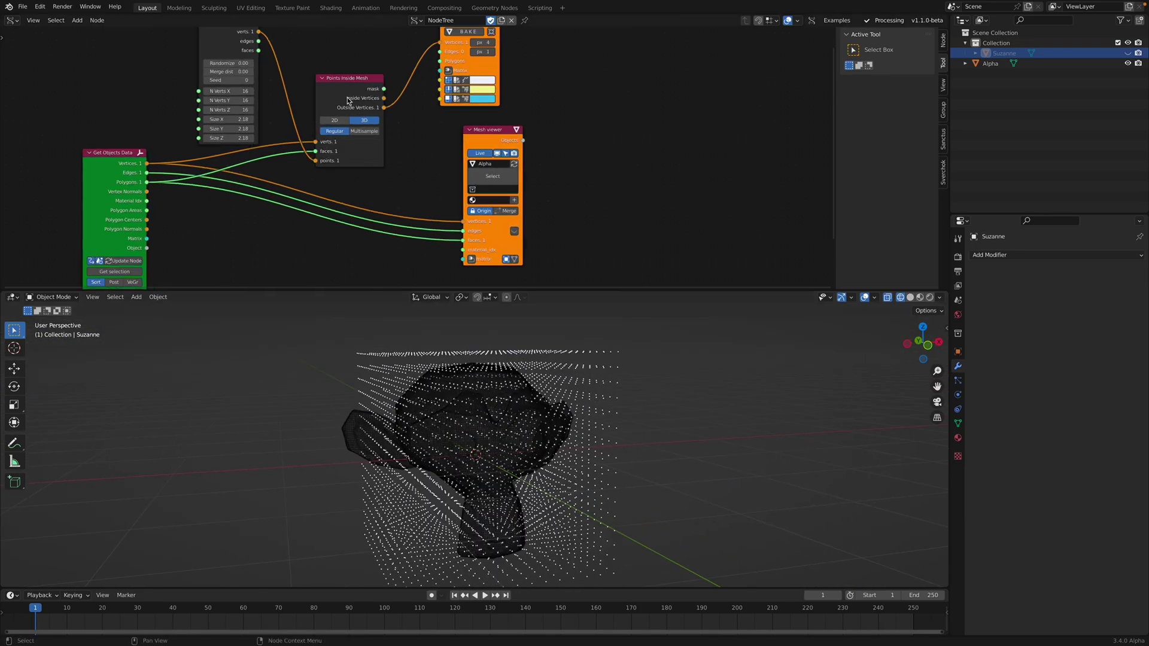
pyautogui.moveTo(348, 100); pyautogui.dragTo(362, 141, button='middle')
pyautogui.moveTo(390, 132); pyautogui.dragTo(447, 75)
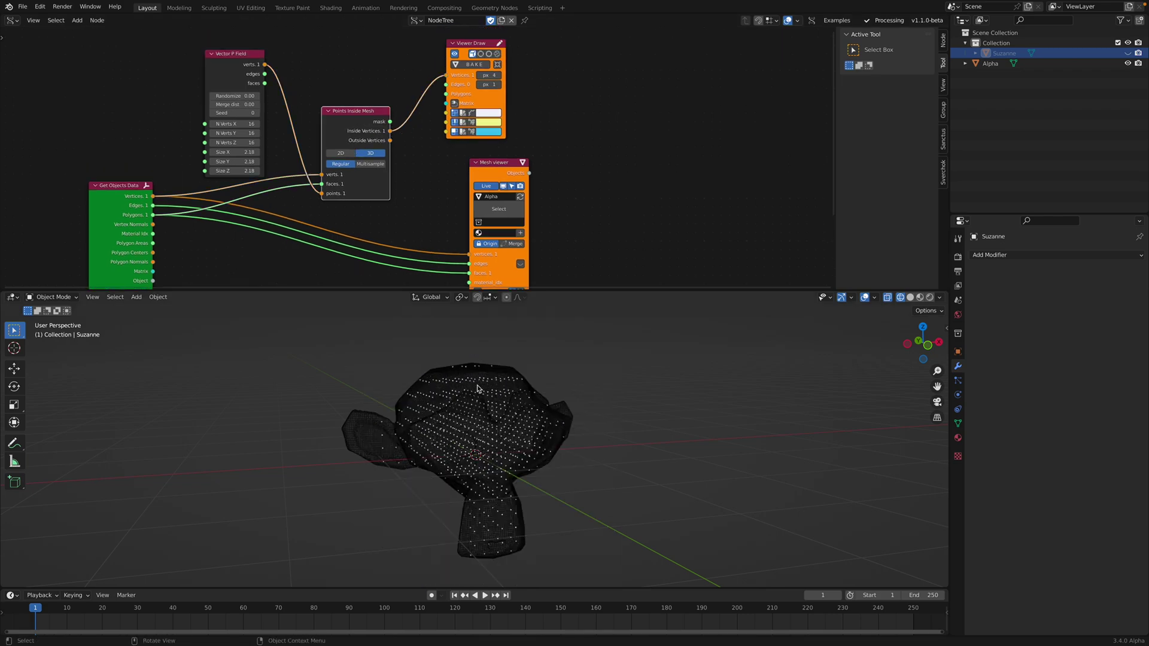
pyautogui.moveTo(477, 389)
pyautogui.mouseDown(button='middle')
pyautogui.moveTo(432, 370)
pyautogui.moveTo(473, 382)
pyautogui.moveTo(479, 422)
pyautogui.moveTo(488, 407)
pyautogui.mouseUp(button='middle')
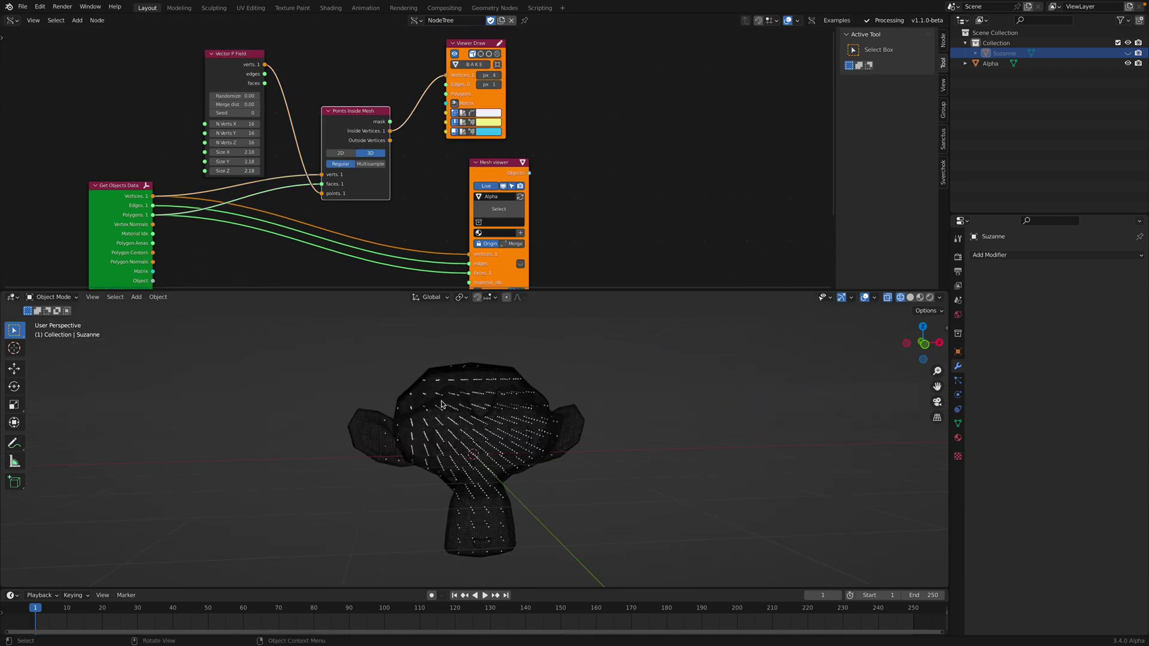
# Step: Set the Vector P Field's N Verts X, Y and Z to 20 and check the points from the front
pyautogui.click(235, 124)
pyautogui.write('20')
pyautogui.press('Return')
pyautogui.moveTo(503, 419)
pyautogui.mouseDown(button='middle')
pyautogui.moveTo(522, 403)
pyautogui.moveTo(509, 400)
pyautogui.mouseUp(button='middle')
pyautogui.click(923, 343)
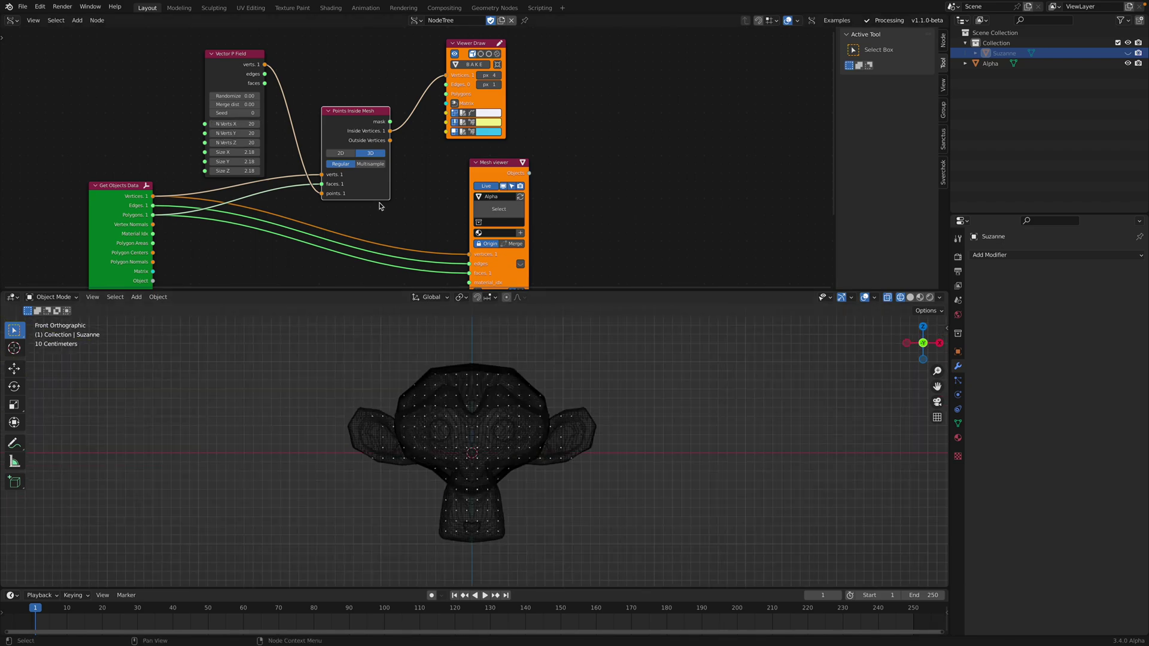
# Step: Set the Vector P Field's N Verts X, Y and Z to 30
pyautogui.click(240, 126)
pyautogui.write('30')
pyautogui.press('Return')
# Step: Widen the Vector P Field's Size X to 2.94 and raise its Randomize value to 0.03
pyautogui.keyDown('shift'); pyautogui.moveTo(241, 154); pyautogui.dragTo(243, 154); pyautogui.keyUp('shift')
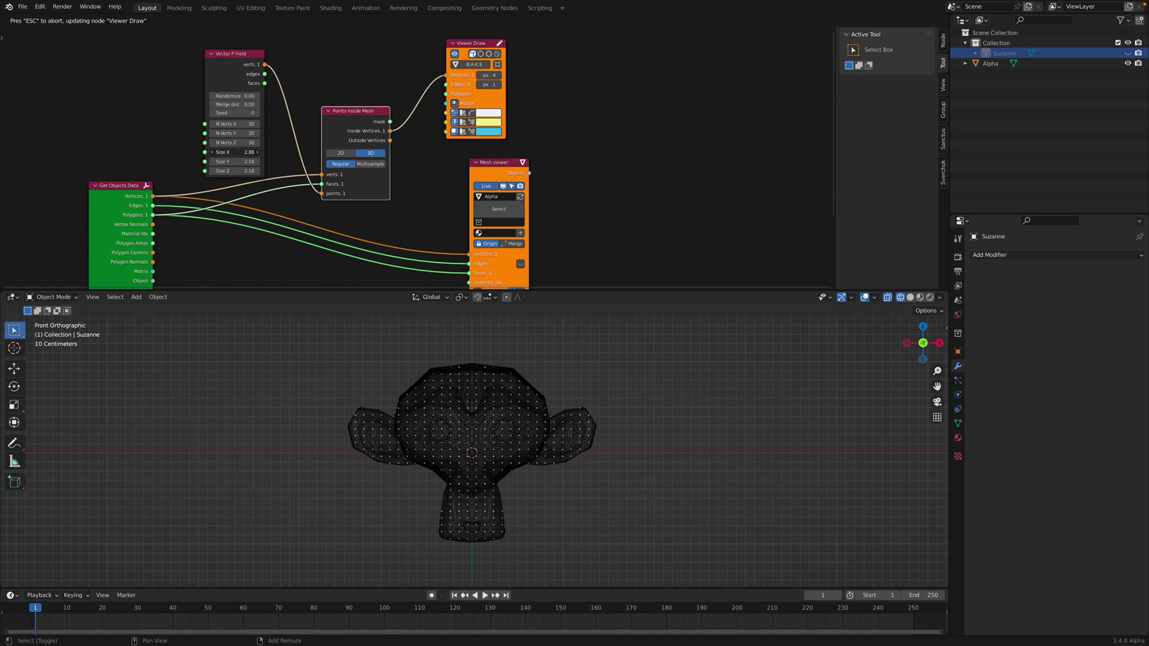
pyautogui.keyDown('shift'); pyautogui.moveTo(243, 152); pyautogui.dragTo(246, 152); pyautogui.keyUp('shift')
pyautogui.moveTo(449, 412); pyautogui.dragTo(318, 323, button='middle')
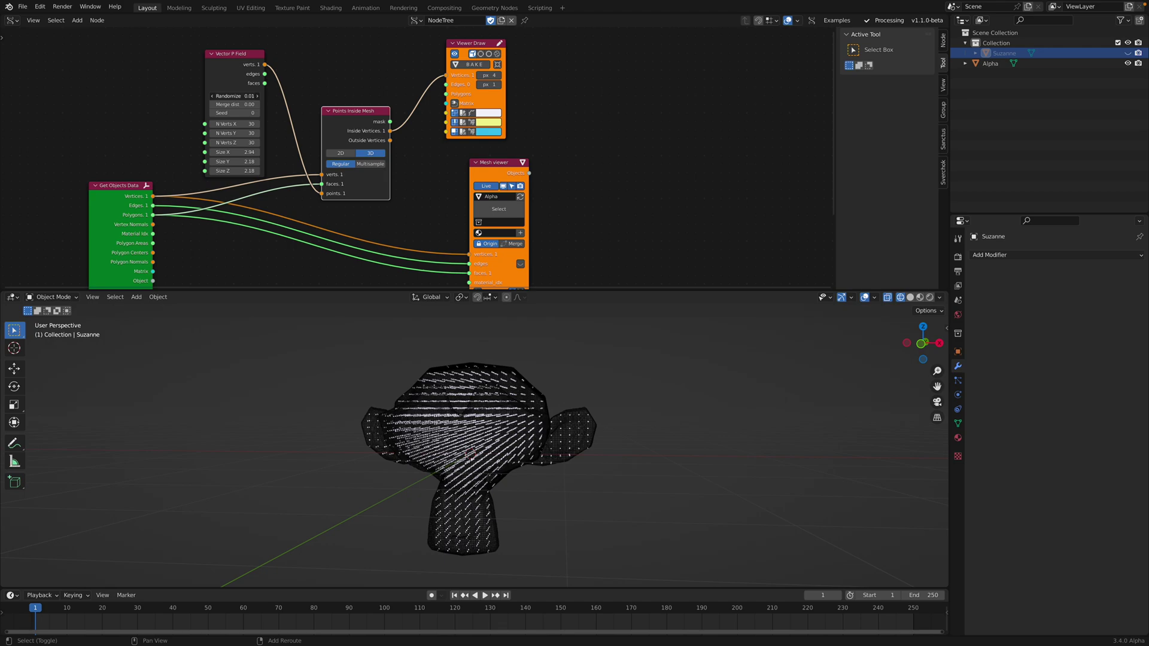
pyautogui.moveTo(228, 96); pyautogui.dragTo(228, 98)
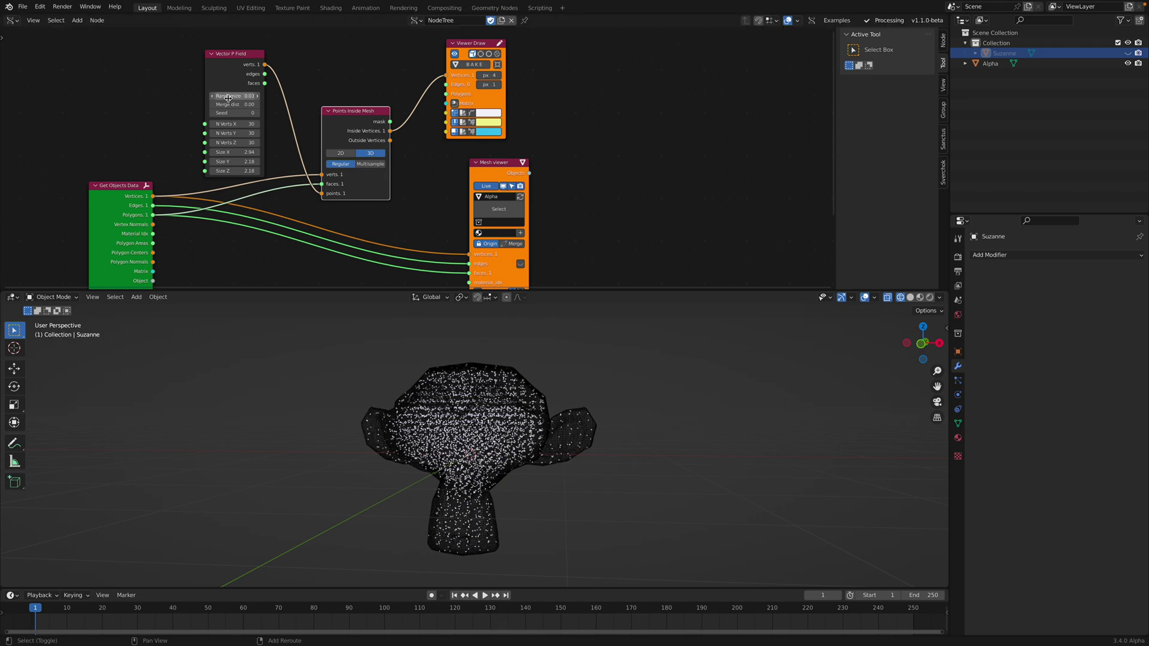
# Step: Save the project to the Desktop as pointsInside_001.blend
pyautogui.click(23, 6)
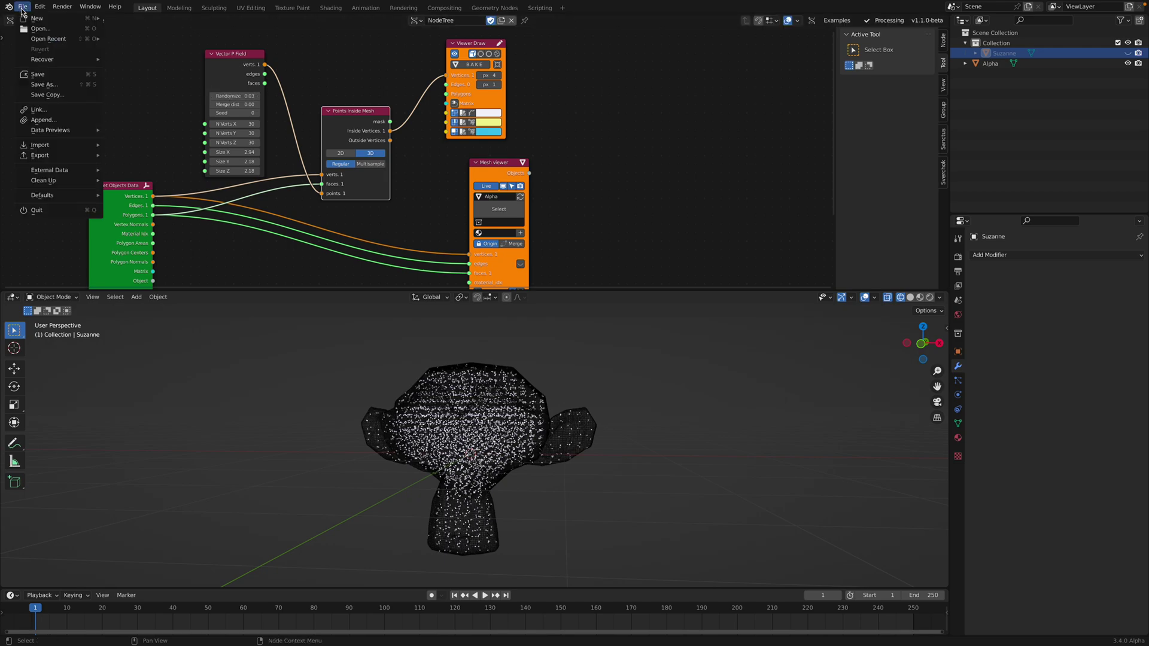
pyautogui.click(42, 85)
pyautogui.doubleClick(449, 481)
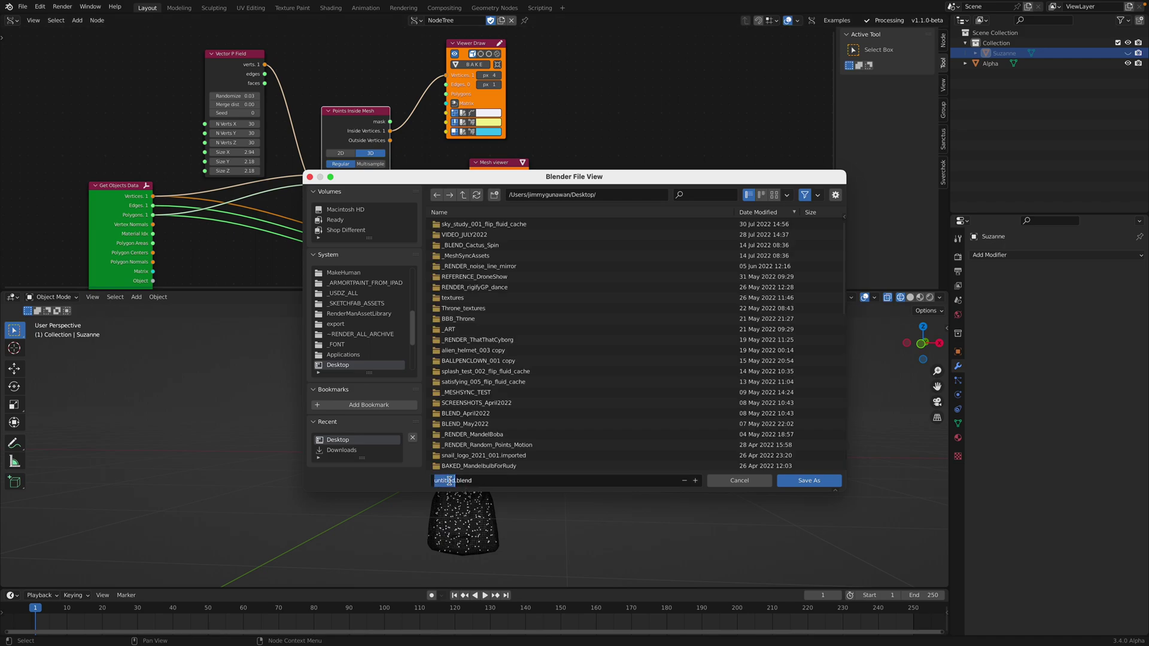
pyautogui.write('pointsInside_001')
pyautogui.click(814, 482)
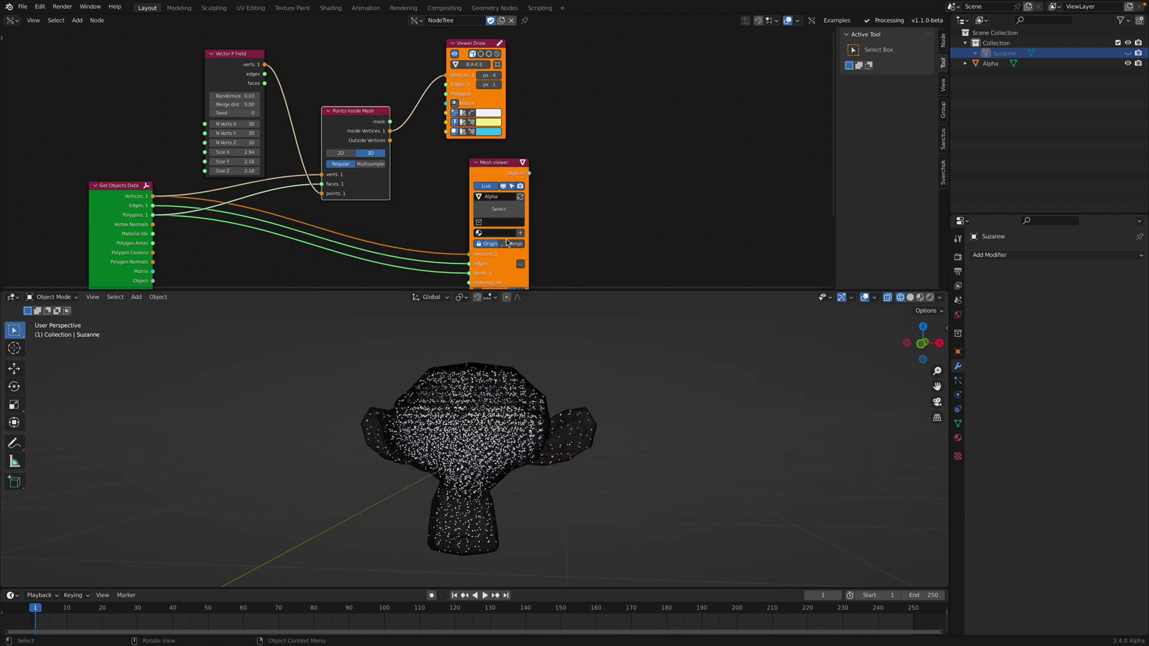
# Step: Delete the Mesh viewer node that outputs the Alpha object
pyautogui.moveTo(418, 143); pyautogui.dragTo(393, 125, button='middle')
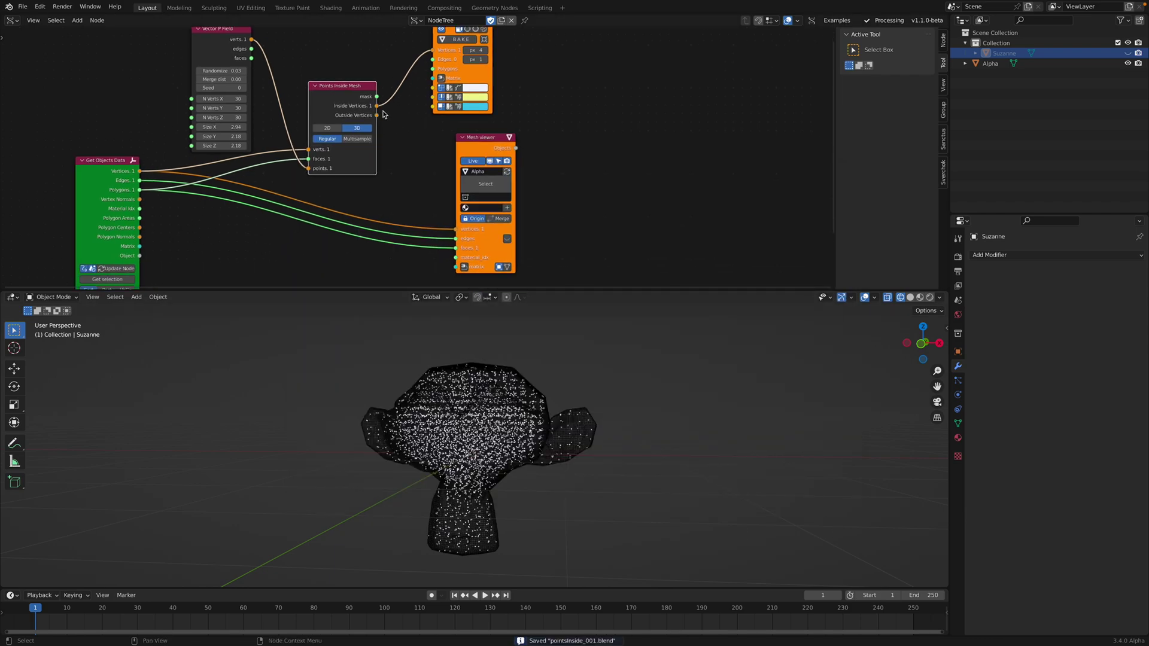
pyautogui.moveTo(377, 105); pyautogui.dragTo(435, 191)
pyautogui.click(483, 139)
pyautogui.press('x')
# Step: Add a new Mesh viewer node and connect the Inside Vertices output of Points Inside Mesh to its vertices input
pyautogui.hotkey('shift', 'a')
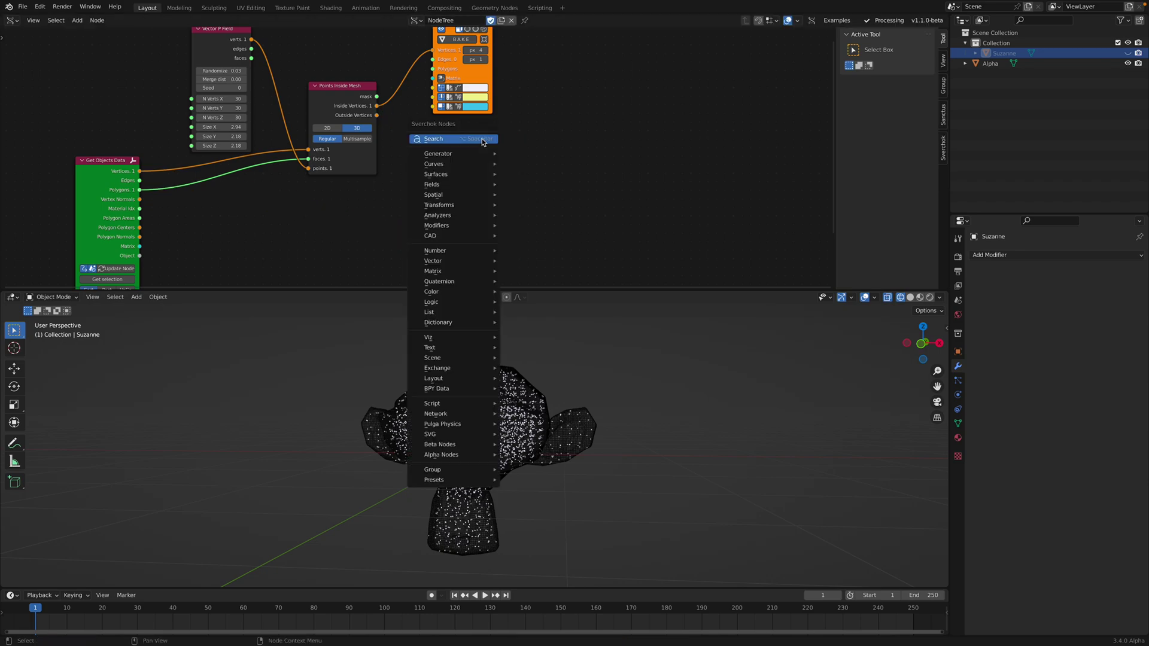
pyautogui.click(482, 139)
pyautogui.write('mesh vi')
pyautogui.press('Return')
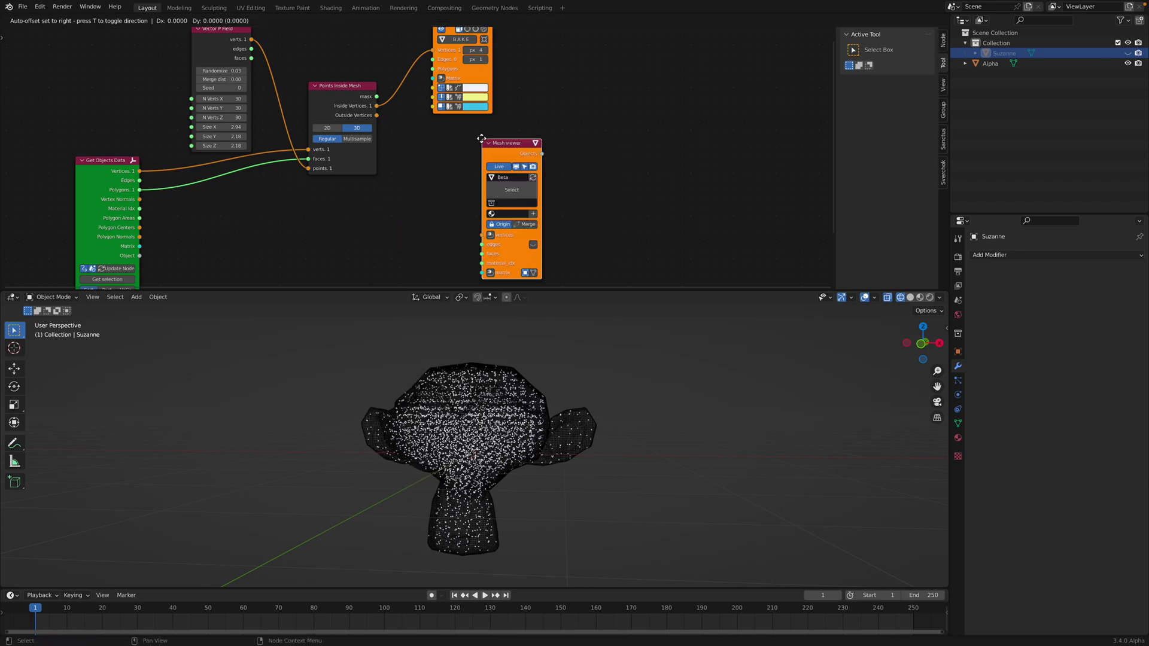
pyautogui.click(483, 139)
pyautogui.moveTo(377, 105); pyautogui.dragTo(481, 237)
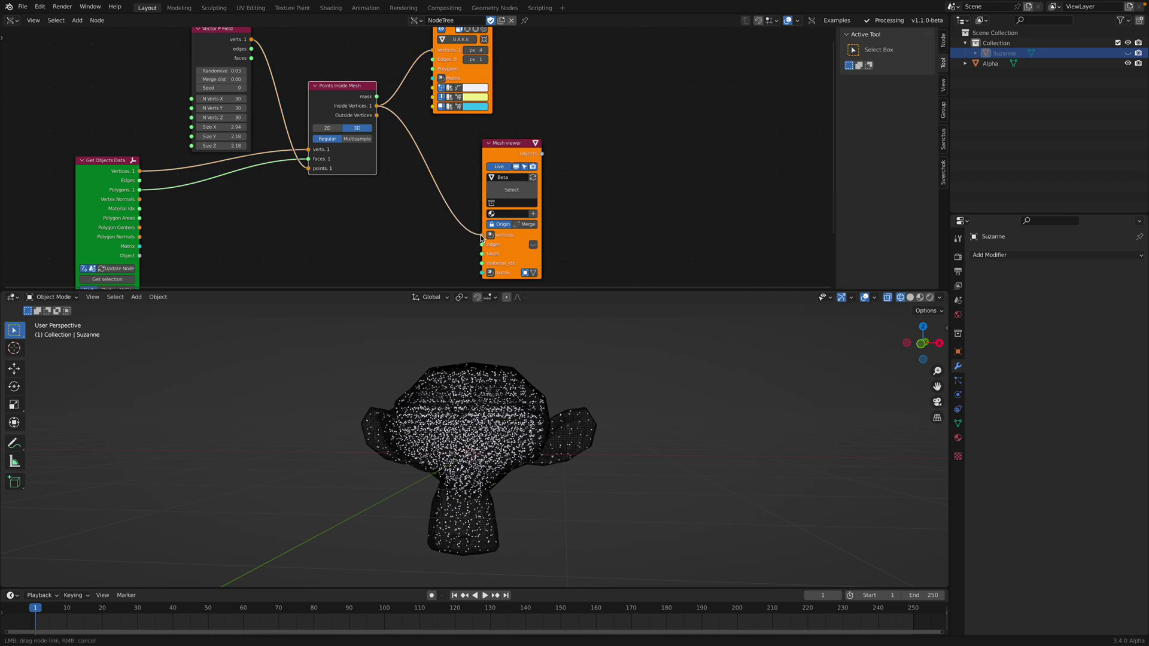
pyautogui.moveTo(430, 206); pyautogui.dragTo(482, 234)
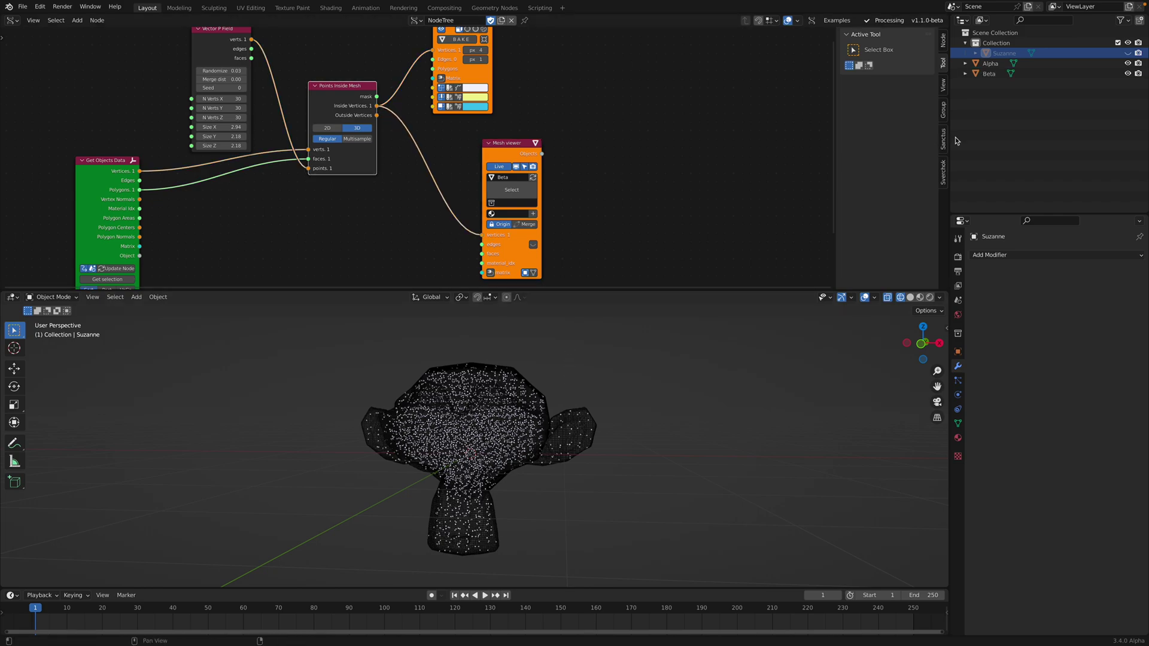
# Step: Delete the Viewer Draw node and move the Mesh viewer up beside Points Inside Mesh
pyautogui.scroll(-2, 469, 109)
pyautogui.click(450, 61)
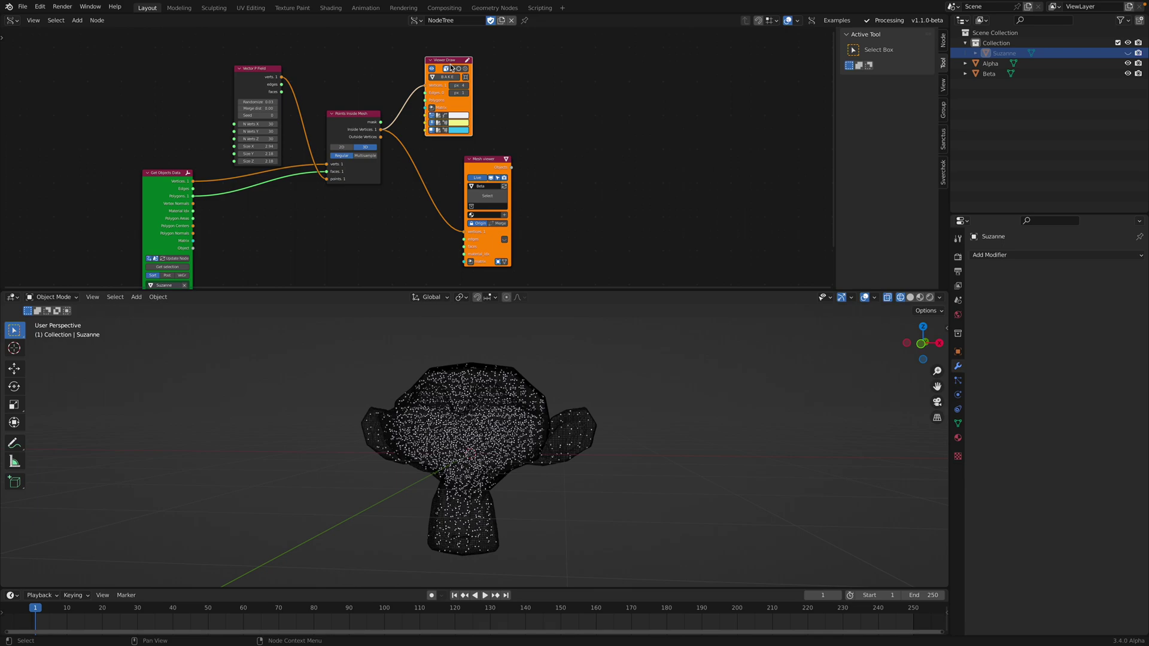
pyautogui.press('x')
pyautogui.moveTo(494, 160); pyautogui.dragTo(475, 126)
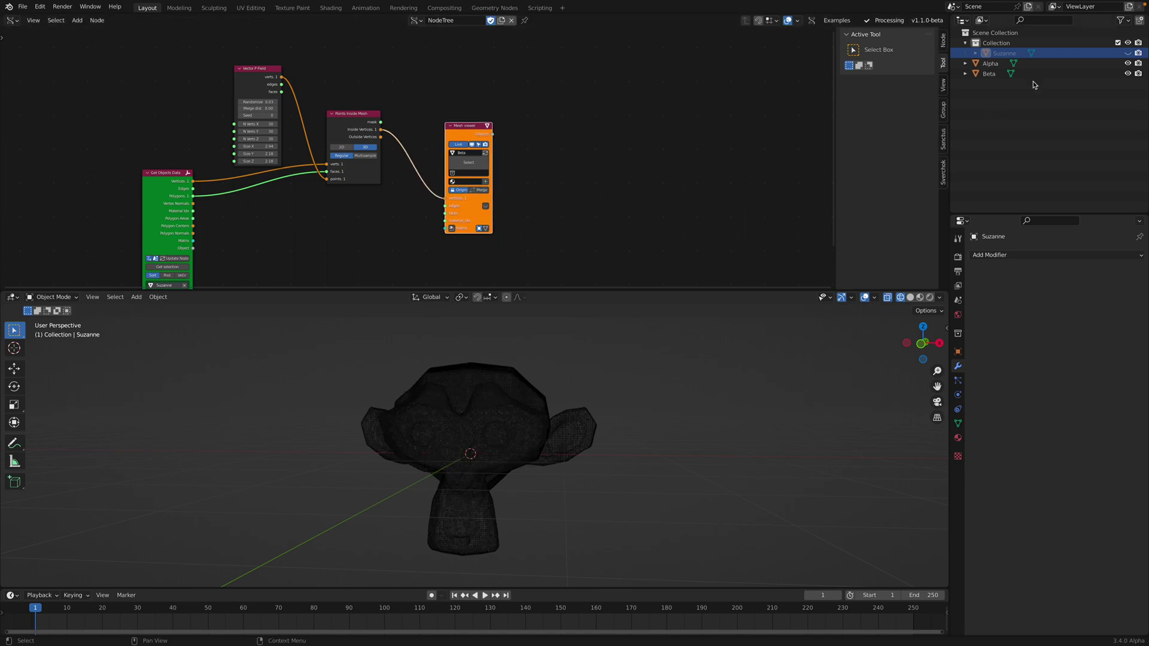
# Step: Hide the Alpha object, select the Beta point mesh and view it from the front
pyautogui.click(1128, 64)
pyautogui.click(521, 395)
pyautogui.moveTo(523, 395); pyautogui.dragTo(580, 389, button='middle')
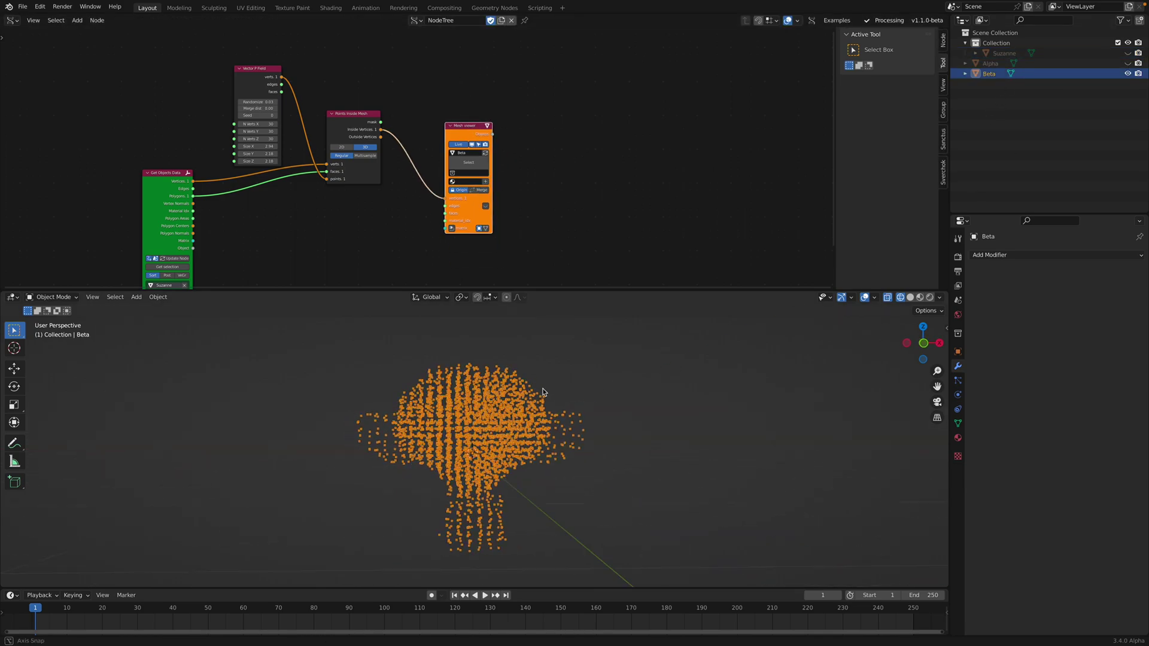
pyautogui.moveTo(543, 392); pyautogui.dragTo(494, 407, button='middle')
pyautogui.click(919, 347)
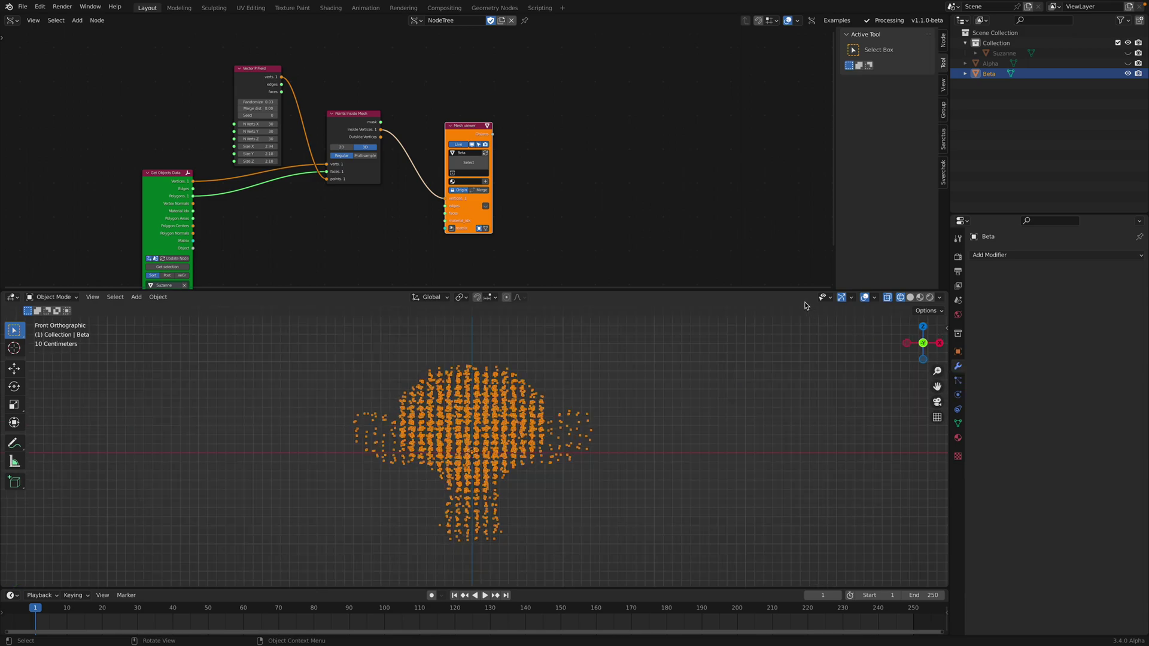
# Step: Move the Mesh viewer farther from Points Inside Mesh to leave room for another node, and save the file
pyautogui.moveTo(801, 291); pyautogui.dragTo(796, 187)
pyautogui.scroll(3, 556, 339)
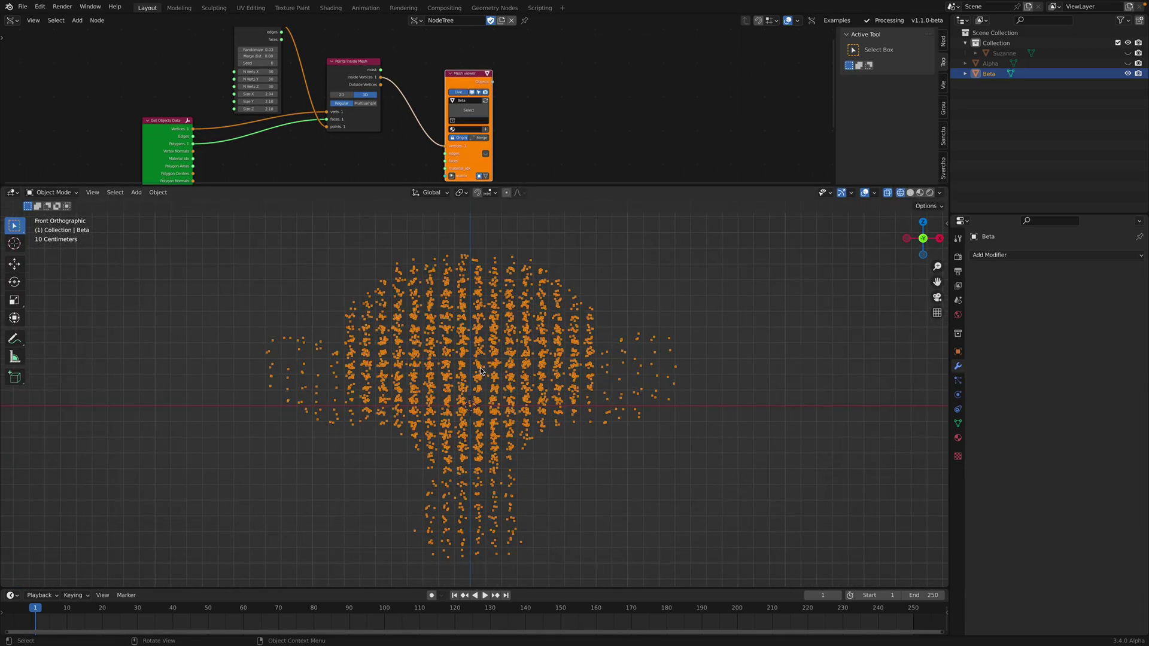
pyautogui.scroll(1, 481, 368)
pyautogui.scroll(-1, 480, 368)
pyautogui.moveTo(480, 73); pyautogui.dragTo(566, 61)
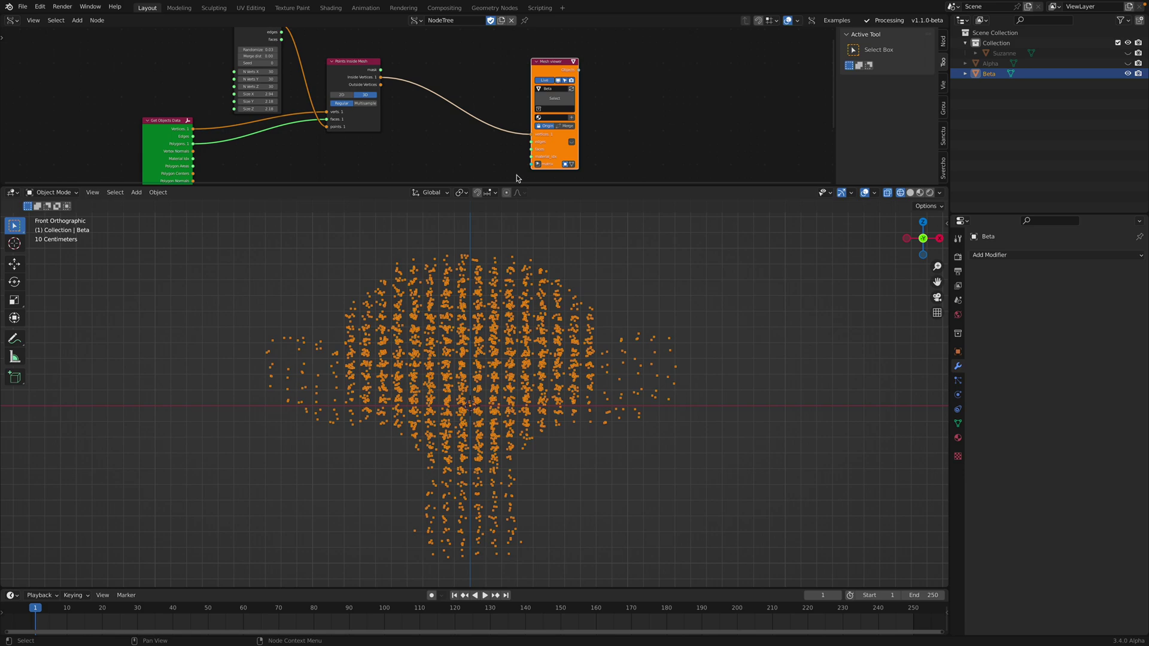
pyautogui.moveTo(551, 185); pyautogui.dragTo(550, 258)
pyautogui.hotkey('ctrl', 's')
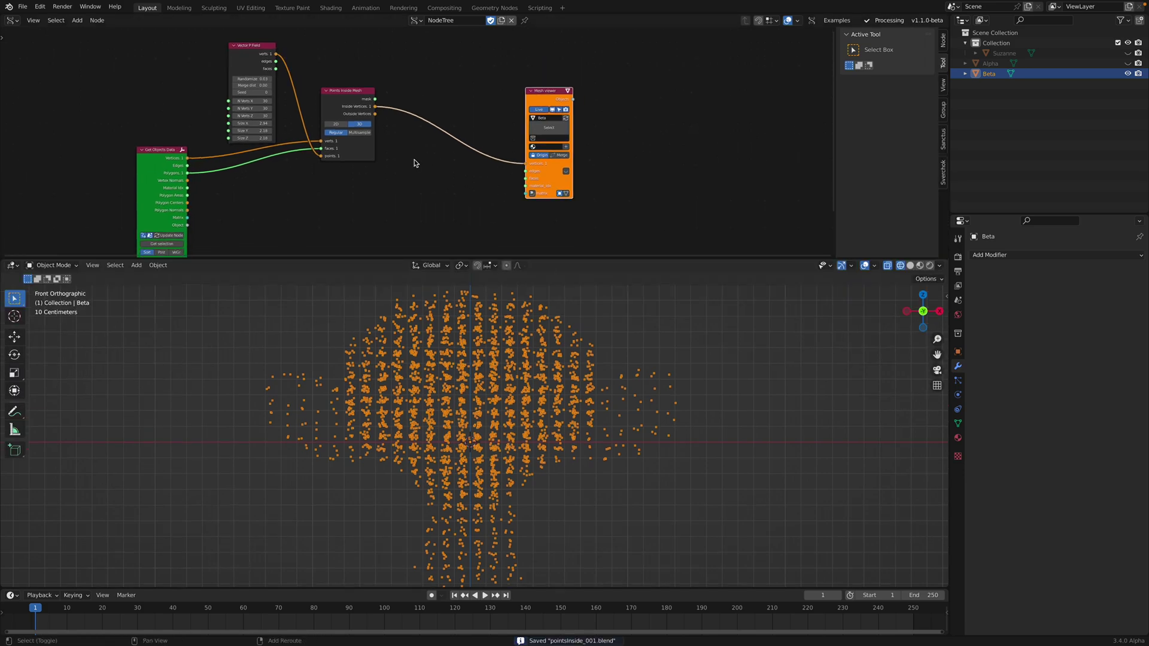
# Step: Add a KDT Closest Edges node below the link between Points Inside Mesh and the Mesh viewer
pyautogui.hotkey('alt', 'space')
pyautogui.write('kdt')
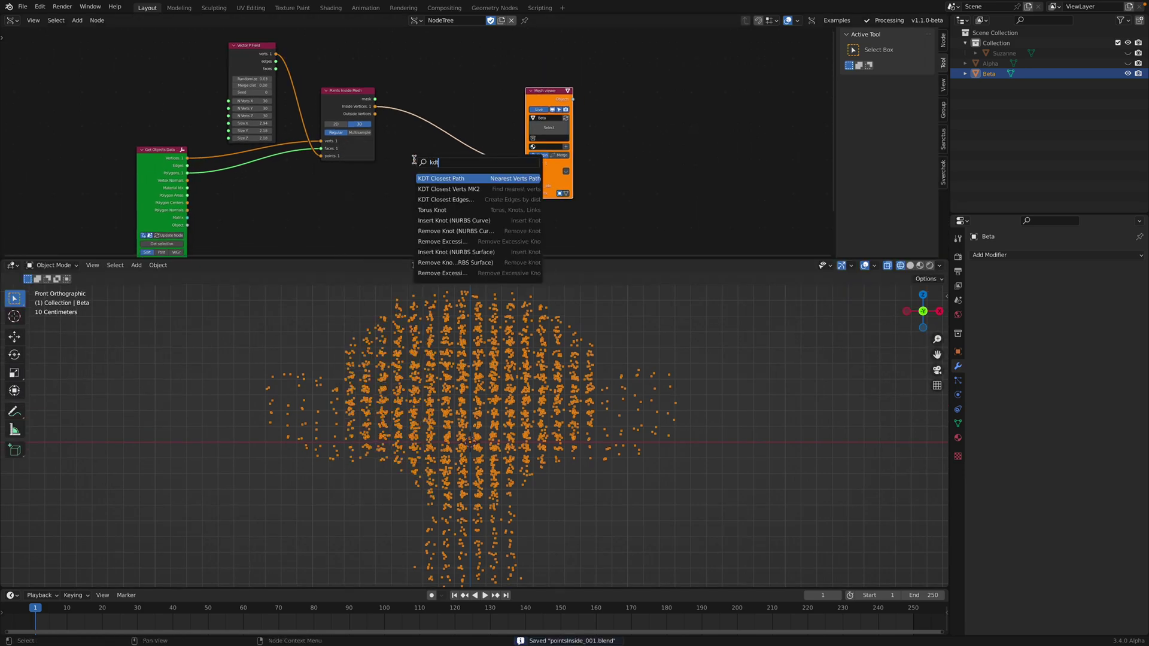
pyautogui.click(437, 202)
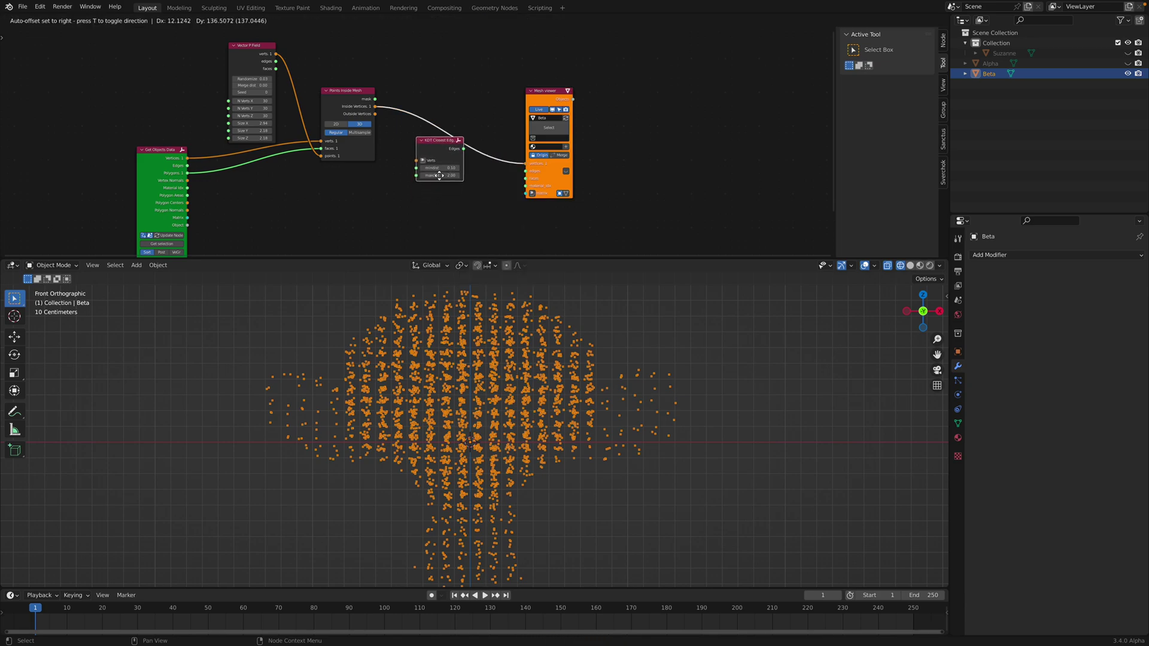
pyautogui.click(420, 211)
# Step: Connect Inside Vertices to the KDT Closest Edges verts input and its edges output to the Mesh viewer's edges, and inspect the wire mesh
pyautogui.moveTo(375, 106); pyautogui.dragTo(544, 167)
pyautogui.scroll(1, 419, 194)
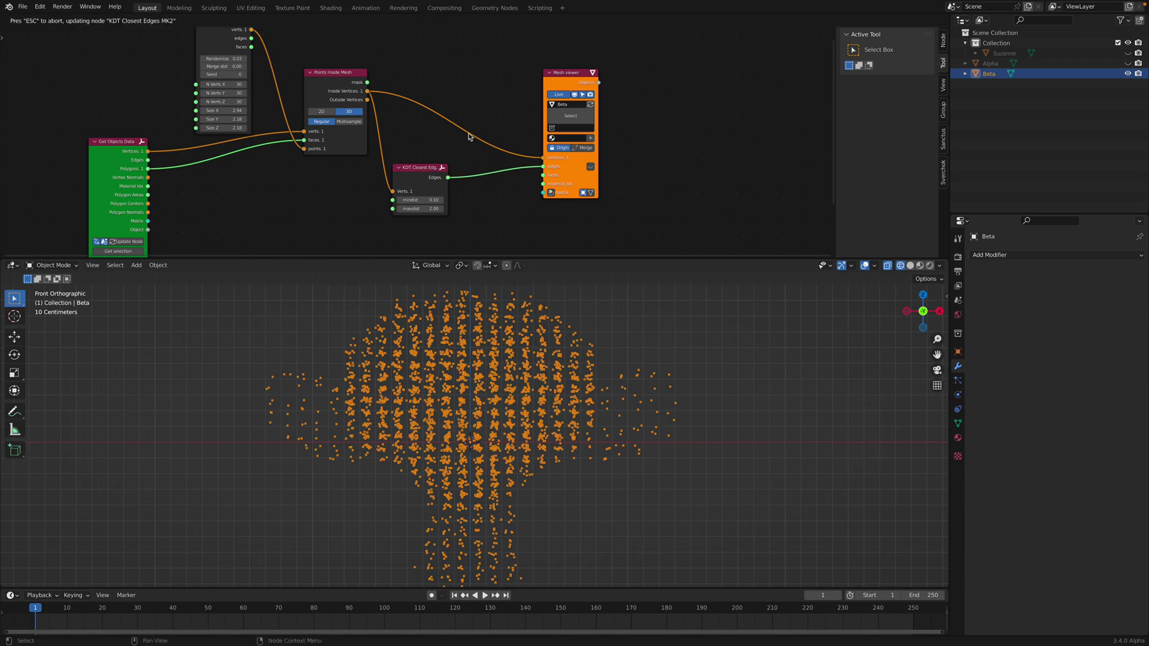
pyautogui.click(8, 8)
pyautogui.moveTo(602, 362); pyautogui.dragTo(444, 388, button='middle')
pyautogui.scroll(3, 462, 210)
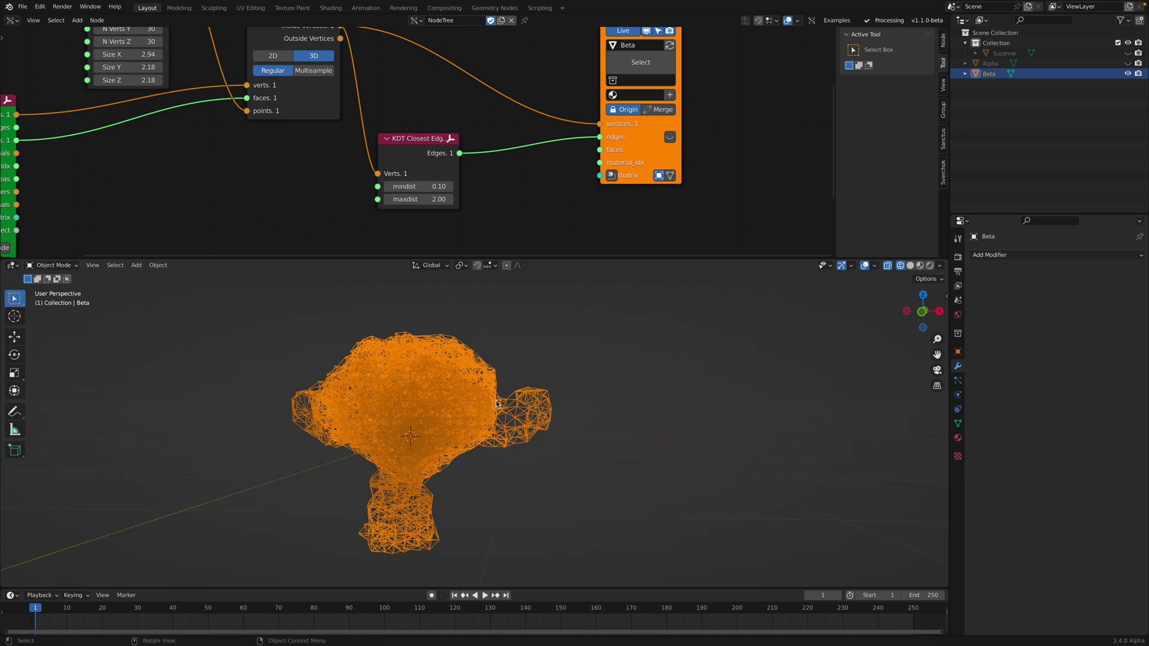
# Step: Duplicate the Beta wire mesh and place the copy beside the original
pyautogui.hotkey('shift', 'd')
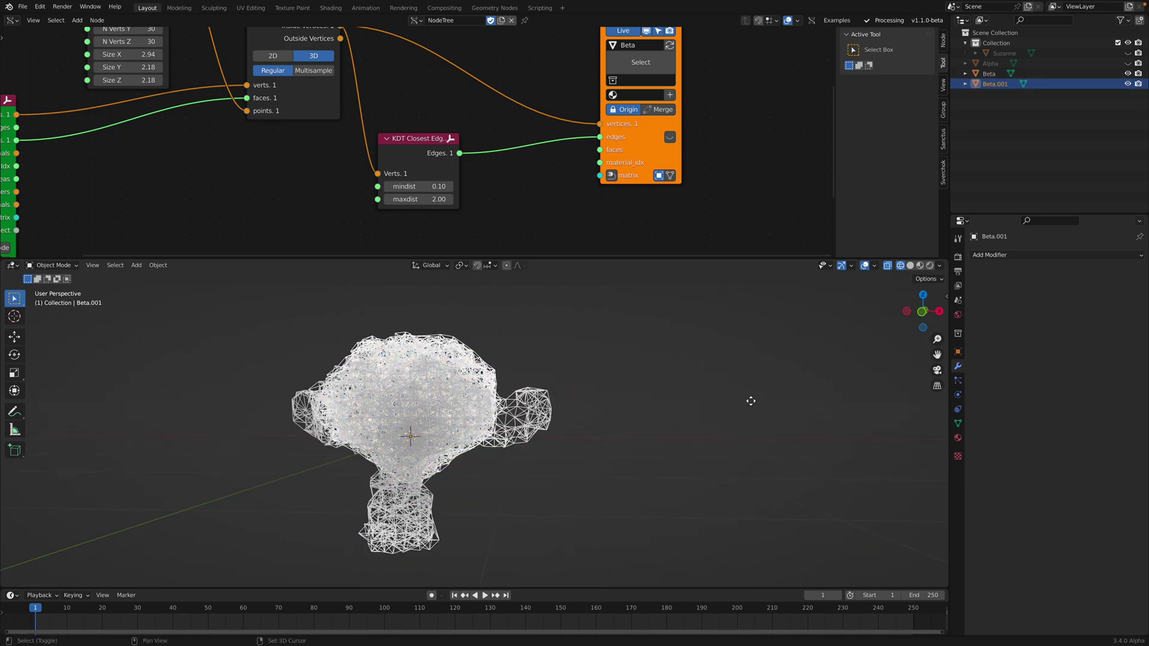
pyautogui.click(751, 401)
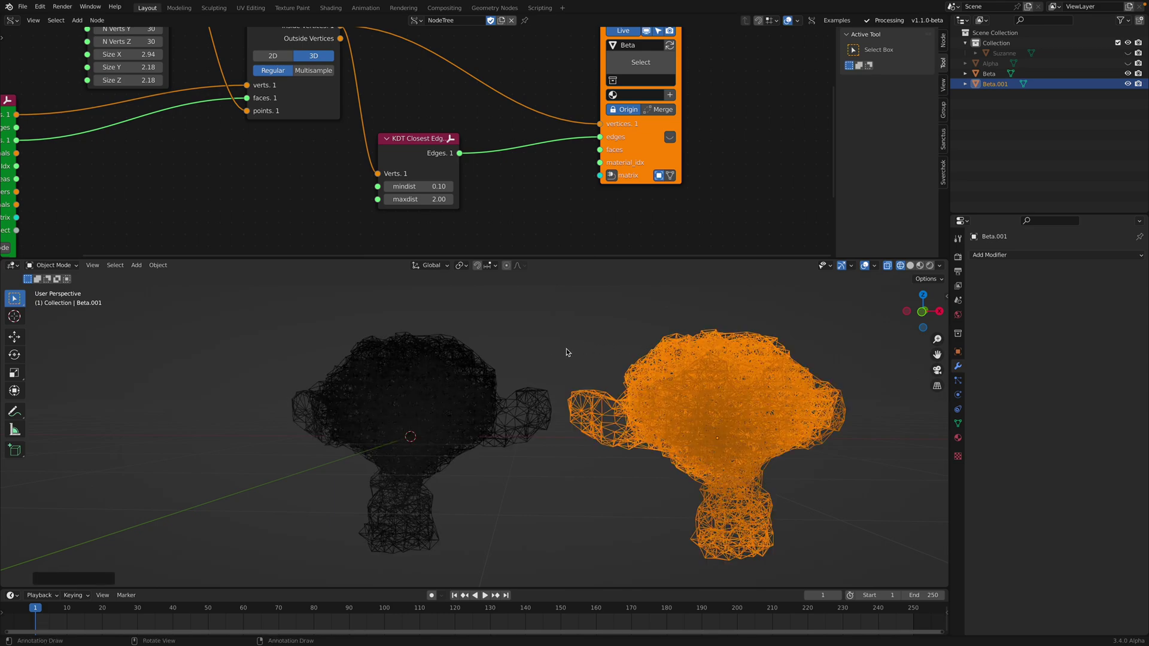
pyautogui.moveTo(566, 348); pyautogui.dragTo(580, 355, button='middle')
# Step: Select the entire duplicated mesh in Edit Mode and run Maze mesh selection on it
pyautogui.press('Tab')
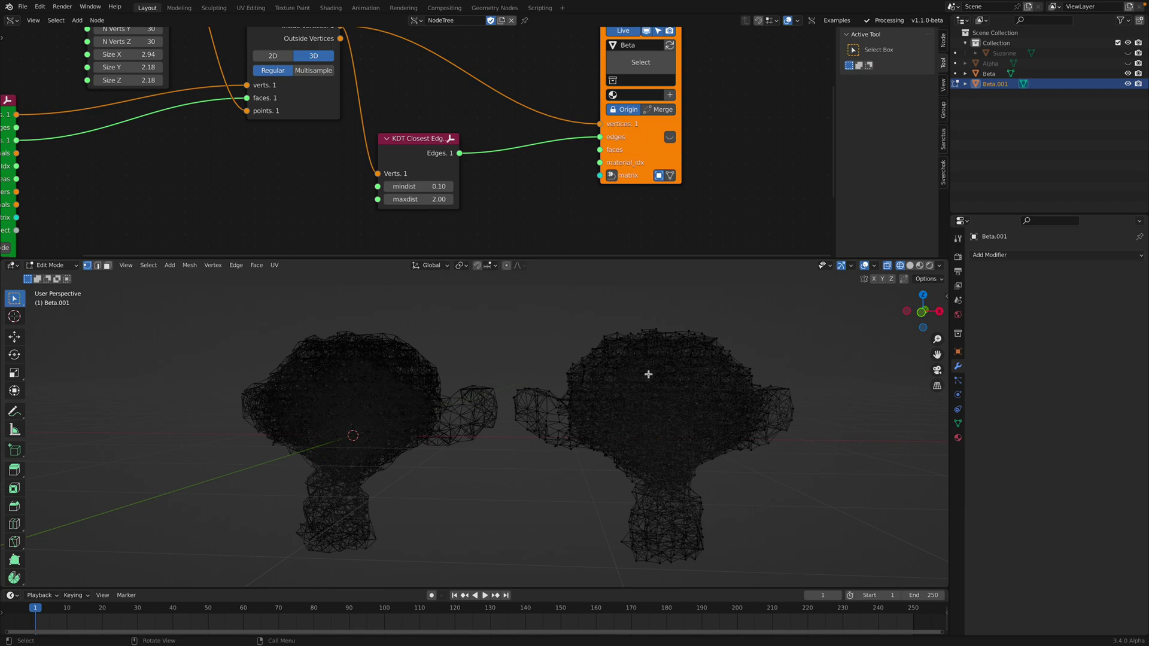
pyautogui.press('a')
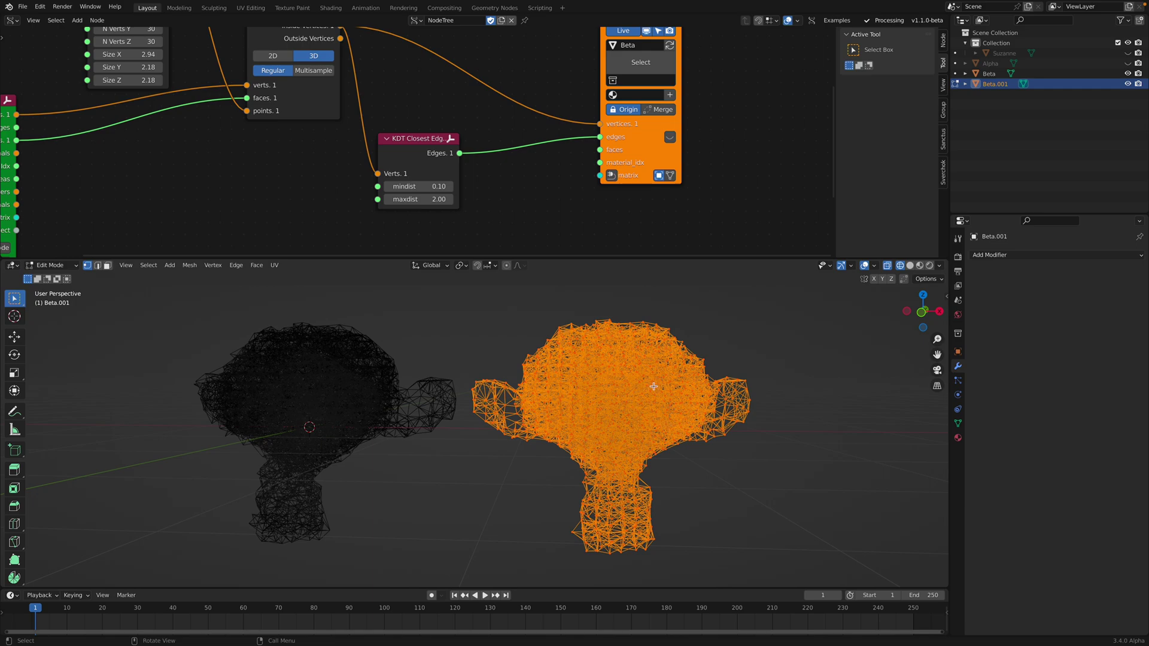
pyautogui.press('F3')
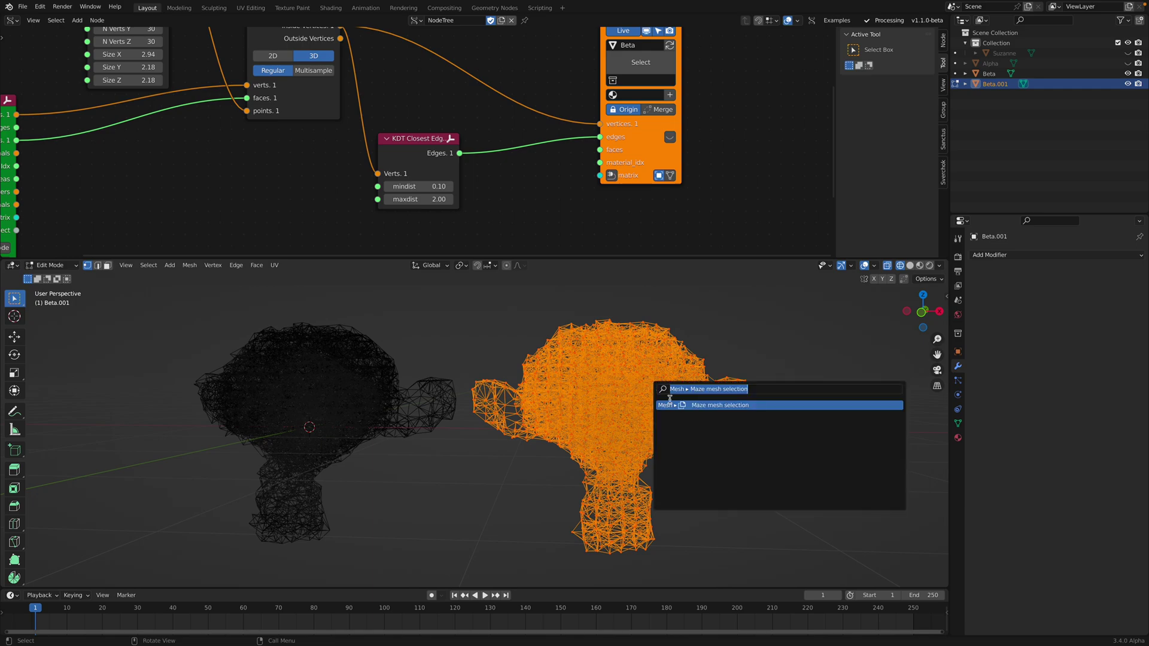
pyautogui.click(699, 407)
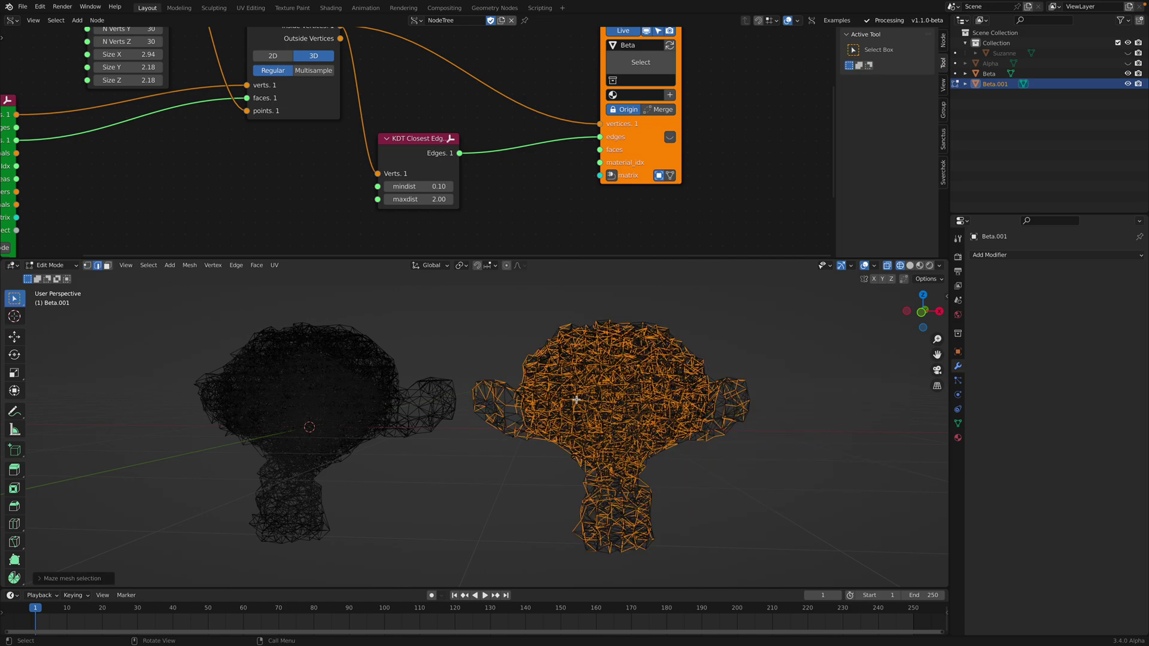
# Step: Invert the maze selection, delete only the selected edges and faces, and save the file in Object Mode
pyautogui.hotkey('ctrl', 'z')
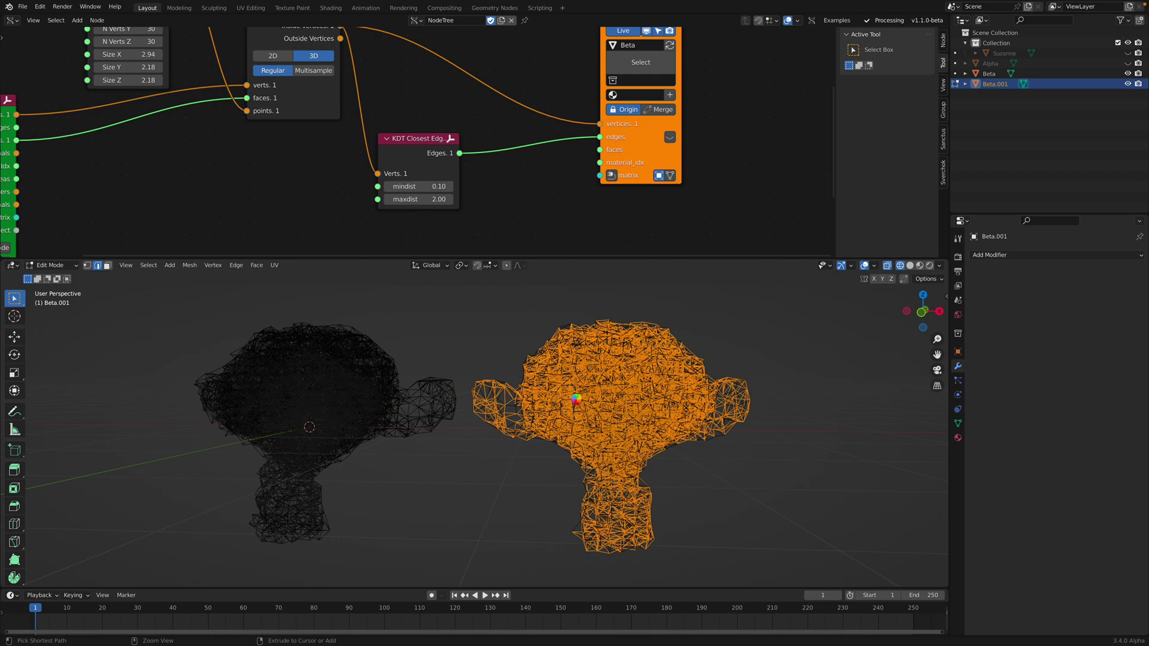
pyautogui.press('x')
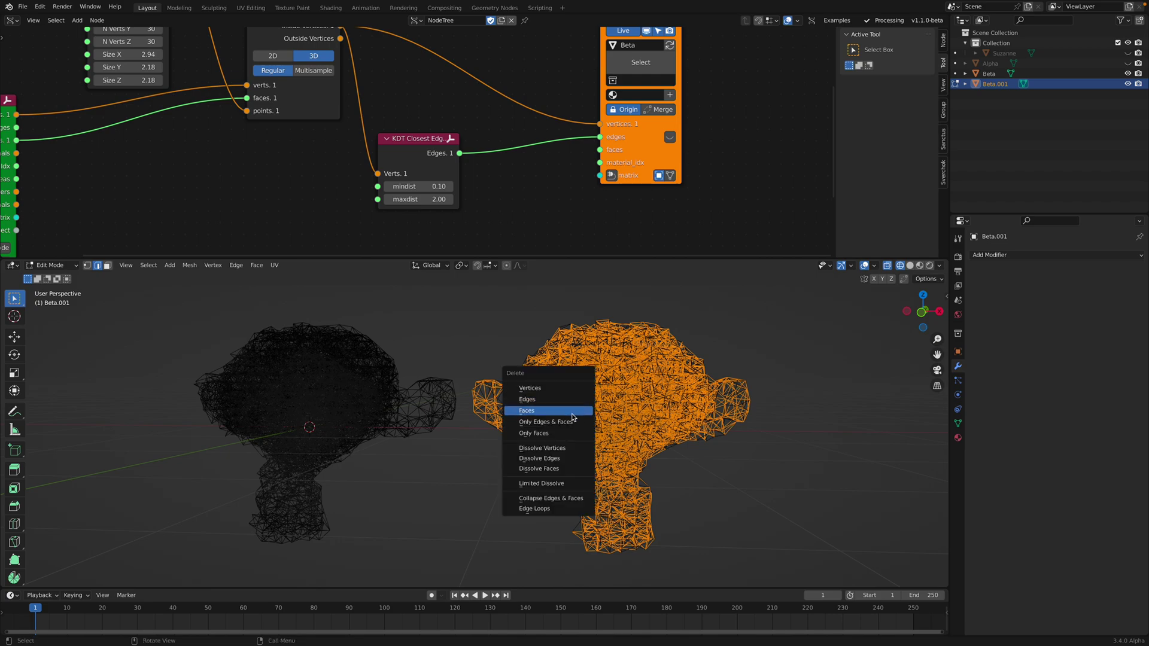
pyautogui.click(572, 427)
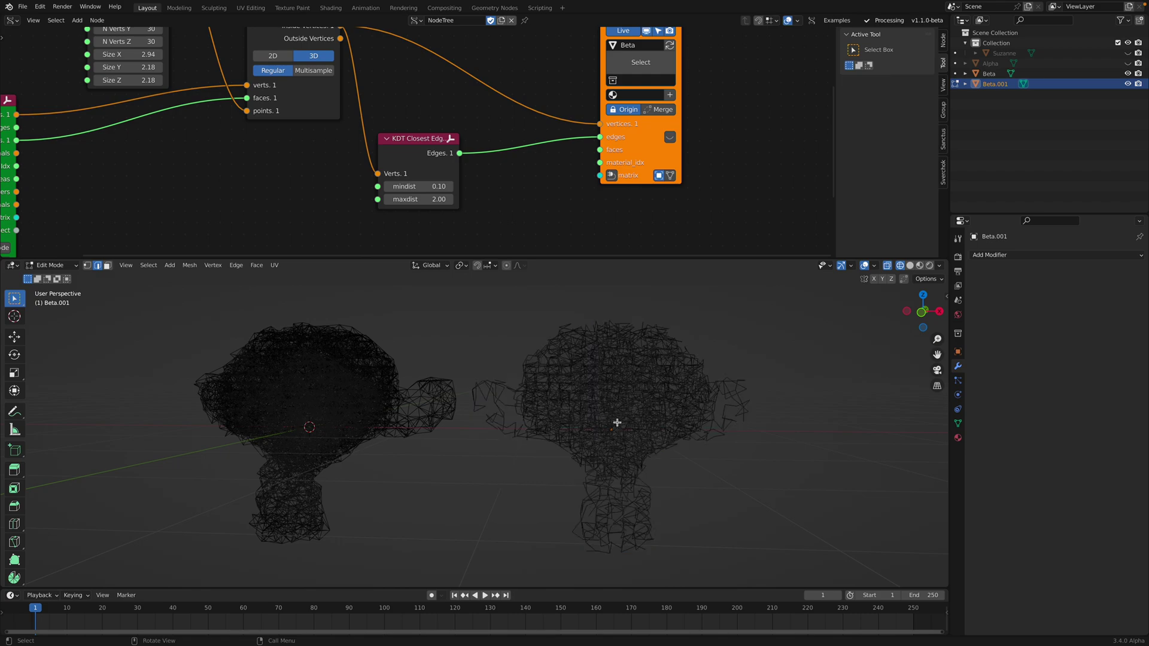
pyautogui.click(65, 264)
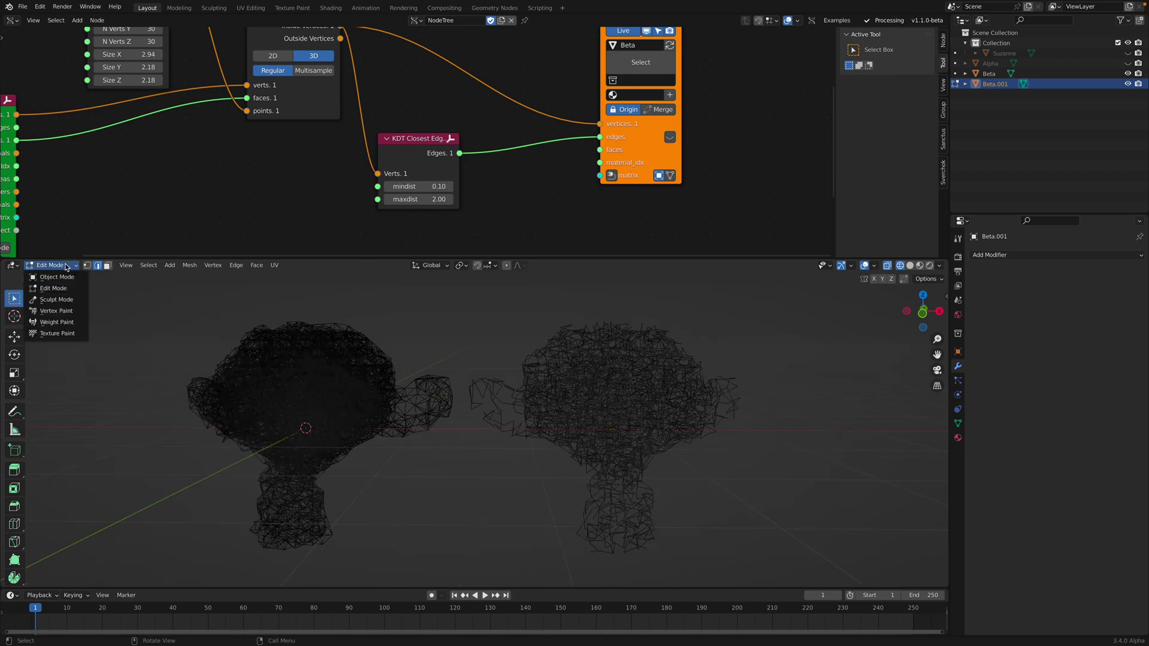
pyautogui.click(60, 277)
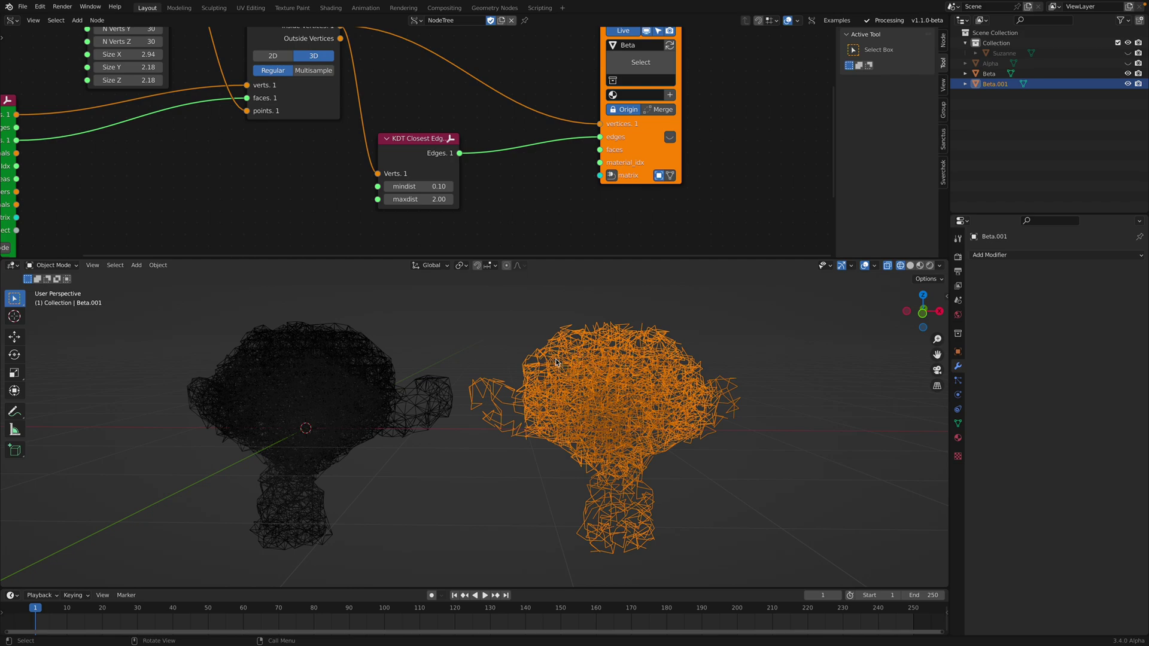
pyautogui.moveTo(556, 363); pyautogui.dragTo(516, 364, button='middle')
pyautogui.hotkey('ctrl', 's')
# Step: Shift the Get Objects Data and Vector P Field nodes slightly to tidy the node tree, and save the file
pyautogui.scroll(-2, 491, 181)
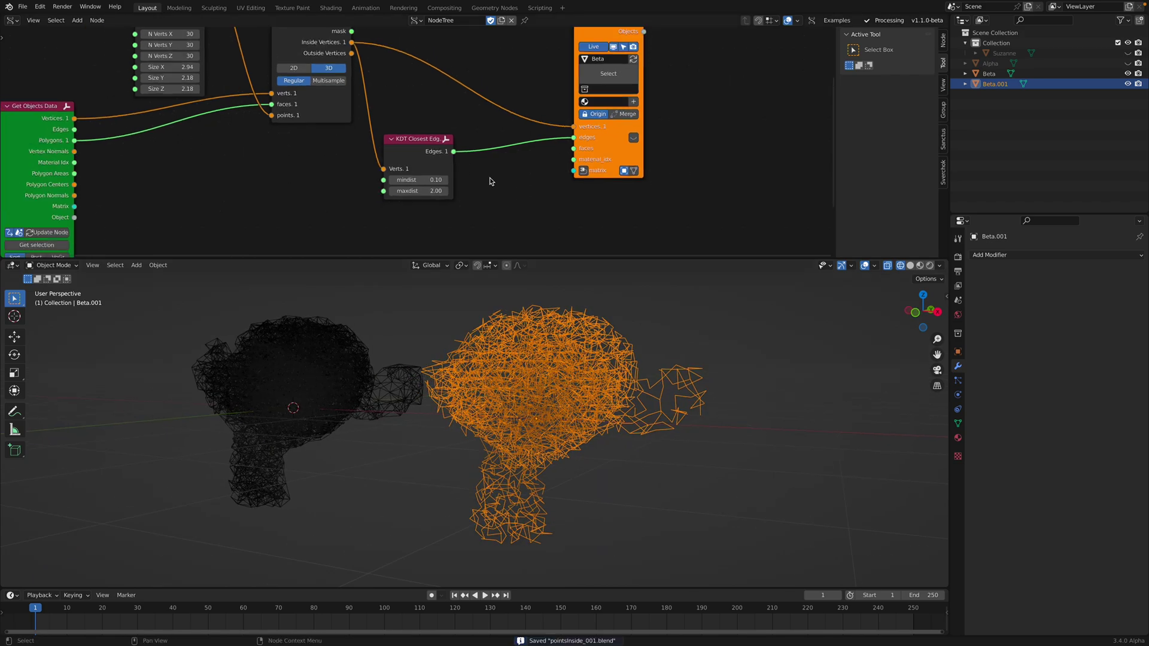
pyautogui.scroll(-3, 489, 181)
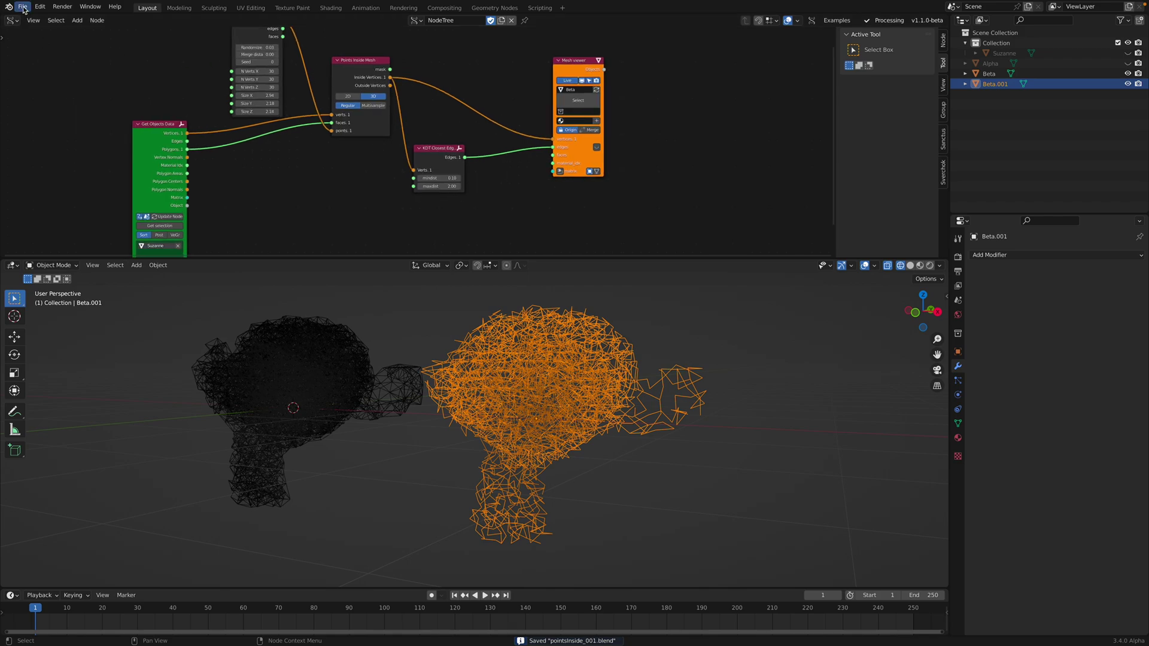
pyautogui.moveTo(281, 103); pyautogui.dragTo(285, 134, button='middle')
pyautogui.scroll(1, 285, 133)
pyautogui.moveTo(147, 159); pyautogui.dragTo(139, 138)
pyautogui.moveTo(219, 112); pyautogui.dragTo(198, 125, button='middle')
pyautogui.scroll(1, 198, 125)
pyautogui.moveTo(205, 56); pyautogui.dragTo(192, 42)
pyautogui.scroll(-1, 226, 68)
pyautogui.scroll(-1, 359, 132)
pyautogui.moveTo(382, 144); pyautogui.dragTo(366, 128, button='middle')
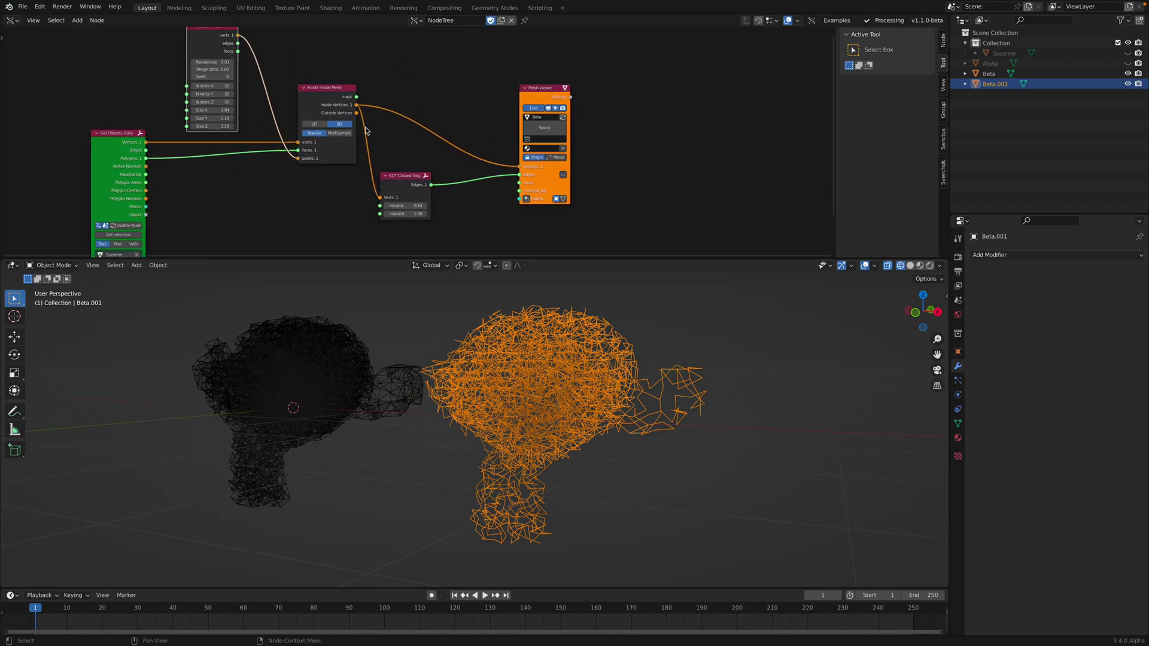
pyautogui.moveTo(439, 326); pyautogui.dragTo(470, 325, button='middle')
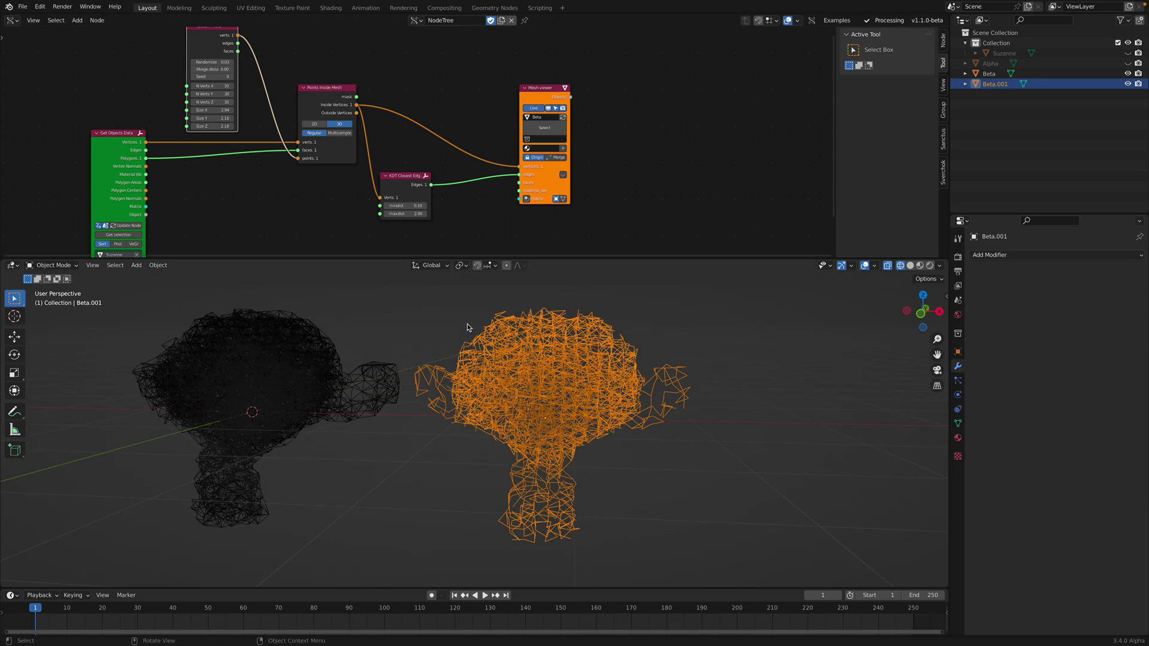
pyautogui.hotkey('ctrl', 's')
pyautogui.scroll(-2, 461, 183)
pyautogui.moveTo(461, 184); pyautogui.dragTo(444, 158, button='middle')
pyautogui.scroll(-1, 613, 154)
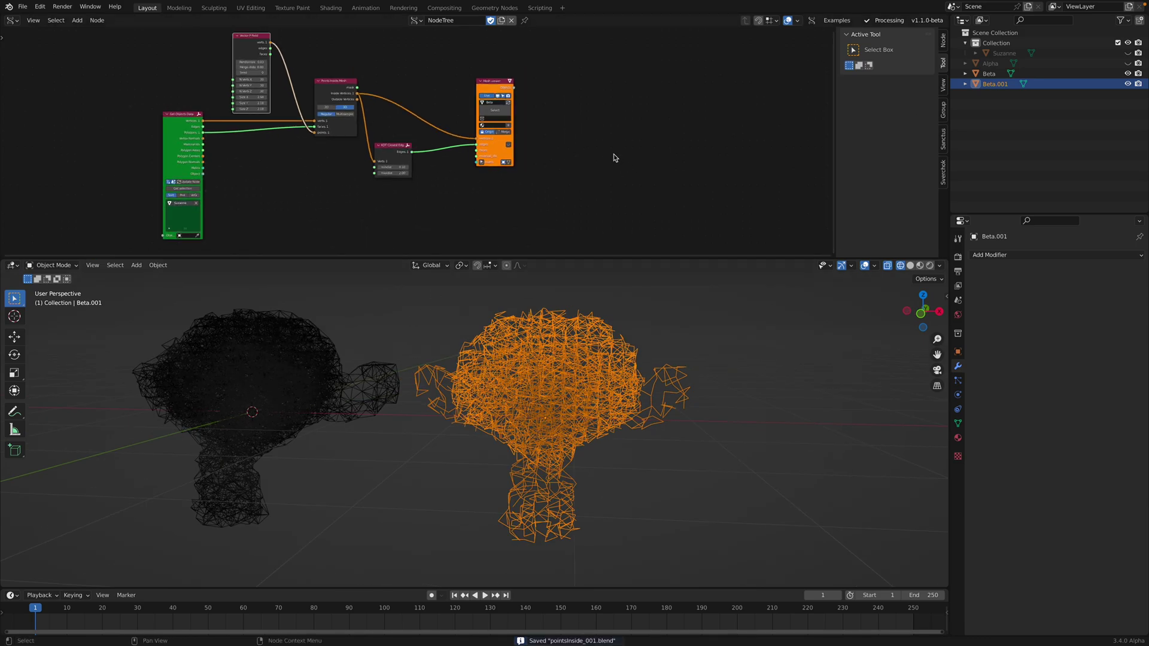
# Step: Arrange the Points Inside Mesh, KDT Closest Edges and Mesh viewer nodes higher and closer together to free space below
pyautogui.moveTo(584, 151); pyautogui.dragTo(513, 112, button='middle')
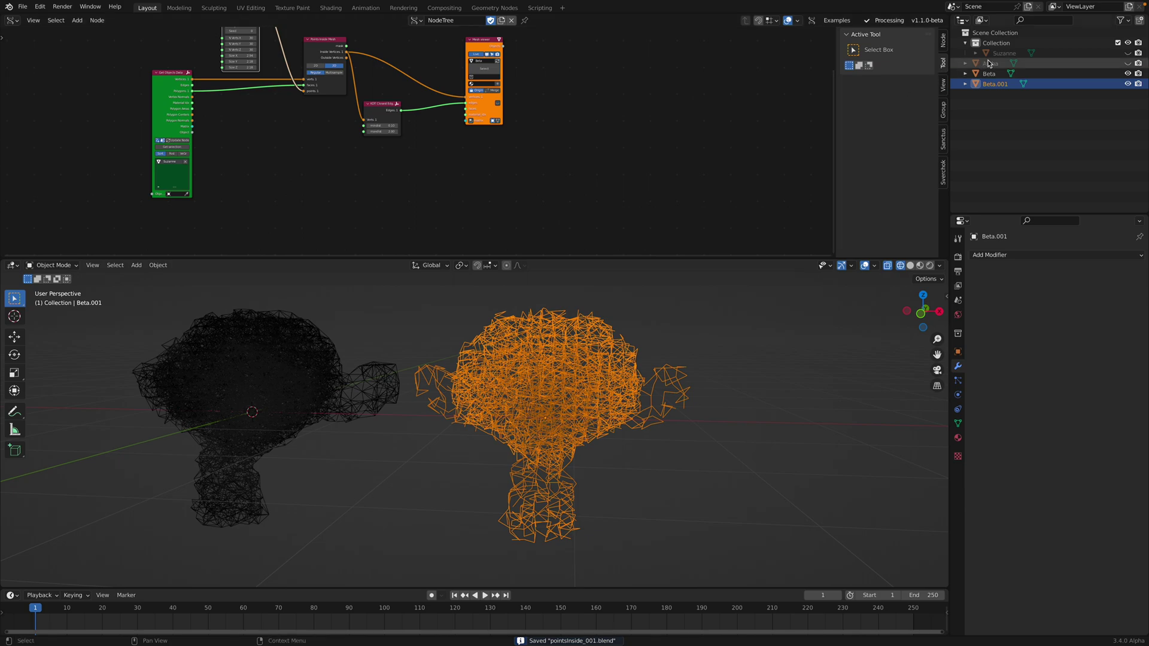
pyautogui.scroll(1, 268, 201)
pyautogui.scroll(3, 267, 201)
pyautogui.moveTo(217, 126); pyautogui.dragTo(230, 169, button='middle')
pyautogui.scroll(-1, 263, 172)
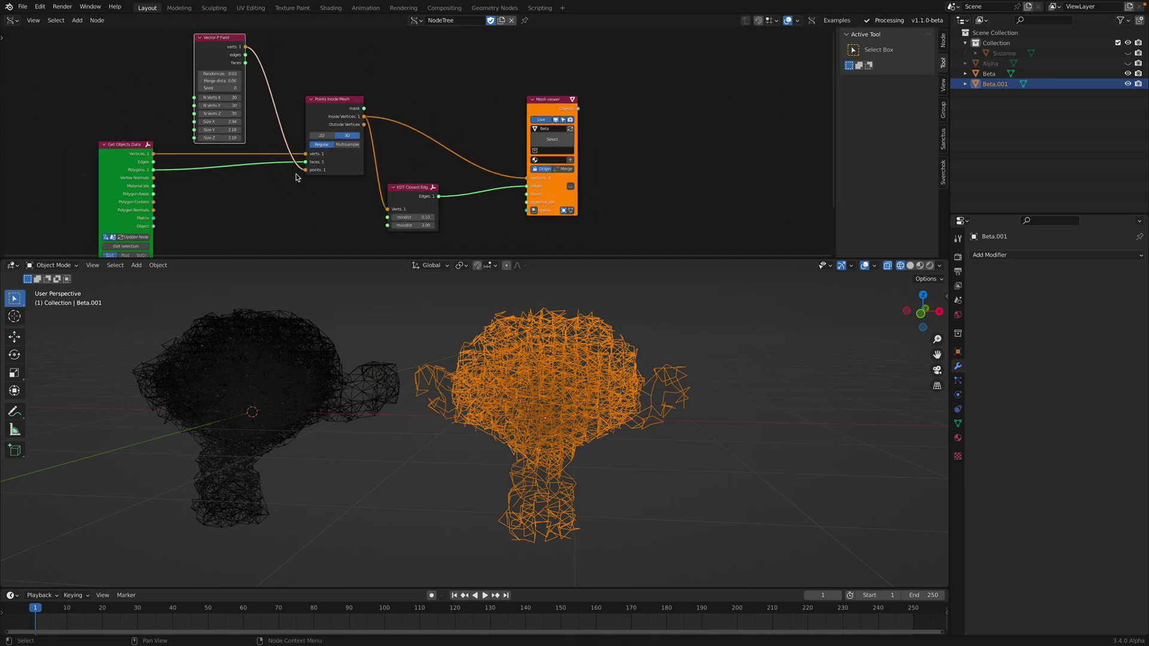
pyautogui.moveTo(304, 143); pyautogui.dragTo(306, 135, button='middle')
pyautogui.moveTo(330, 93); pyautogui.dragTo(316, 79)
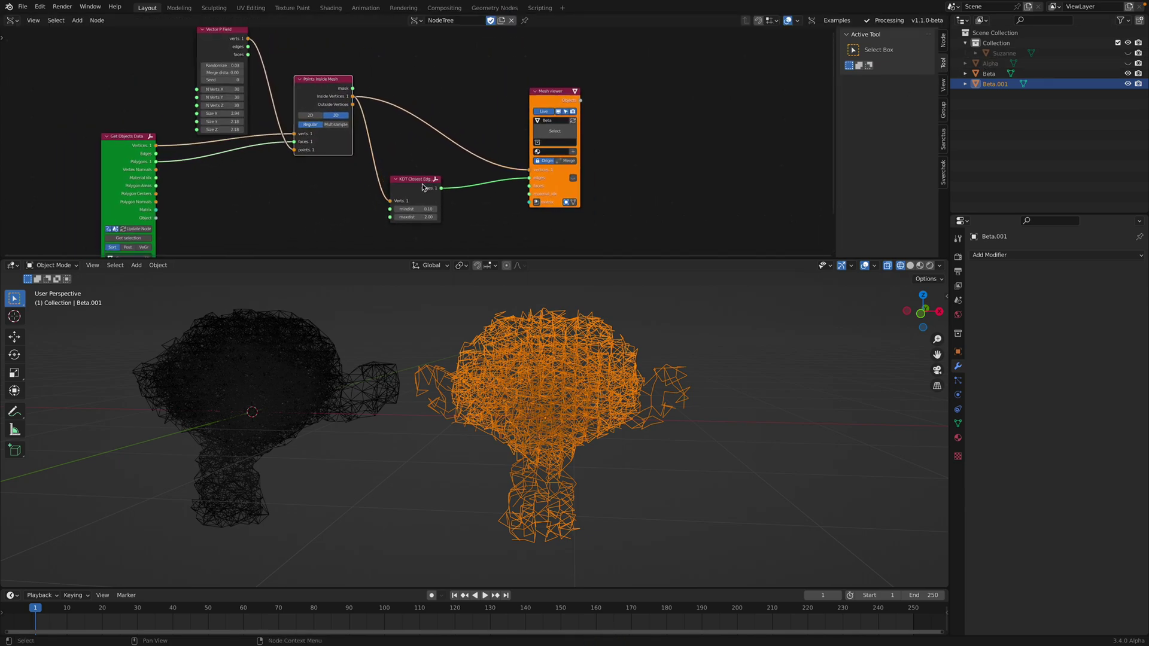
pyautogui.moveTo(423, 182); pyautogui.dragTo(392, 170)
pyautogui.moveTo(544, 96); pyautogui.dragTo(539, 60)
pyautogui.moveTo(393, 164); pyautogui.dragTo(407, 131)
pyautogui.moveTo(238, 213); pyautogui.dragTo(238, 208, button='middle')
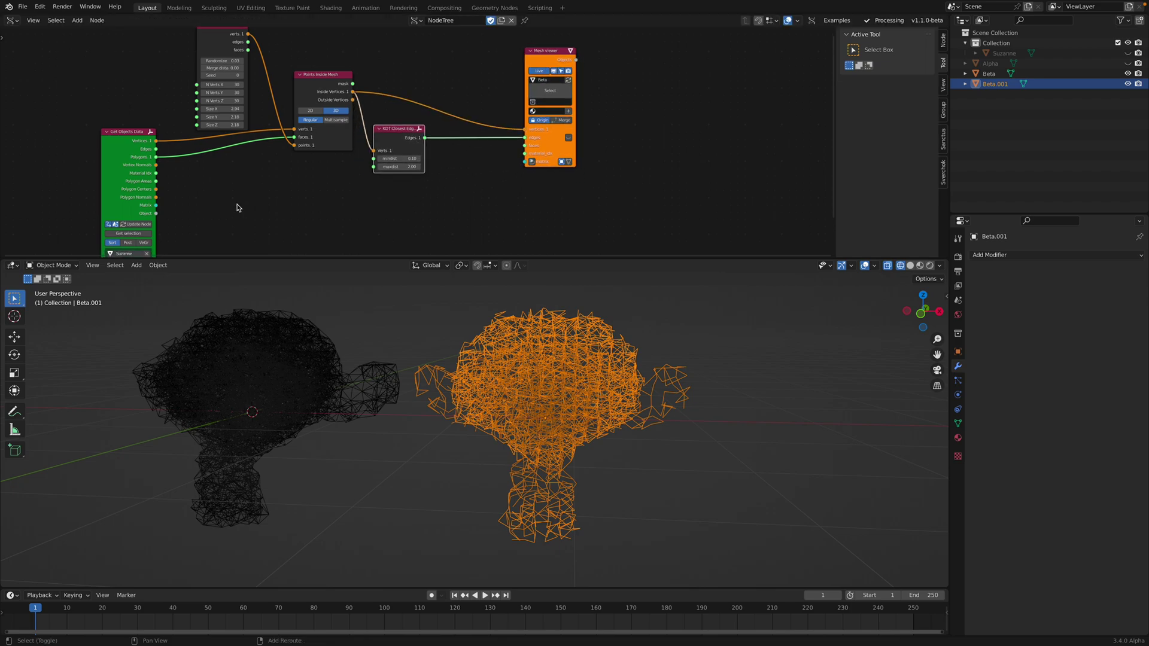
pyautogui.hotkey('alt', 'space')
pyautogui.write('popu')
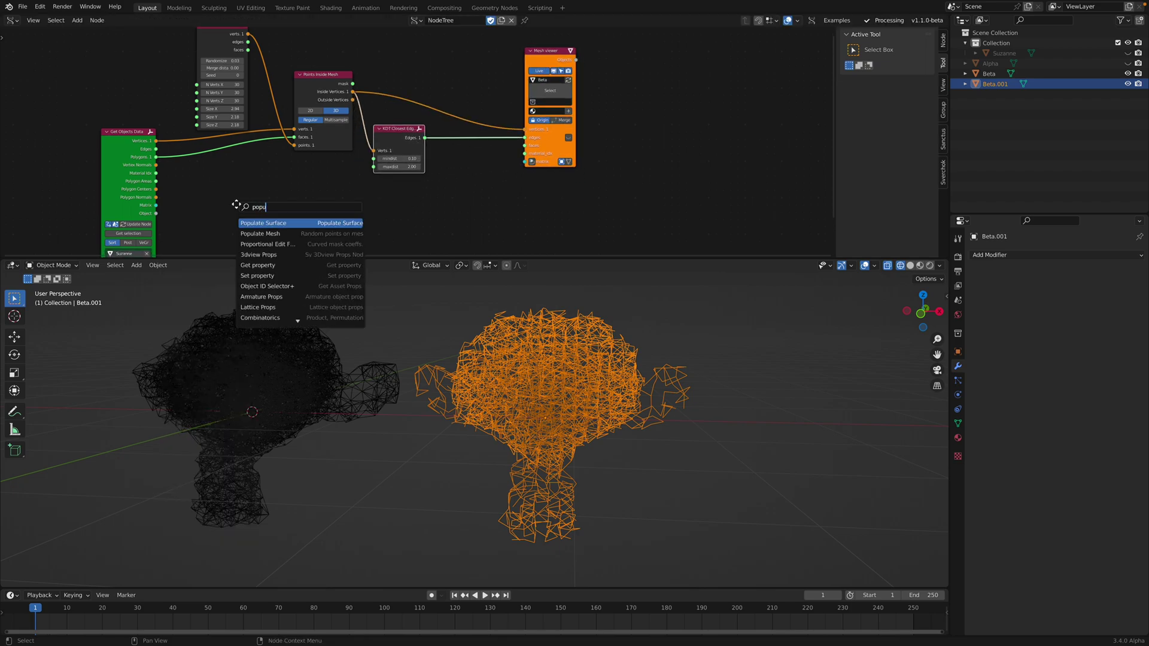
pyautogui.press('Return')
pyautogui.click(275, 202)
pyautogui.moveTo(295, 232); pyautogui.dragTo(301, 171, button='middle')
pyautogui.click(278, 140)
pyautogui.press('Delete')
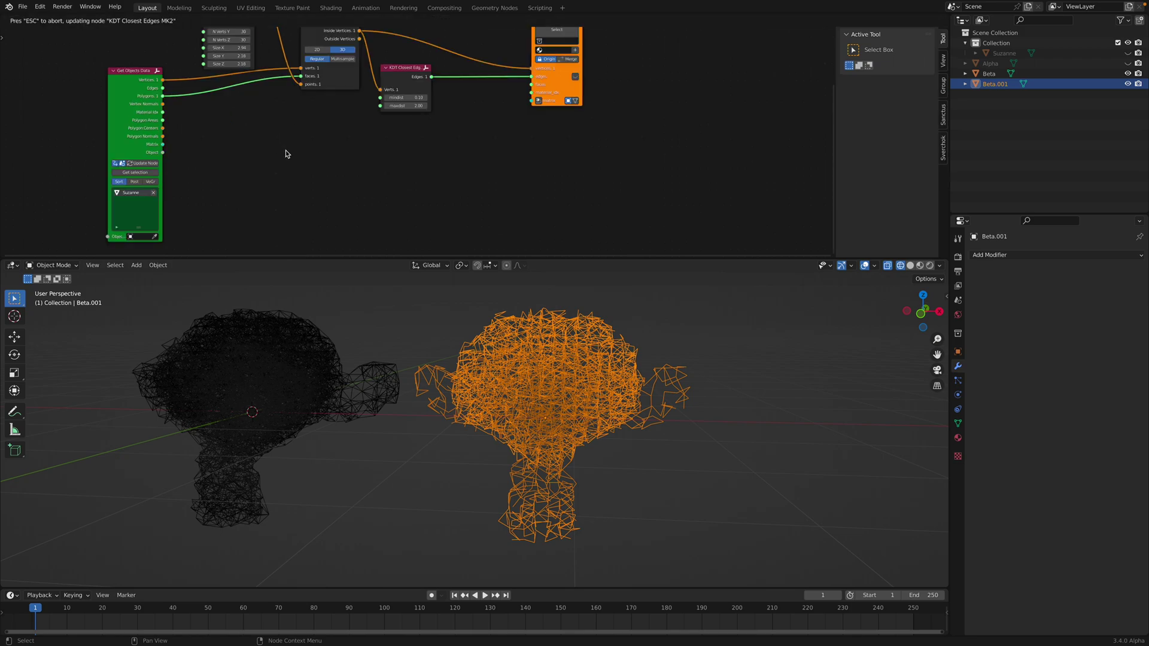
# Step: Turn off Live update for the node tree and add a Populate Mesh node beside Get Objects Data
pyautogui.click(944, 151)
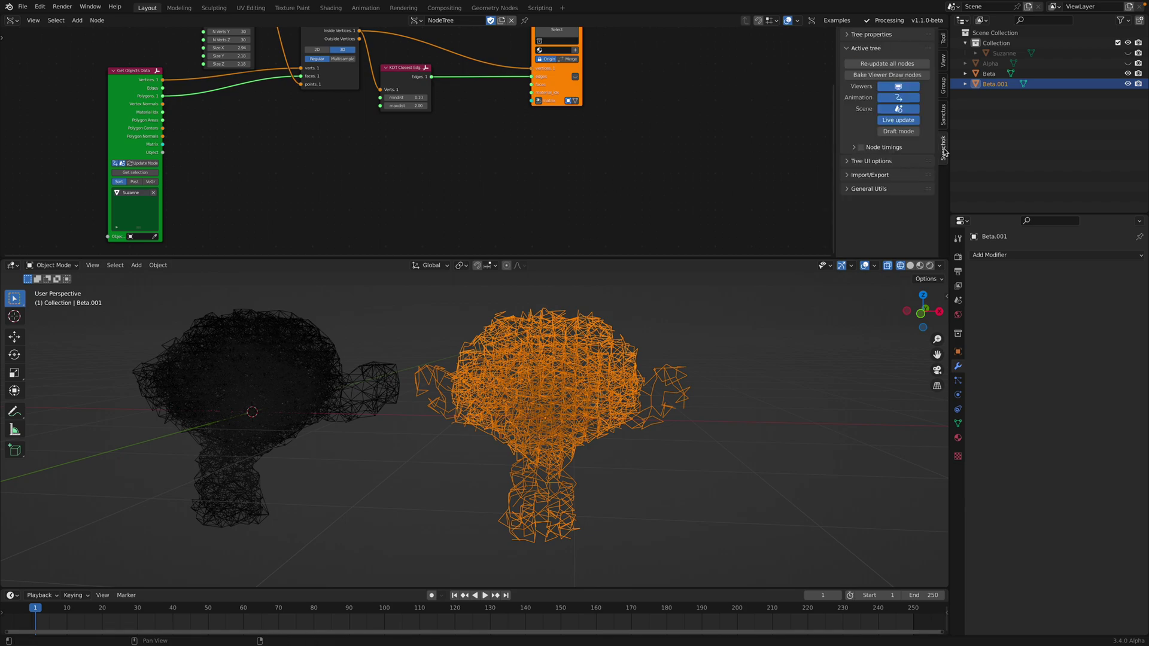
pyautogui.click(898, 119)
pyautogui.moveTo(332, 178); pyautogui.dragTo(350, 153, button='middle')
pyautogui.hotkey('shift', 'a')
pyautogui.click(350, 153)
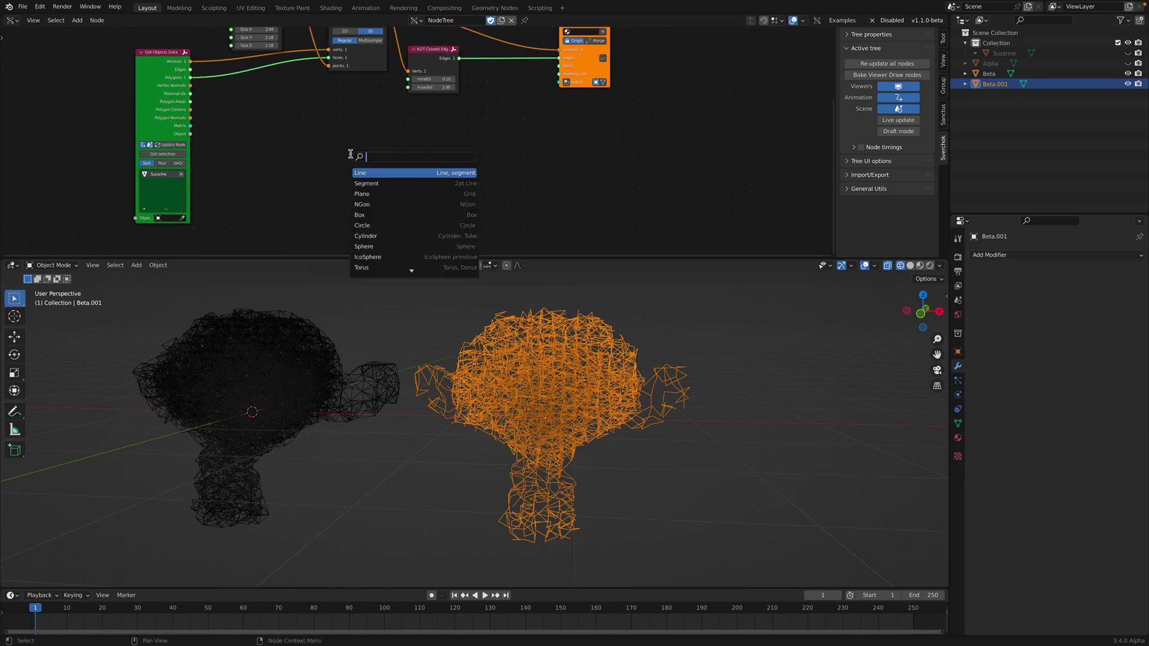
pyautogui.write('popu')
pyautogui.press('Down')
pyautogui.press('Return')
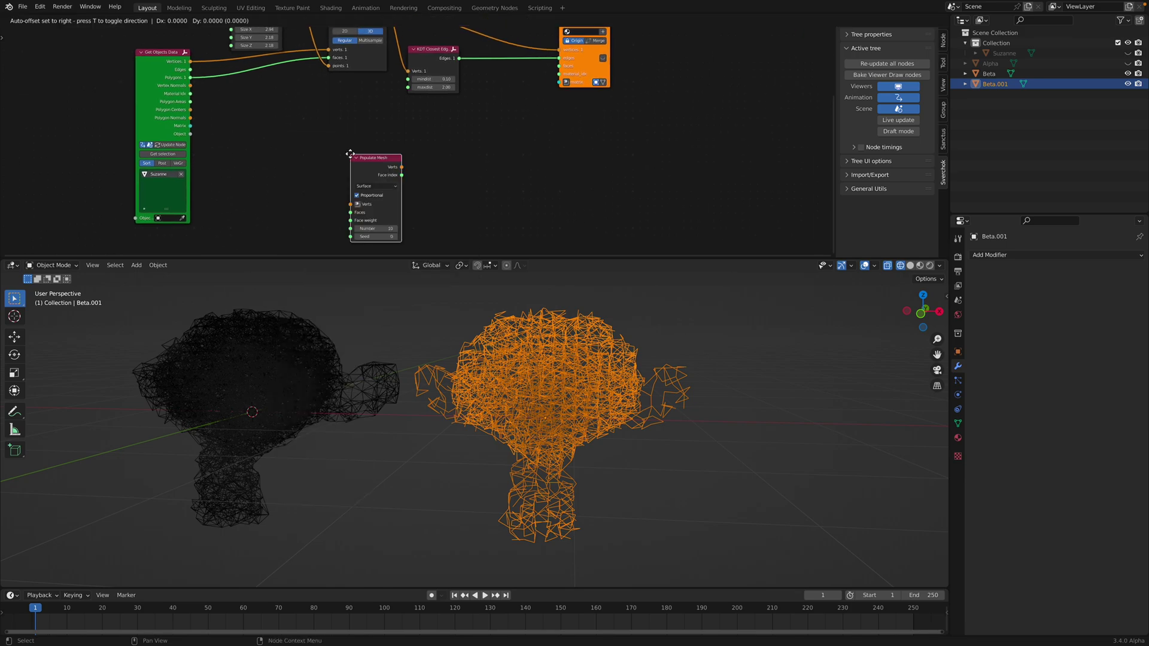
pyautogui.click(293, 123)
# Step: Connect the vertices and polygons of Get Objects Data to the verts and faces inputs of Populate Mesh
pyautogui.click(181, 65)
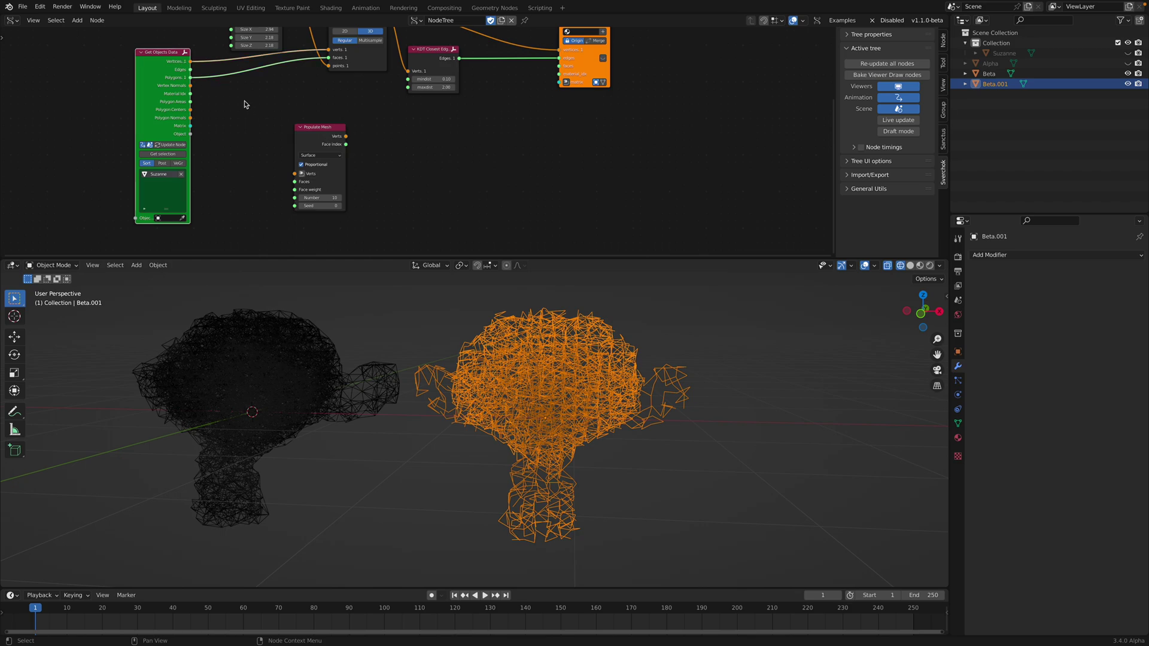
pyautogui.keyDown('shift'); pyautogui.click(304, 141); pyautogui.keyUp('shift')
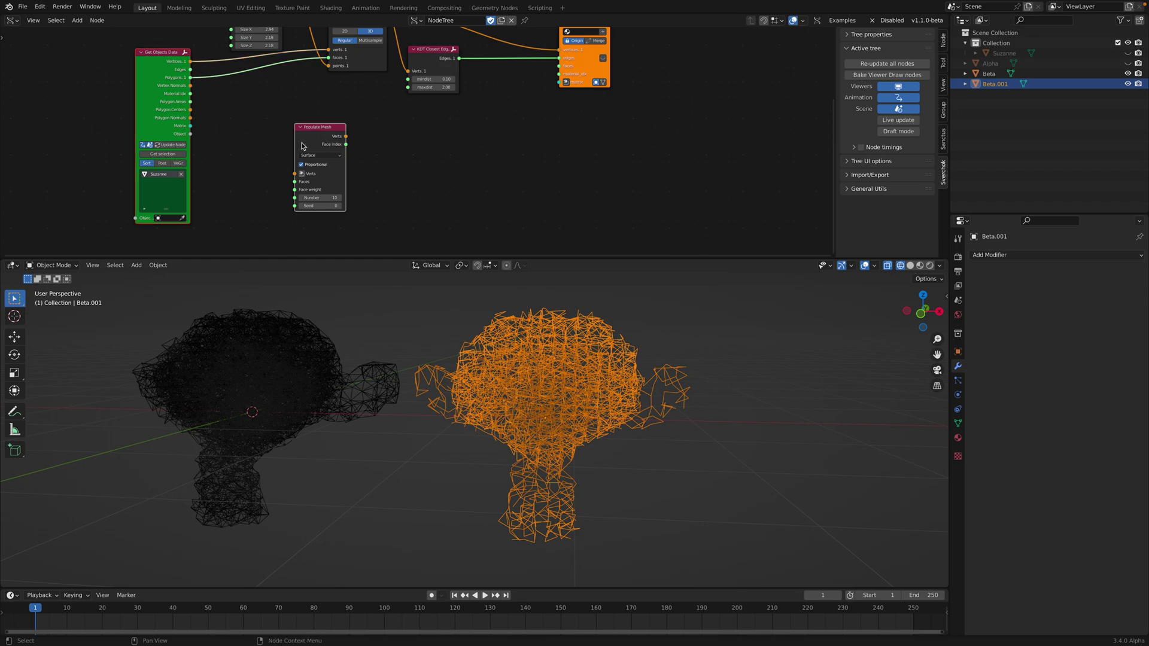
pyautogui.press('f')
# Step: Add a second Mesh viewer node and link Populate Mesh's Verts and Face Index outputs to its vertices and faces
pyautogui.scroll(1, 397, 151)
pyautogui.hotkey('alt', 'space')
pyautogui.write('mesh v')
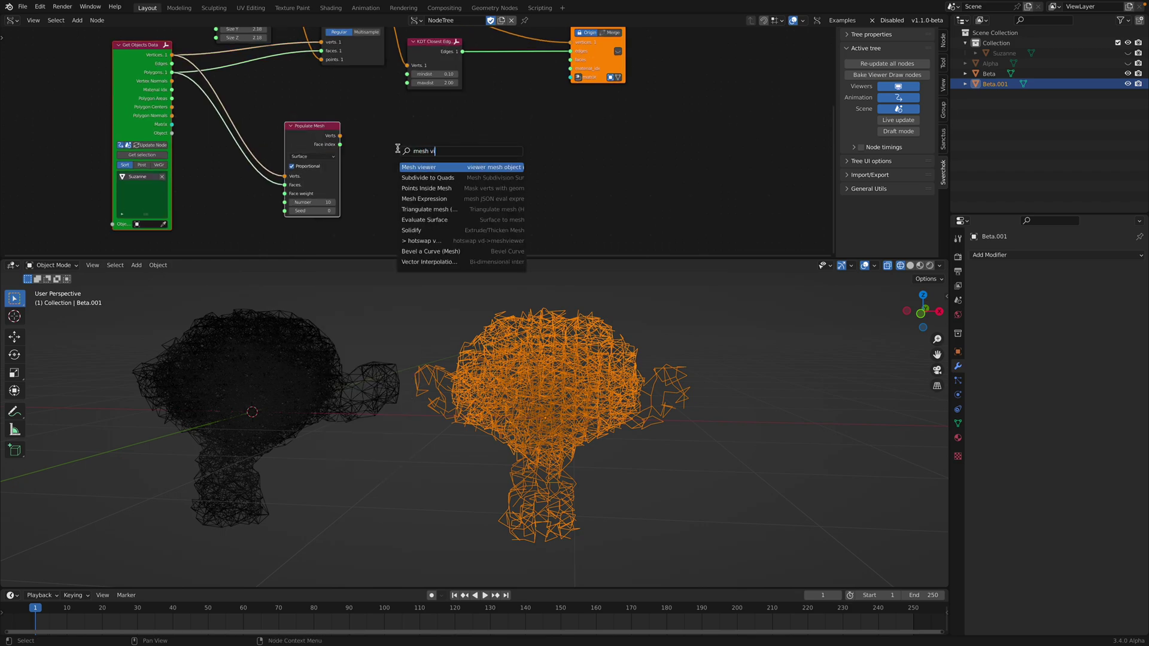
pyautogui.press('Return')
pyautogui.click(398, 114)
pyautogui.keyDown('shift'); pyautogui.click(313, 129); pyautogui.keyUp('shift')
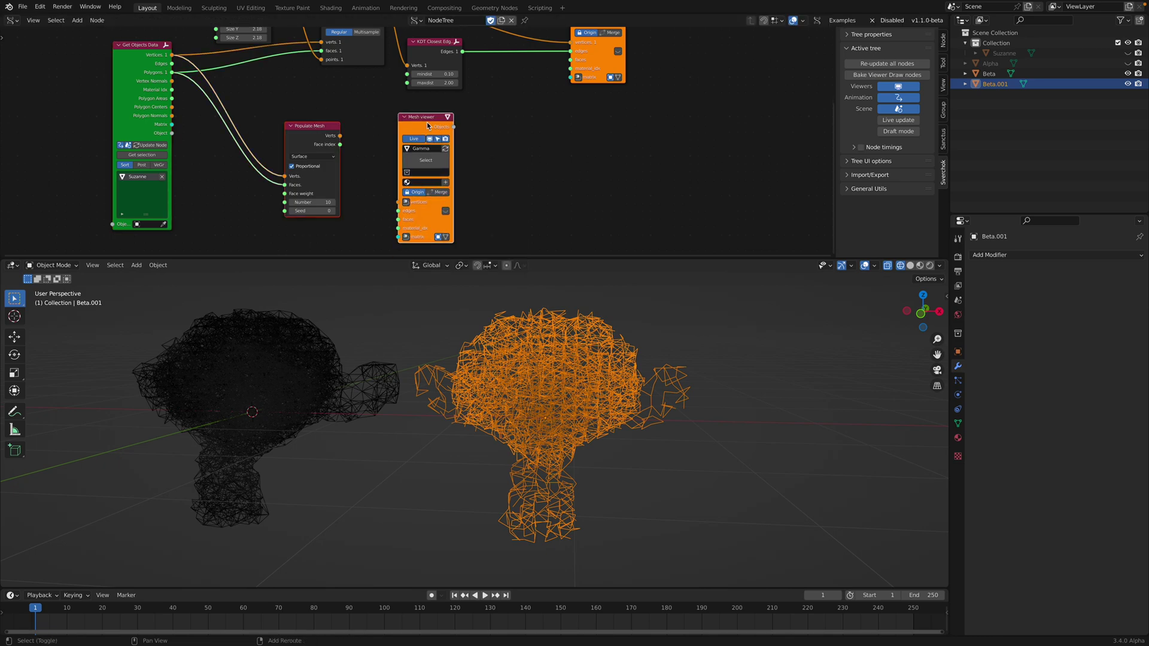
pyautogui.press('f')
# Step: Add a Matrix In node to the new Mesh viewer's matrix input with location X at -1.140, and view the scene from the front
pyautogui.moveTo(412, 230); pyautogui.dragTo(425, 211, button='middle')
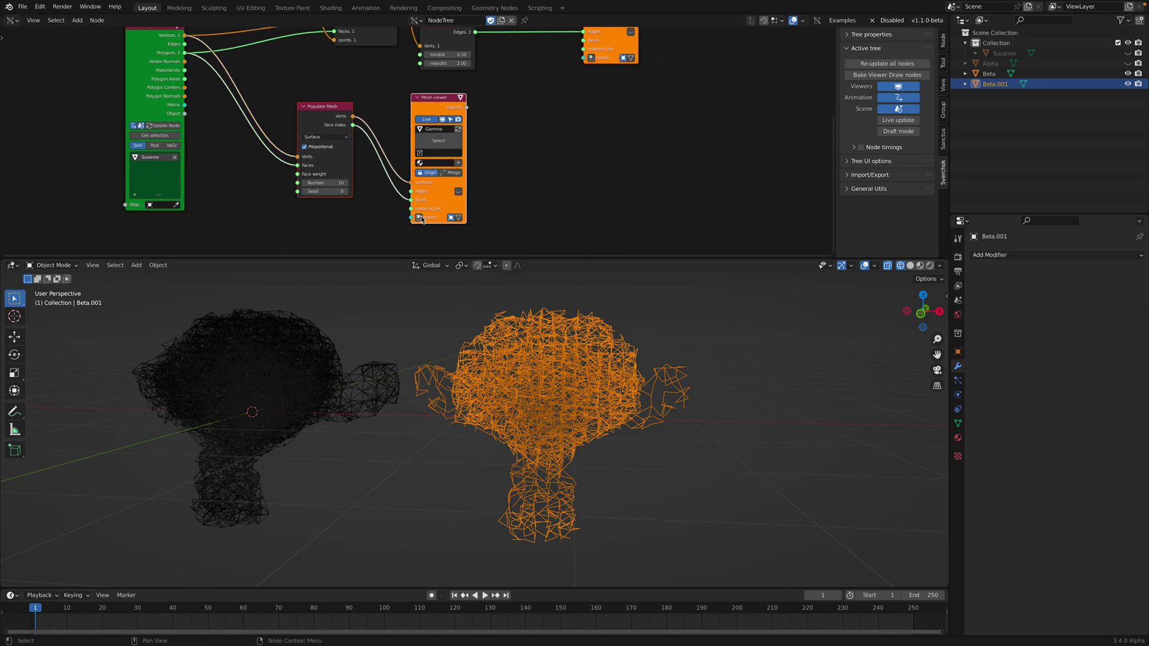
pyautogui.click(418, 217)
pyautogui.click(341, 209)
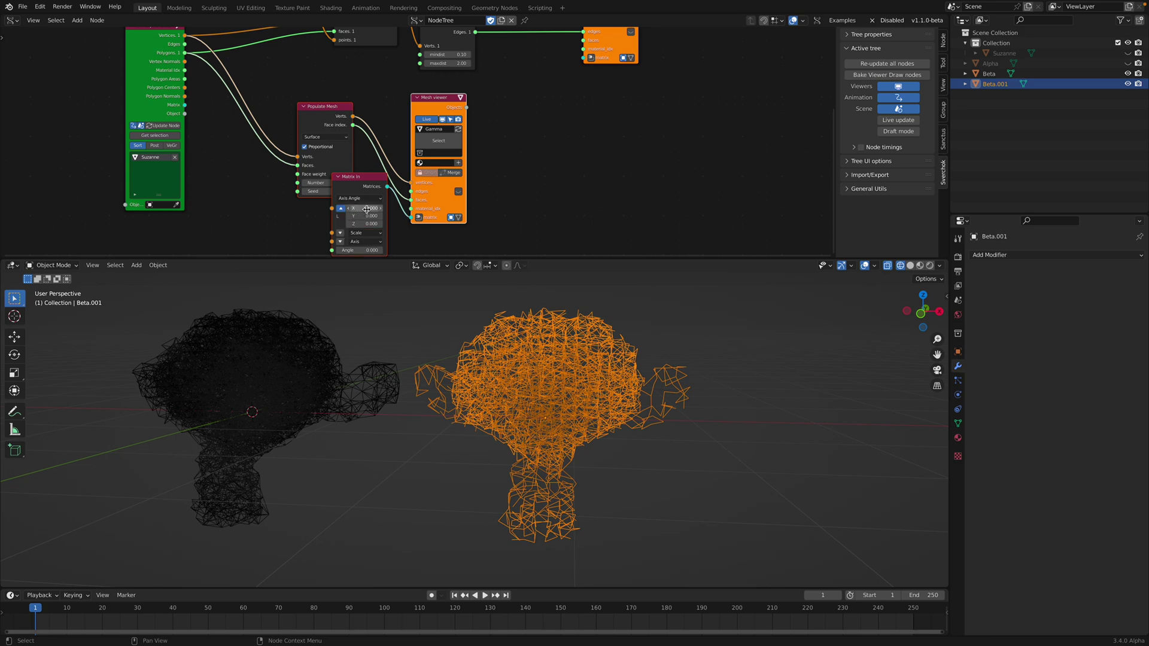
pyautogui.moveTo(366, 209); pyautogui.dragTo(297, 209)
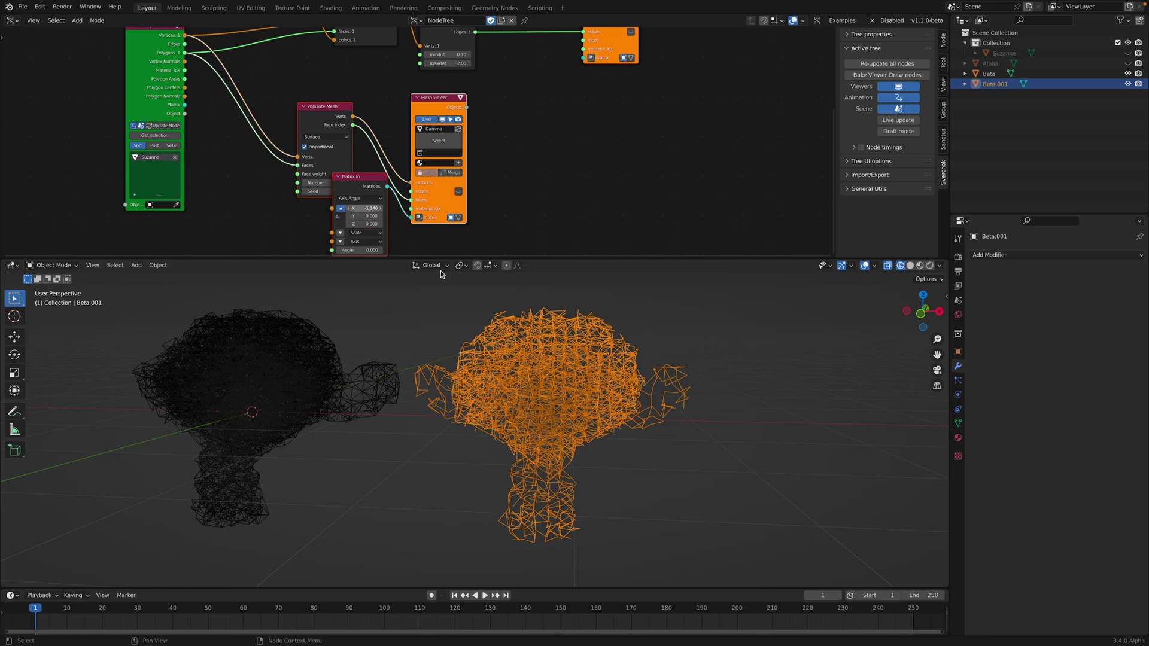
pyautogui.click(920, 315)
# Step: Spread the Populate Mesh and new Mesh viewer nodes apart so the Matrix In node no longer overlaps
pyautogui.moveTo(365, 208); pyautogui.dragTo(367, 180, button='middle')
pyautogui.scroll(1, 365, 179)
pyautogui.moveTo(320, 71); pyautogui.dragTo(275, 72)
pyautogui.click(327, 146)
pyautogui.moveTo(328, 147); pyautogui.dragTo(442, 128)
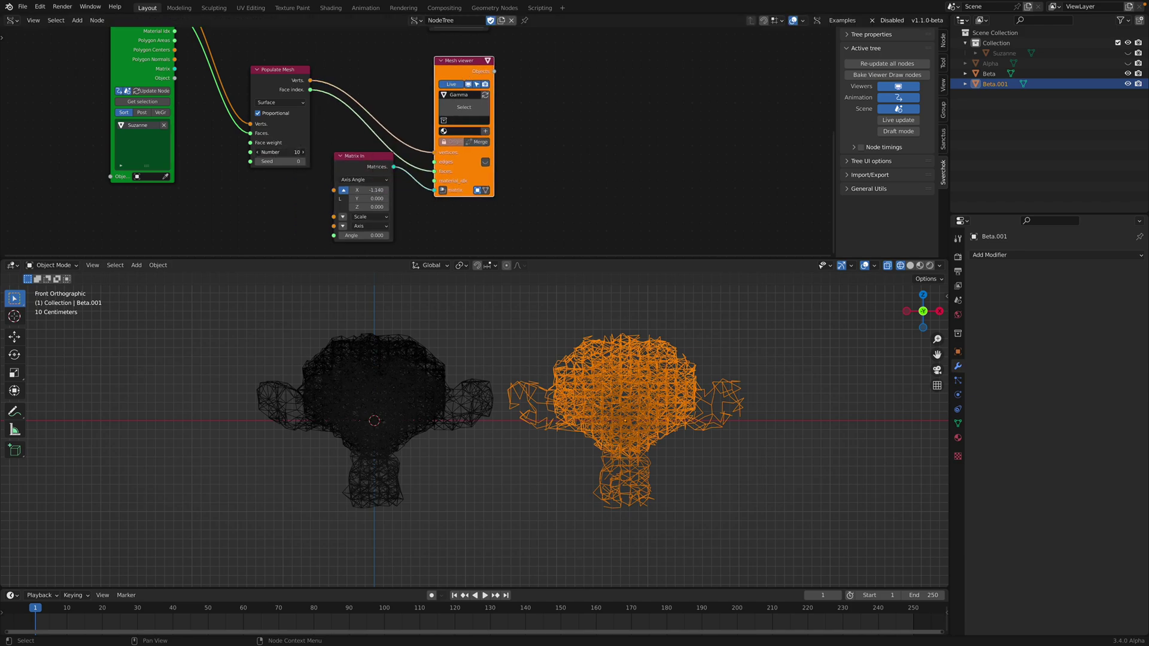
# Step: Set the Populate Mesh point number to about 2,780 and take in both Suzanne meshes in the viewport
pyautogui.moveTo(292, 153); pyautogui.dragTo(319, 154)
pyautogui.scroll(-1, 358, 176)
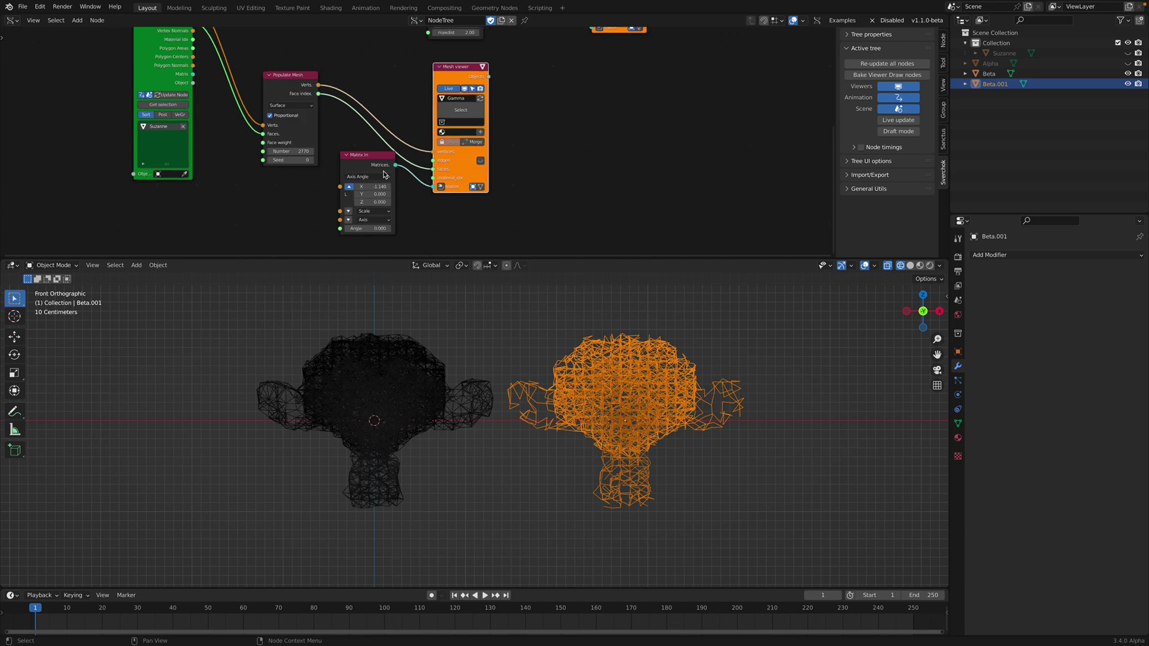
pyautogui.moveTo(358, 175); pyautogui.dragTo(431, 182, button='middle')
pyautogui.scroll(-1, 414, 191)
pyautogui.scroll(-4, 501, 366)
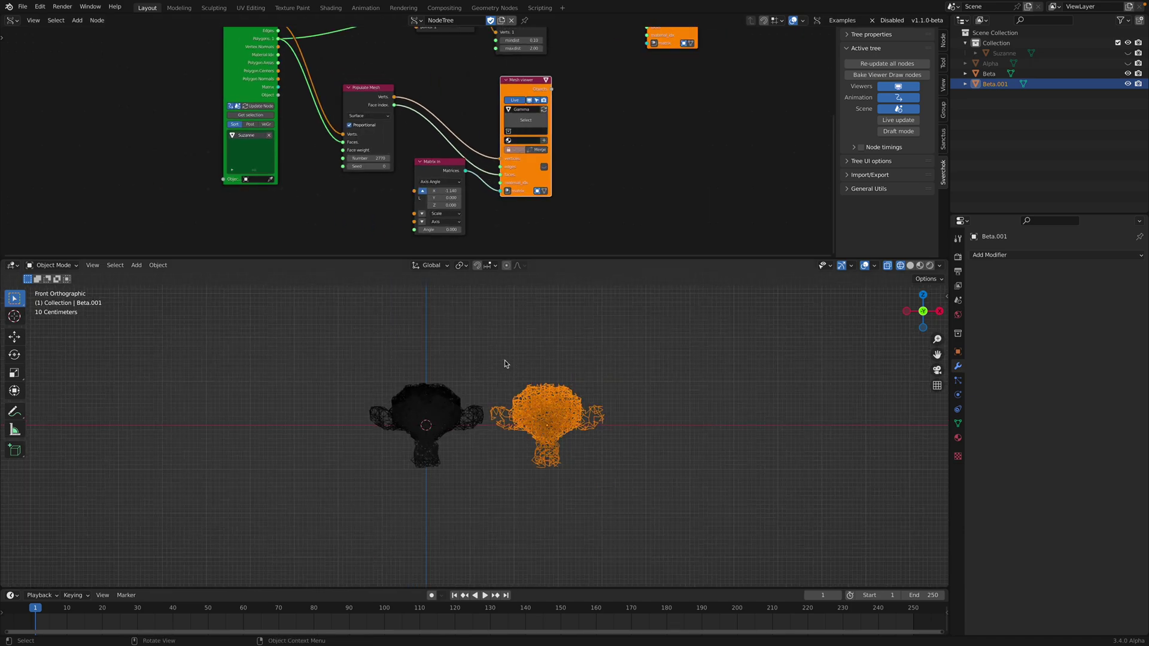
# Step: Set the Populate Mesh node's point number to 5000
pyautogui.scroll(1, 383, 198)
pyautogui.click(367, 163)
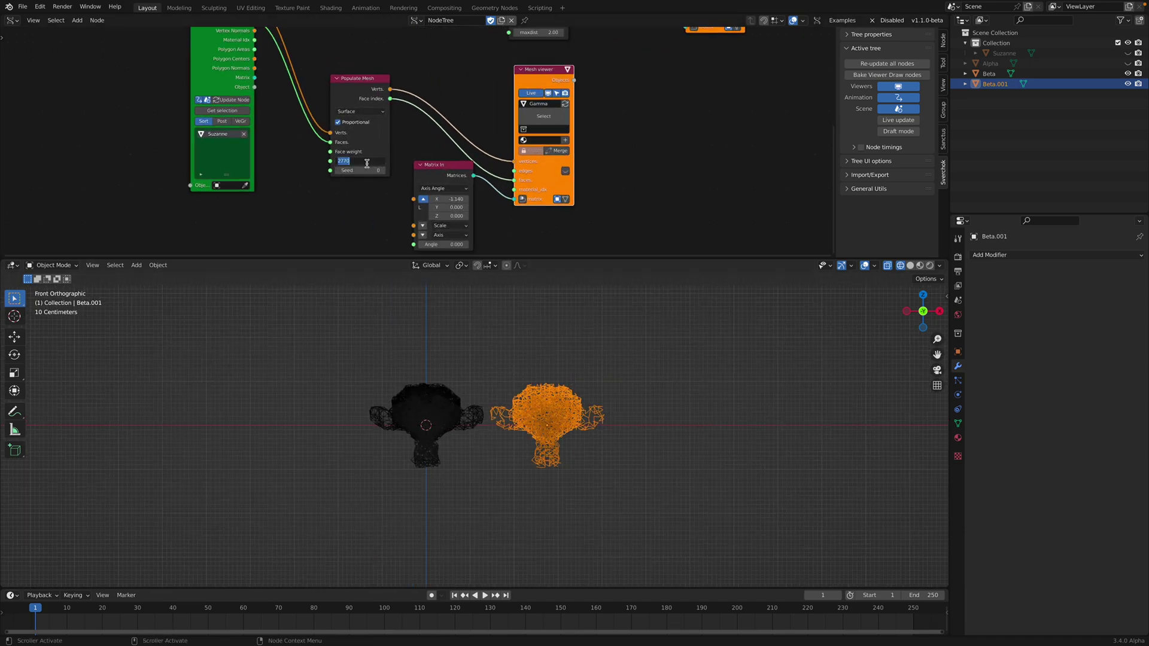
pyautogui.write('5000')
pyautogui.press('Return')
pyautogui.scroll(3, 464, 352)
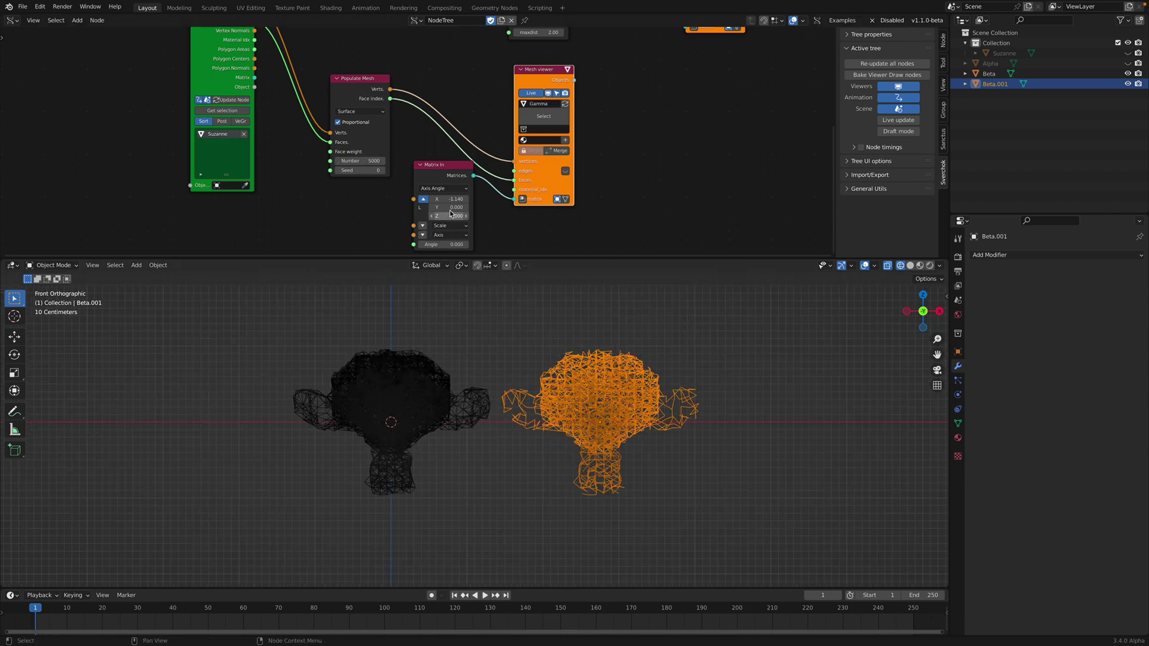
# Step: Reset the Matrix In location to its default and save the file
pyautogui.press('BackSpace')
pyautogui.moveTo(511, 357); pyautogui.dragTo(538, 335, button='middle')
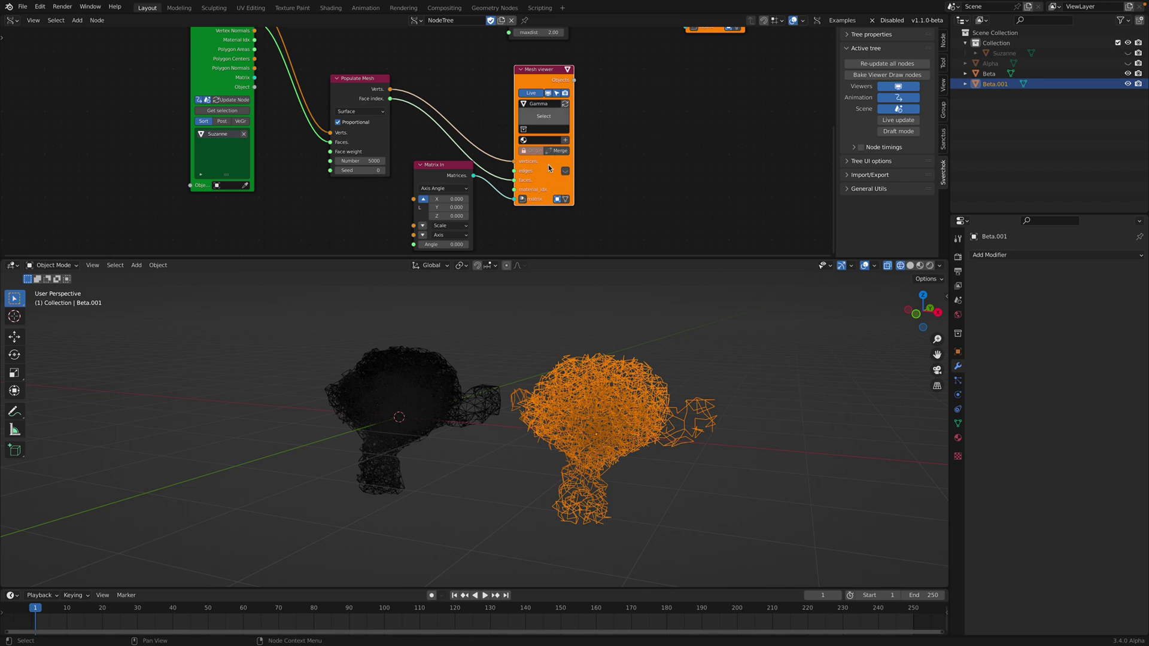
pyautogui.hotkey('ctrl', 's')
# Step: Turn on Sverchok's Live update and switch the Populate Mesh node from Surface to Volume mode
pyautogui.click(890, 120)
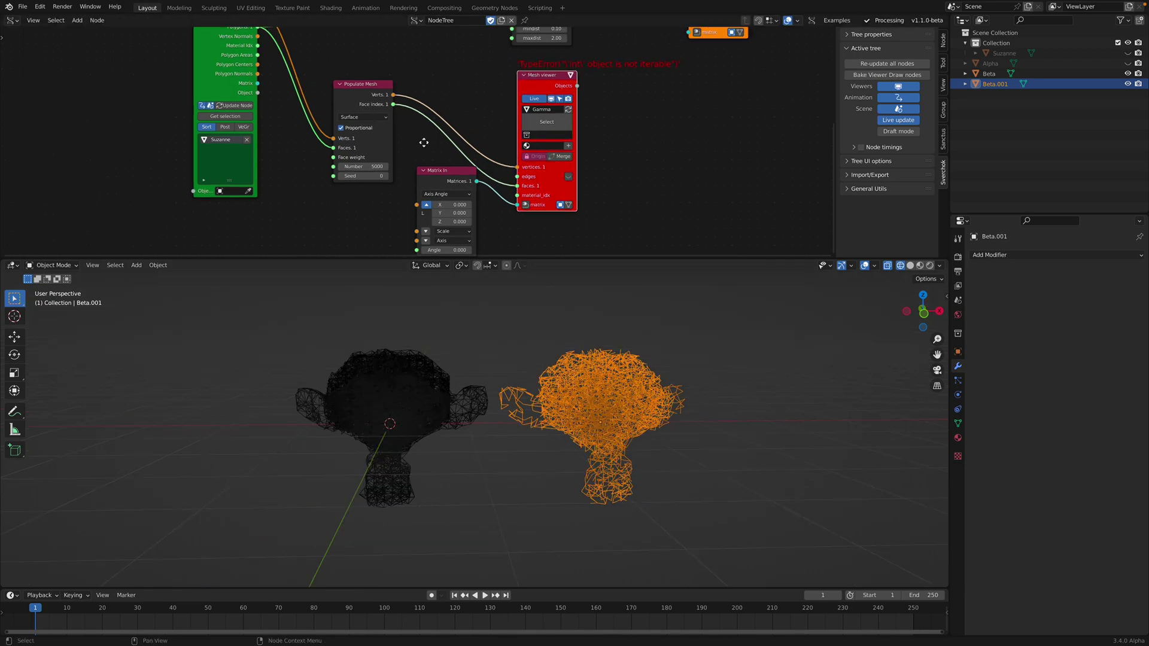
pyautogui.moveTo(523, 181); pyautogui.dragTo(545, 223, button='middle')
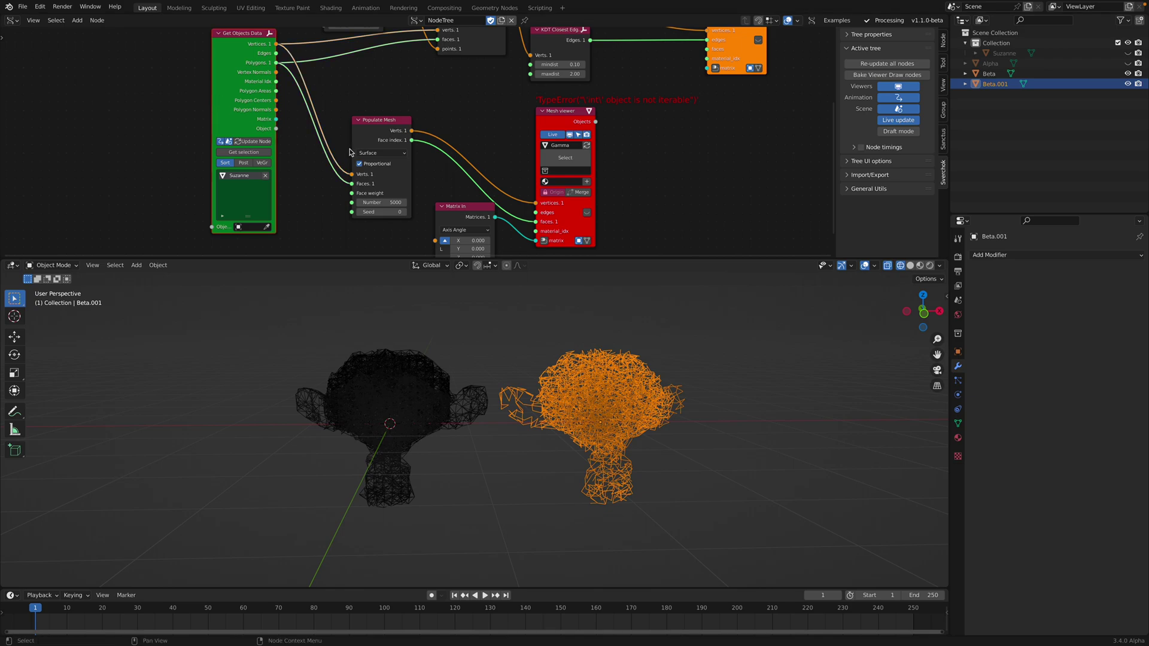
pyautogui.click(374, 153)
pyautogui.click(380, 171)
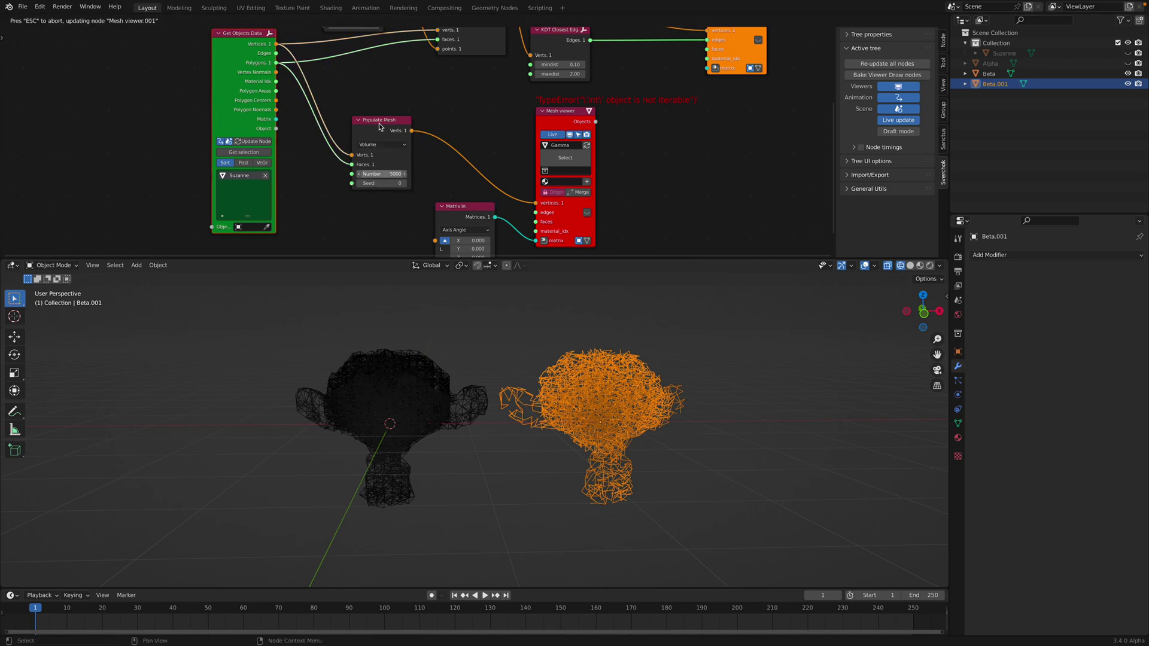
pyautogui.scroll(-1, 450, 143)
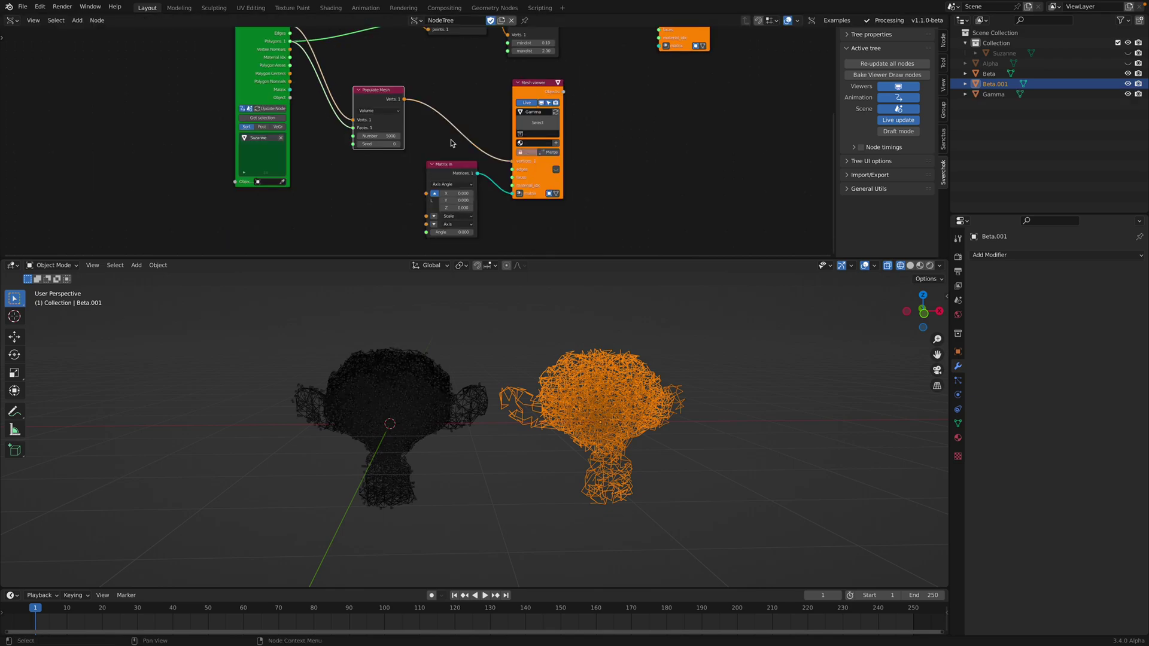
pyautogui.moveTo(488, 287); pyautogui.dragTo(577, 313, button='middle')
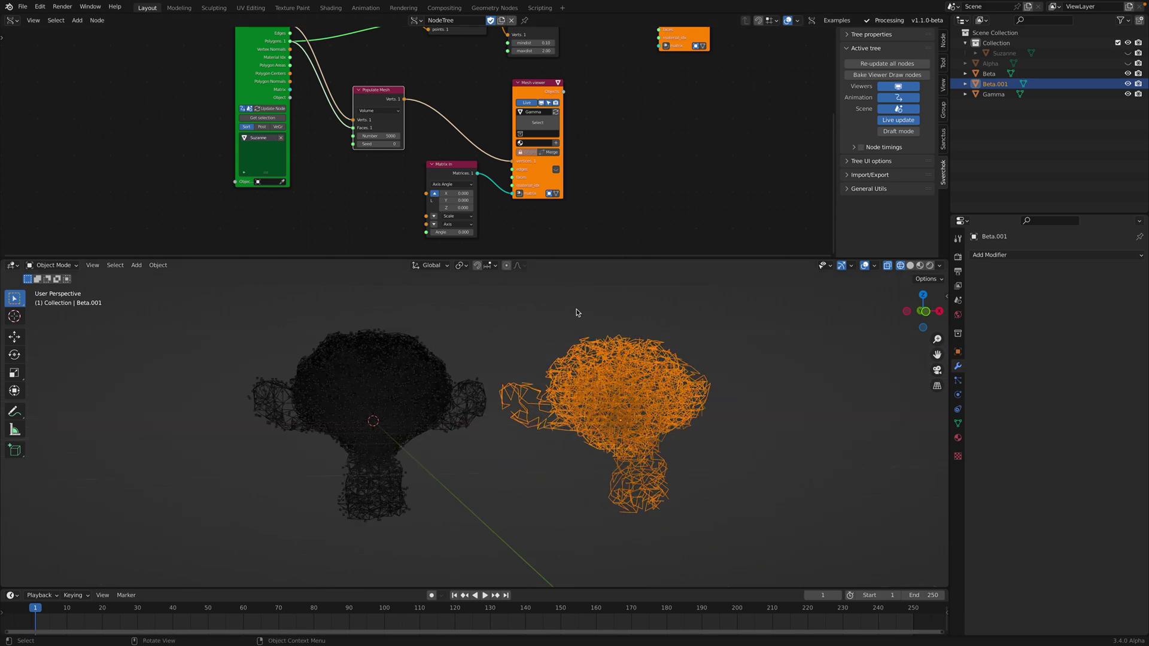
# Step: Save the file and use the Matrix In location X to offset the Gamma point cloud to the negative X side of the other meshes
pyautogui.click(925, 313)
pyautogui.hotkey('ctrl', 's')
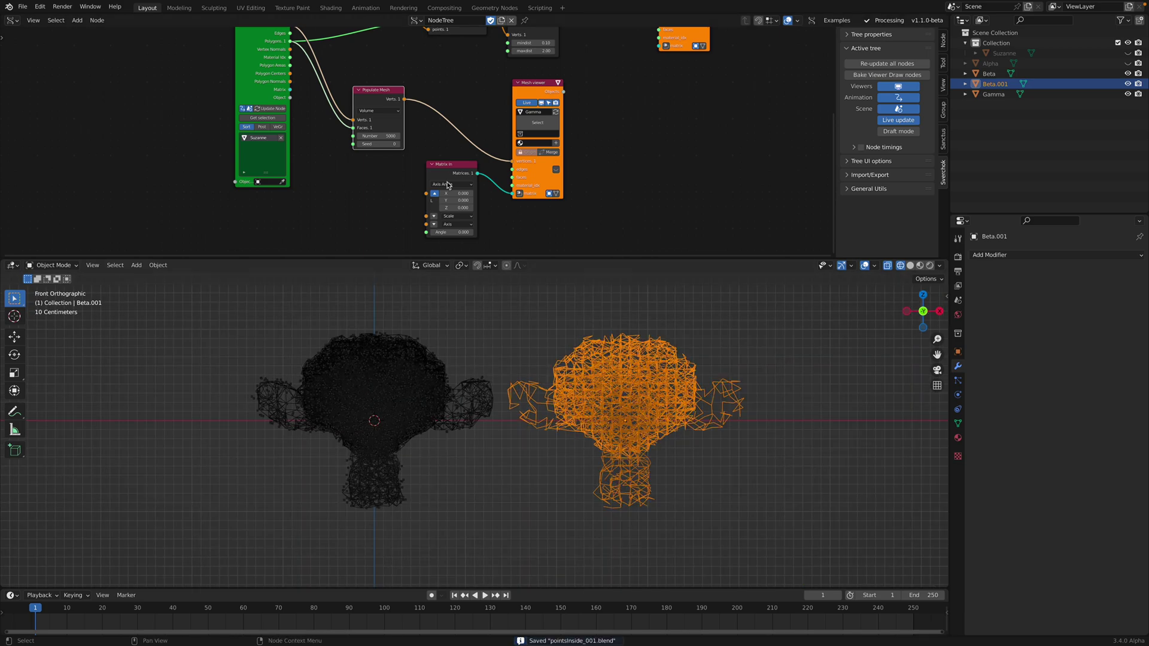
pyautogui.scroll(2, 411, 131)
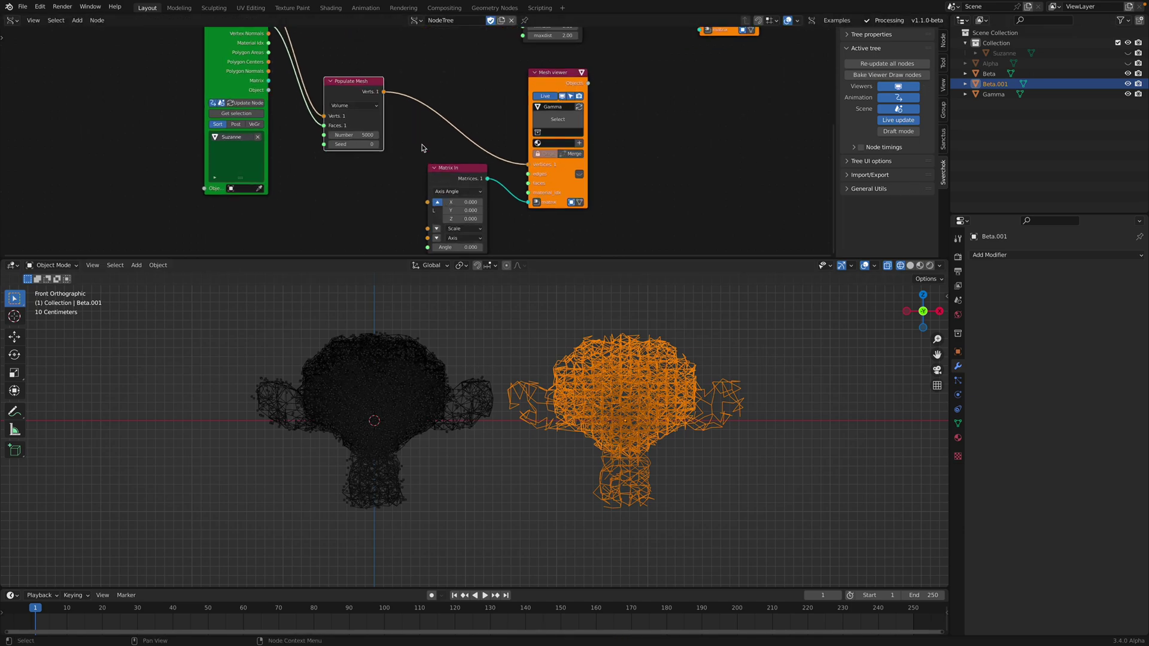
pyautogui.click(466, 203)
pyautogui.press('Return')
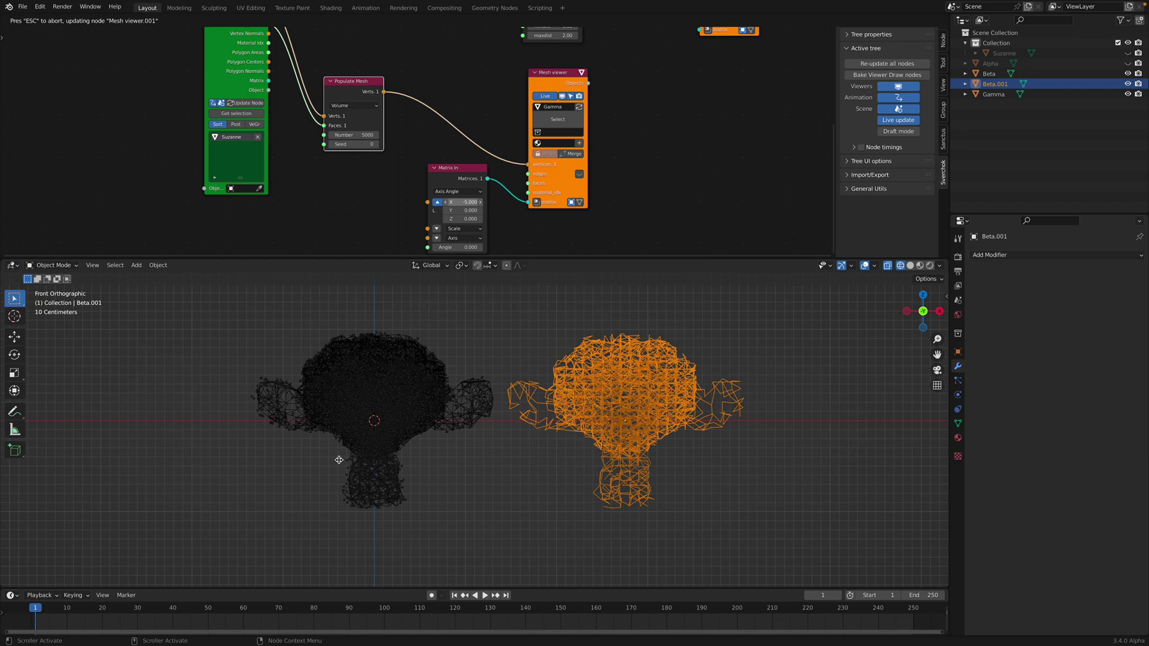
pyautogui.scroll(-3, 339, 460)
pyautogui.scroll(3, 323, 393)
pyautogui.keyDown('shift'); pyautogui.moveTo(222, 396); pyautogui.dragTo(438, 414, button='middle'); pyautogui.keyUp('shift')
# Step: Add a KDT Closest Edges node fed by Populate Mesh's Verts, linking its Edges and the Verts to the Mesh viewer
pyautogui.hotkey('alt', 'space')
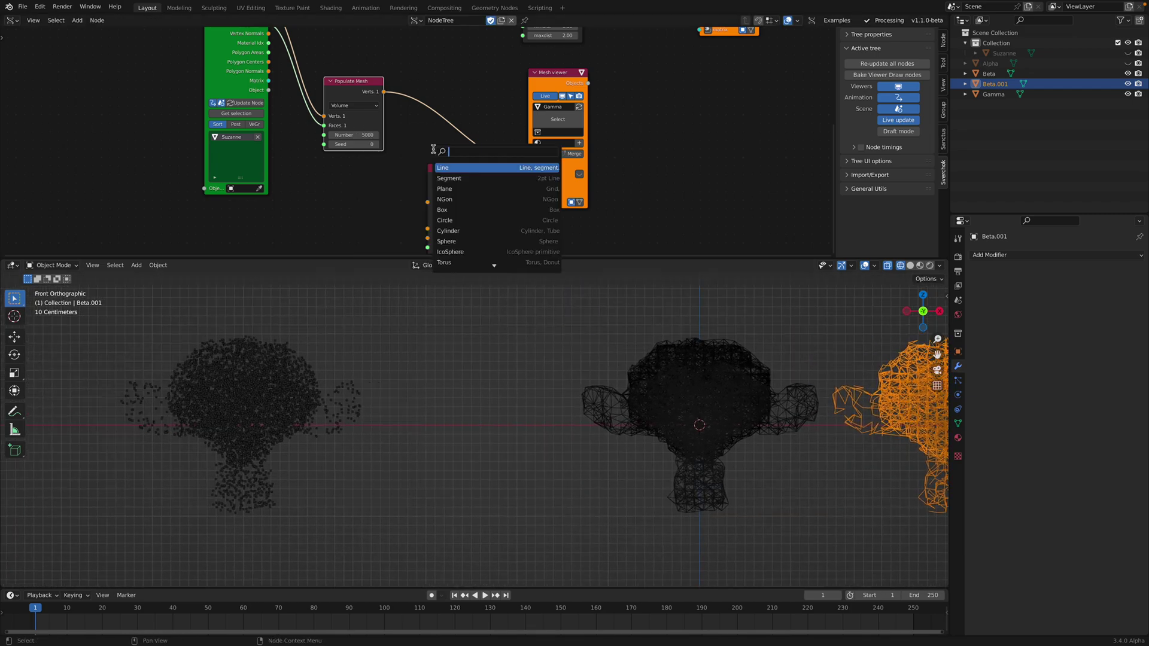
pyautogui.write('kd')
pyautogui.press('Down')
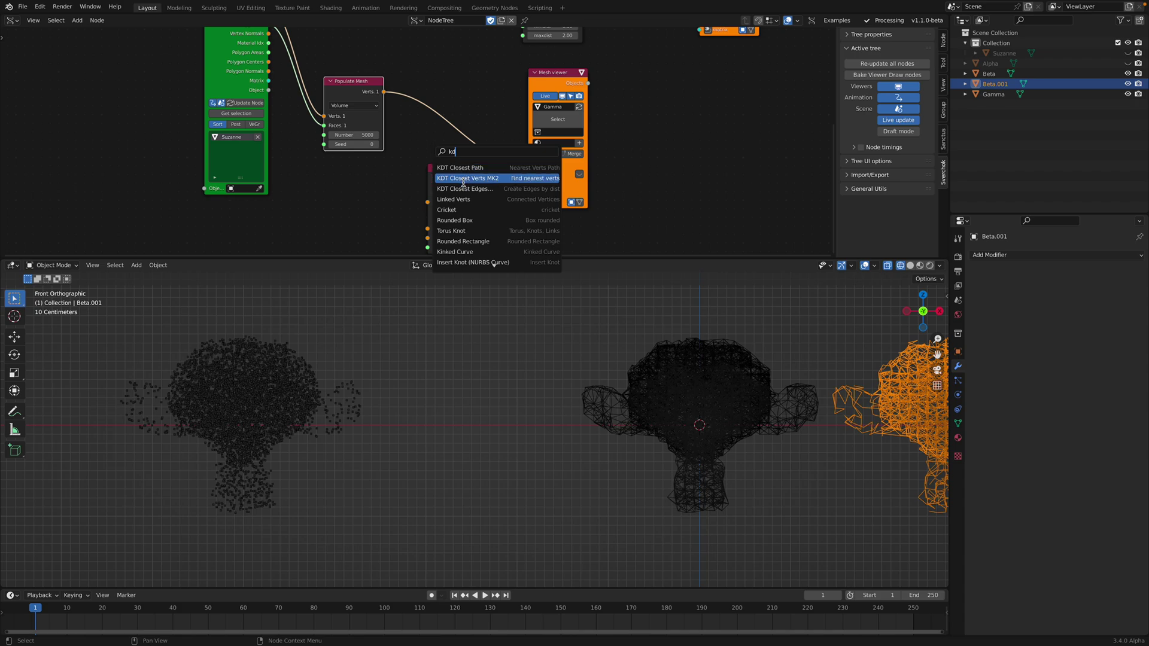
pyautogui.press('Down')
pyautogui.press('Return')
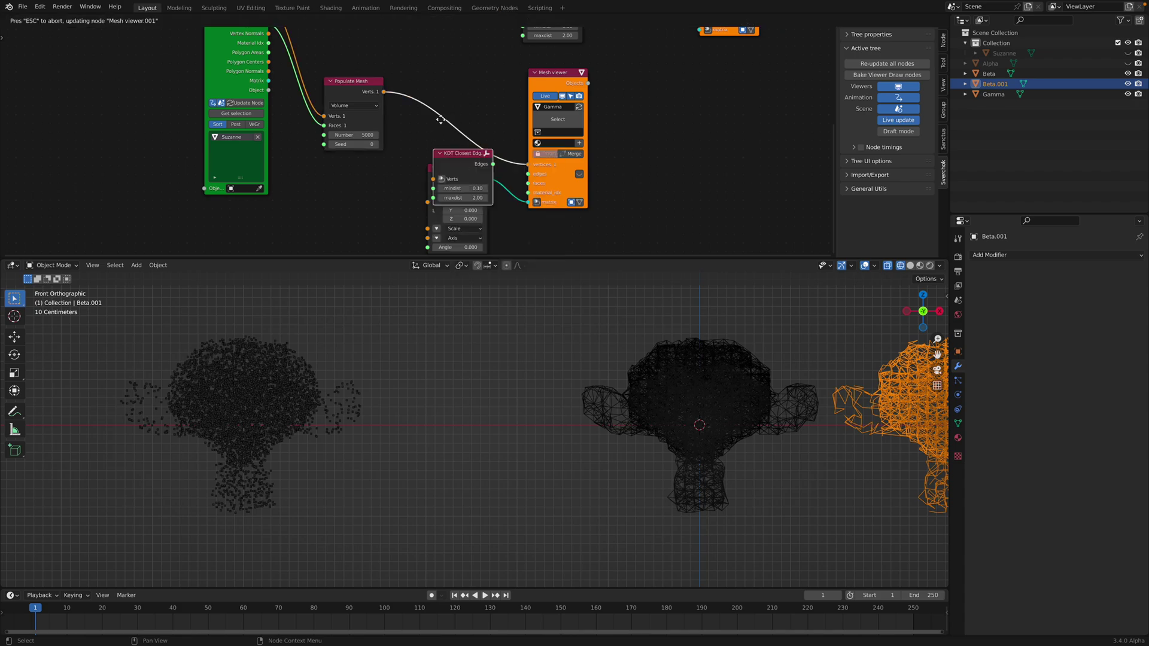
pyautogui.click(443, 91)
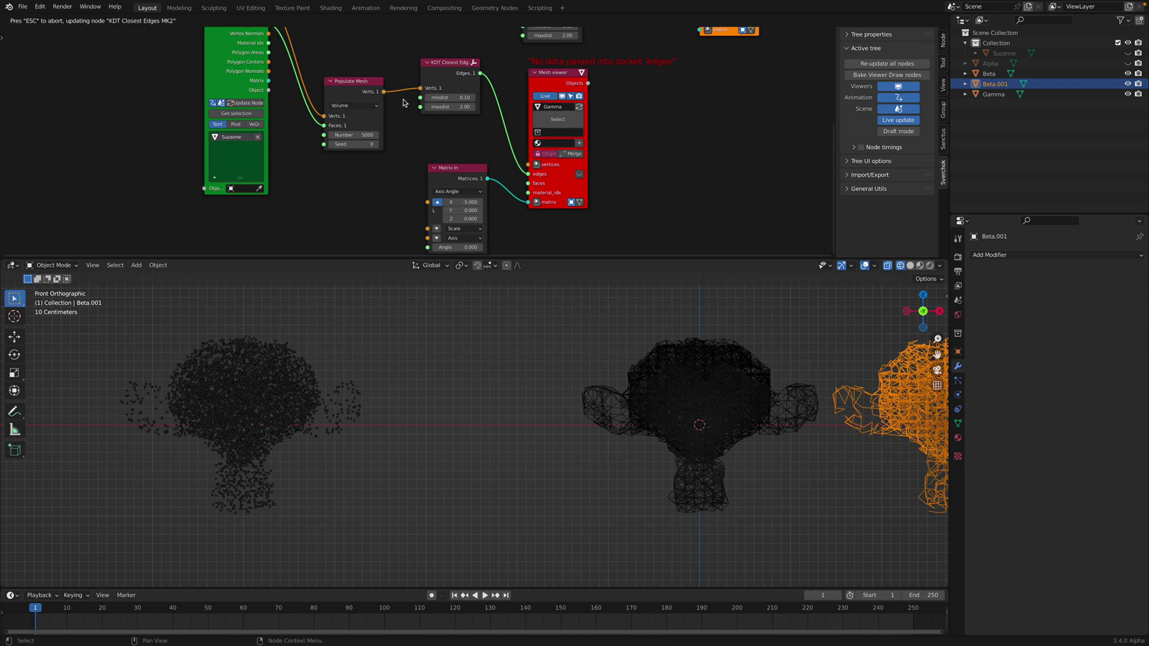
pyautogui.moveTo(517, 162); pyautogui.dragTo(520, 164)
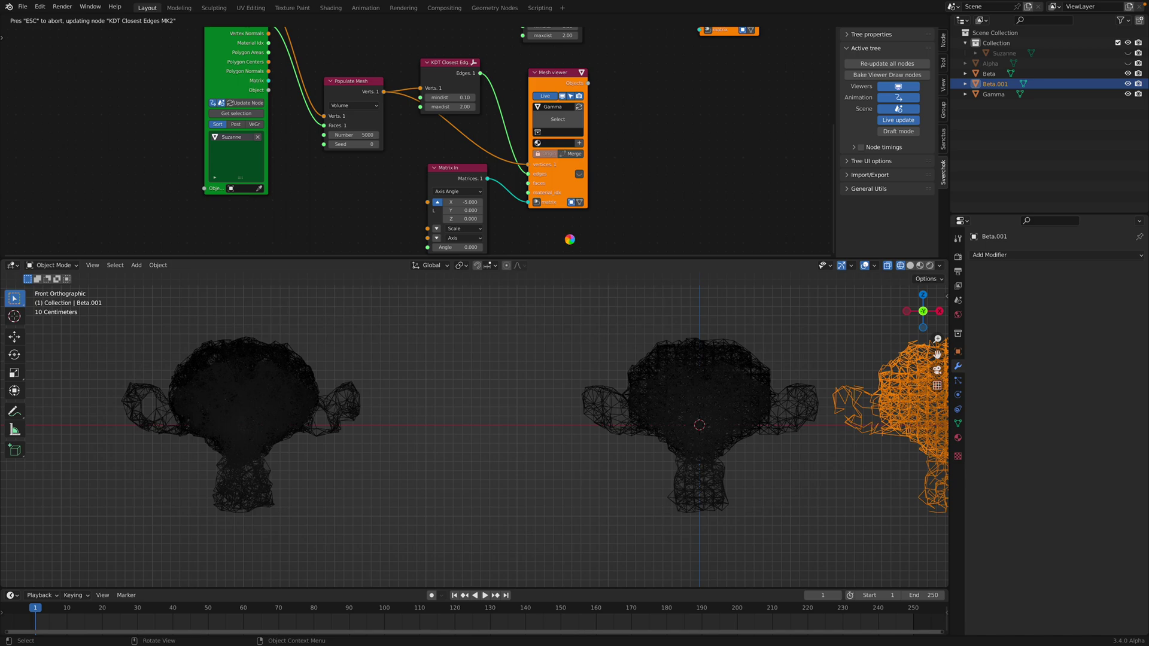
# Step: Delete all nodes from the Sverchok tree and save the scene as the incremented file pointsInside_002.blend
pyautogui.press('a')
pyautogui.press('x')
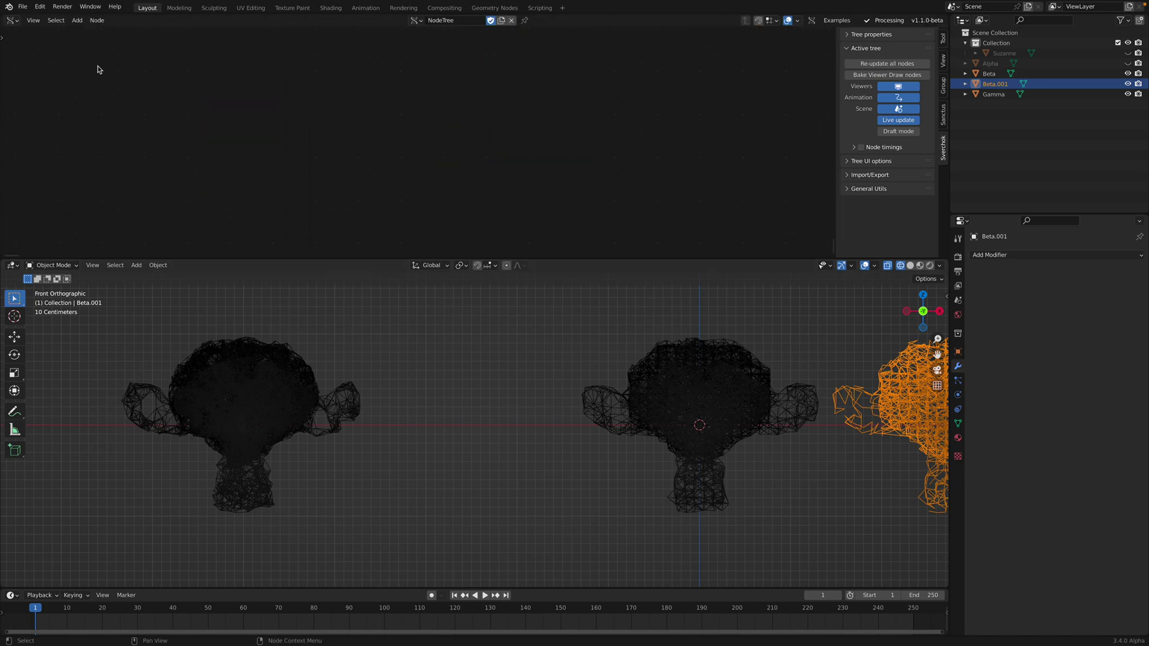
pyautogui.click(23, 6)
pyautogui.click(45, 85)
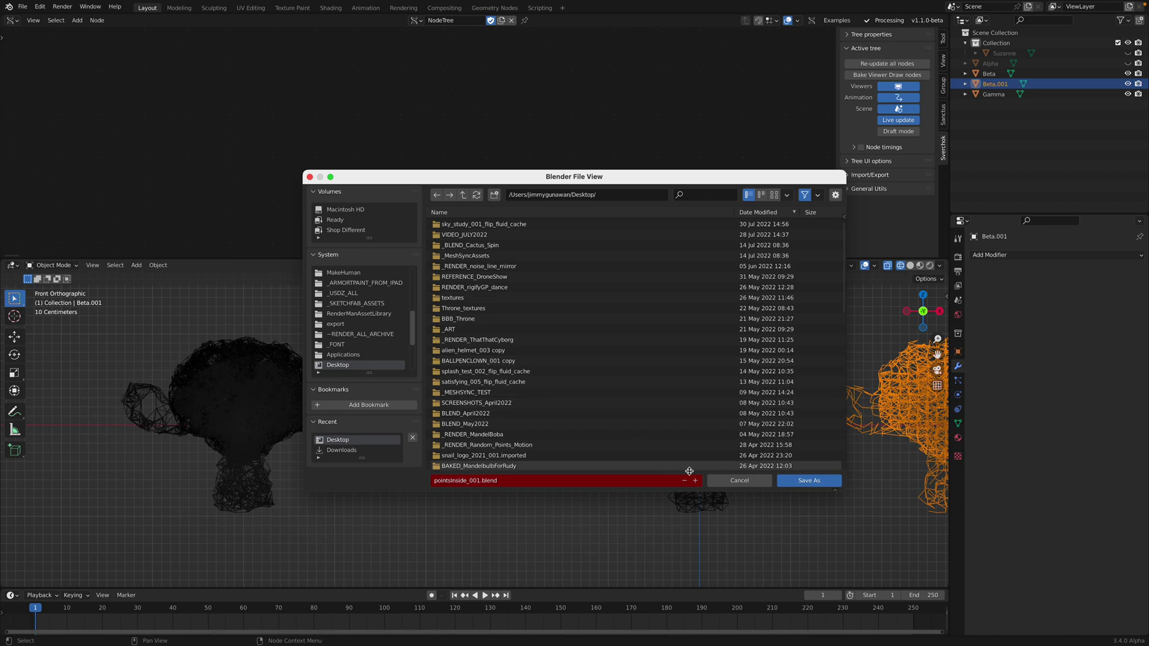
pyautogui.click(696, 481)
pyautogui.click(809, 481)
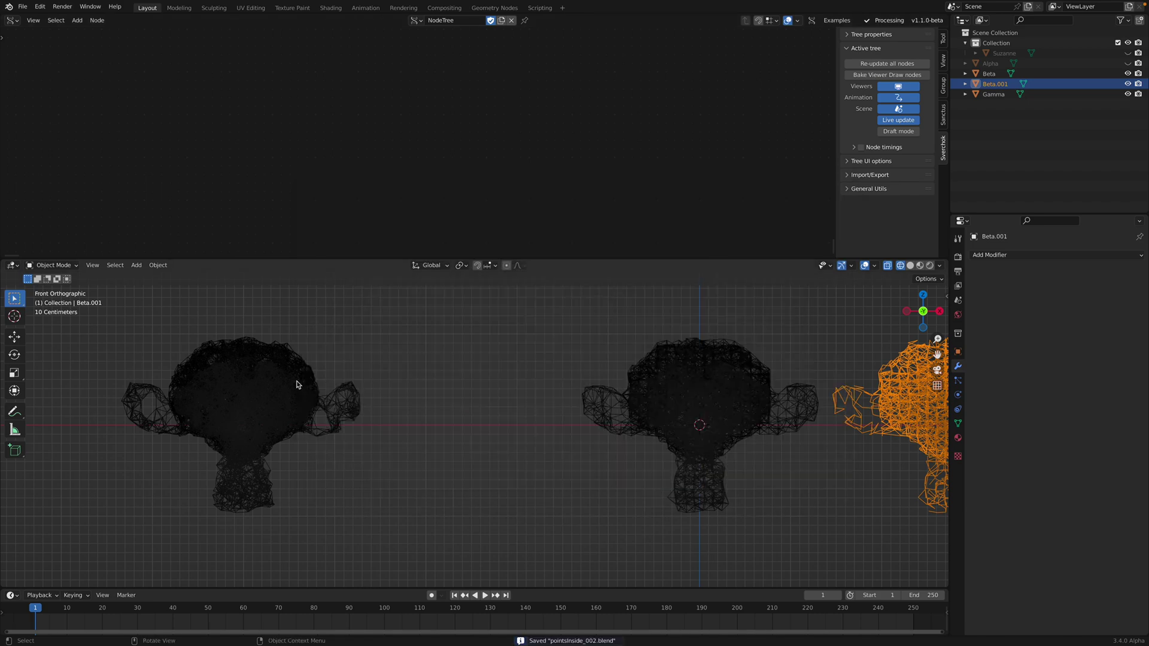
# Step: Move the Gamma mesh along X closer to the middle Suzanne and save the file with Gamma selected
pyautogui.click(300, 384)
pyautogui.press('g')
pyautogui.press('x')
pyautogui.click(517, 383)
pyautogui.click(591, 359)
pyautogui.keyDown('shift'); pyautogui.moveTo(651, 384); pyautogui.dragTo(464, 355, button='middle'); pyautogui.keyUp('shift')
pyautogui.scroll(4, 464, 354)
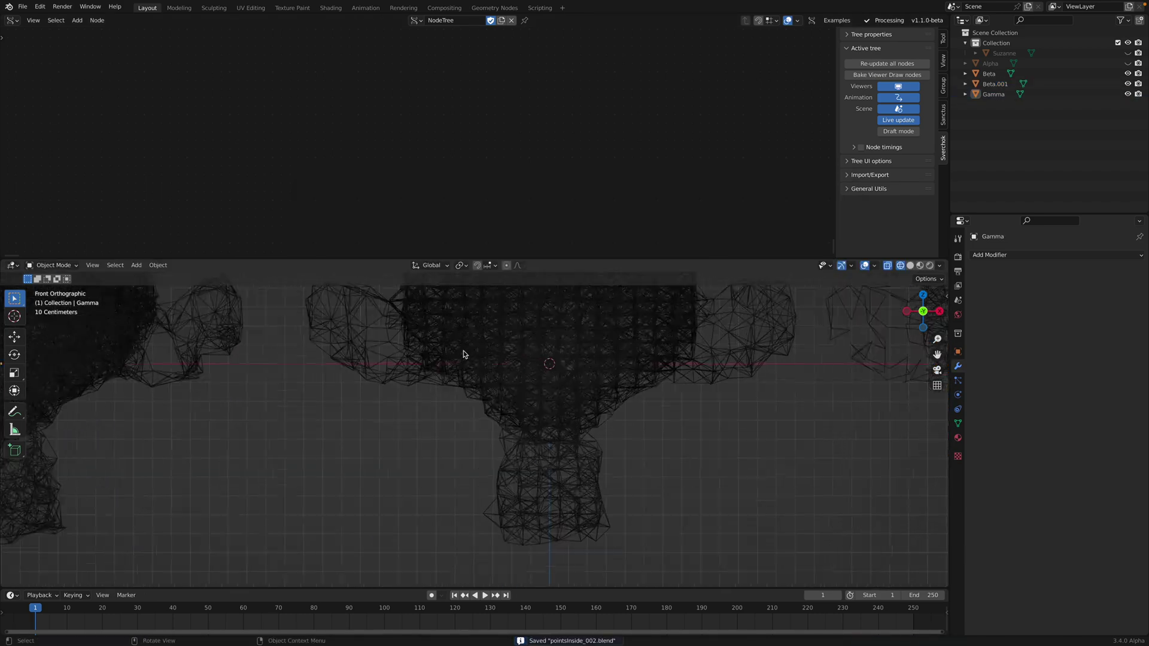
pyautogui.scroll(-4, 551, 354)
pyautogui.moveTo(526, 372); pyautogui.dragTo(415, 376, button='middle')
pyautogui.click(435, 362)
pyautogui.hotkey('ctrl', 's')
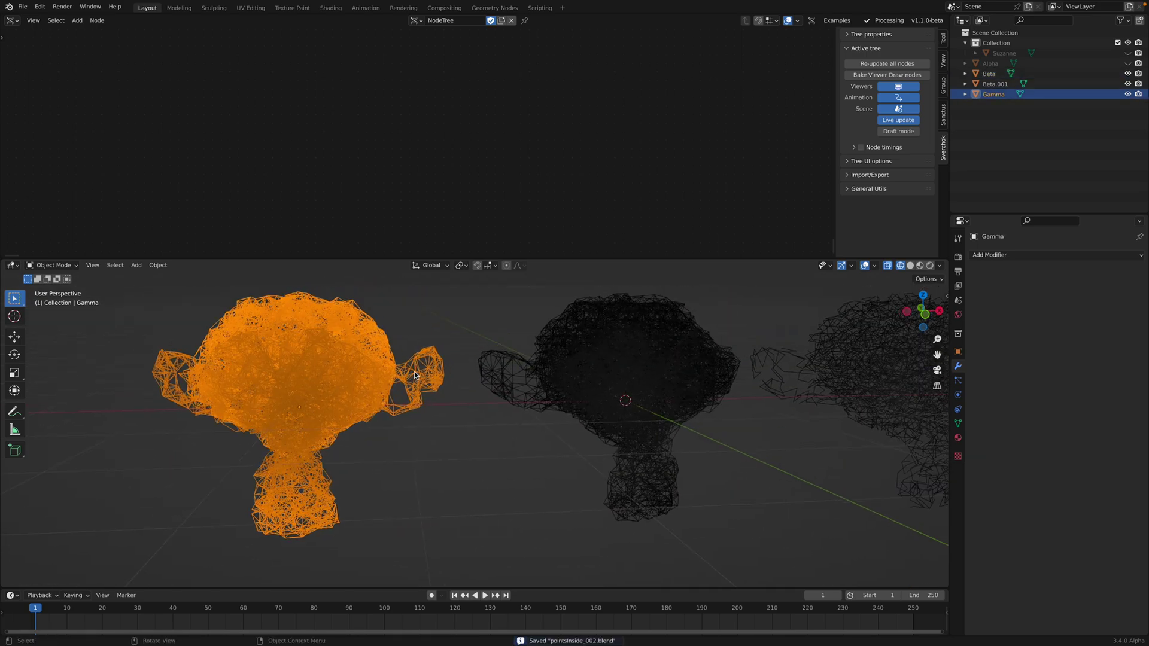
# Step: Duplicate the Gamma mesh and place the copy beside it on the outer, negative X side
pyautogui.press('Tab')
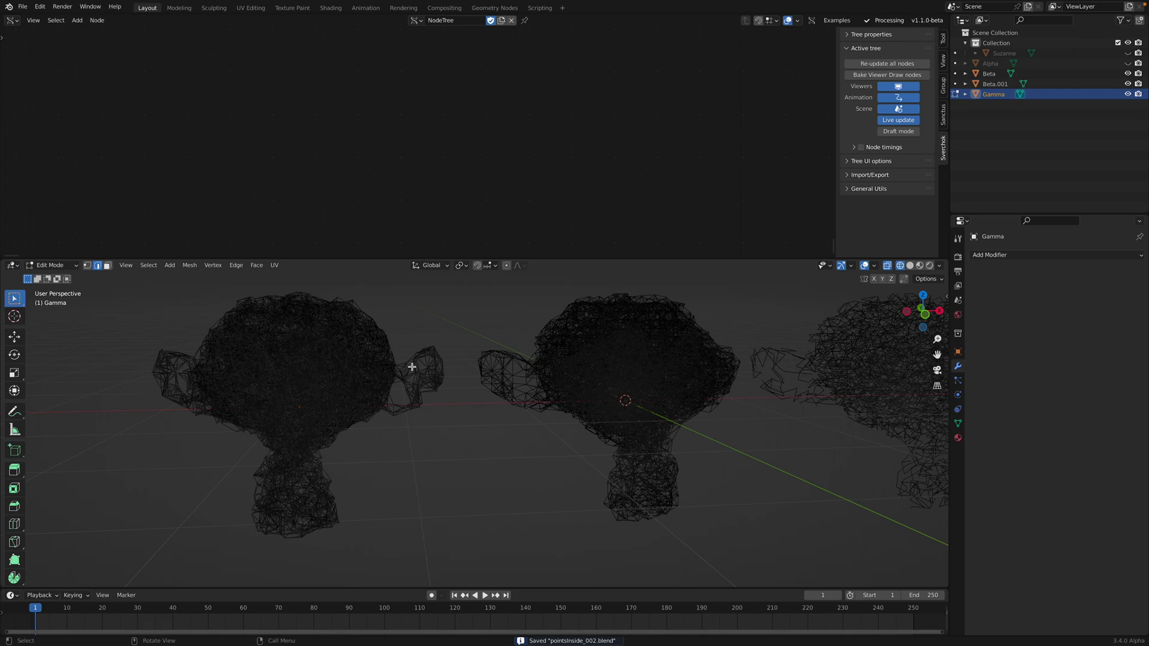
pyautogui.press('Tab')
pyautogui.scroll(-3, 412, 366)
pyautogui.hotkey('shift', 'd')
pyautogui.click(359, 369)
pyautogui.scroll(3, 359, 370)
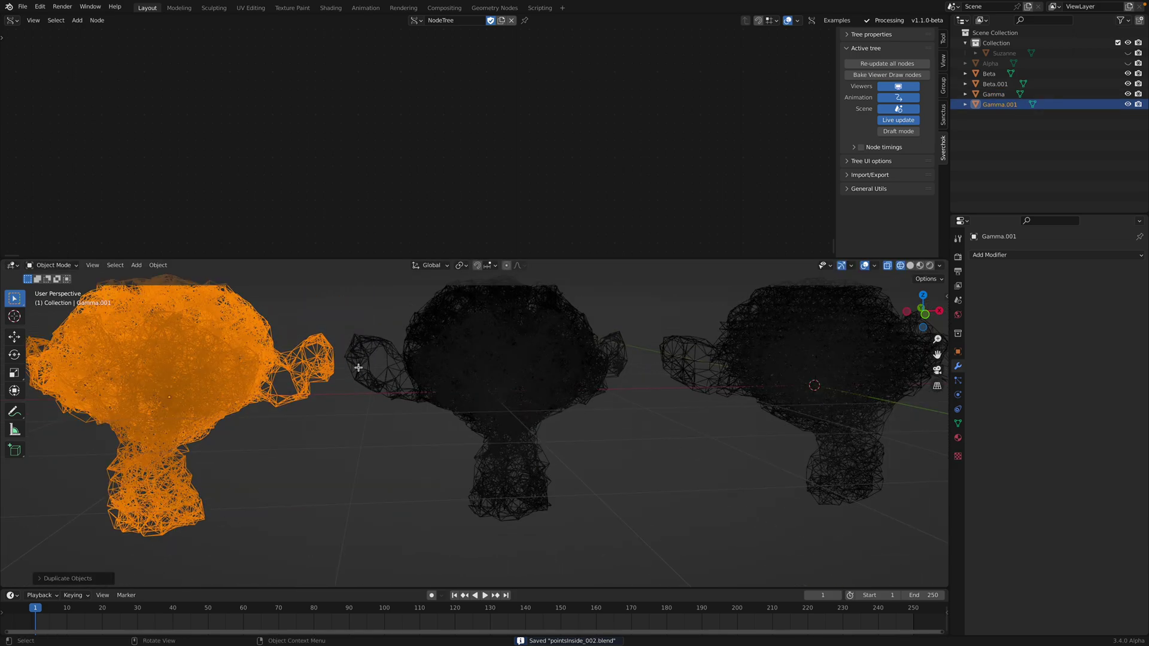
# Step: Run Maze mesh selection on all of the Gamma copy's edges with a random seed of 25
pyautogui.press('Tab')
pyautogui.press('a')
pyautogui.scroll(-2, 422, 376)
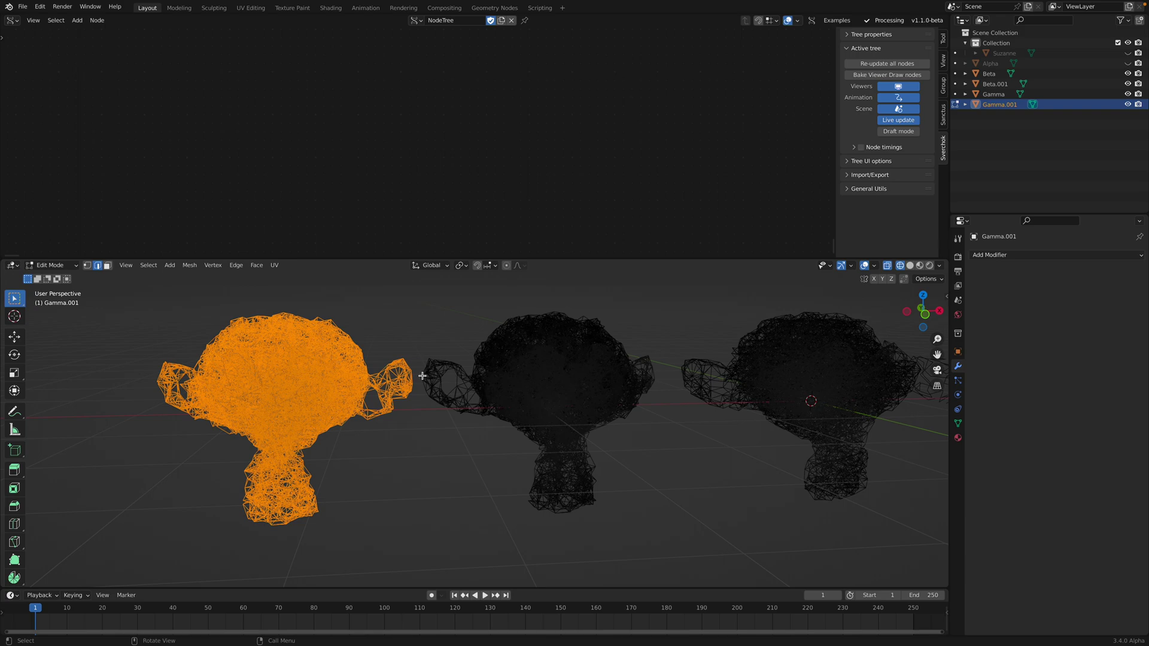
pyautogui.press('F3')
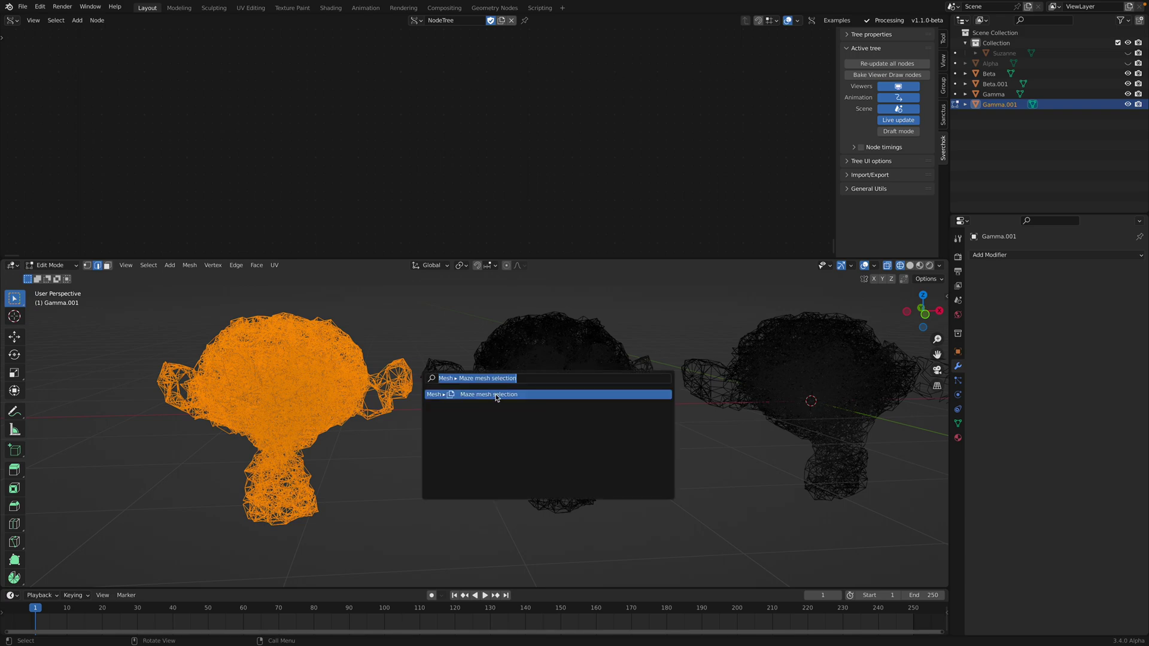
pyautogui.press('Return')
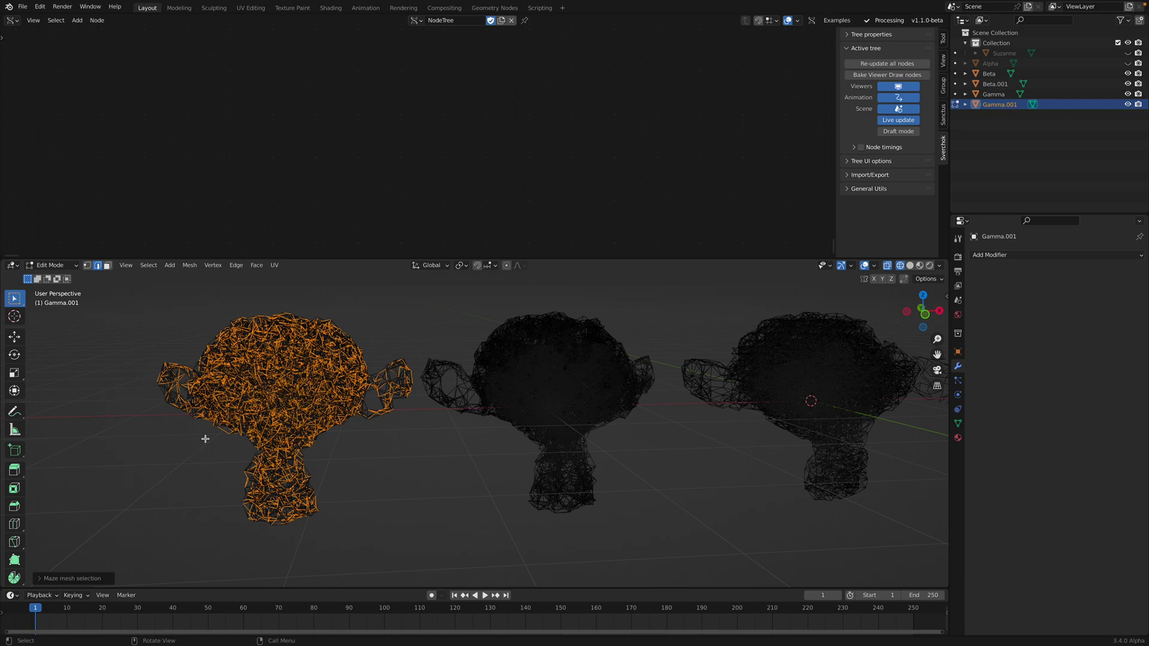
pyautogui.click(89, 579)
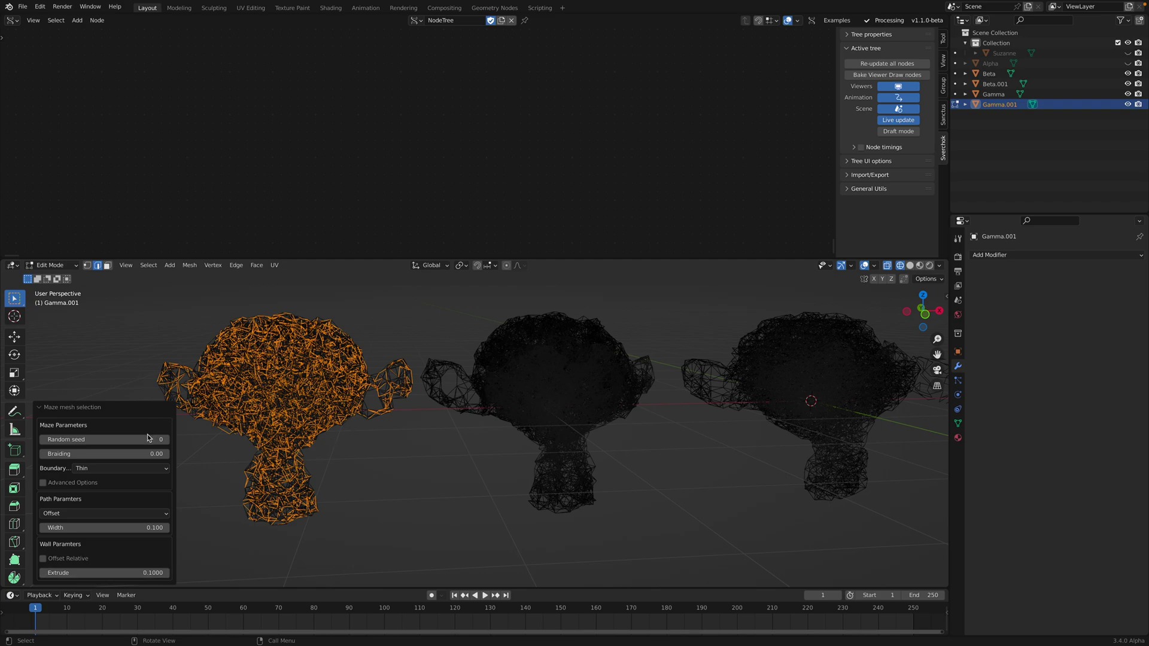
pyautogui.moveTo(104, 439); pyautogui.dragTo(412, 440)
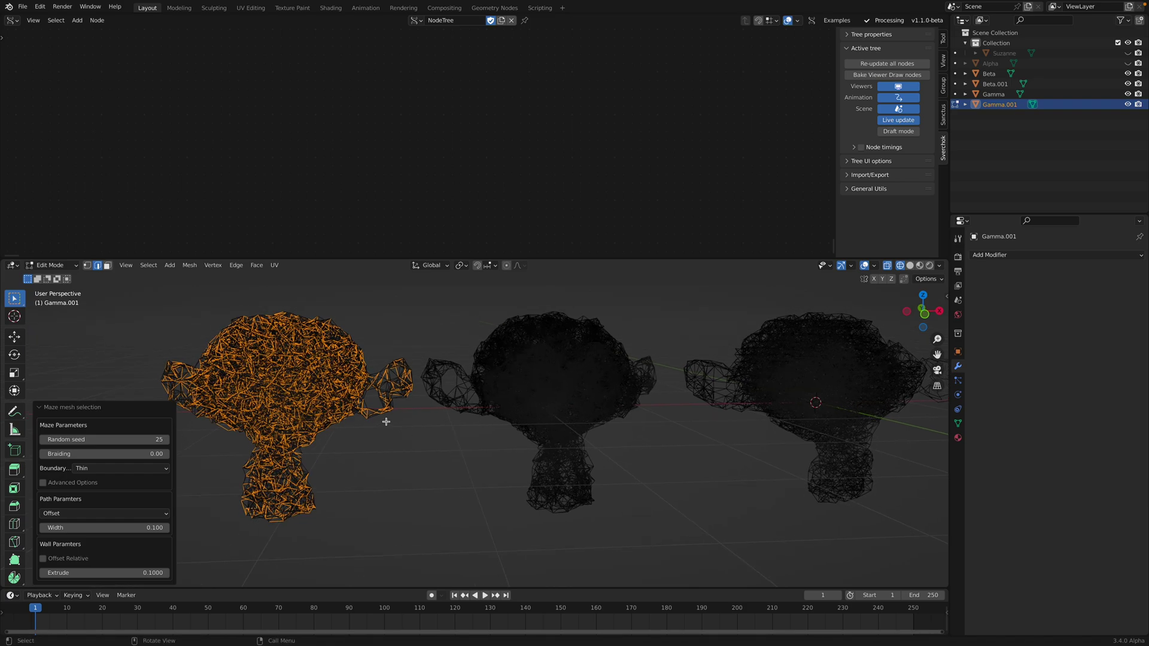
# Step: Invert the maze selection, delete only its edges and faces, return to Object Mode and save the file
pyautogui.hotkey('ctrl', 'z')
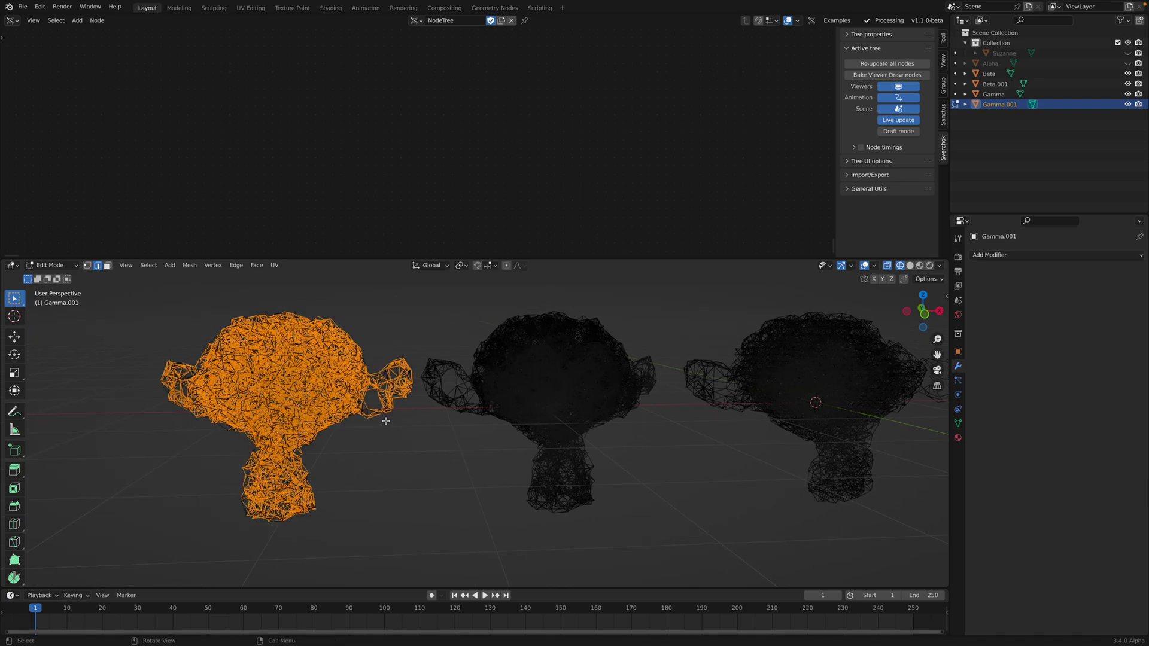
pyautogui.press('x')
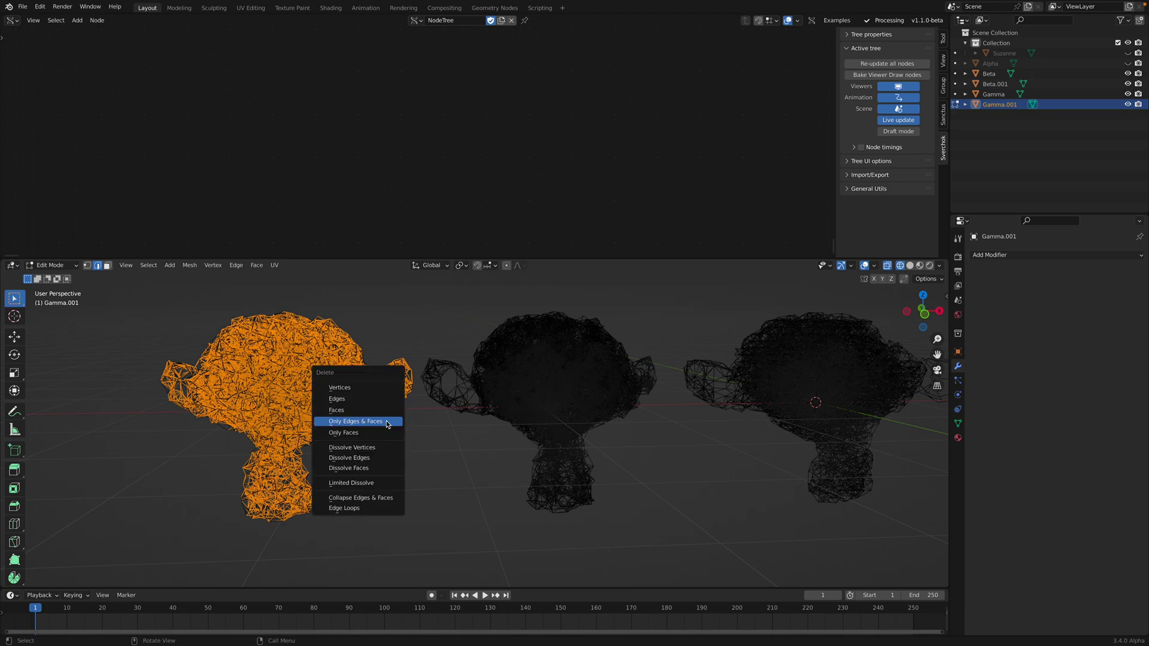
pyautogui.click(387, 423)
pyautogui.press('Tab')
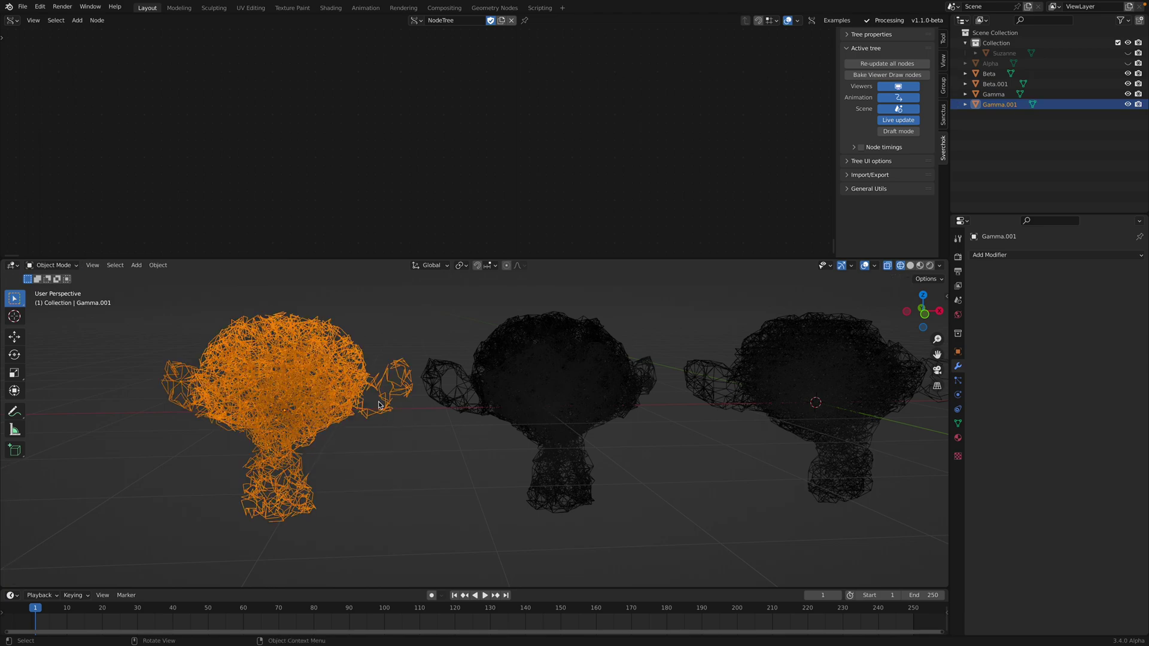
pyautogui.hotkey('ctrl', 's')
# Step: Show all four Suzanne meshes from the front with nothing selected and save the file
pyautogui.scroll(-1, 748, 364)
pyautogui.keyDown('shift'); pyautogui.moveTo(751, 361); pyautogui.dragTo(696, 359, button='middle'); pyautogui.keyUp('shift')
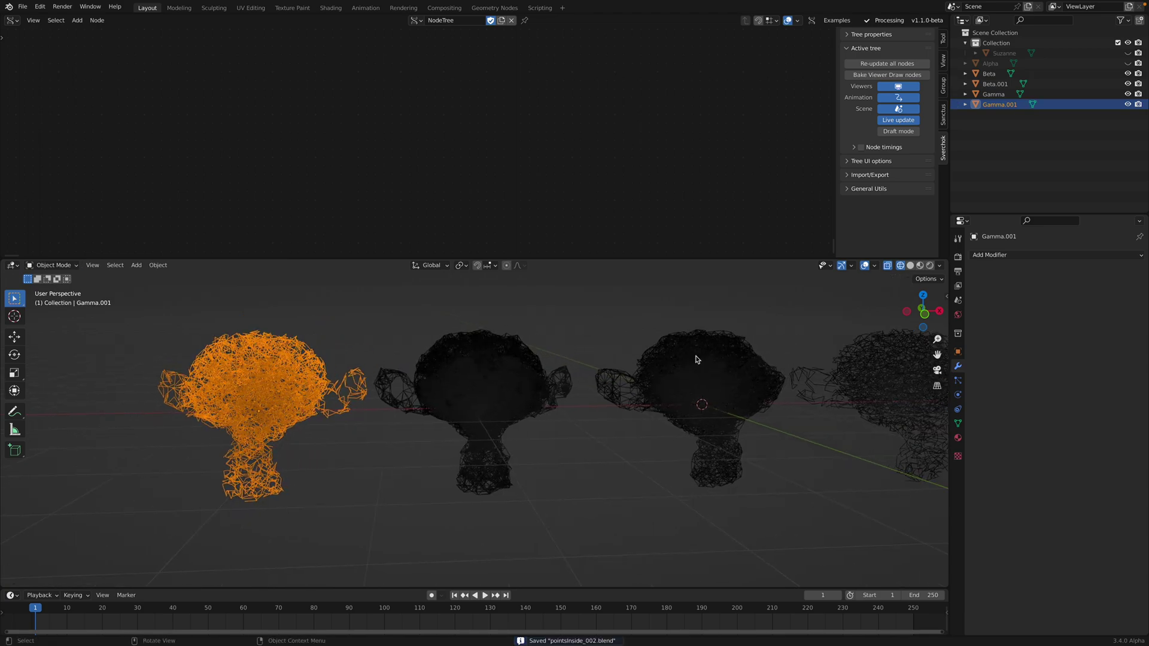
pyautogui.click(924, 315)
pyautogui.click(390, 335)
pyautogui.keyDown('shift'); pyautogui.moveTo(369, 339); pyautogui.dragTo(275, 333, button='middle'); pyautogui.keyUp('shift')
pyautogui.hotkey('ctrl', 's')
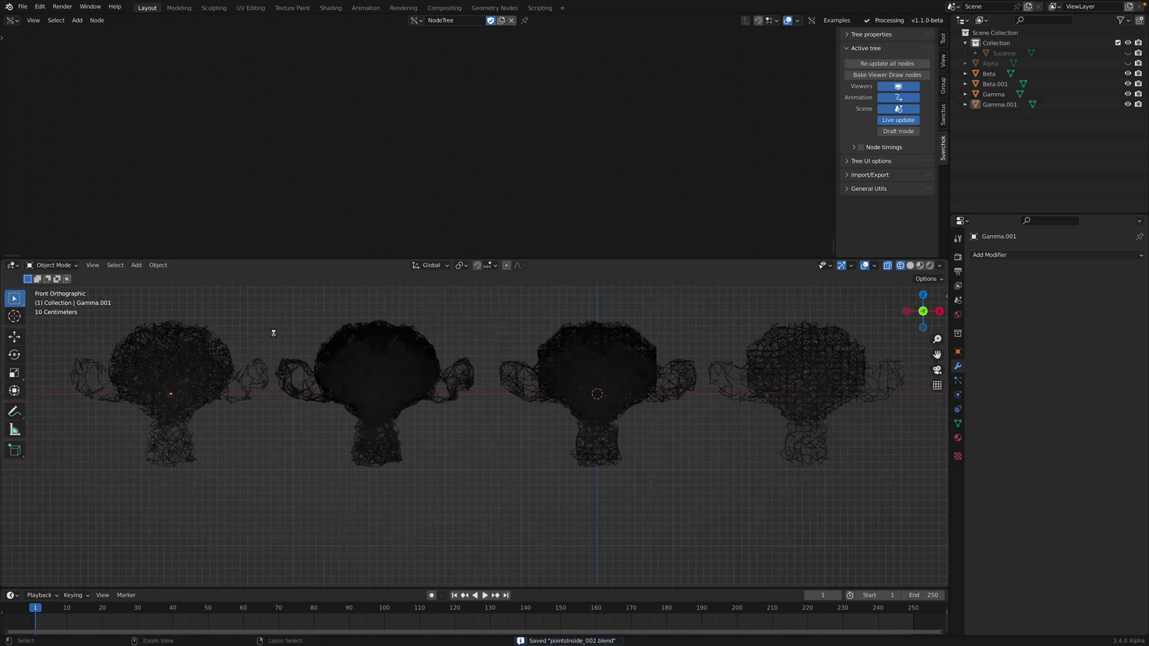
# Step: Select the maze-edge copy Gamma.001 and create a new Geometry Nodes tree for it in the upper editor
pyautogui.click(219, 352)
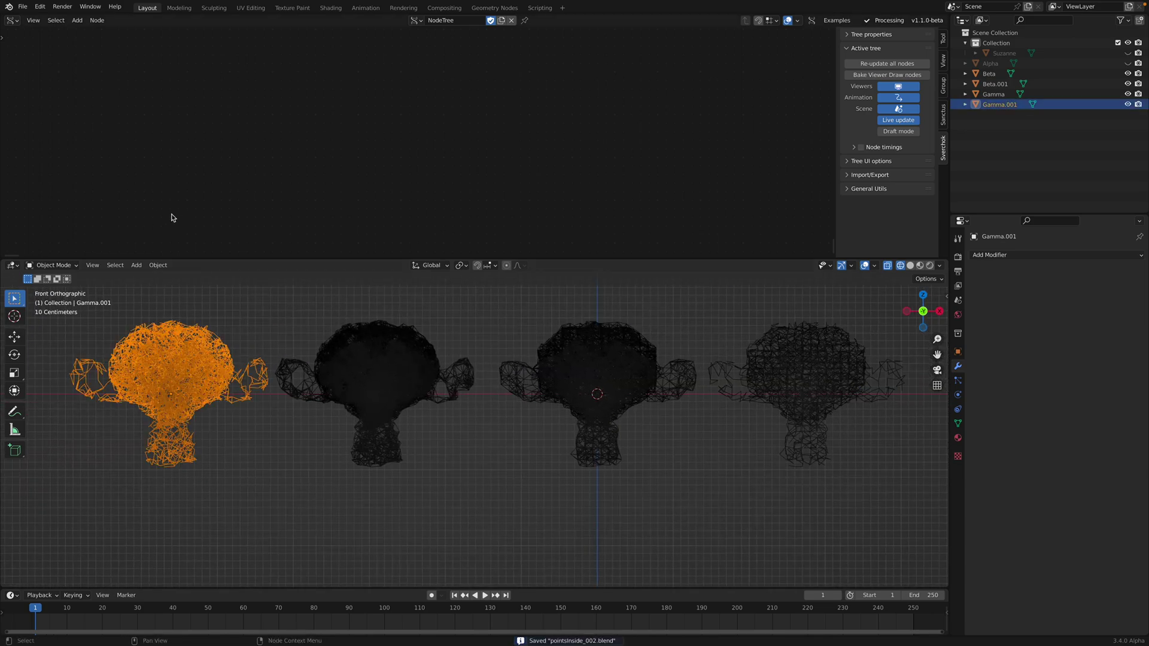
pyautogui.click(12, 19)
pyautogui.click(35, 111)
pyautogui.click(460, 21)
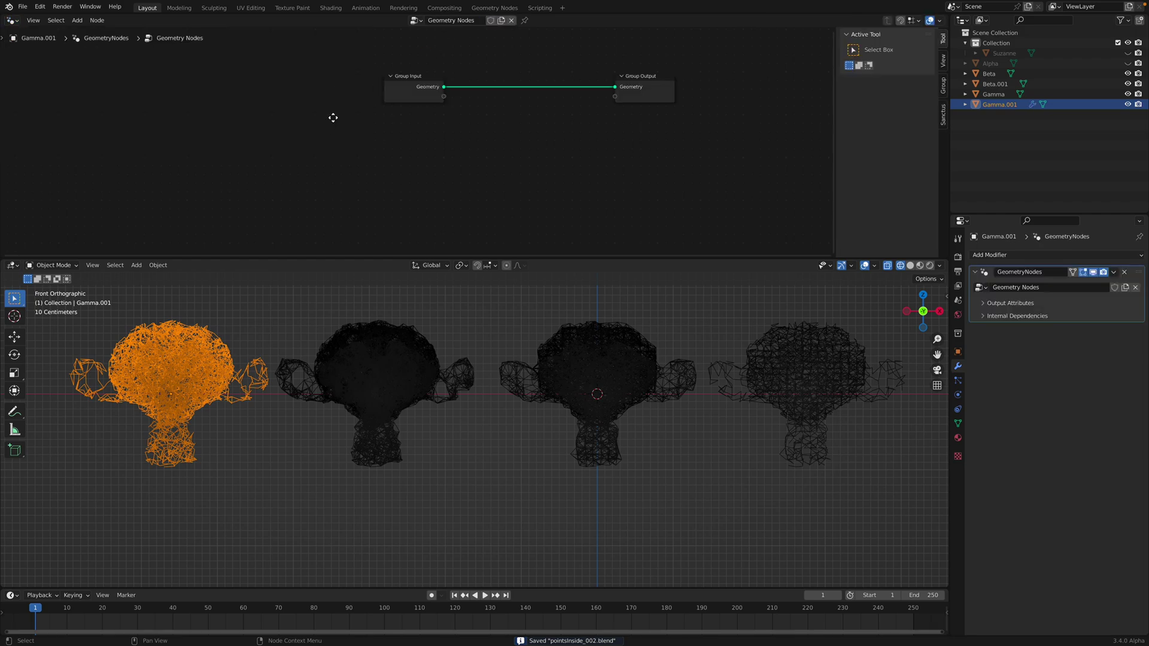
# Step: Insert a Mesh to Curve node between the Group Input and Group Output of Gamma.001's node tree
pyautogui.moveTo(334, 118); pyautogui.dragTo(329, 92, button='middle')
pyautogui.scroll(3, 330, 93)
pyautogui.moveTo(260, 109); pyautogui.dragTo(39, 191, button='middle')
pyautogui.scroll(1, 298, 126)
pyautogui.hotkey('shift', 'a')
pyautogui.press('Escape')
pyautogui.hotkey('shift', 'a')
pyautogui.click(298, 30)
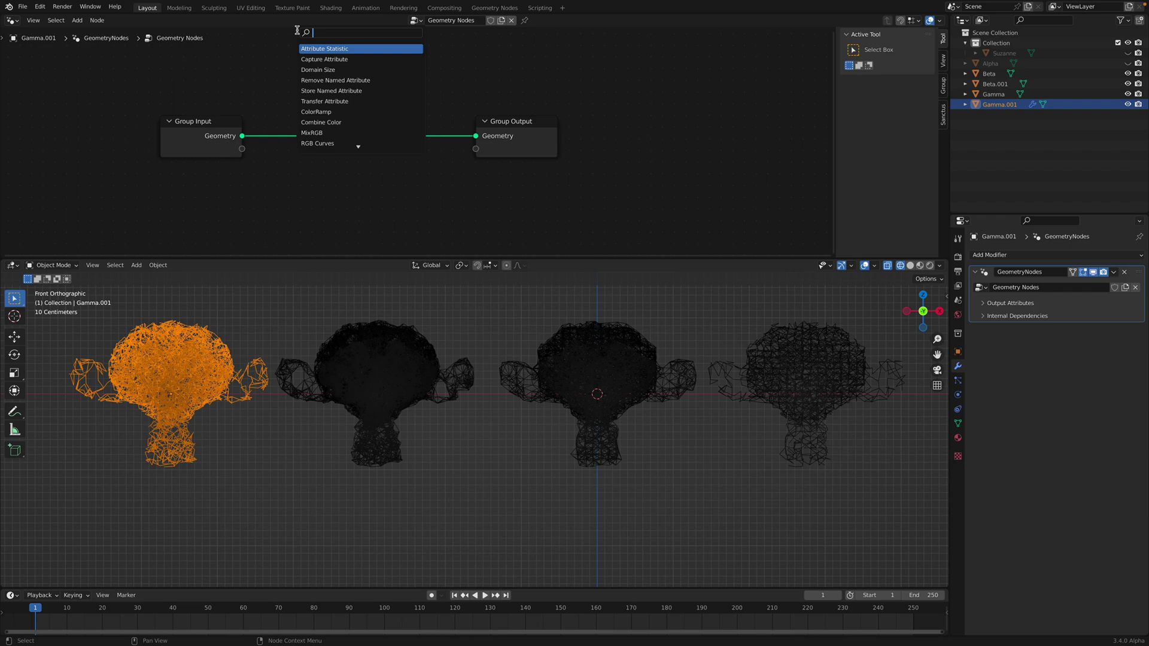
pyautogui.write('mesh to')
pyautogui.press('Return')
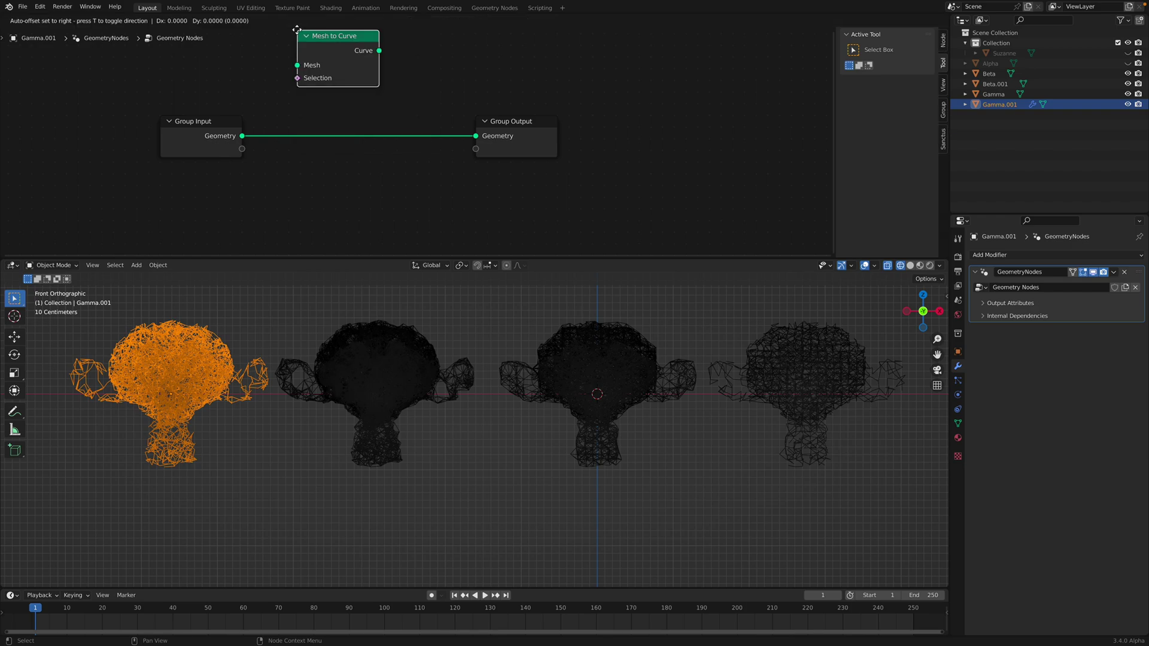
pyautogui.click(287, 109)
# Step: Insert a Curve to Mesh node before the Group Output, make room after Mesh to Curve and save the file
pyautogui.hotkey('shift', 'a')
pyautogui.click(453, 114)
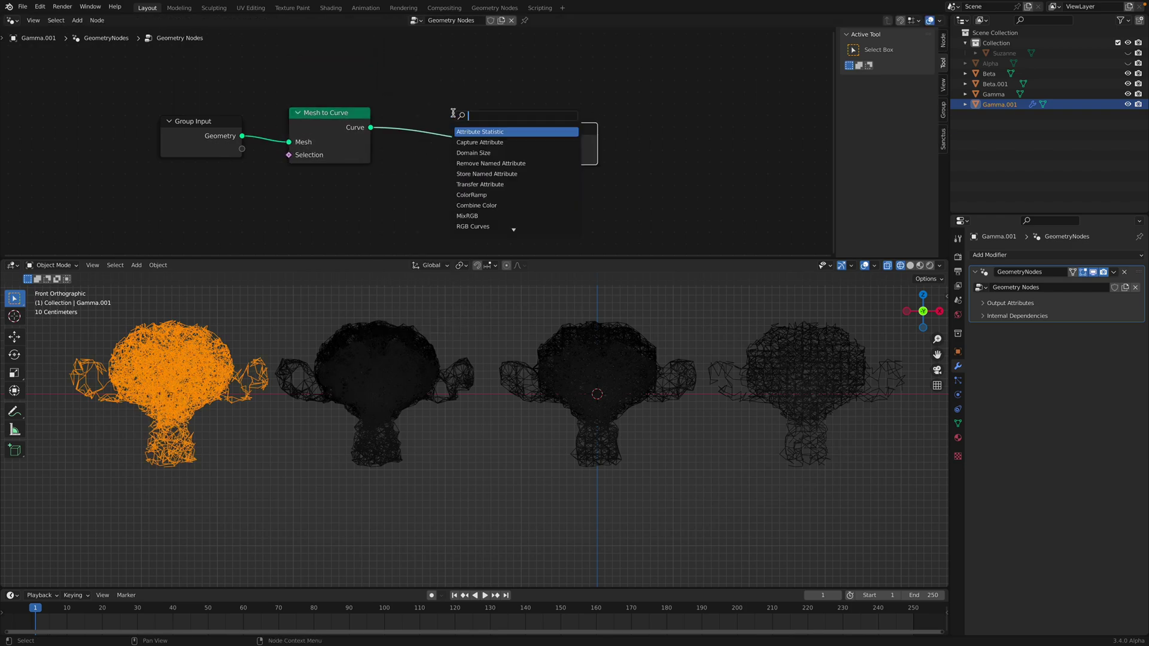
pyautogui.write('curve to')
pyautogui.press('Return')
pyautogui.click(453, 113)
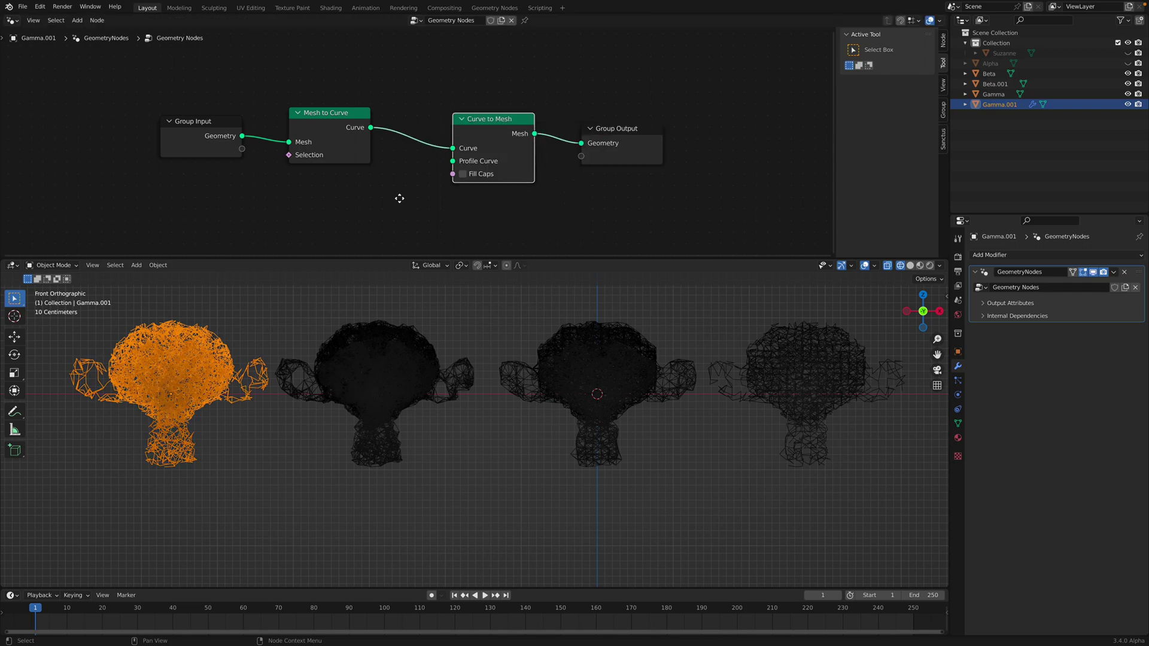
pyautogui.press('Home')
pyautogui.moveTo(361, 138); pyautogui.dragTo(314, 138)
pyautogui.hotkey('ctrl', 's')
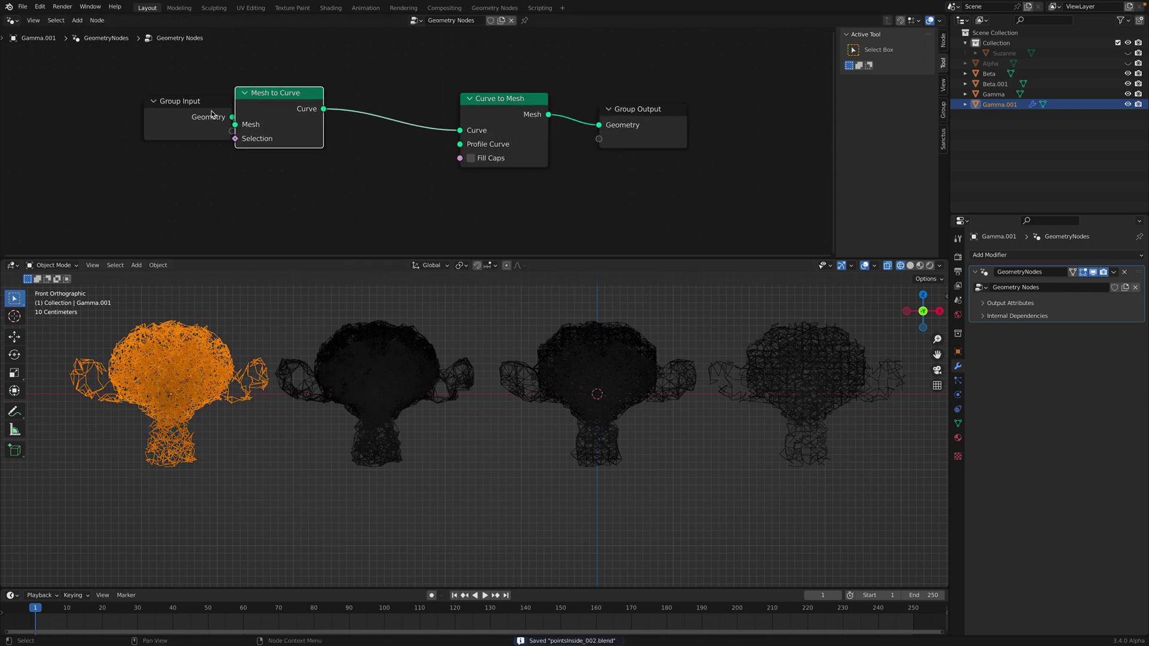
# Step: Insert a Resample Curve node between Mesh to Curve and Curve to Mesh, with its count set to 61
pyautogui.moveTo(213, 110); pyautogui.dragTo(178, 109)
pyautogui.hotkey('shift', 'a')
pyautogui.click(401, 128)
pyautogui.write('res')
pyautogui.press('Return')
pyautogui.click(413, 144)
pyautogui.moveTo(421, 176); pyautogui.dragTo(485, 175)
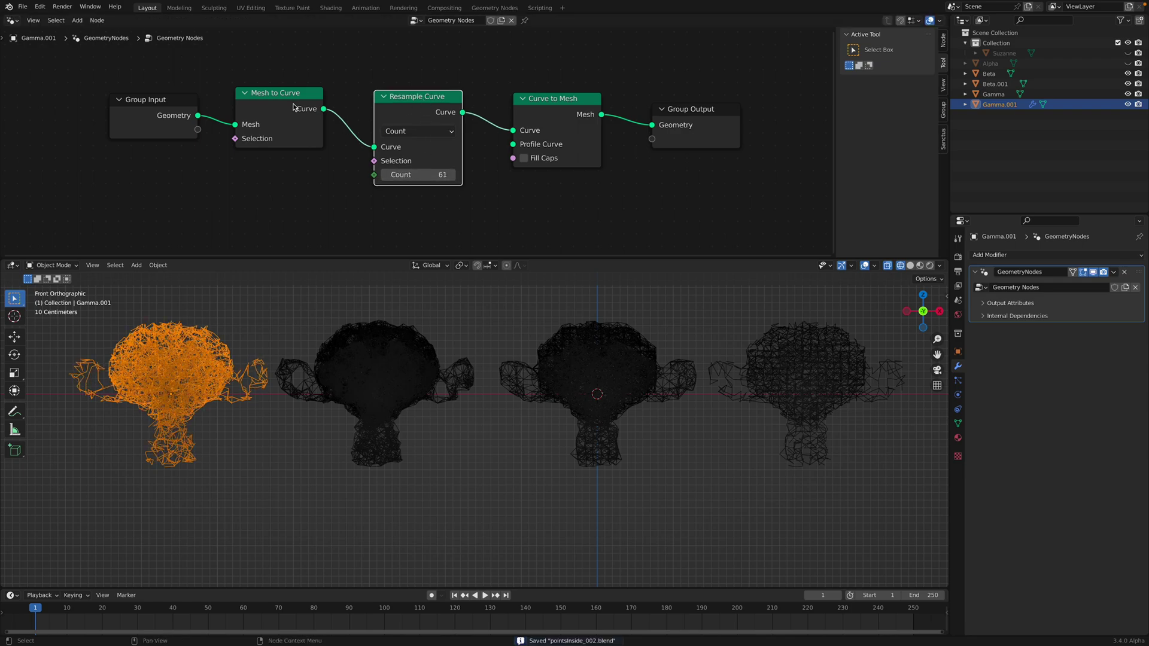
# Step: Insert a Merge by Distance node between Group Input and Mesh to Curve and set its mode to Connected
pyautogui.moveTo(254, 99)
pyautogui.mouseDown()
pyautogui.moveTo(89, 101)
pyautogui.moveTo(270, 104)
pyautogui.mouseUp()
pyautogui.hotkey('shift', 'a')
pyautogui.press('s')
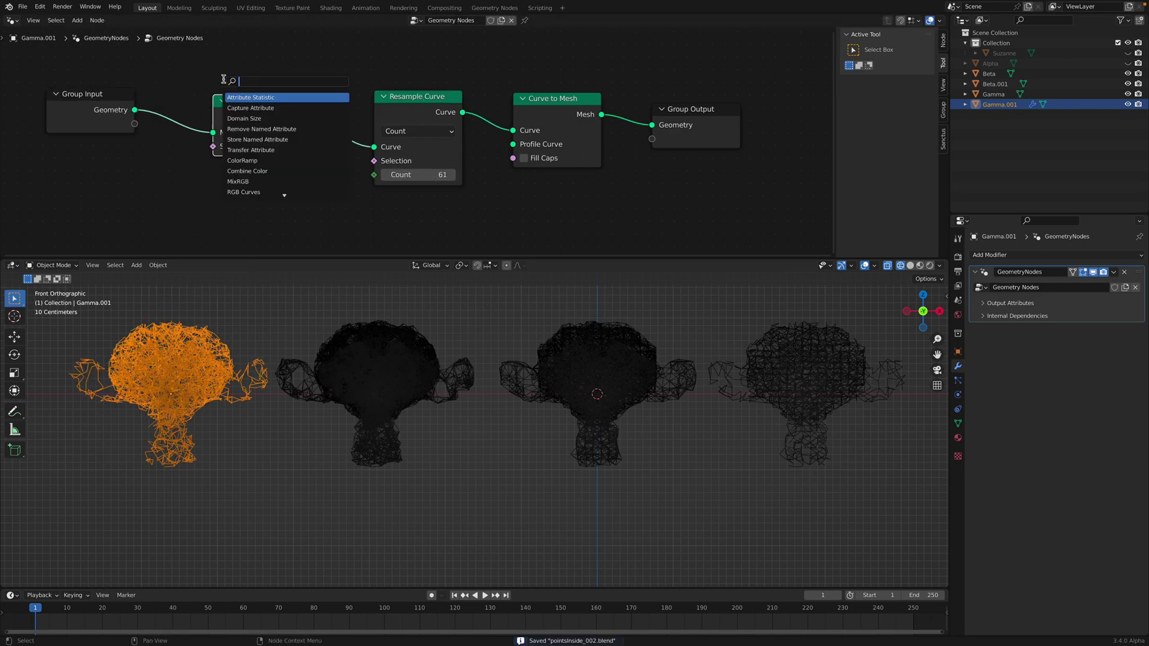
pyautogui.write('merge')
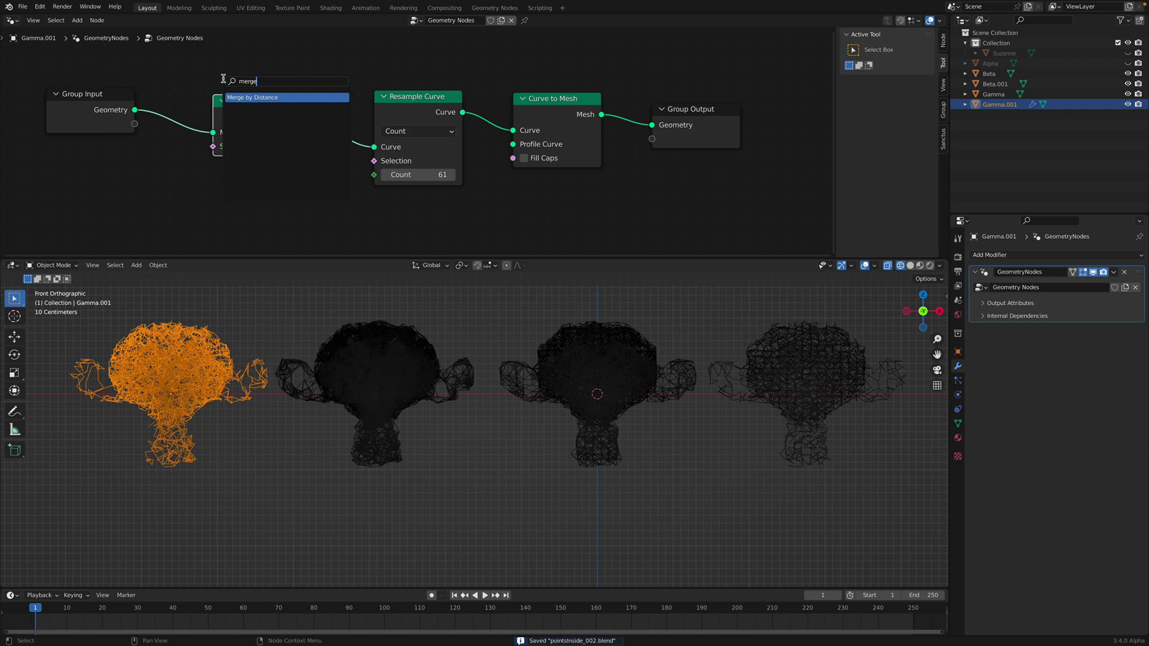
pyautogui.click(253, 97)
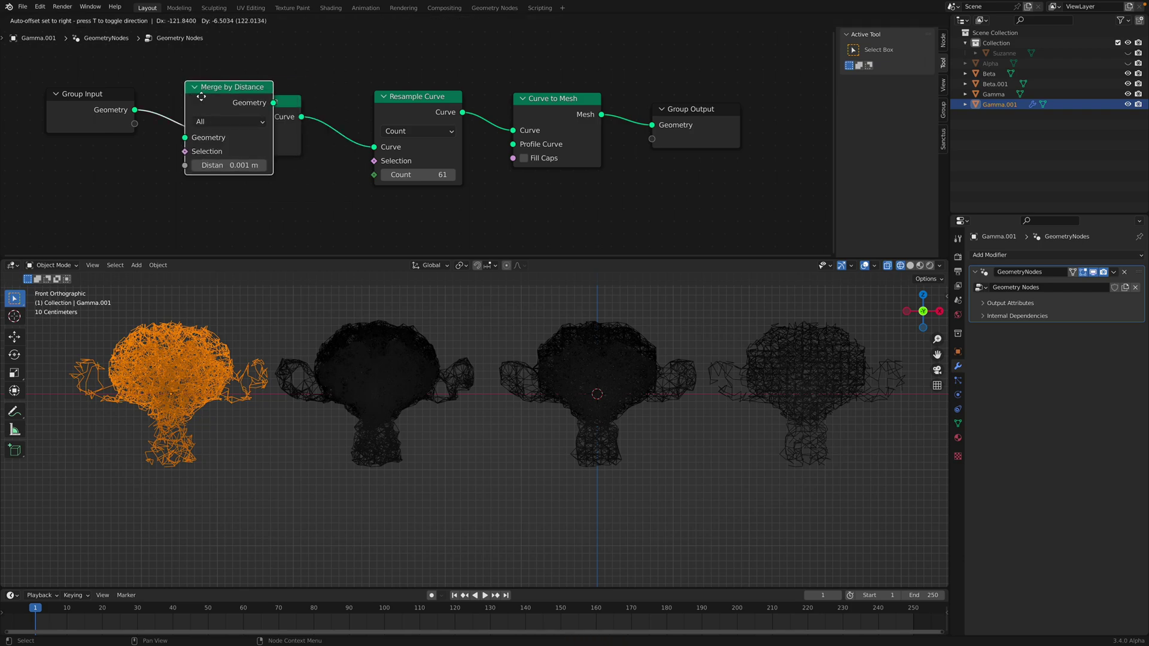
pyautogui.click(227, 120)
pyautogui.click(229, 116)
pyautogui.click(221, 144)
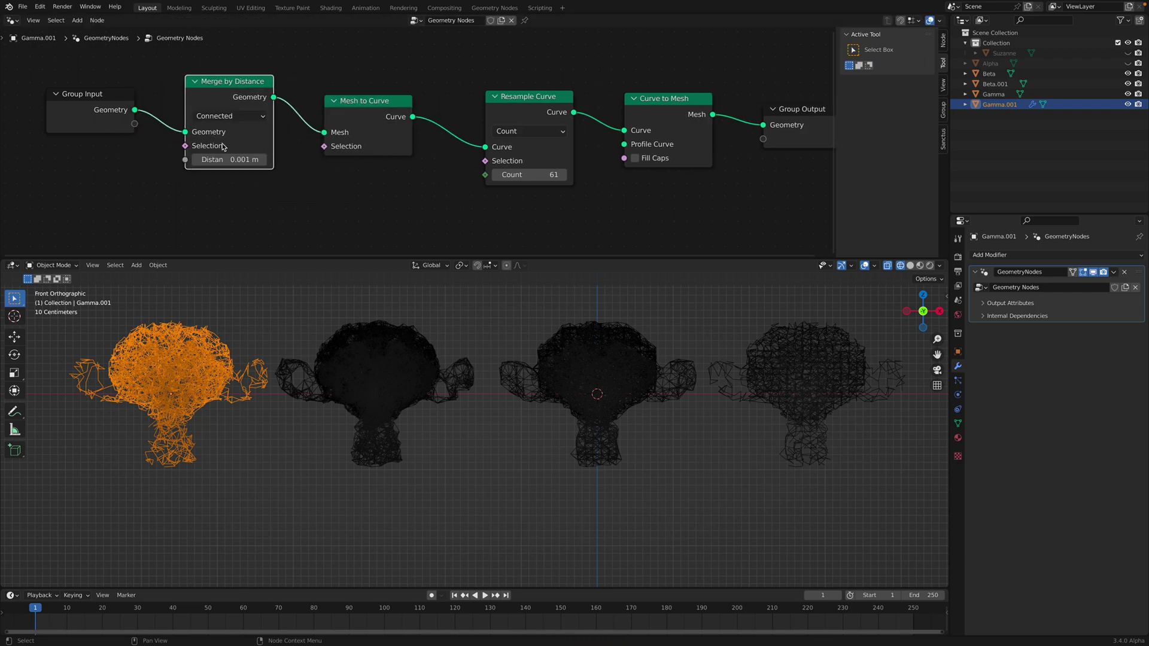
# Step: Set the merge distance to 0.141 m and the Resample Curve count to 465, then save the file
pyautogui.moveTo(232, 156); pyautogui.dragTo(252, 159)
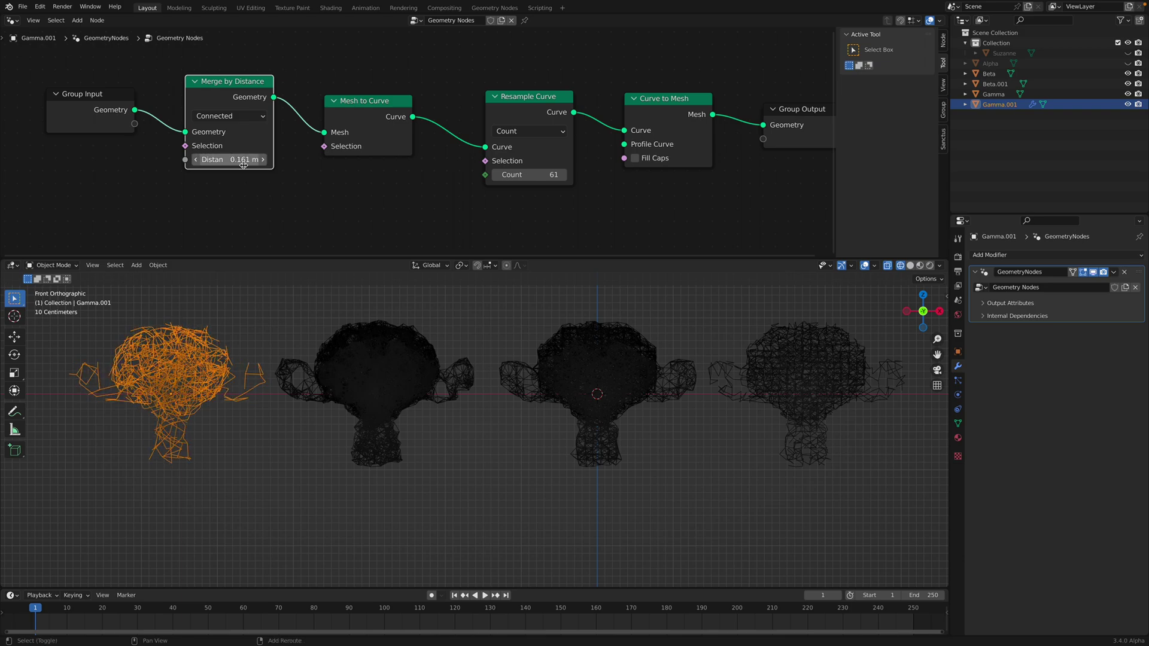
pyautogui.moveTo(522, 175); pyautogui.dragTo(373, 155)
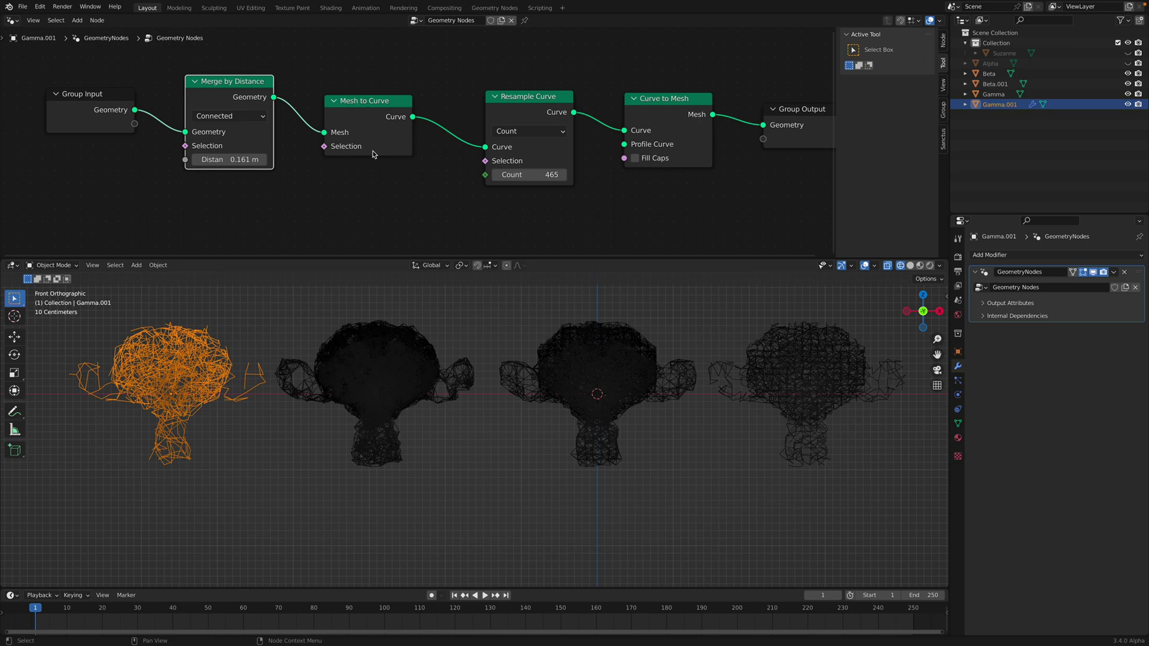
pyautogui.keyDown('shift'); pyautogui.moveTo(236, 155); pyautogui.dragTo(228, 156); pyautogui.keyUp('shift')
pyautogui.keyDown('shift'); pyautogui.moveTo(232, 351); pyautogui.dragTo(268, 346, button='middle'); pyautogui.keyUp('shift')
pyautogui.hotkey('ctrl', 's')
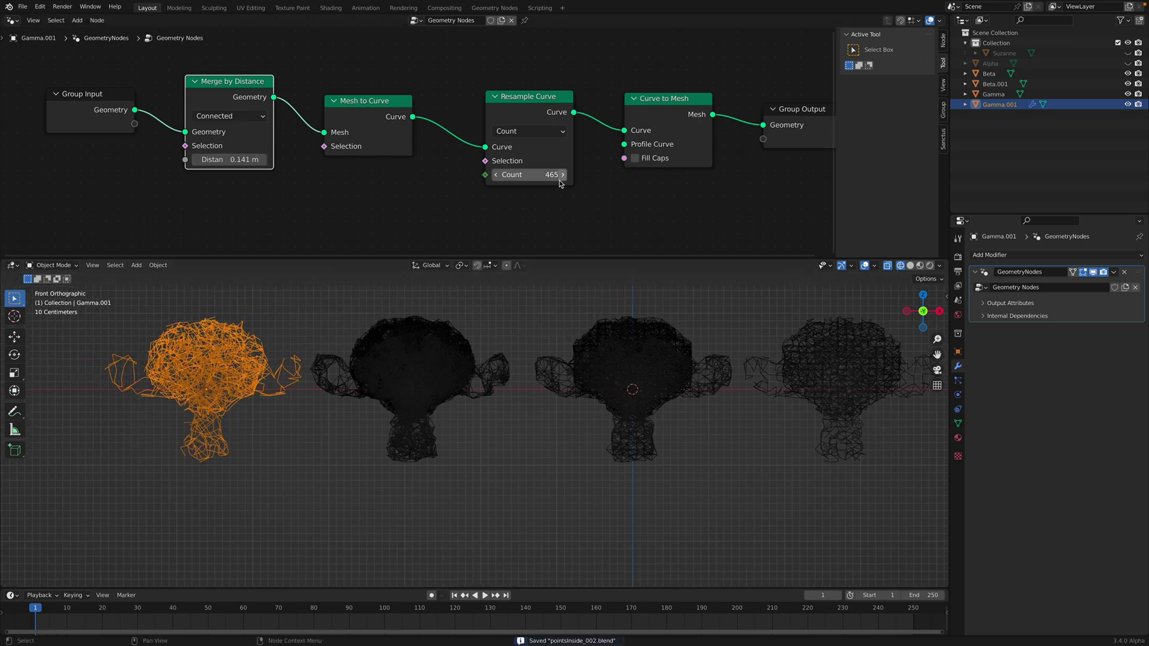
# Step: Add a Curve Circle node and connect its curve to the Profile Curve input of Curve to Mesh
pyautogui.moveTo(727, 150); pyautogui.dragTo(558, 138, button='middle')
pyautogui.moveTo(507, 120); pyautogui.dragTo(529, 96)
pyautogui.hotkey('shift', 'a')
pyautogui.write('s')
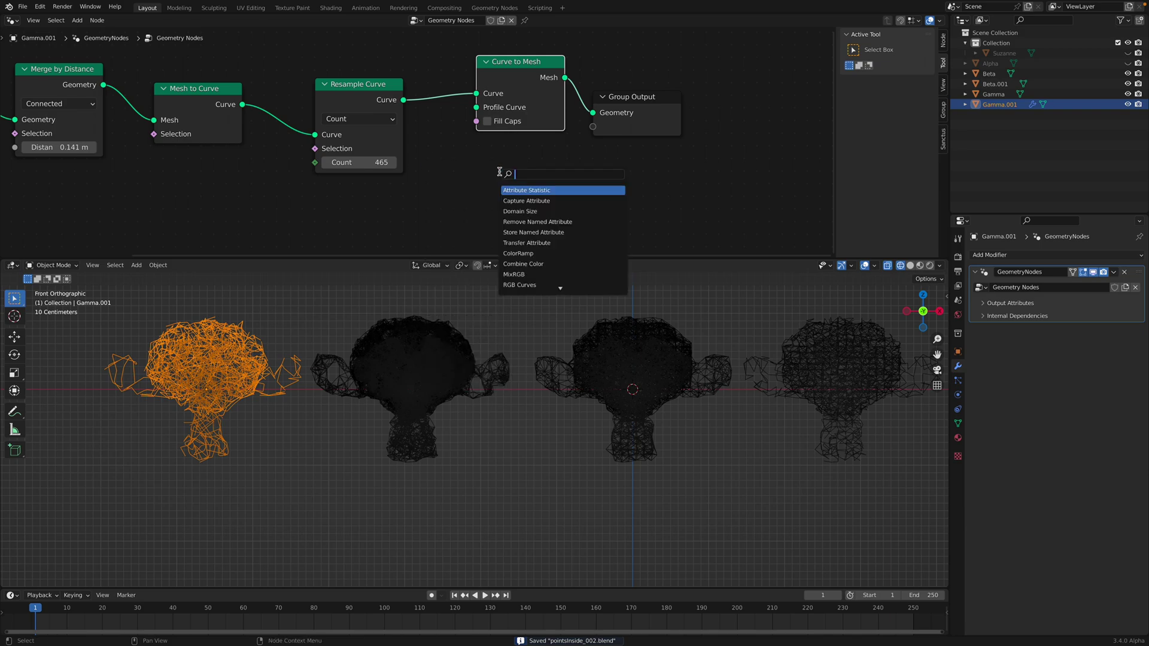
pyautogui.write('circ')
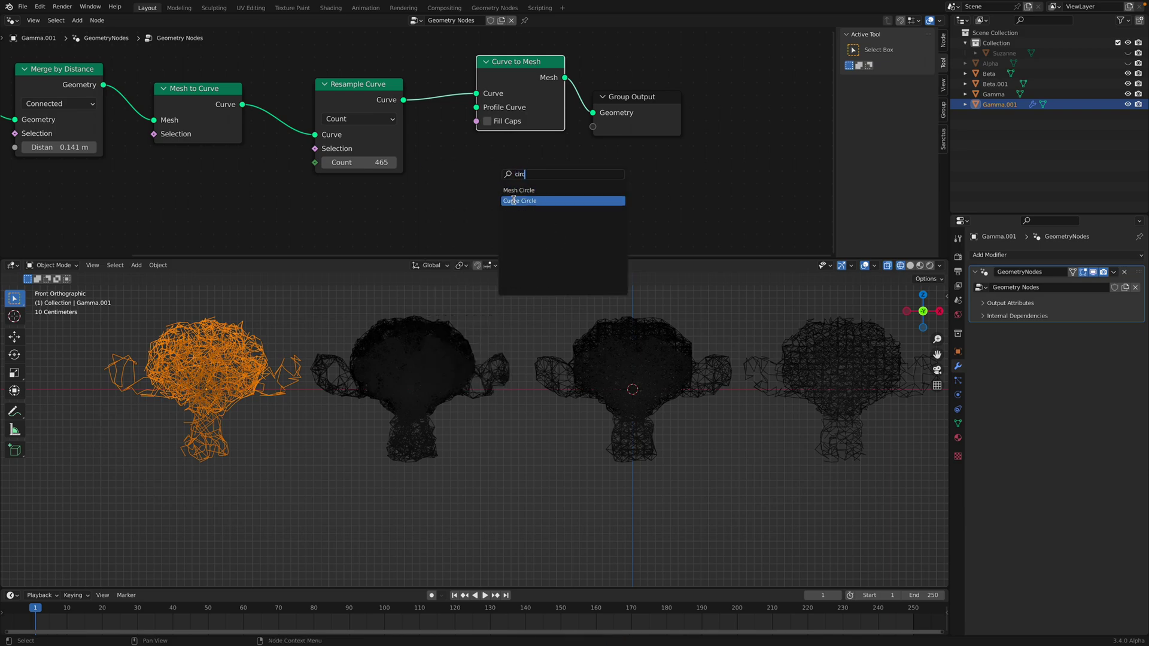
pyautogui.click(515, 200)
pyautogui.moveTo(438, 193); pyautogui.dragTo(476, 107)
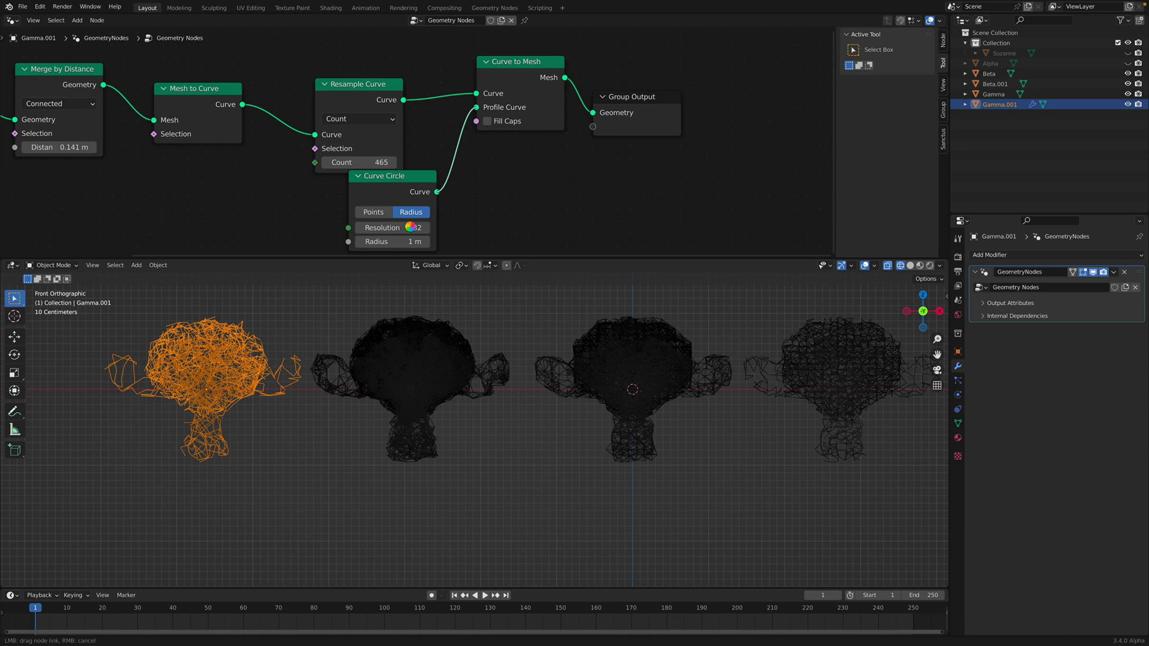
# Step: Set the Curve Circle's resolution to 4 and radius to 0.02 m, move Resample Curve clear of it and save
pyautogui.click(410, 227)
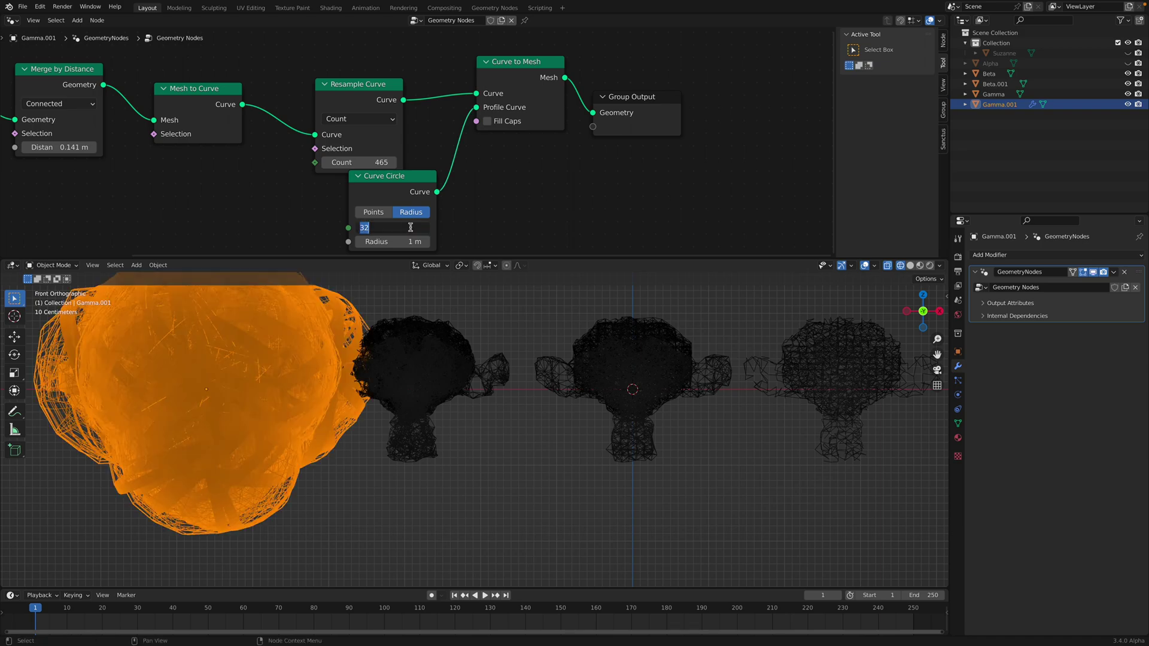
pyautogui.write('4')
pyautogui.press('Tab')
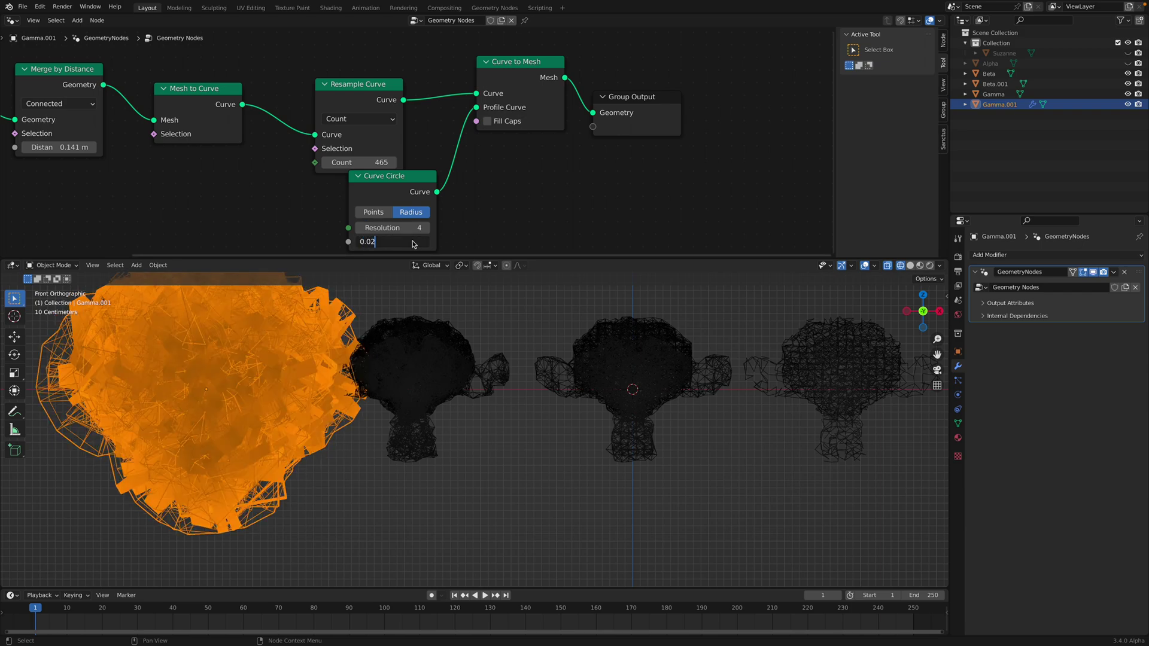
pyautogui.press('Return')
pyautogui.moveTo(363, 103); pyautogui.dragTo(359, 85)
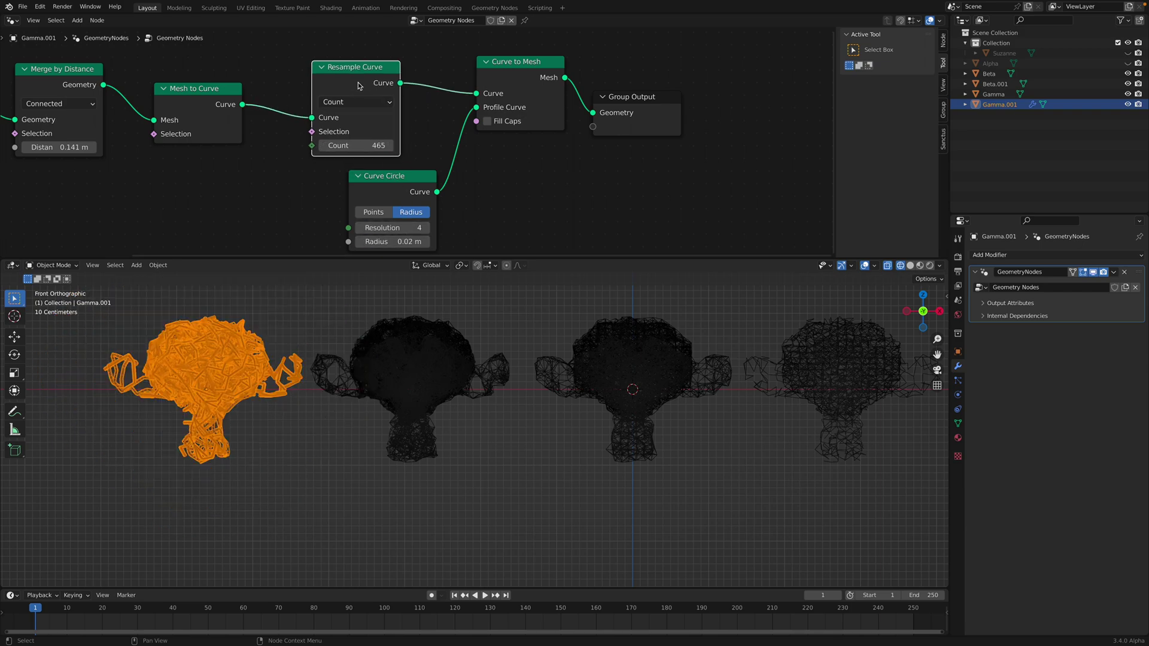
pyautogui.hotkey('ctrl', 's')
# Step: Switch Resample Curve to Length mode and enable Fill Caps on Curve to Mesh
pyautogui.click(361, 101)
pyautogui.click(351, 145)
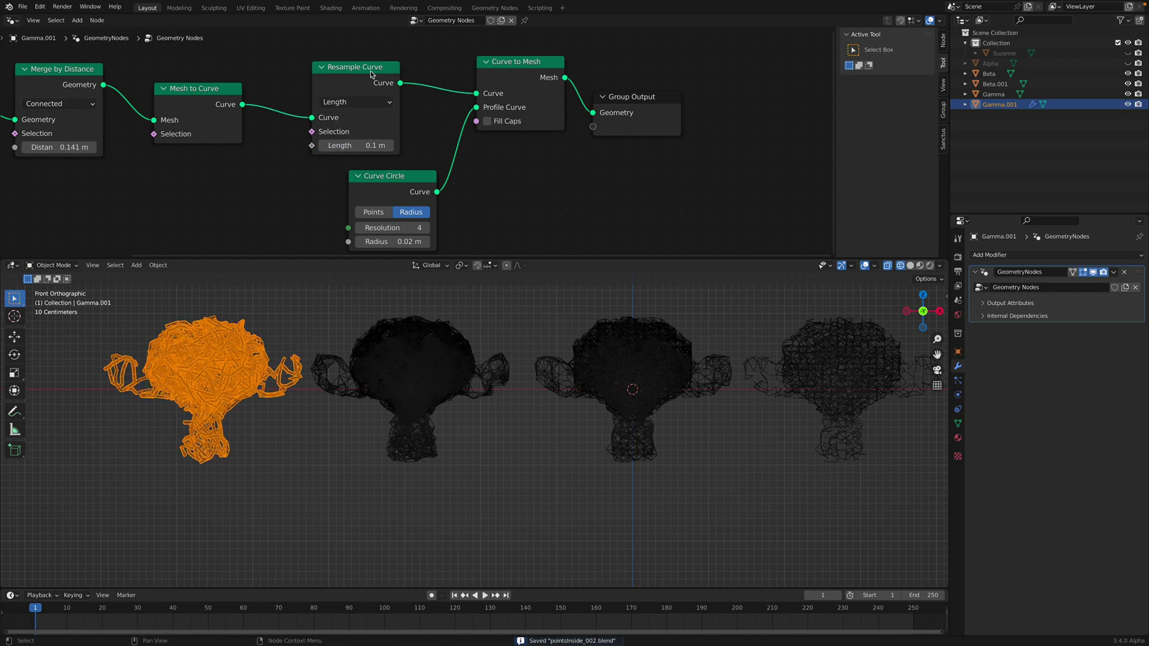
pyautogui.moveTo(369, 72); pyautogui.dragTo(367, 70)
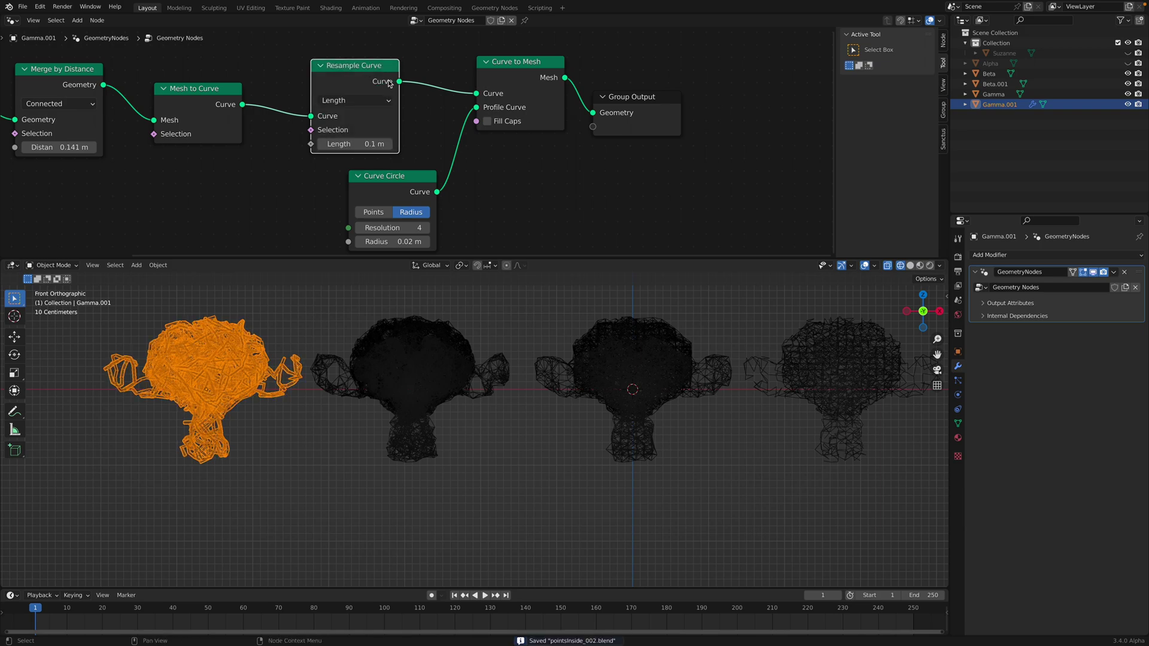
pyautogui.click(335, 325)
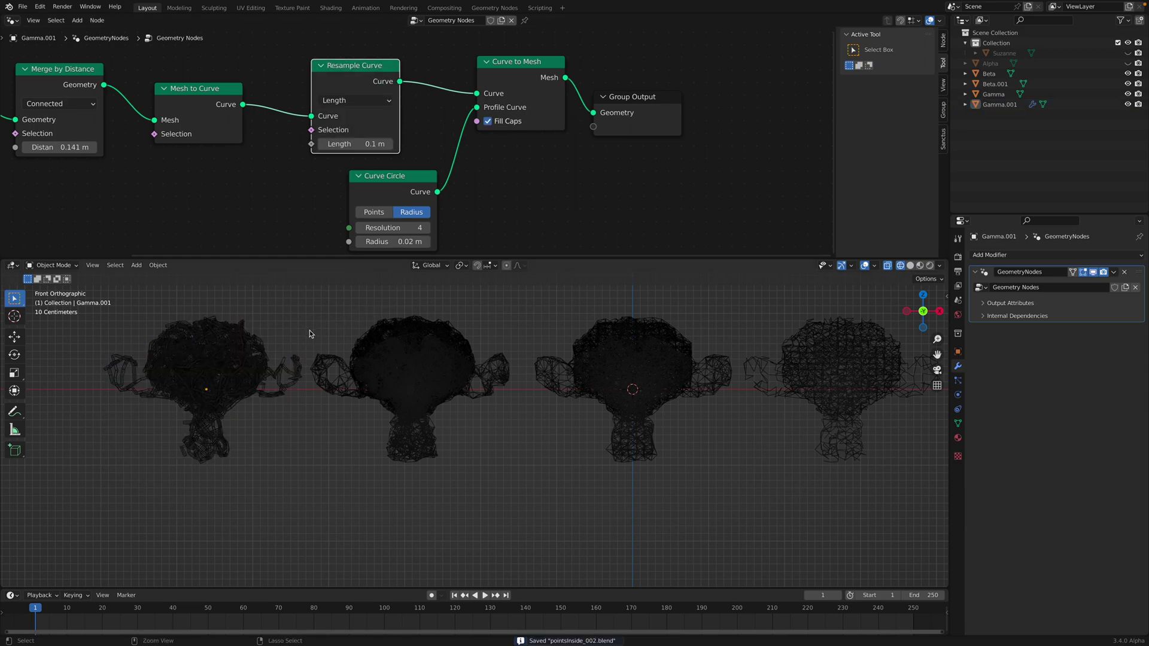
# Step: Switch the viewport to solid shading and move Gamma.001 about 2.81 m in X and -2.01 m in Z, beneath Gamma
pyautogui.click(911, 267)
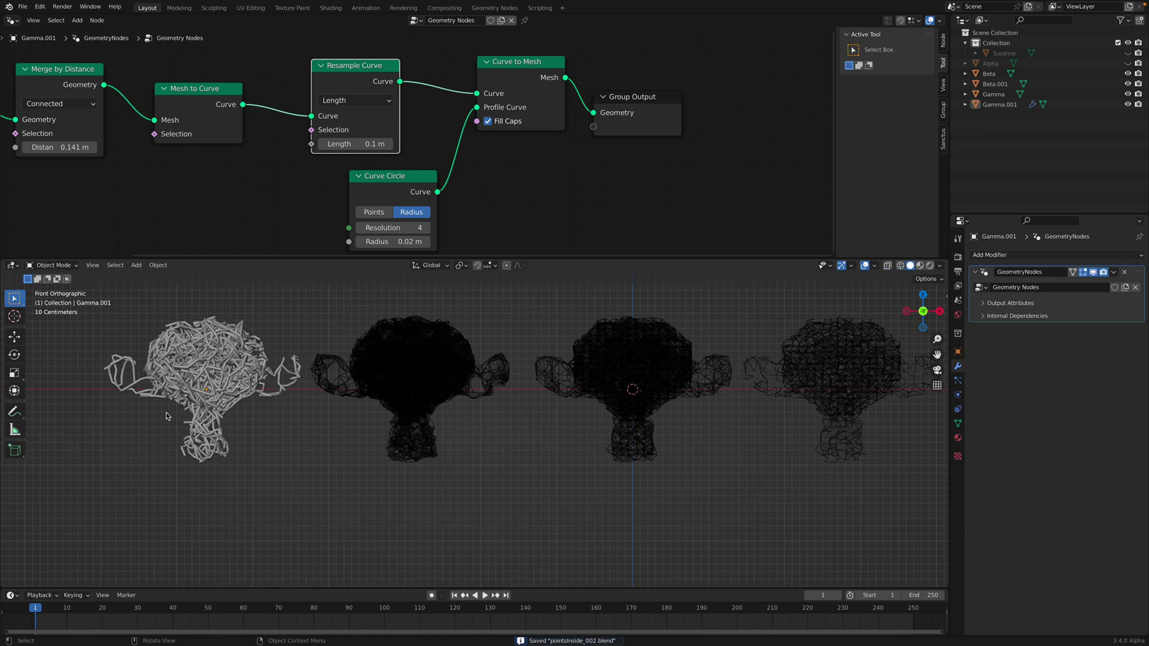
pyautogui.click(191, 409)
pyautogui.keyDown('shift'); pyautogui.moveTo(300, 404); pyautogui.dragTo(236, 362, button='middle'); pyautogui.keyUp('shift')
pyautogui.press('g')
pyautogui.click(456, 522)
pyautogui.keyDown('shift'); pyautogui.moveTo(456, 522); pyautogui.dragTo(410, 516, button='middle'); pyautogui.keyUp('shift')
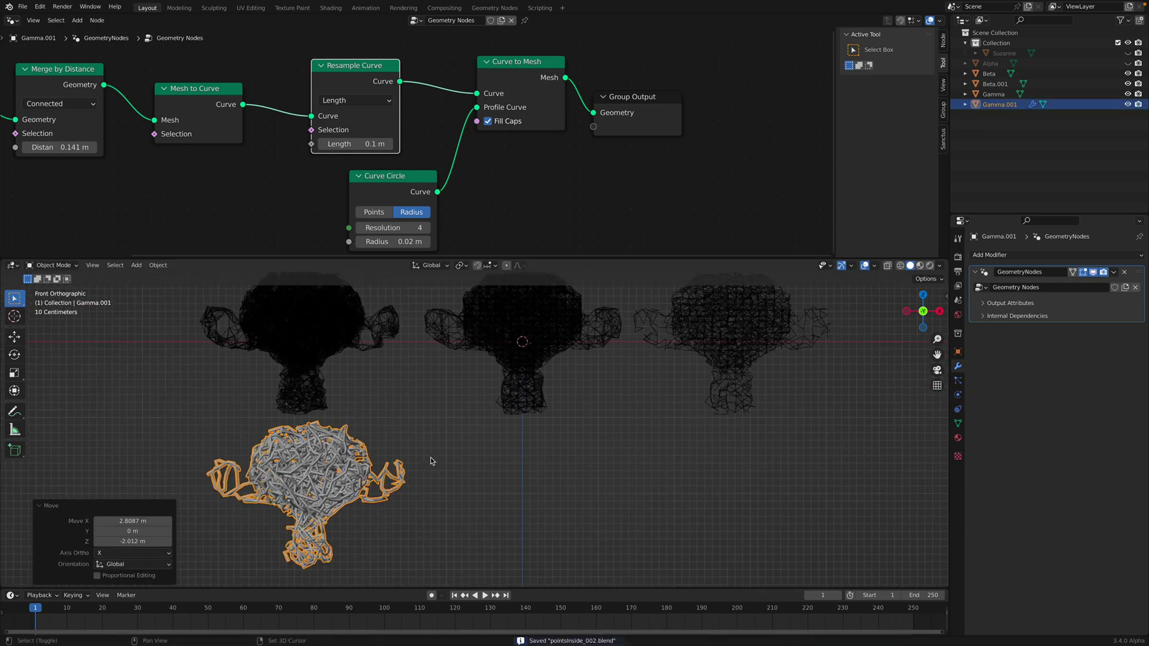
# Step: Move the maze-edge copy Beta.001 beneath Beta, beside Gamma.001, and save the file
pyautogui.click(679, 367)
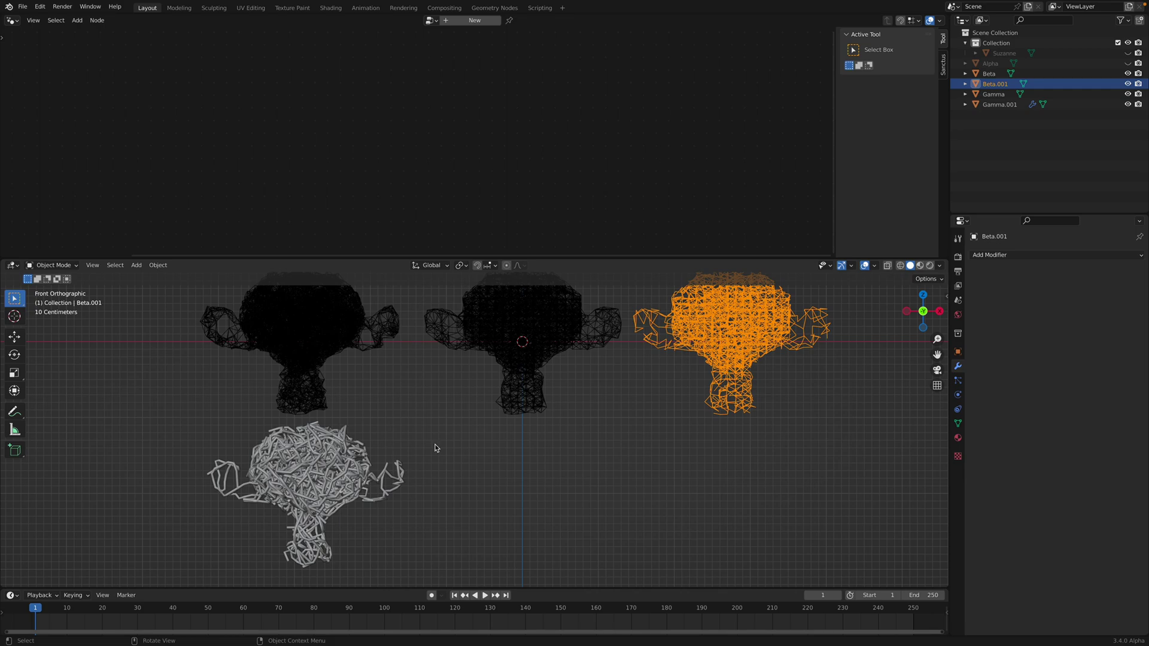
pyautogui.press('g')
pyautogui.click(458, 523)
pyautogui.click(439, 408)
pyautogui.hotkey('ctrl', 's')
pyautogui.scroll(3, 411, 454)
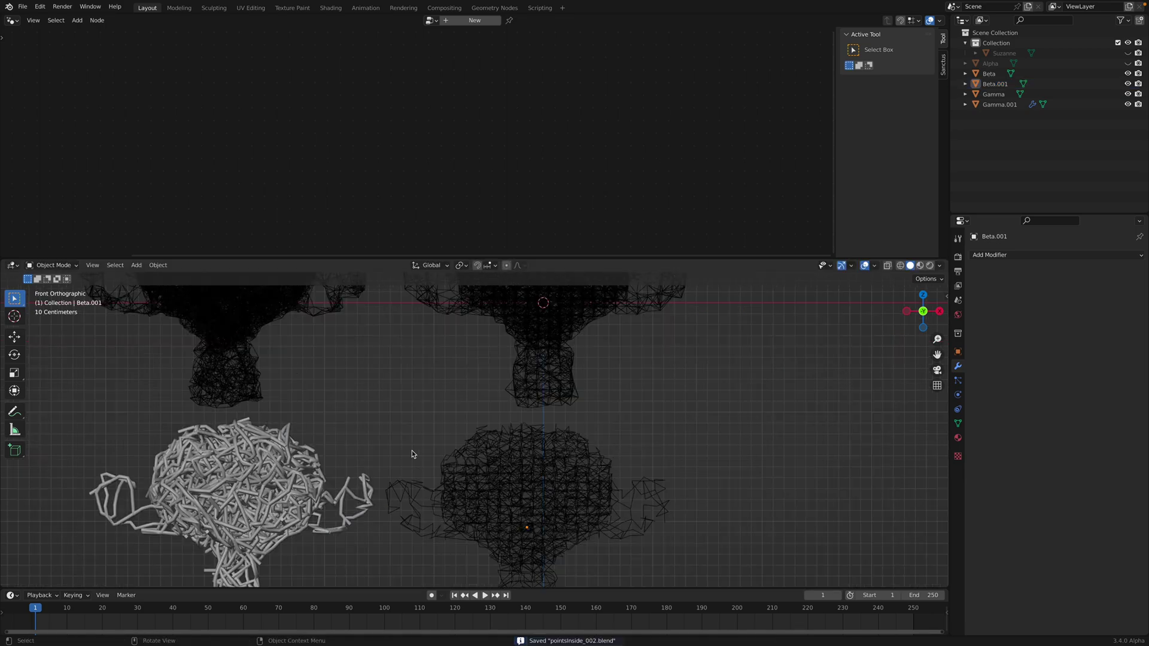
pyautogui.keyDown('shift'); pyautogui.moveTo(409, 458); pyautogui.dragTo(428, 443, button='middle'); pyautogui.keyUp('shift')
pyautogui.click(475, 443)
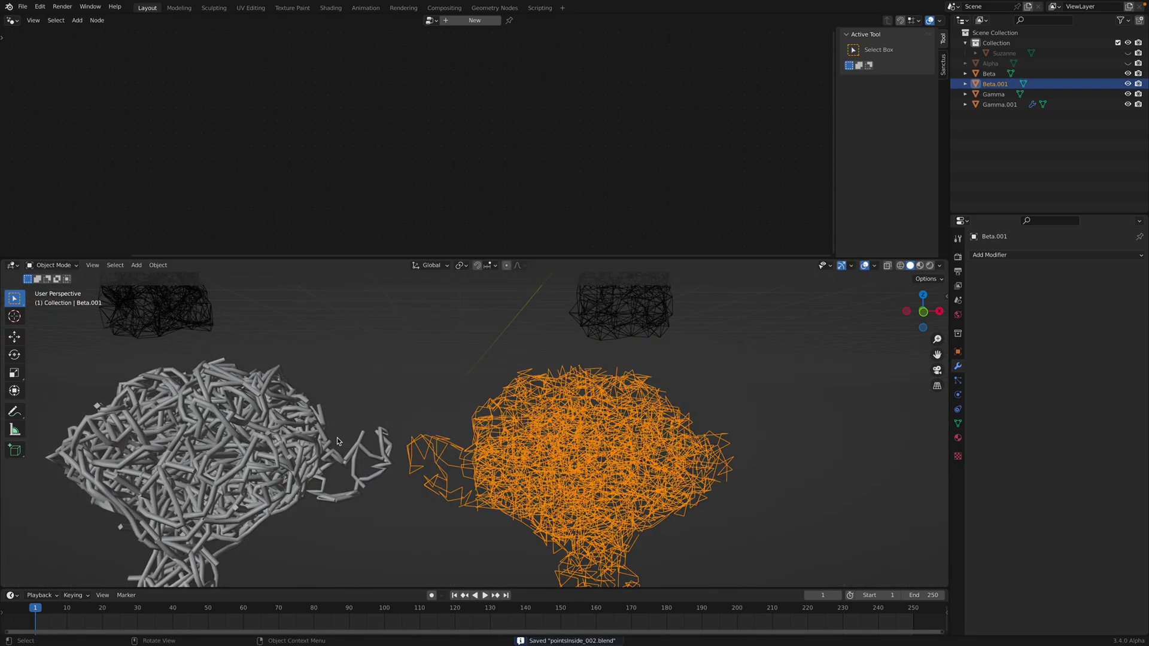
pyautogui.scroll(-4, 330, 442)
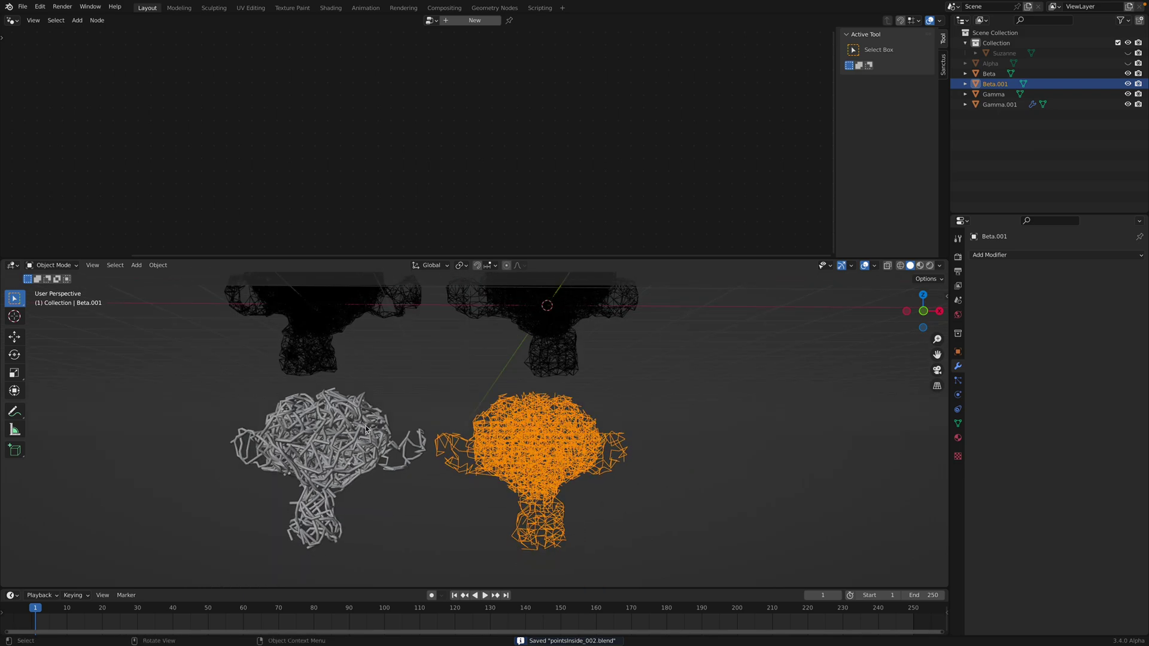
pyautogui.keyDown('shift'); pyautogui.click(367, 433); pyautogui.keyUp('shift')
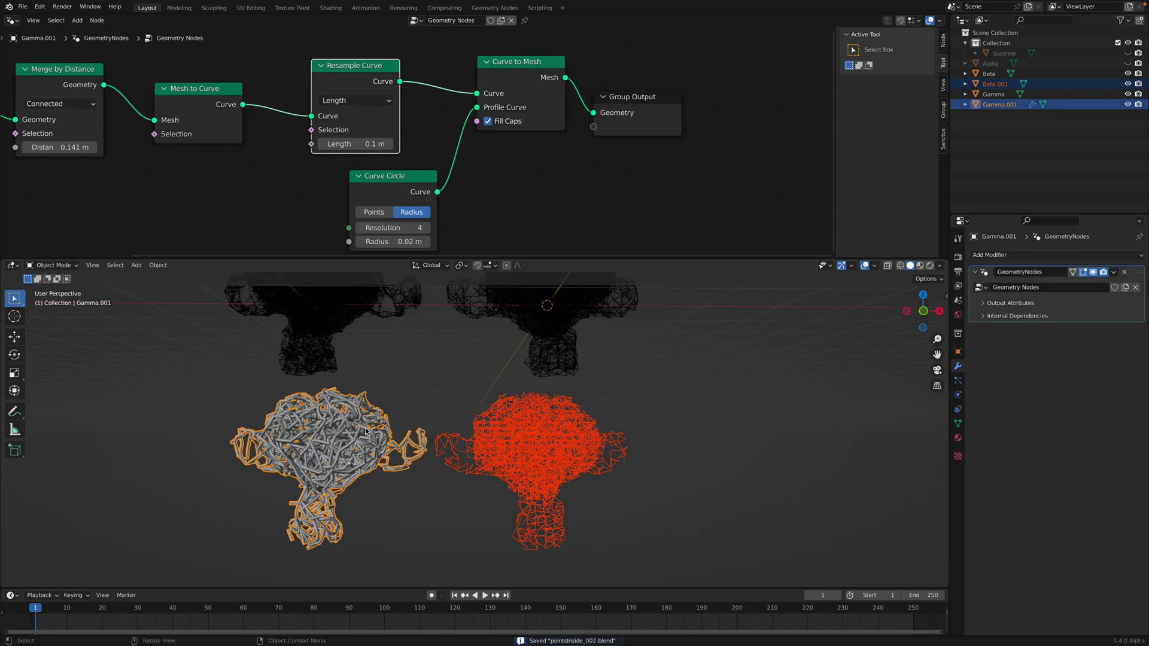
pyautogui.hotkey('ctrl', 'l')
pyautogui.click(398, 371)
pyautogui.click(370, 420)
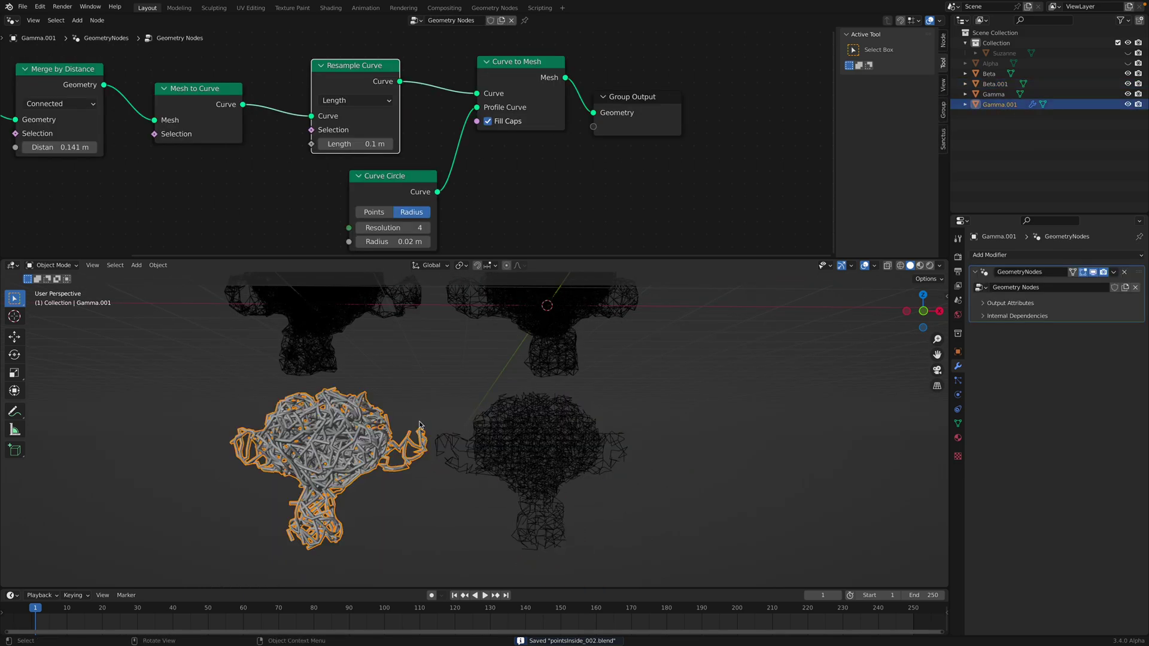
# Step: Copy the modifiers from Gamma.001 to Beta.001 and deselect both objects
pyautogui.click(494, 423)
pyautogui.keyDown('shift'); pyautogui.click(383, 429); pyautogui.keyUp('shift')
pyautogui.hotkey('ctrl', 'l')
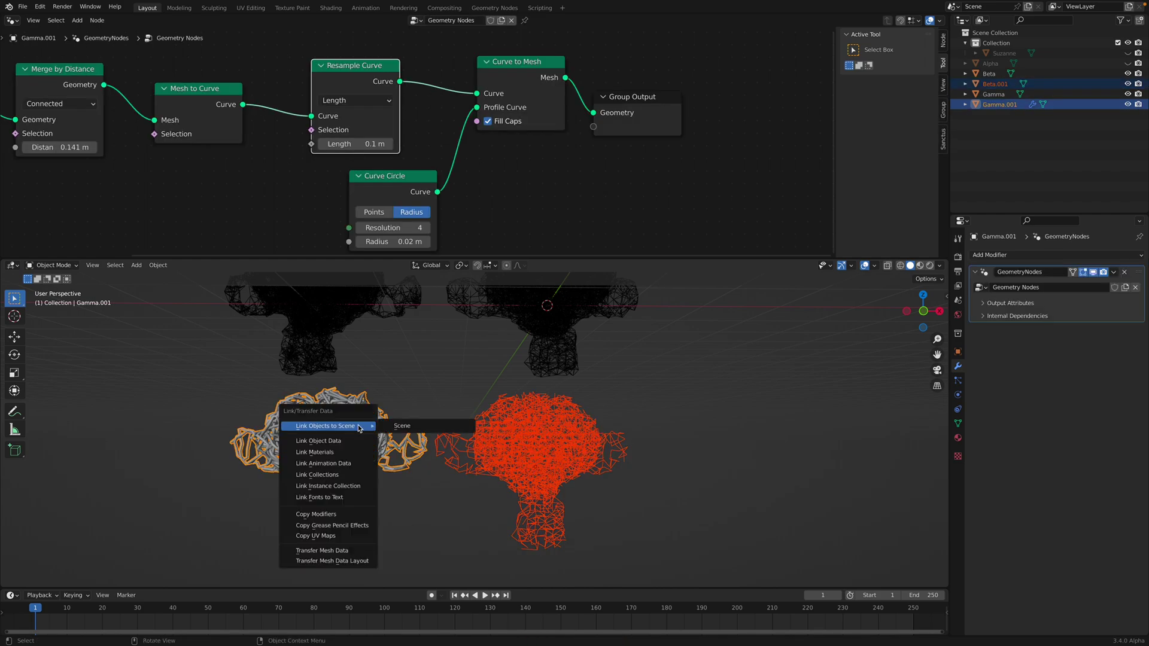
pyautogui.click(344, 516)
pyautogui.moveTo(359, 507); pyautogui.dragTo(363, 519, button='middle')
pyautogui.click(413, 509)
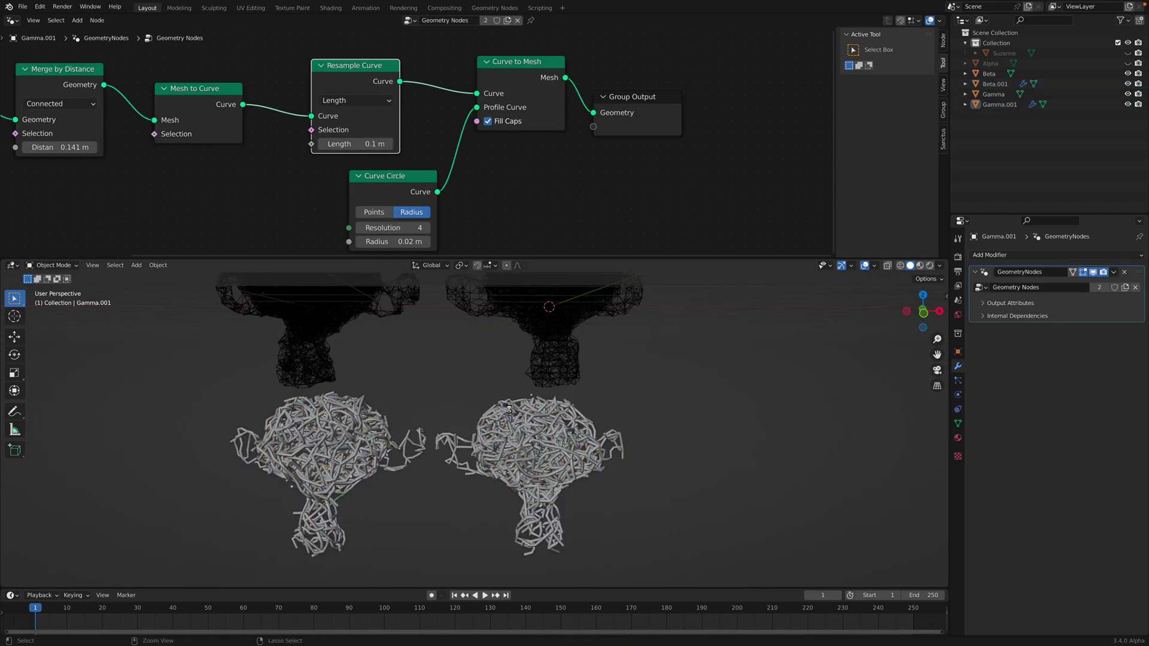
# Step: Select Beta.001, save the file and spread its nodes apart to make room after Mesh to Curve
pyautogui.click(488, 446)
pyautogui.hotkey('ctrl', 's')
pyautogui.moveTo(453, 205); pyautogui.dragTo(393, 250, button='middle')
pyautogui.moveTo(567, 155); pyautogui.dragTo(655, 157)
pyautogui.moveTo(524, 111); pyautogui.dragTo(650, 116, button='middle')
pyautogui.moveTo(593, 114); pyautogui.dragTo(623, 107)
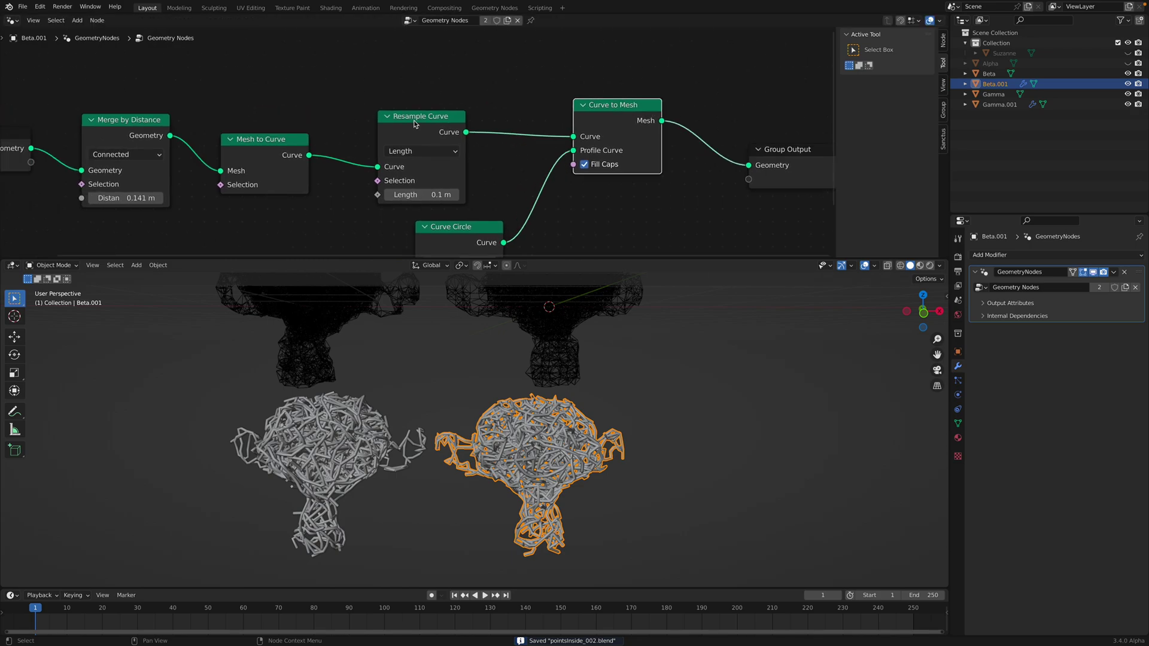
pyautogui.moveTo(417, 115); pyautogui.dragTo(450, 89)
pyautogui.moveTo(437, 108); pyautogui.dragTo(543, 105, button='middle')
pyautogui.moveTo(353, 156); pyautogui.dragTo(347, 139)
# Step: Insert a Trim Curve node between Mesh to Curve and Resample Curve
pyautogui.hotkey('shift', 'a')
pyautogui.write('s')
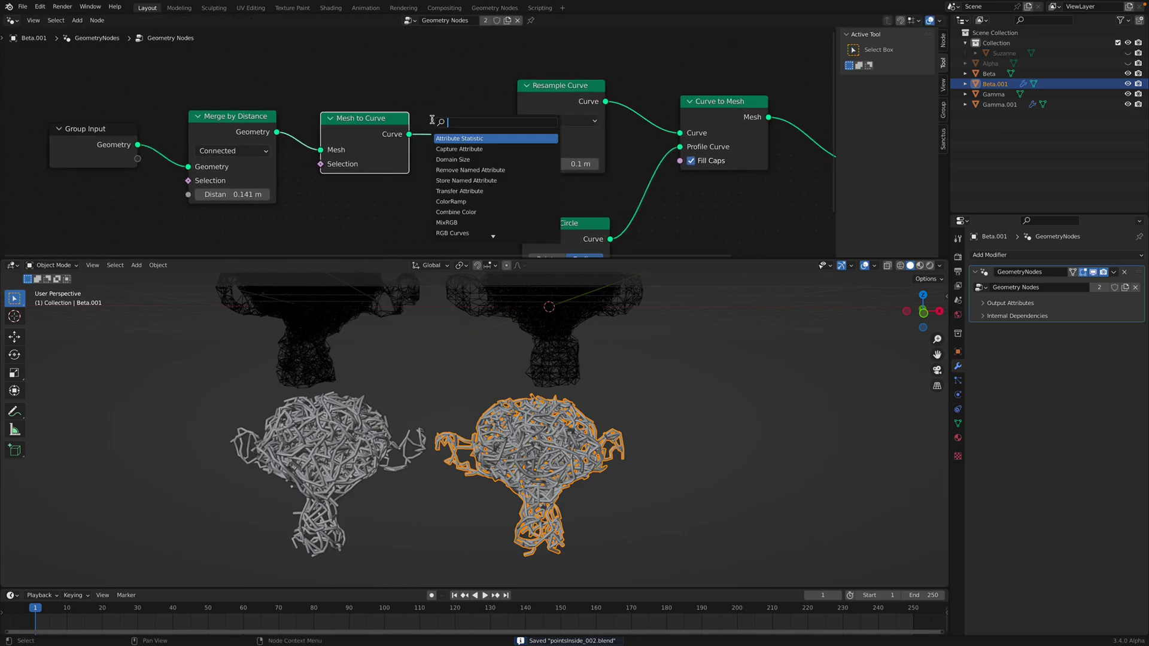
pyautogui.write('tr')
pyautogui.click(451, 149)
pyautogui.click(529, 205)
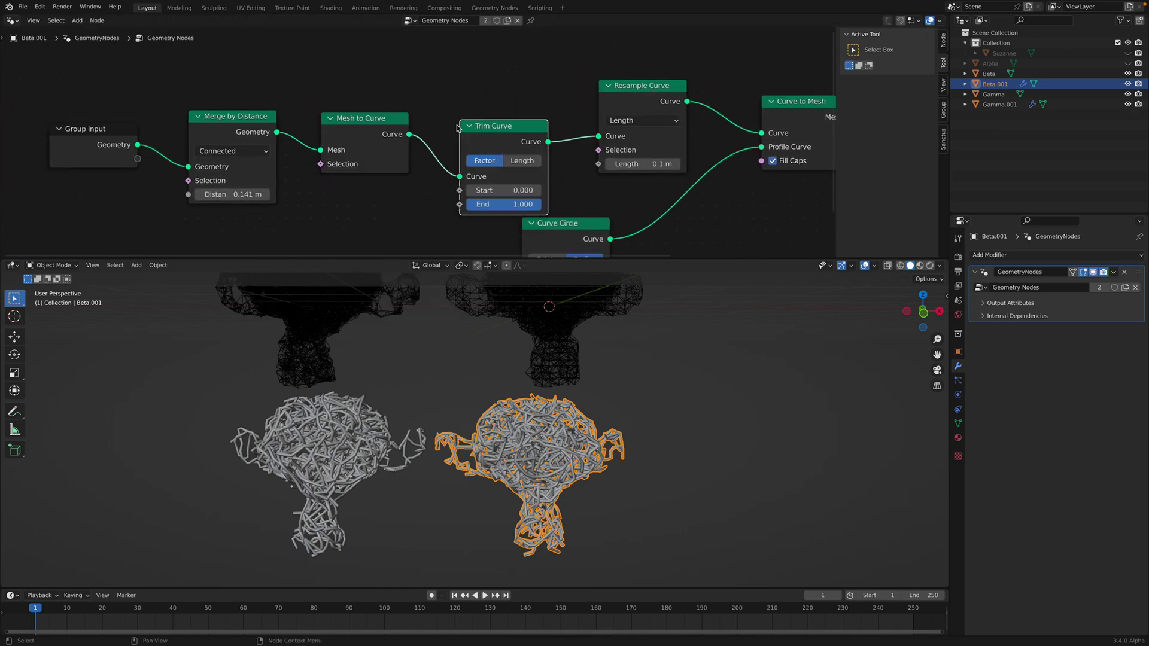
# Step: Try a Trim Curve End factor of 0.496, save the file, align to the front view and deselect Beta.001
pyautogui.moveTo(528, 204); pyautogui.dragTo(504, 205)
pyautogui.hotkey('ctrl', 's')
pyautogui.click(923, 312)
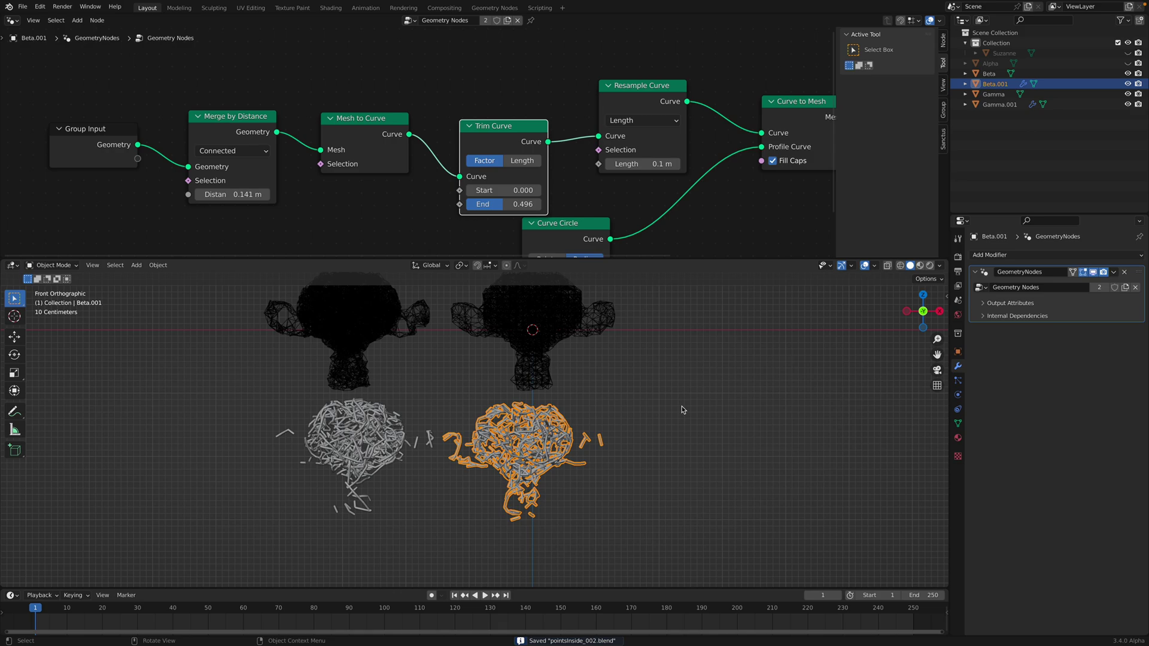
pyautogui.click(669, 399)
# Step: Insert a second Merge by Distance node directly after Group Input, set its distance to 0.061 m and save the file
pyautogui.moveTo(112, 140); pyautogui.dragTo(182, 130, button='middle')
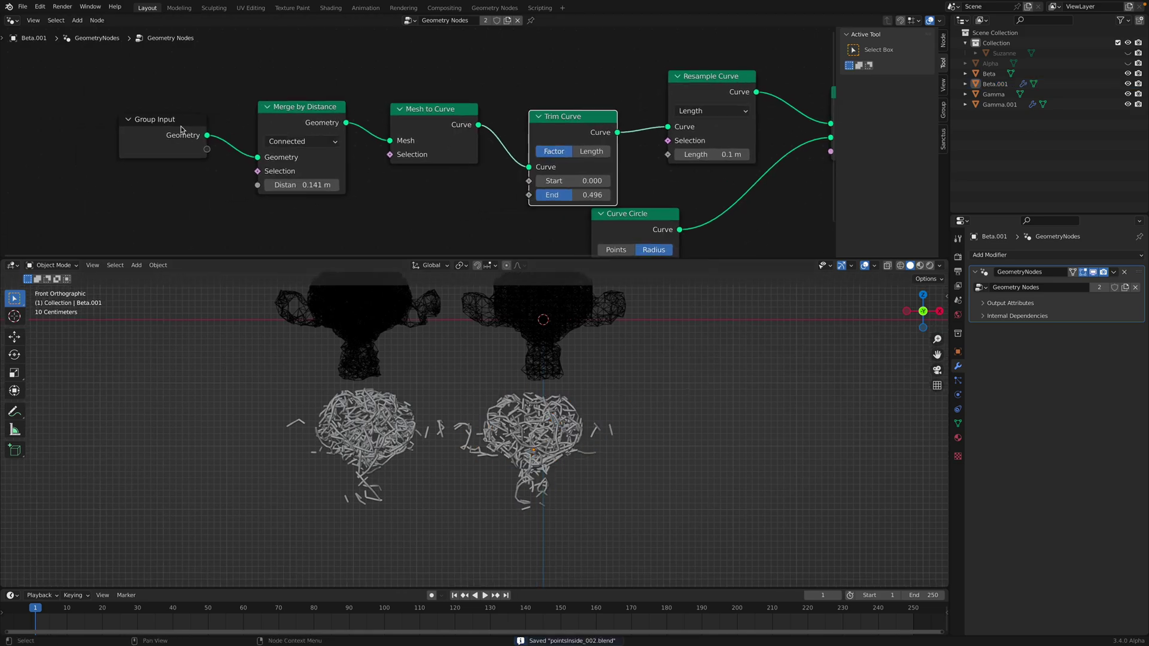
pyautogui.moveTo(181, 130); pyautogui.dragTo(77, 124)
pyautogui.hotkey('shift', 'a')
pyautogui.write('merge')
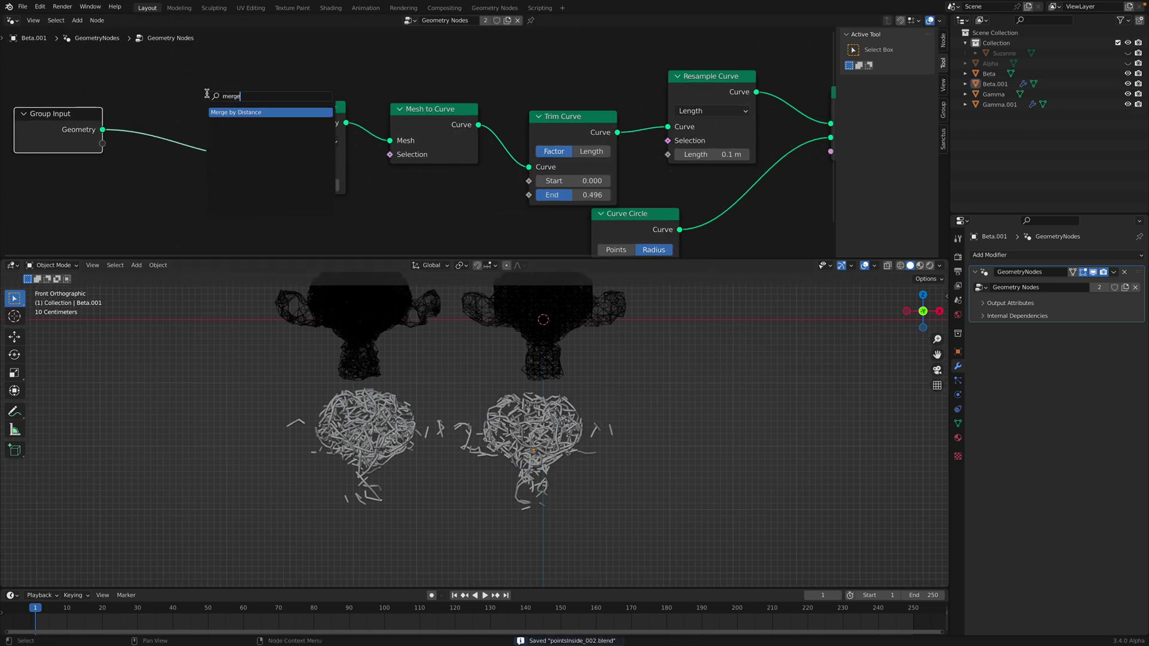
pyautogui.press('Return')
pyautogui.click(198, 150)
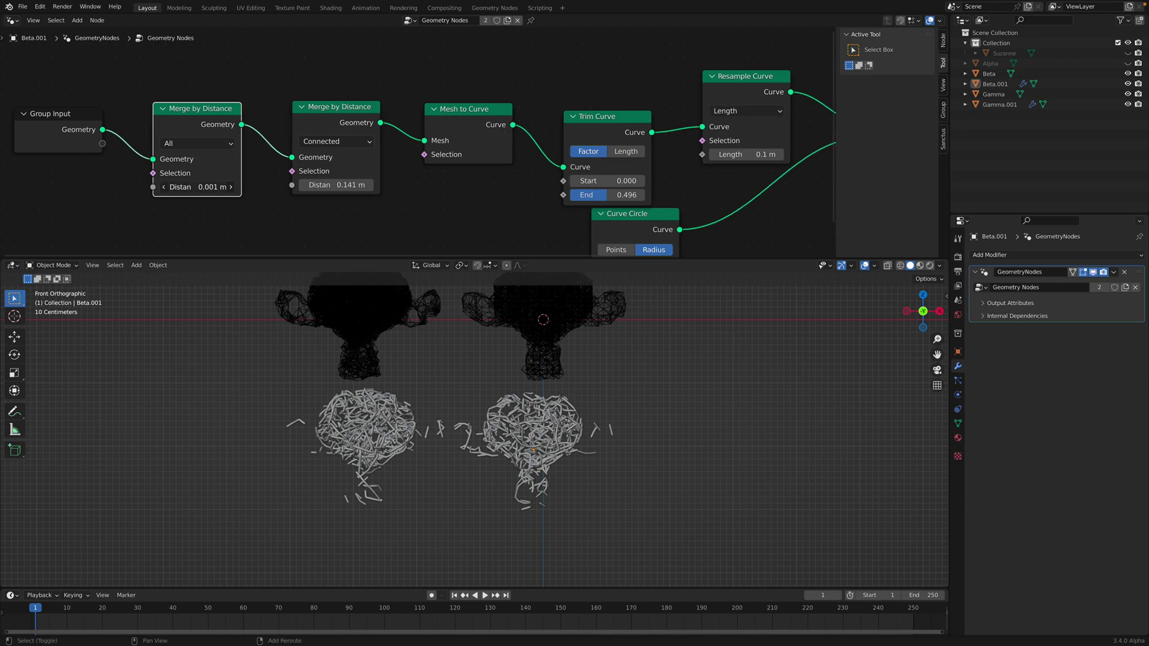
pyautogui.moveTo(197, 187); pyautogui.dragTo(223, 188)
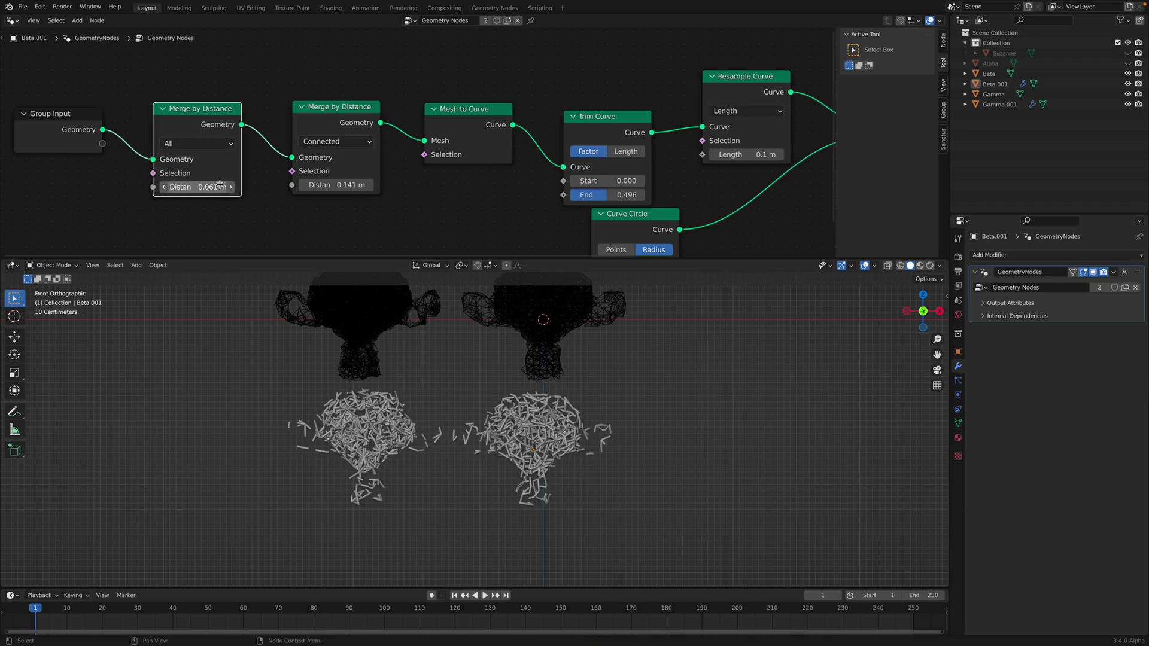
pyautogui.hotkey('ctrl', 's')
# Step: Set Trim Curve's End to 1.000, connect Group Input directly to the Connected Merge by Distance node and delete the added merge node
pyautogui.moveTo(645, 194); pyautogui.dragTo(618, 139, button='middle')
pyautogui.moveTo(616, 137); pyautogui.dragTo(603, 136)
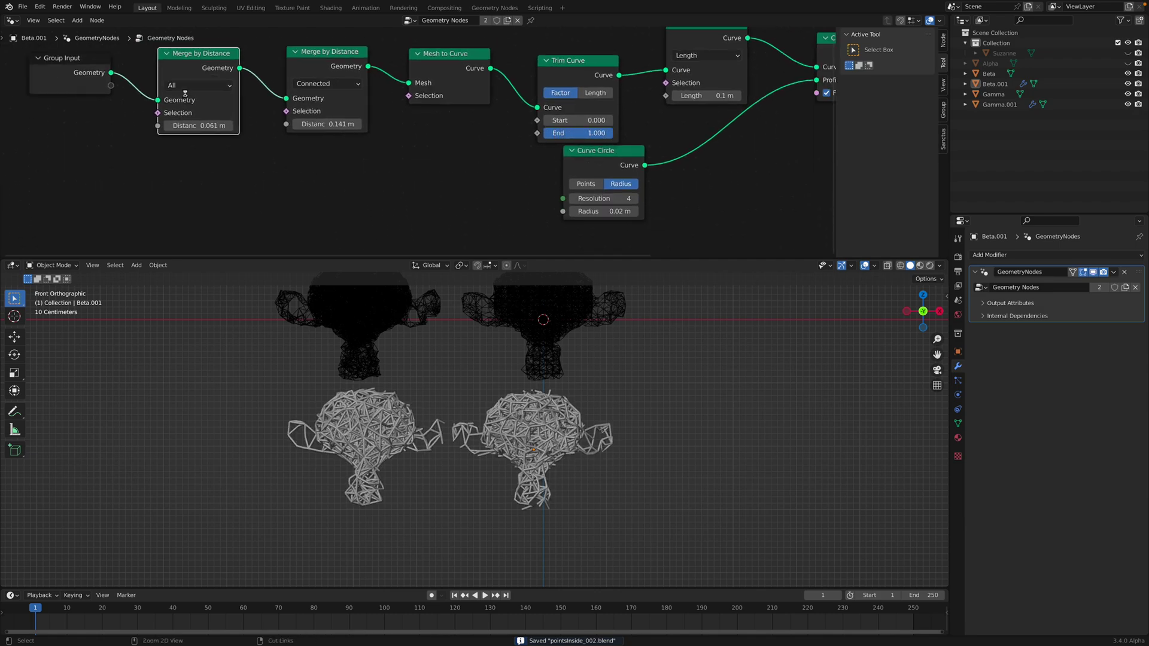
pyautogui.moveTo(111, 73); pyautogui.dragTo(286, 98)
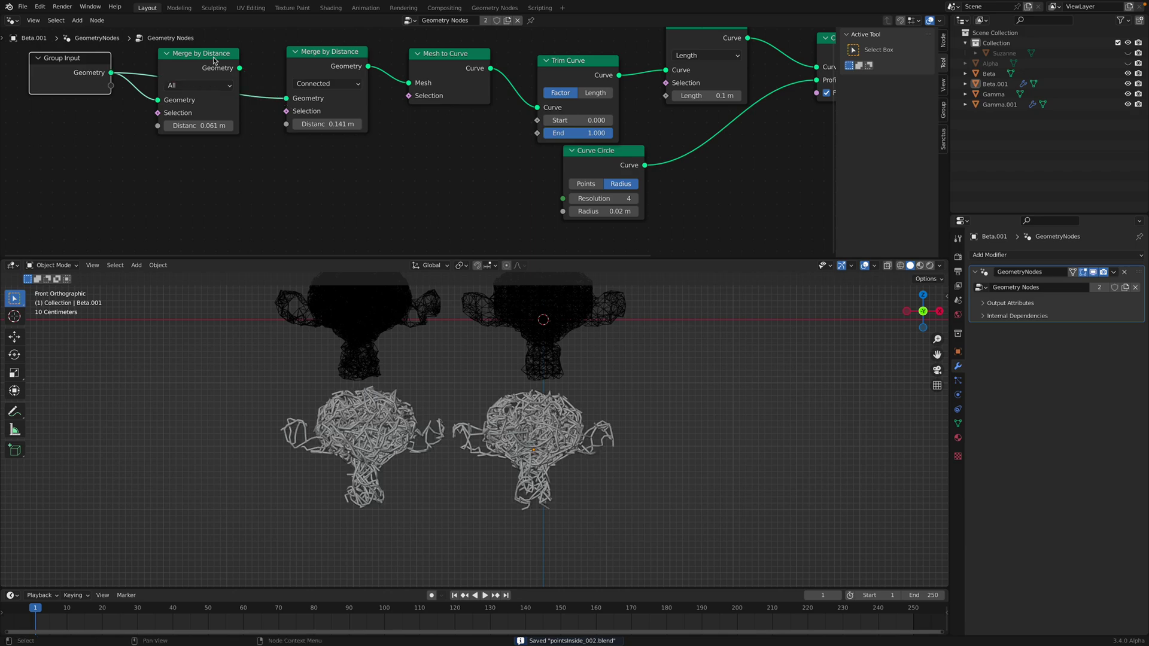
pyautogui.click(216, 58)
pyautogui.press('x')
pyautogui.moveTo(82, 65); pyautogui.dragTo(198, 71)
pyautogui.scroll(7, 357, 439)
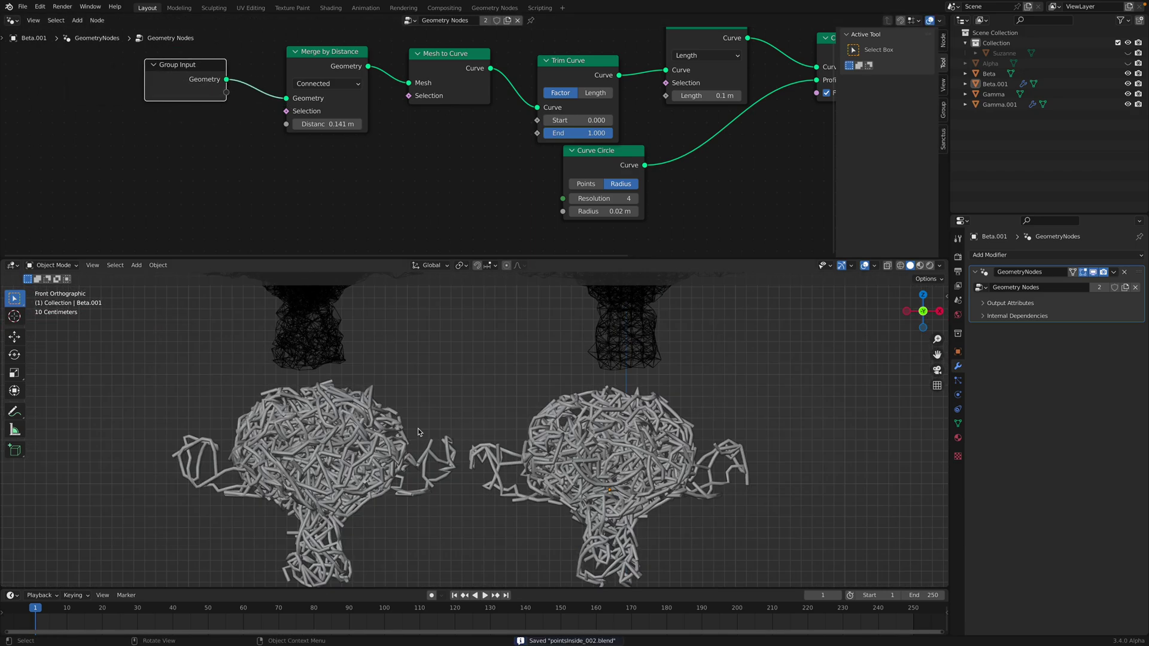
# Step: Put Gamma.001 into Edit Mode and select all of its geometry in vertex select mode
pyautogui.click(356, 439)
pyautogui.scroll(-7, 356, 438)
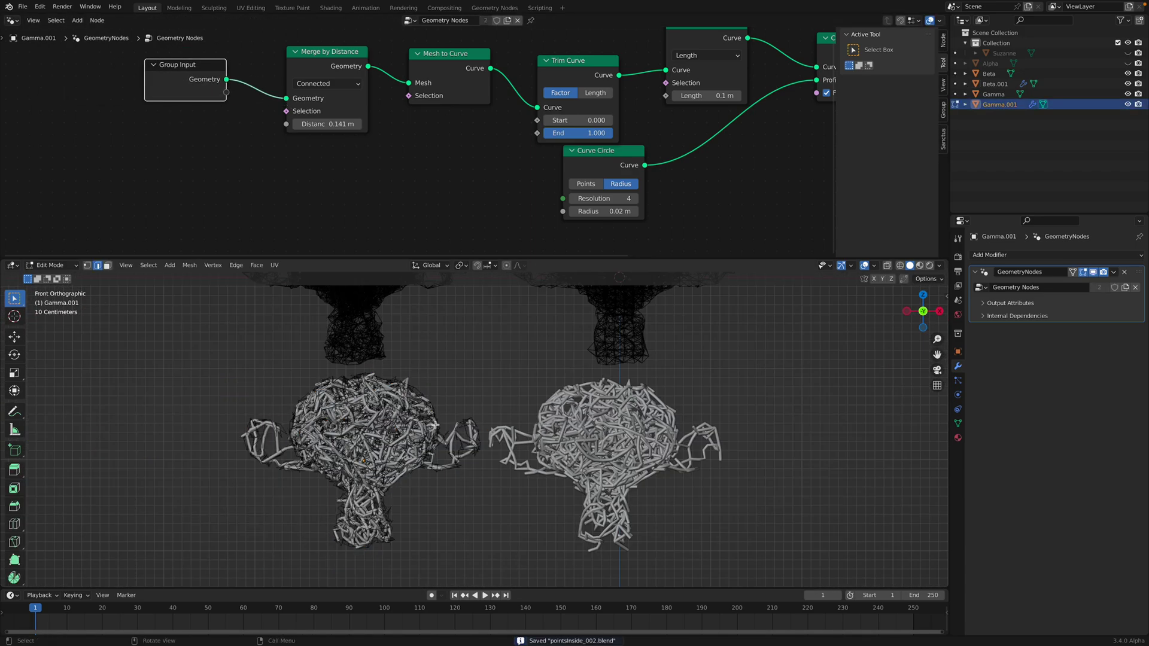
pyautogui.press('Tab')
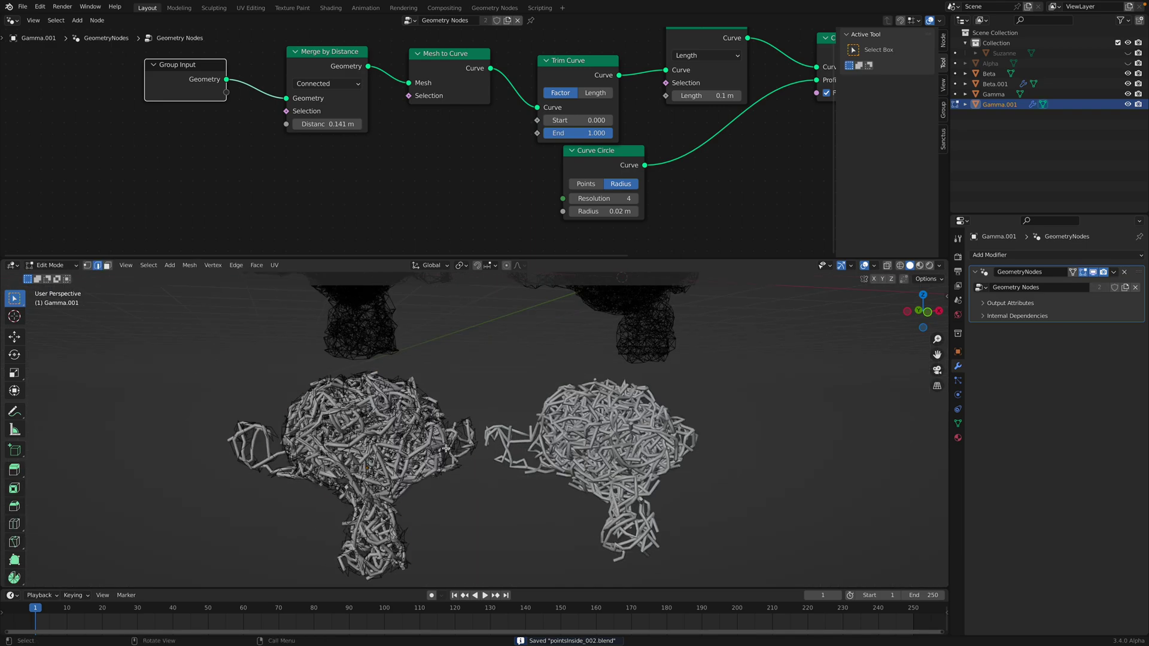
pyautogui.moveTo(425, 444); pyautogui.dragTo(433, 446, button='middle')
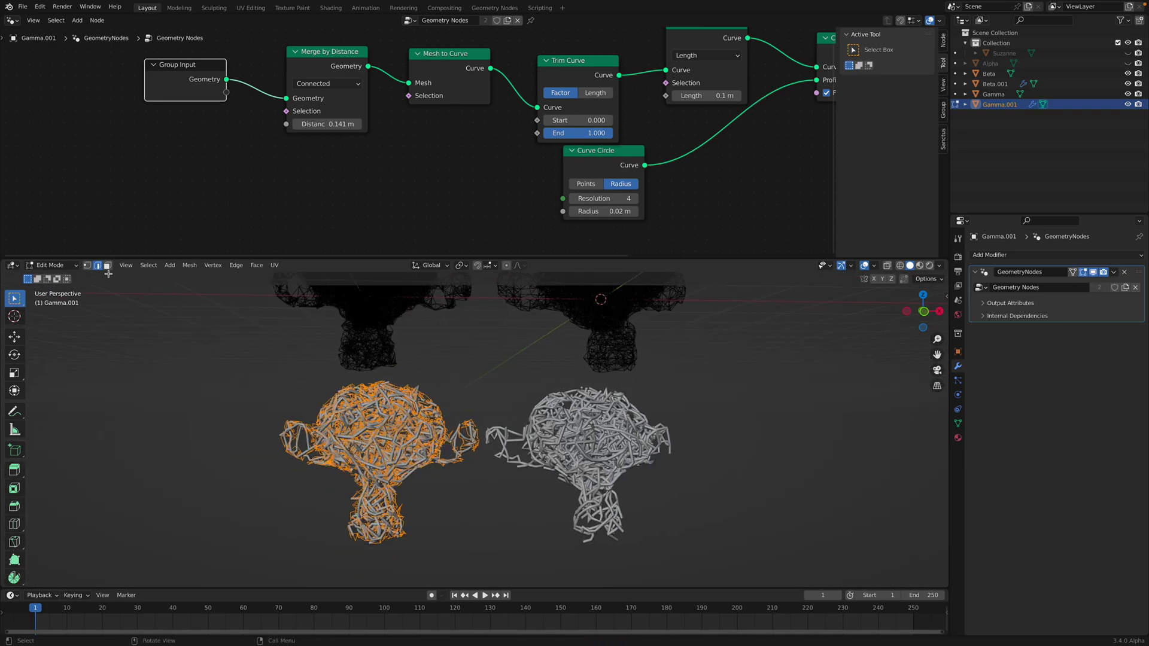
pyautogui.click(86, 267)
pyautogui.moveTo(364, 387); pyautogui.dragTo(371, 391, button='middle')
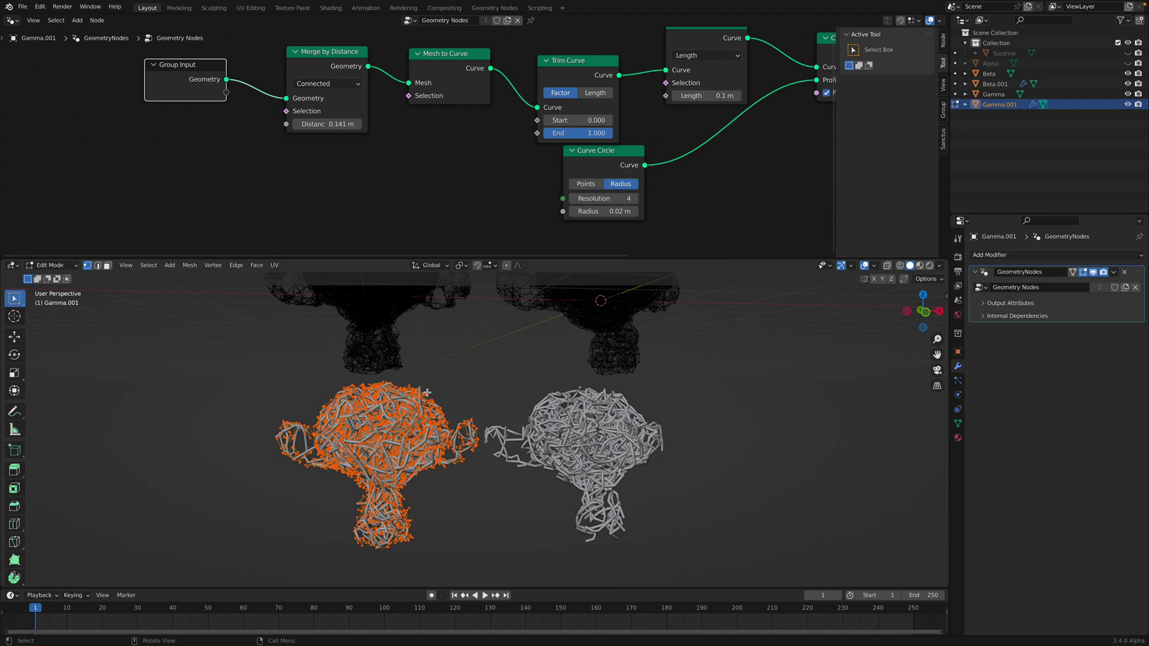
# Step: Merge Gamma.001's selected vertices by distance with a merge distance of 0.0161 m and return to Object Mode
pyautogui.press('F3')
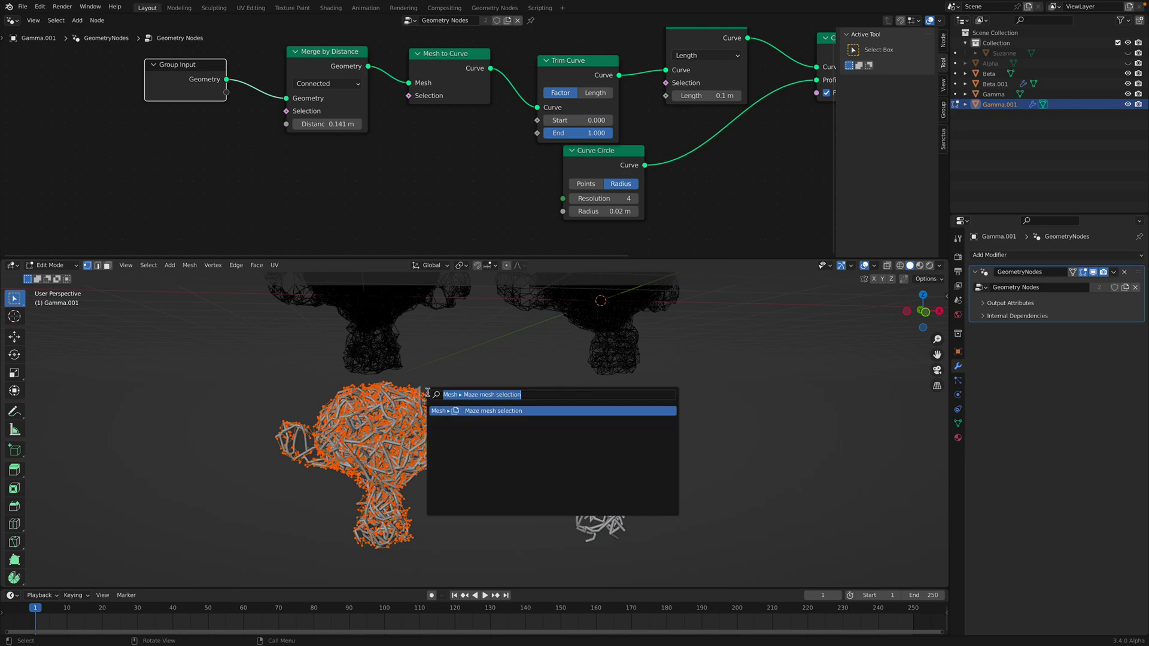
pyautogui.write('merge')
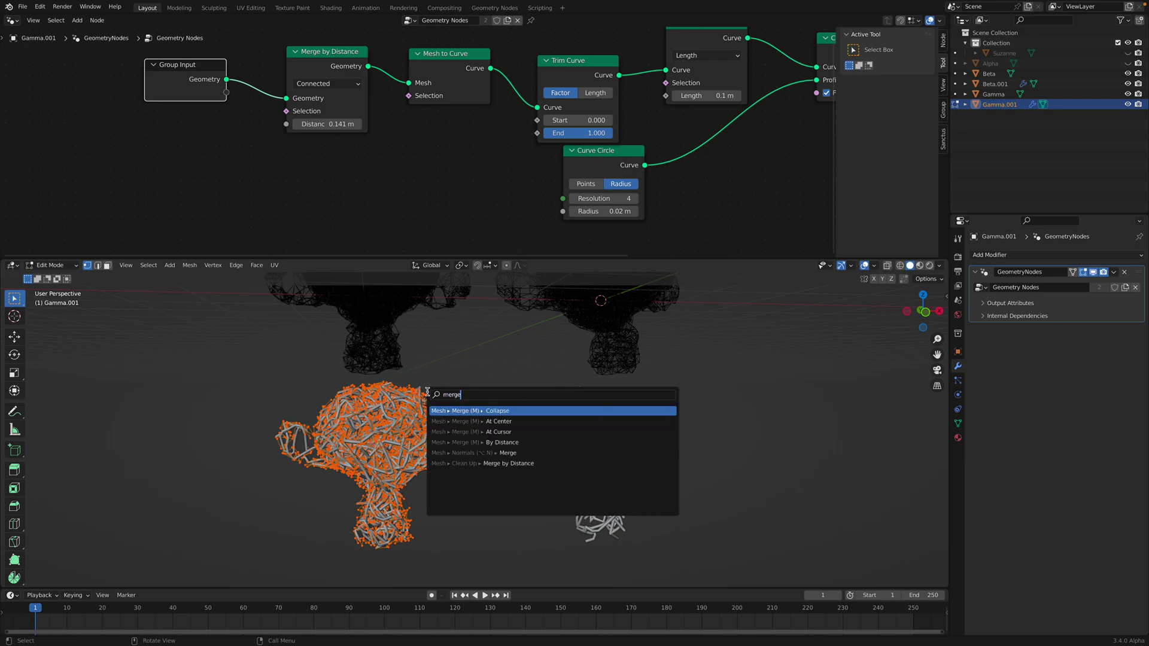
pyautogui.click(487, 464)
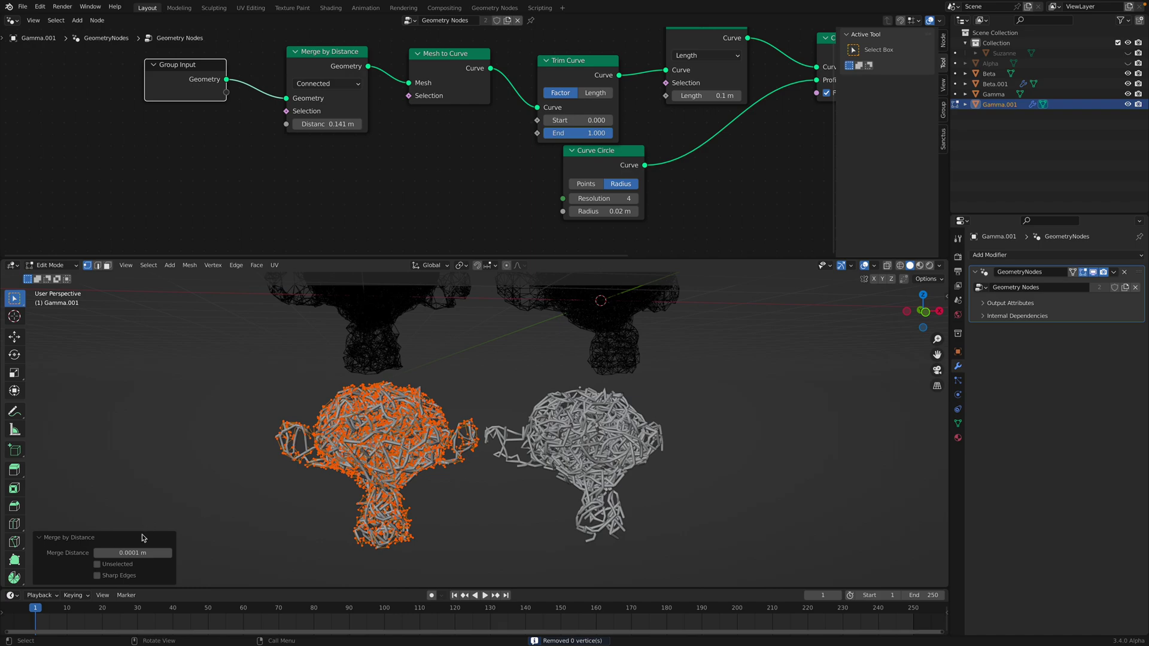
pyautogui.moveTo(133, 553); pyautogui.dragTo(143, 553)
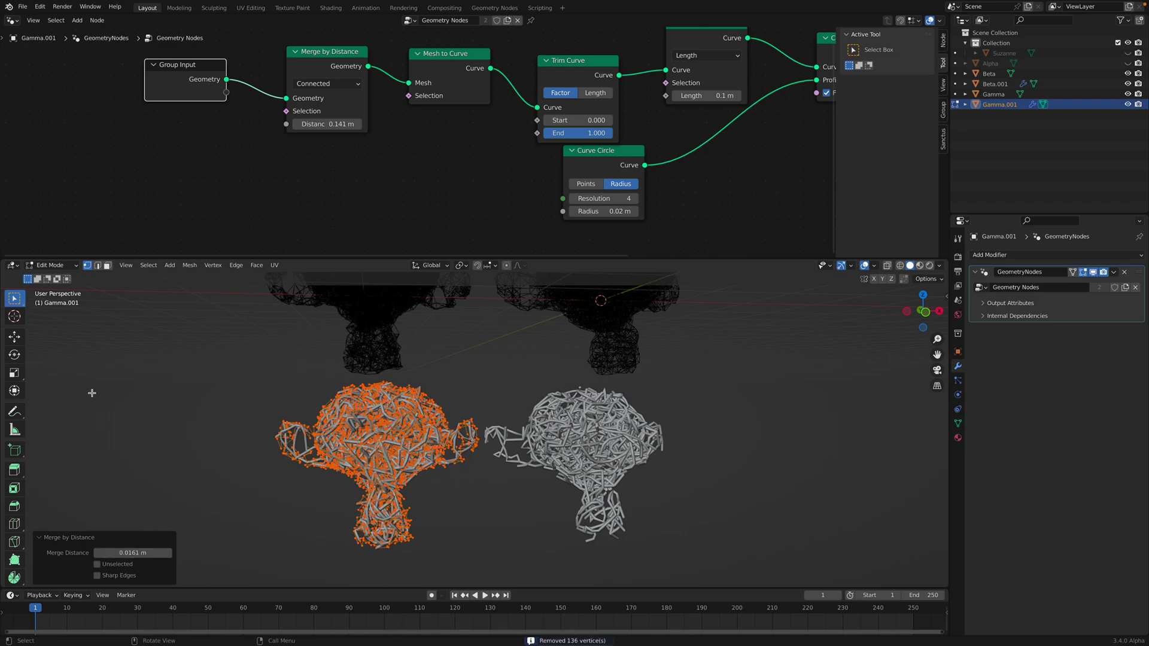
pyautogui.click(59, 266)
pyautogui.click(58, 273)
# Step: Set the Trim Curve End factor to 0.000 and the Curve Circle radius to 0.06 m
pyautogui.moveTo(592, 183); pyautogui.dragTo(470, 181, button='middle')
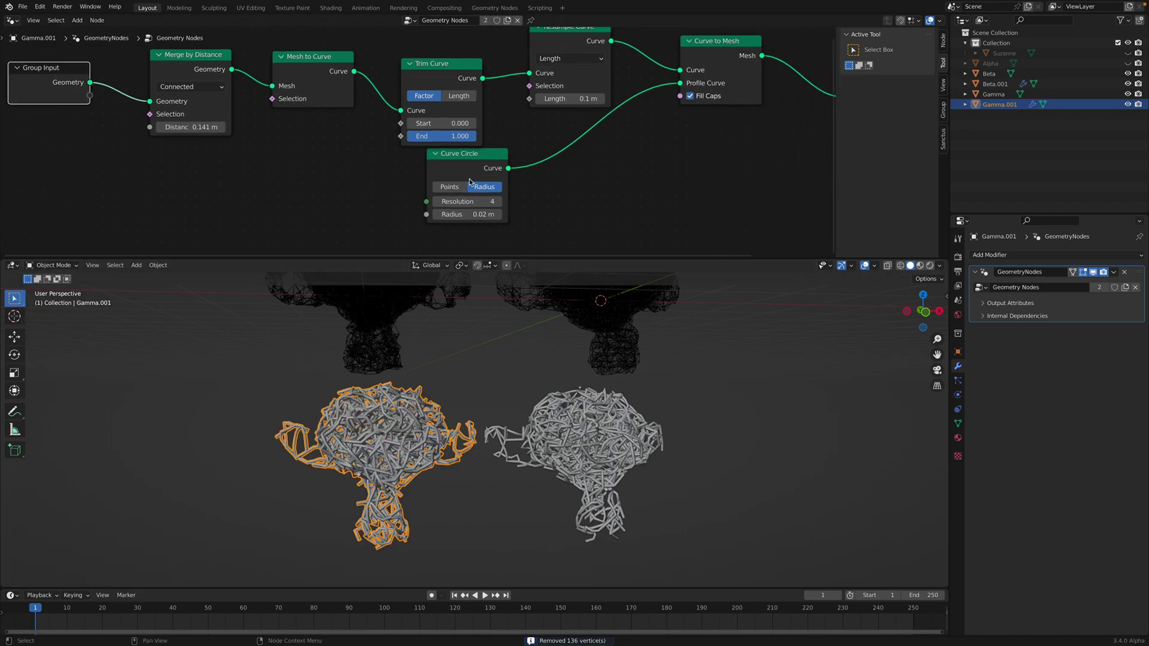
pyautogui.moveTo(479, 135); pyautogui.dragTo(407, 135)
pyautogui.moveTo(444, 298); pyautogui.dragTo(427, 442, button='middle')
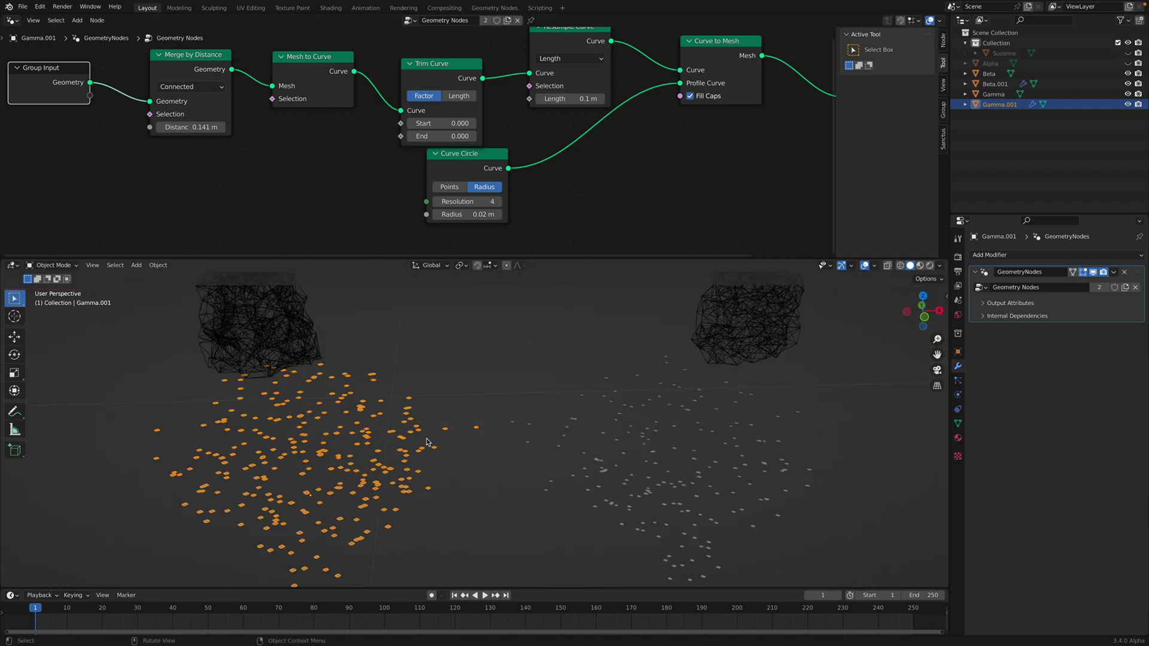
pyautogui.moveTo(469, 214); pyautogui.dragTo(490, 214)
# Step: Reopen pointsInside_002.blend from the recent files and discard the unsaved changes
pyautogui.click(22, 7)
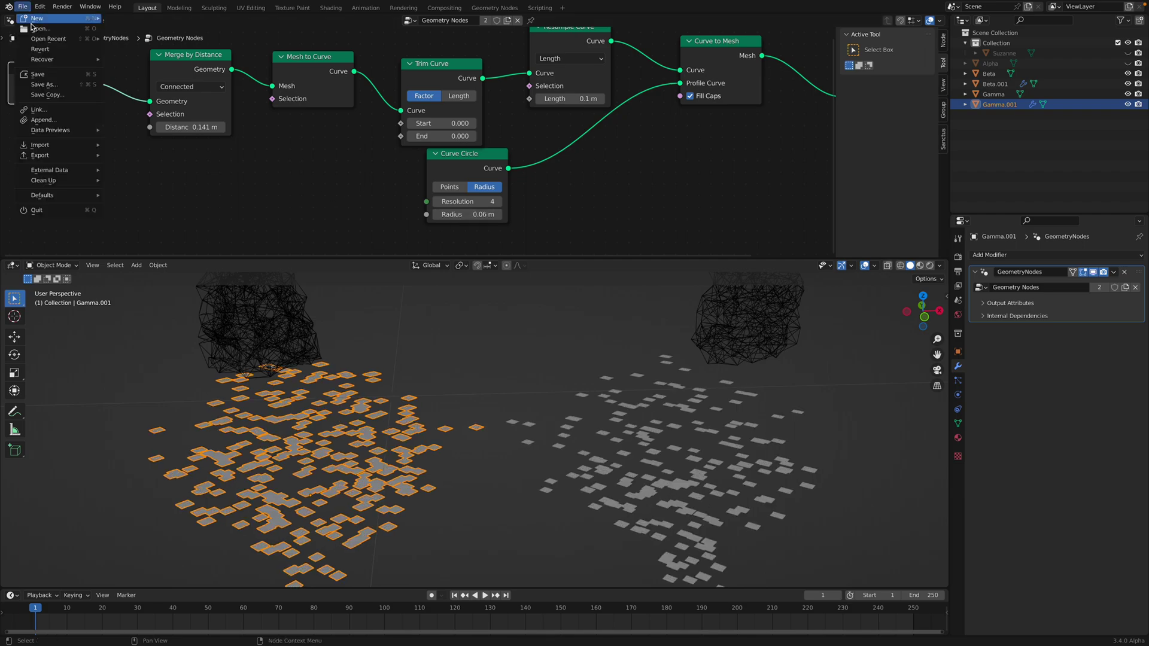
pyautogui.moveTo(93, 44)
pyautogui.click(144, 40)
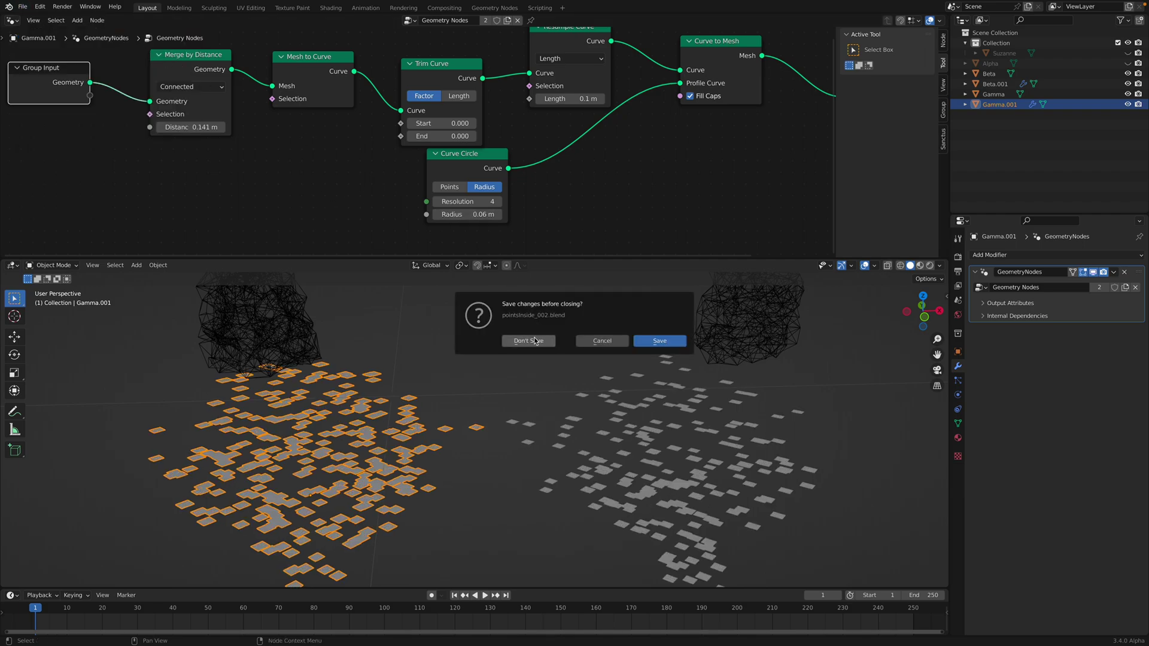
pyautogui.click(535, 340)
# Step: Select Gamma.001, move the Trim Curve node slightly up from Curve Circle and test its End factor, leaving it at 1.000
pyautogui.moveTo(556, 338); pyautogui.dragTo(555, 395, button='middle')
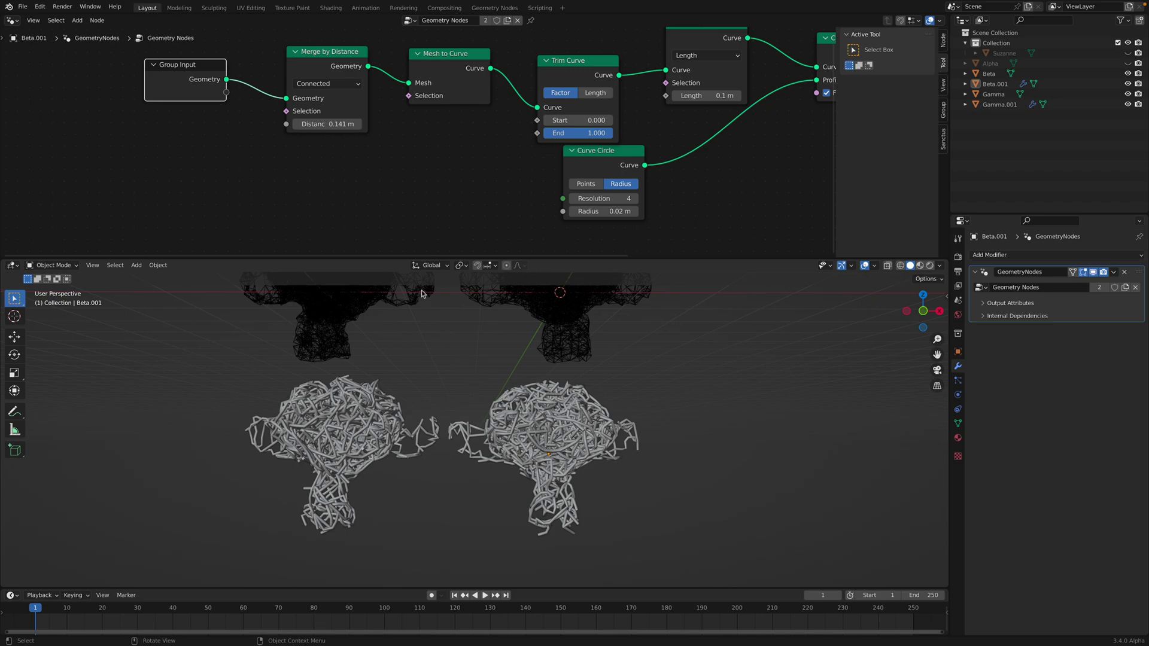
pyautogui.click(398, 428)
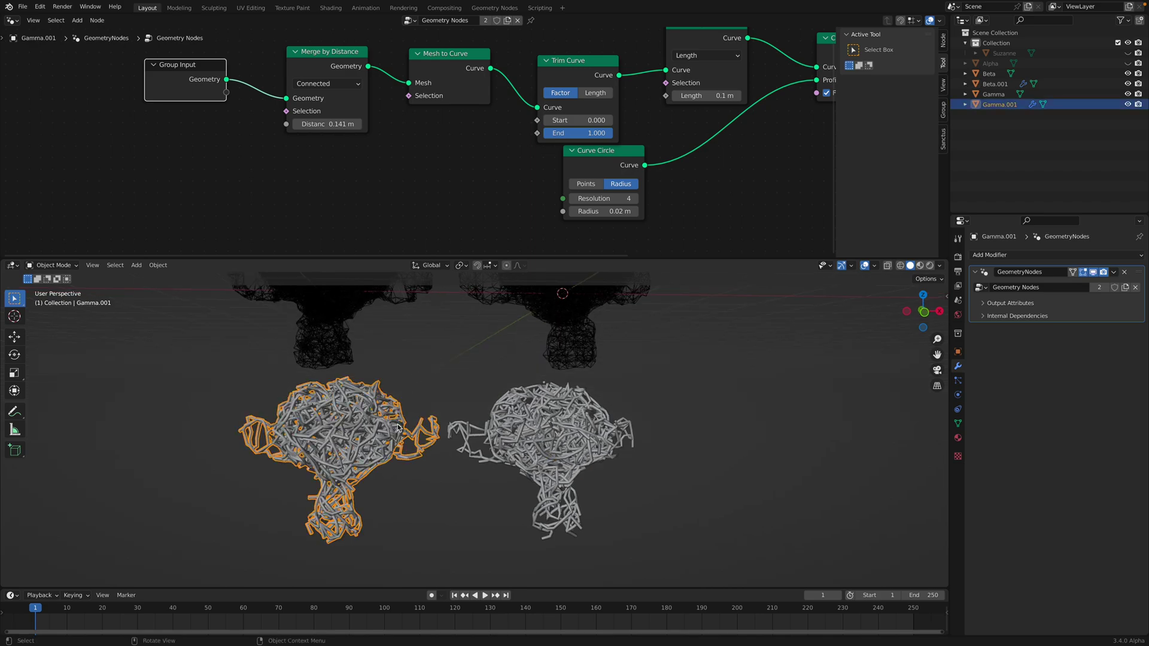
pyautogui.hscroll(3, 458, 186)
pyautogui.moveTo(523, 79); pyautogui.dragTo(520, 71)
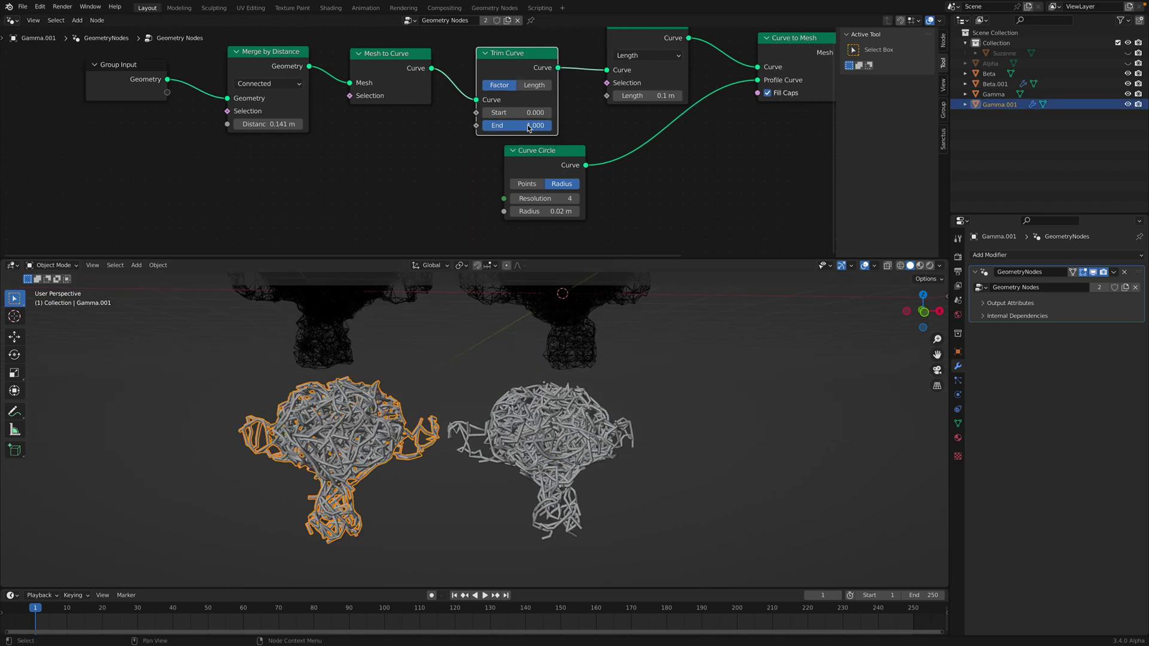
pyautogui.moveTo(530, 127)
pyautogui.mouseDown()
pyautogui.moveTo(458, 127)
pyautogui.moveTo(535, 126)
pyautogui.mouseUp()
pyautogui.moveTo(524, 126)
pyautogui.mouseDown()
pyautogui.moveTo(458, 127)
pyautogui.moveTo(524, 127)
pyautogui.mouseUp()
# Step: Enable Cavity in the viewport shading options and save the file
pyautogui.click(940, 265)
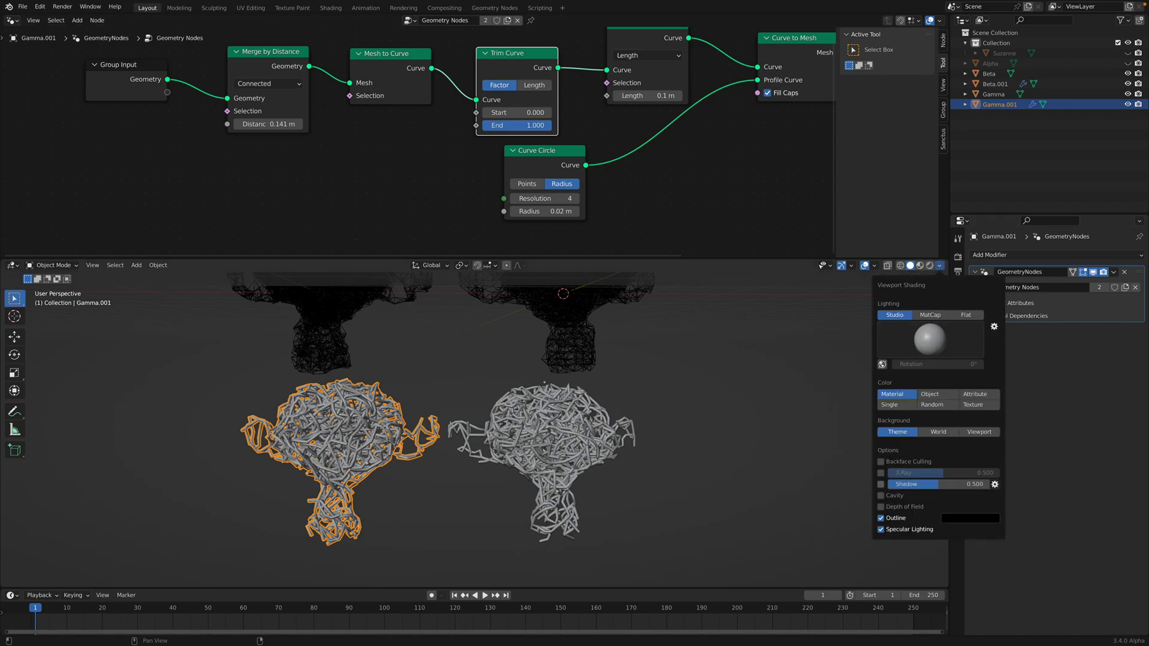
pyautogui.click(882, 496)
pyautogui.scroll(2, 681, 376)
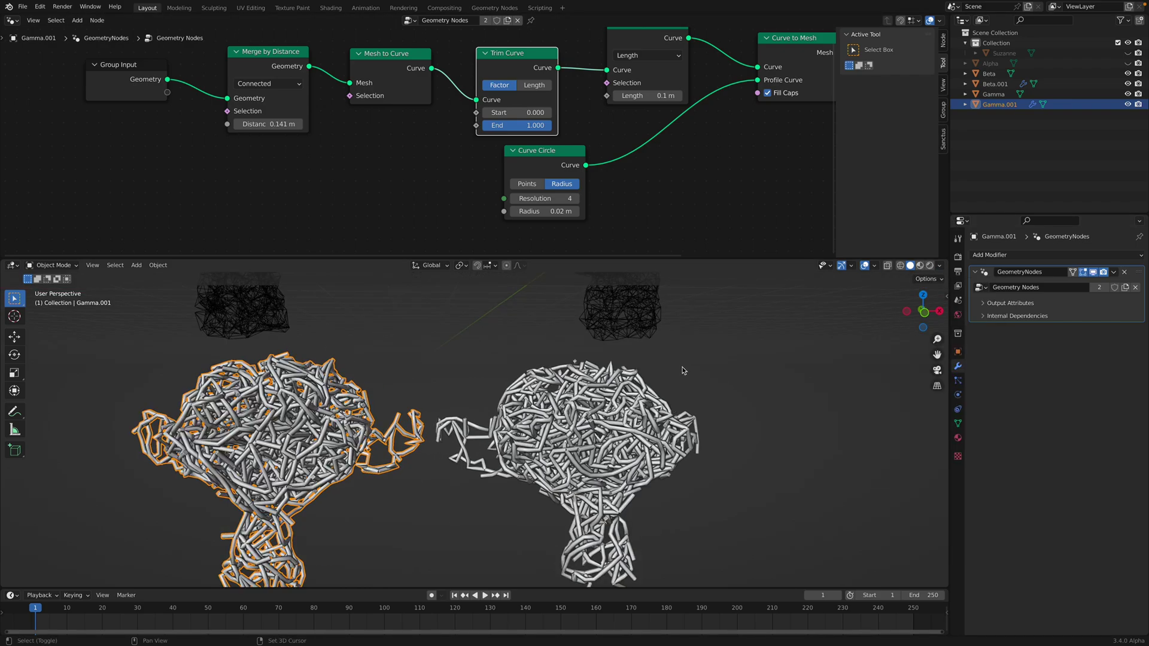
pyautogui.keyDown('shift'); pyautogui.moveTo(683, 370); pyautogui.dragTo(688, 349, button='middle'); pyautogui.keyUp('shift')
pyautogui.scroll(-1, 689, 349)
pyautogui.hotkey('ctrl', 's')
# Step: Enlarge the 3D viewport over the node editor, align it to the front view and deselect Gamma.001
pyautogui.moveTo(690, 258); pyautogui.dragTo(690, 153)
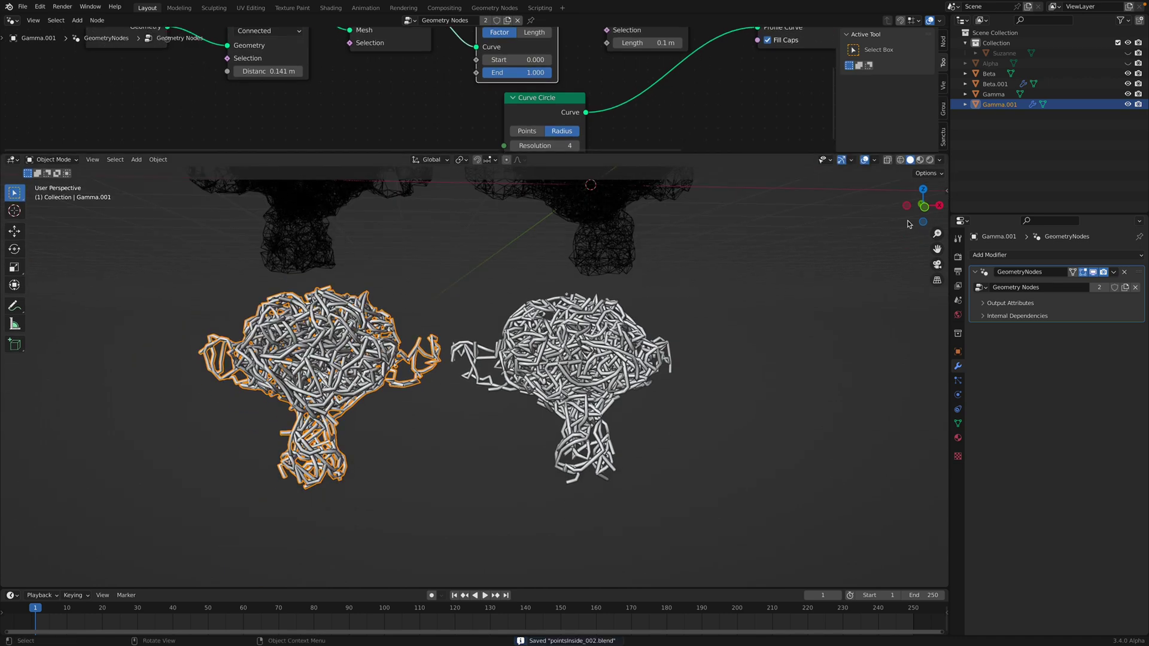
pyautogui.click(923, 205)
pyautogui.click(924, 207)
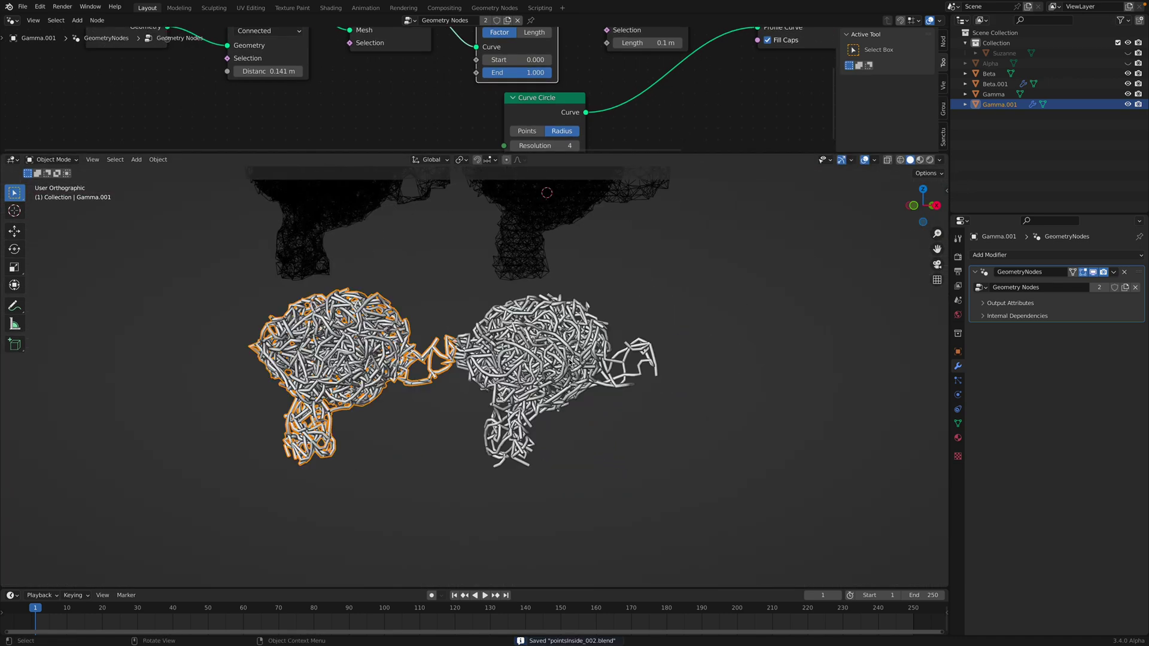
pyautogui.click(438, 304)
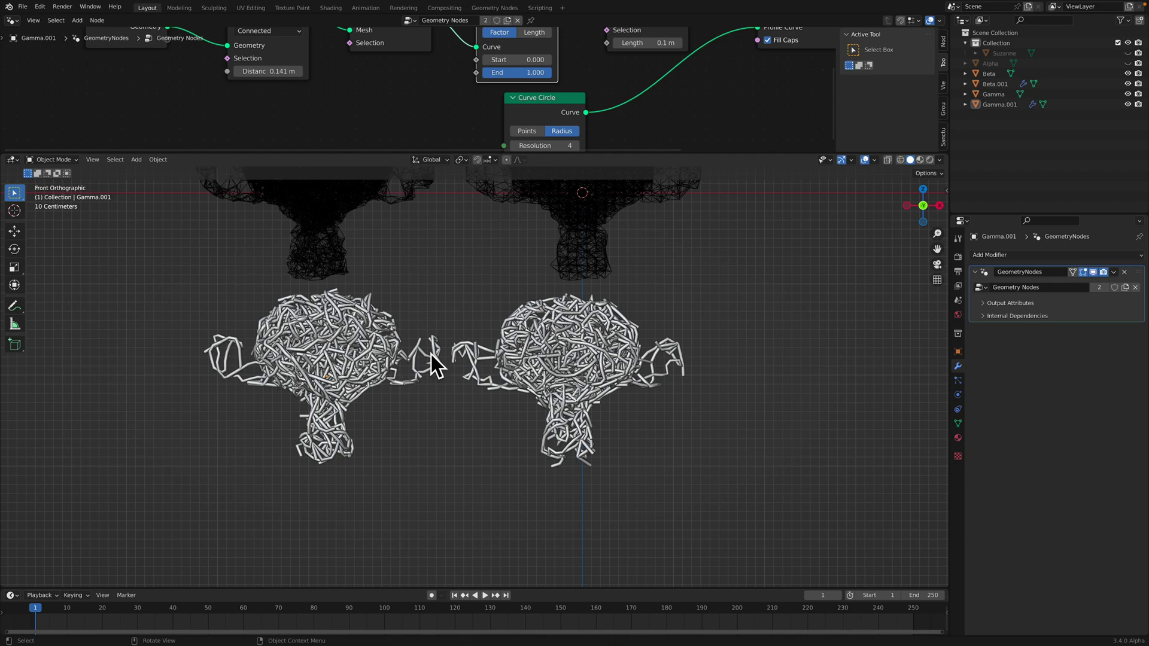
# Step: Compare the source network Gamma with the tube mesh Gamma.001 by selecting each, save the file and deselect everything
pyautogui.scroll(-2, 386, 337)
pyautogui.click(367, 250)
pyautogui.scroll(2, 373, 248)
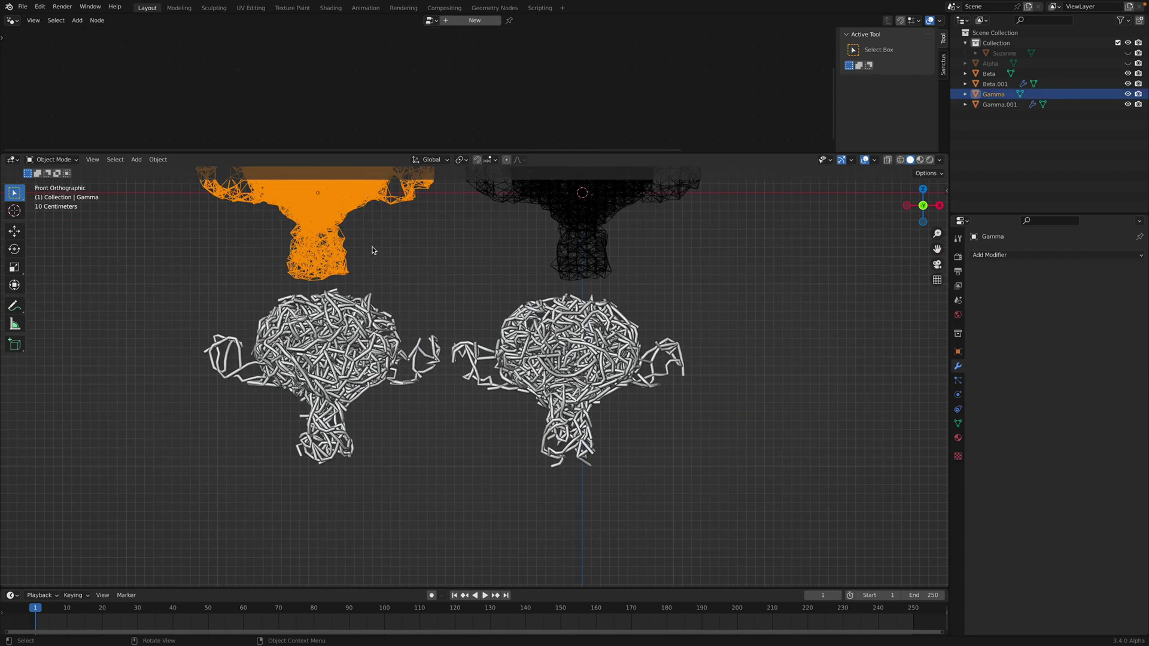
pyautogui.scroll(-2, 375, 247)
pyautogui.scroll(1, 392, 313)
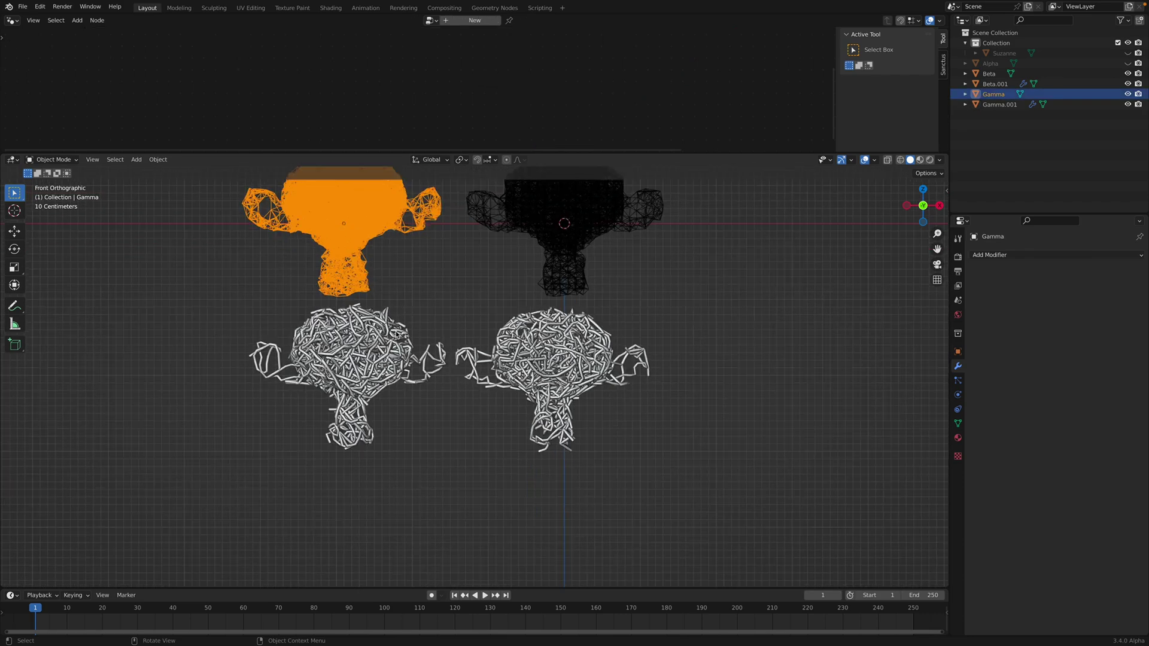
pyautogui.click(383, 339)
pyautogui.scroll(2, 442, 302)
pyautogui.hotkey('ctrl', 's')
pyautogui.click(476, 289)
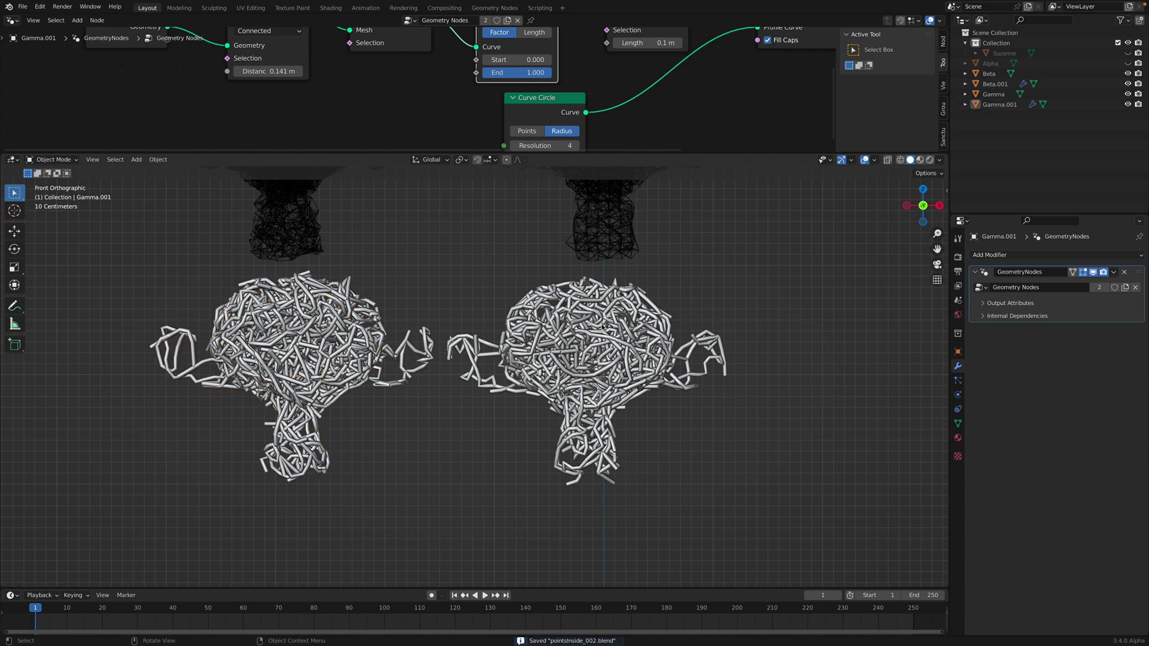
# Step: Add a Subdivision modifier at level 2 to Gamma.001 and select Beta.001
pyautogui.click(602, 339)
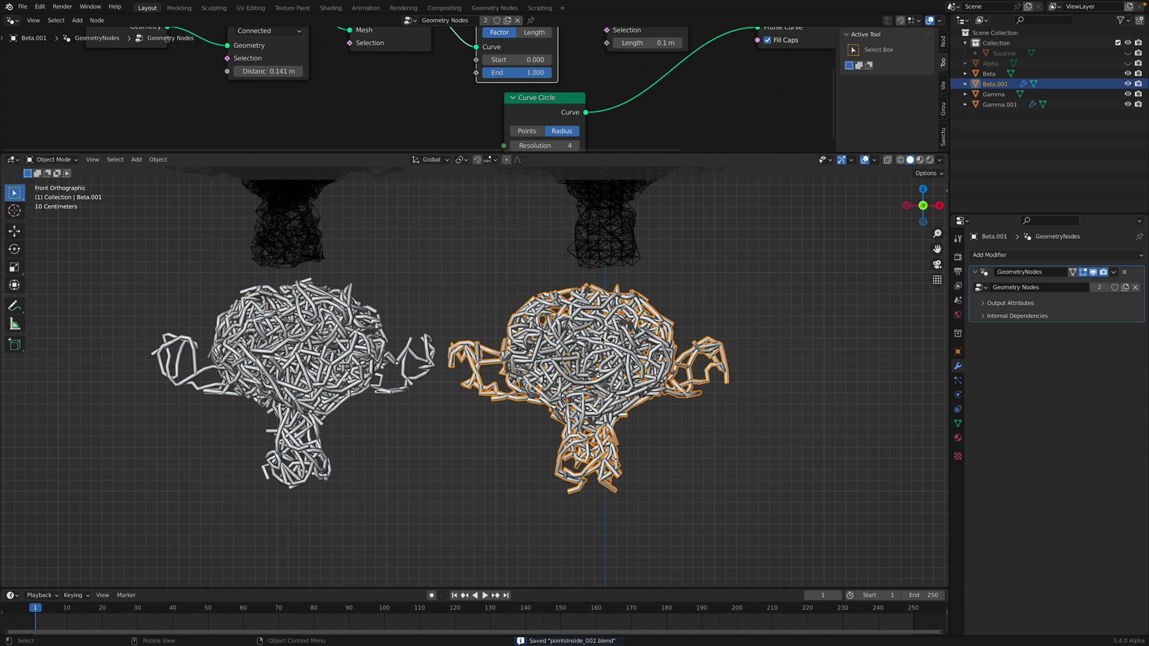
pyautogui.click(368, 331)
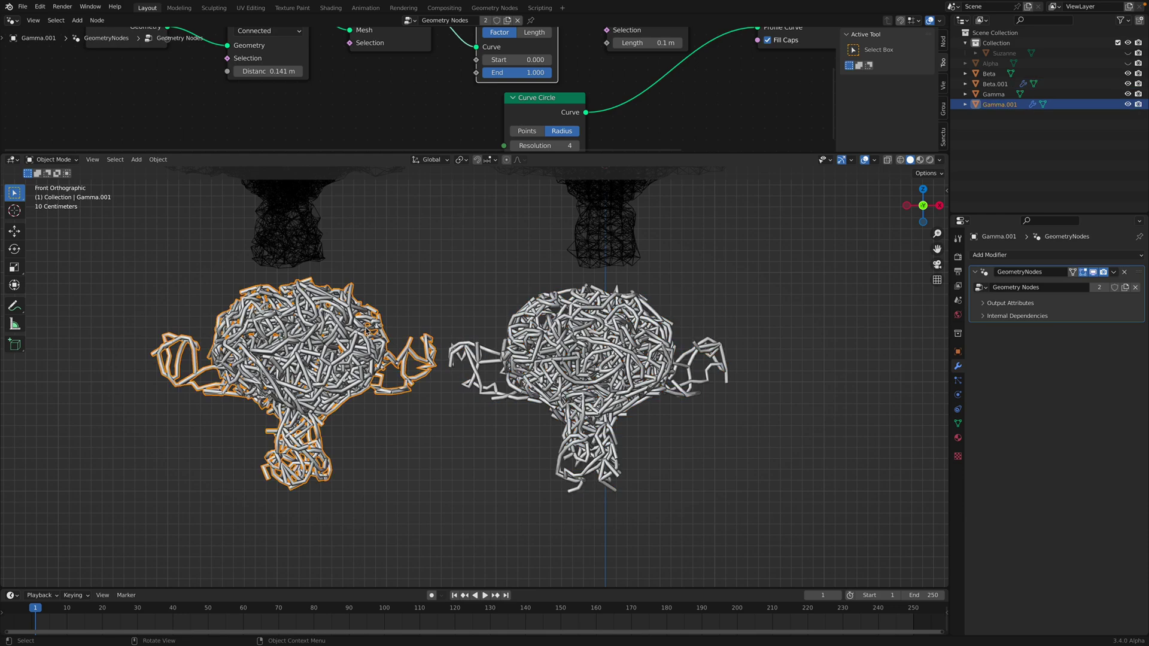
pyautogui.hotkey('ctrl', '2')
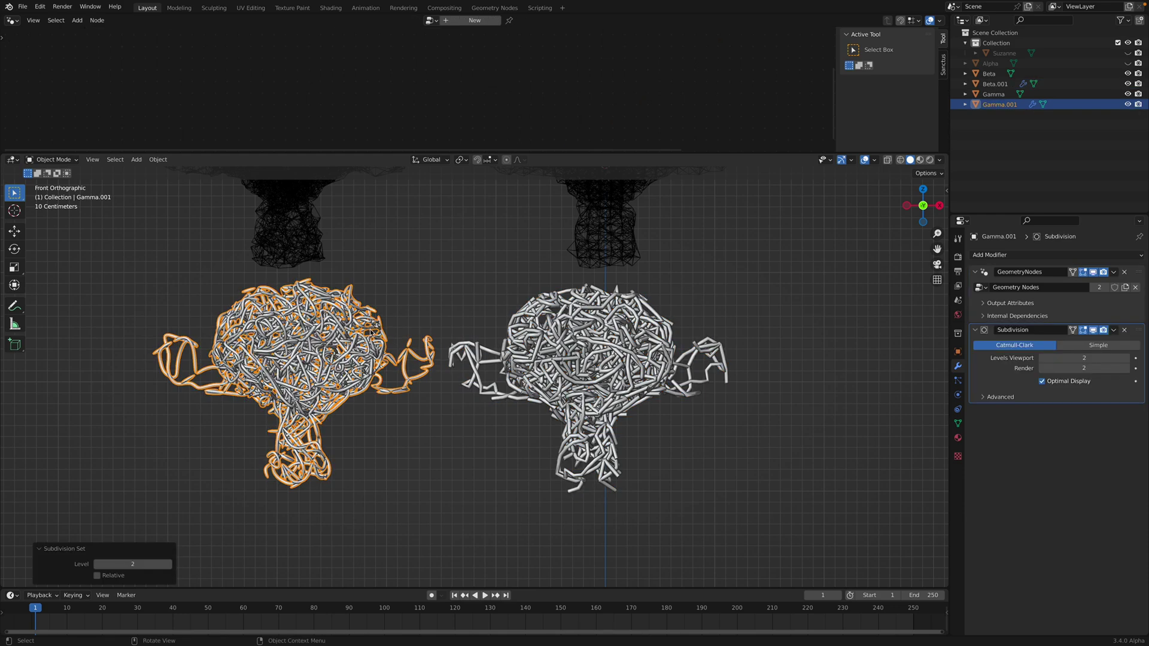
pyautogui.click(1140, 276)
pyautogui.click(611, 363)
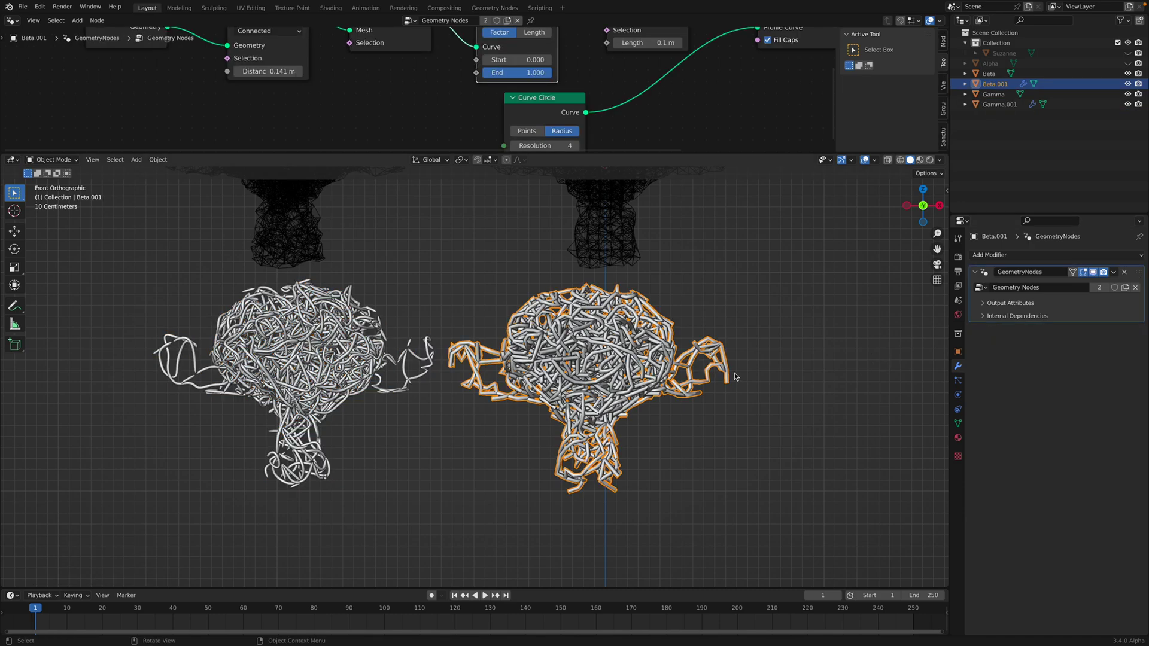
# Step: Add a Subdivision modifier at level 2 to Beta.001, deselect everything and save the file
pyautogui.hotkey('ctrl', '2')
pyautogui.click(754, 319)
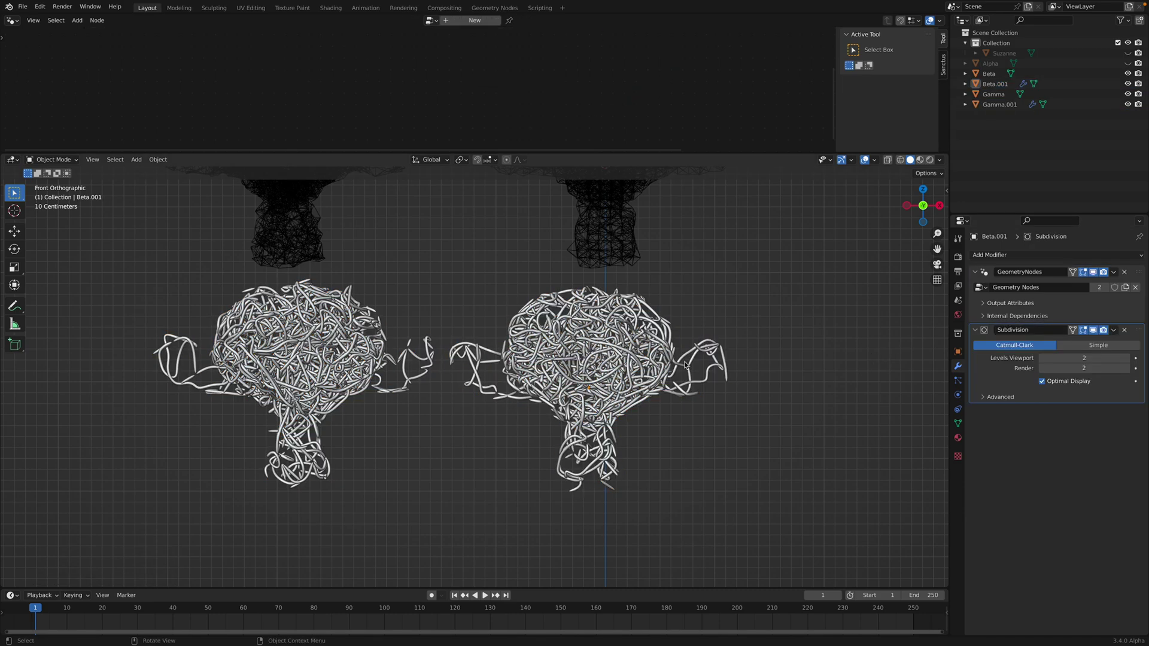
pyautogui.scroll(2, 755, 319)
pyautogui.hotkey('ctrl', 's')
pyautogui.scroll(-1, 663, 376)
pyautogui.keyDown('shift'); pyautogui.moveTo(662, 376); pyautogui.dragTo(686, 385, button='middle'); pyautogui.keyUp('shift')
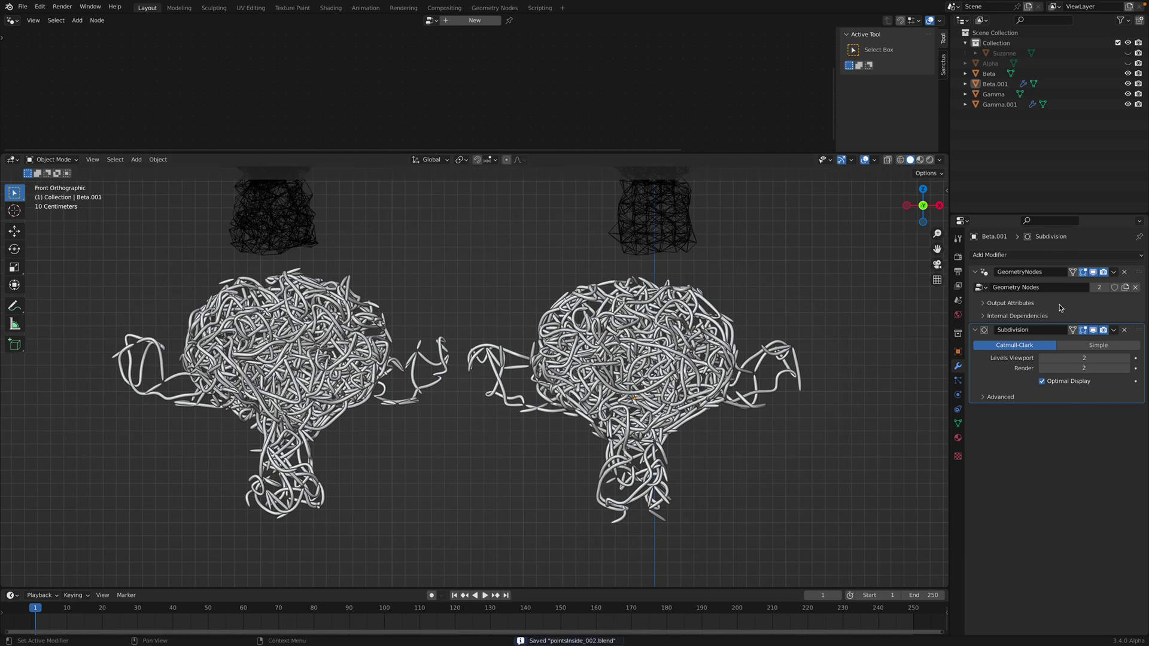
# Step: Make Beta.001's GeometryNodes modifier active, enlarge the node editor and reposition the Resample Curve node
pyautogui.click(1143, 276)
pyautogui.moveTo(690, 153); pyautogui.dragTo(691, 277)
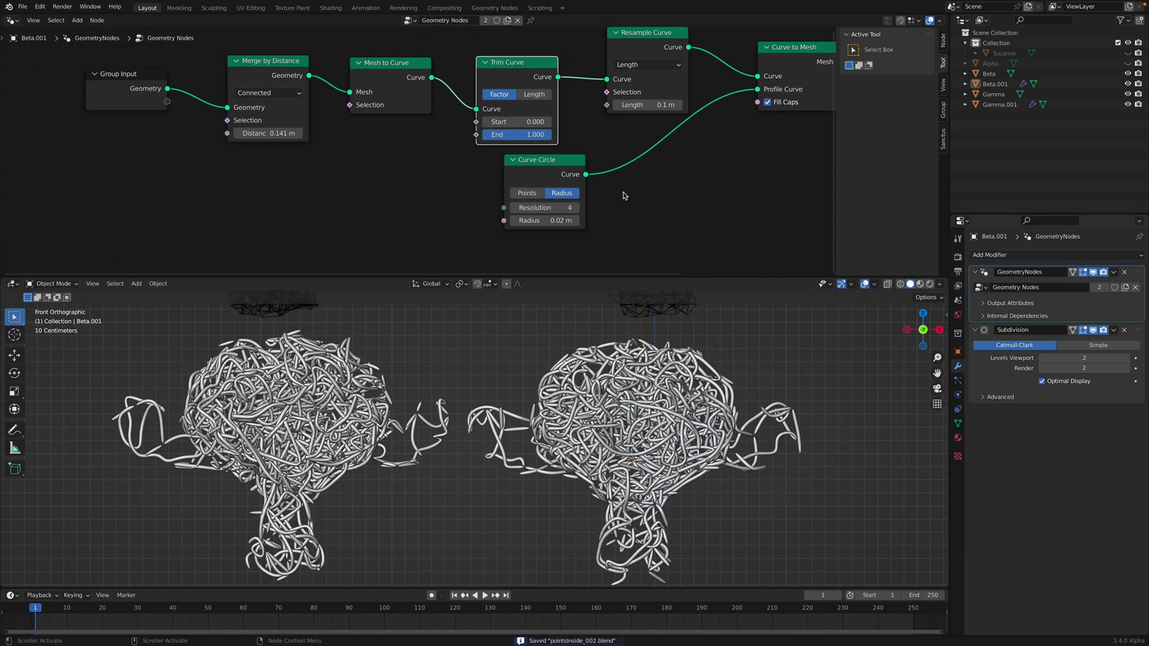
pyautogui.moveTo(652, 30); pyautogui.dragTo(563, 93, button='middle')
pyautogui.moveTo(563, 93); pyautogui.dragTo(547, 94)
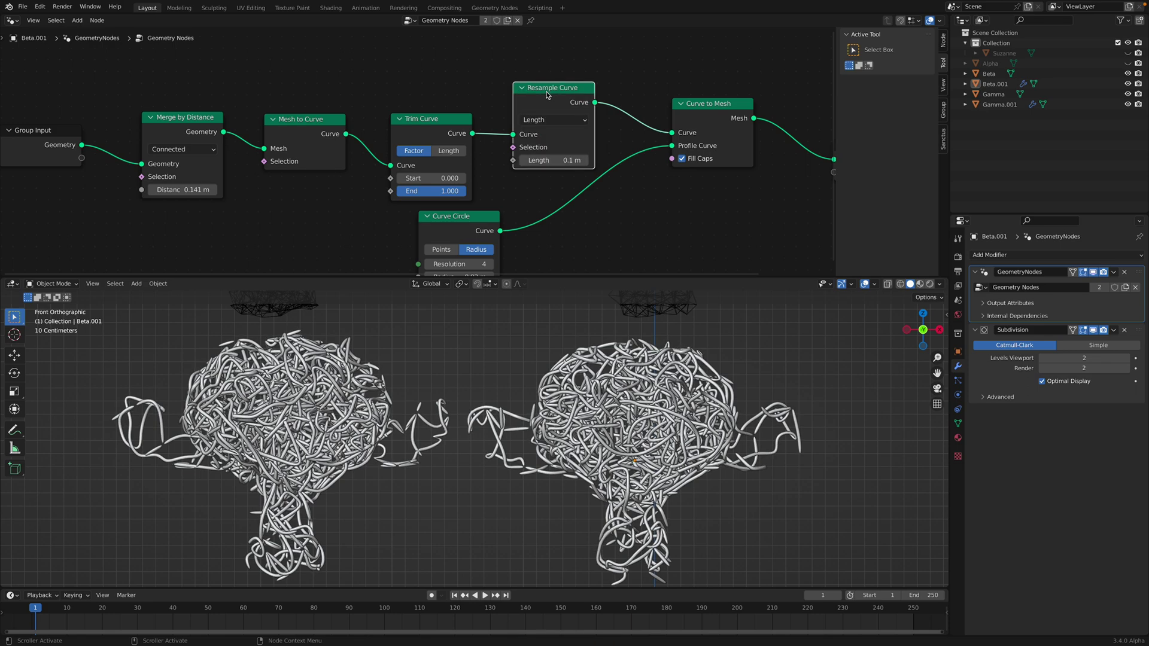
# Step: Keep the Resample Curve node in Length mode, set its length to 0.52 m and save the file
pyautogui.click(547, 119)
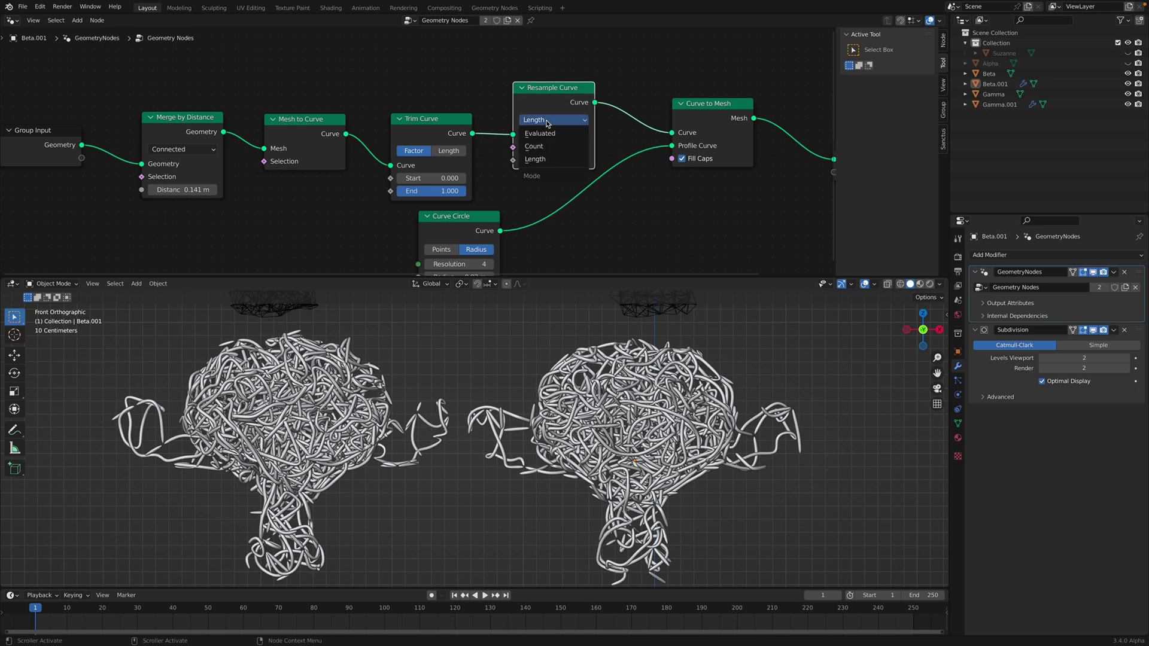
pyautogui.click(535, 158)
pyautogui.moveTo(550, 160); pyautogui.dragTo(601, 161)
pyautogui.moveTo(705, 177); pyautogui.dragTo(624, 161, button='middle')
pyautogui.scroll(-3, 625, 162)
pyautogui.hotkey('ctrl', 's')
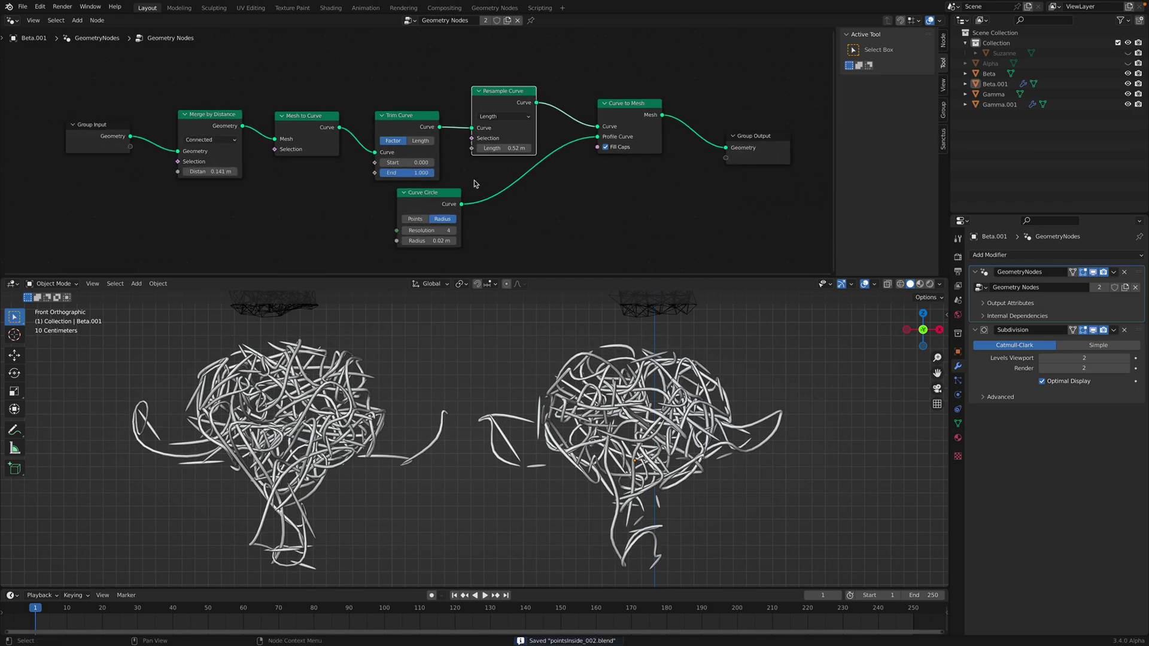
# Step: Move the Trim Curve node between Resample Curve and Curve to Mesh, place Curve Circle below and save the file
pyautogui.moveTo(443, 196); pyautogui.dragTo(541, 187)
pyautogui.keyDown('alt'); pyautogui.moveTo(412, 120); pyautogui.dragTo(610, 91); pyautogui.keyUp('alt')
pyautogui.moveTo(602, 142); pyautogui.dragTo(634, 142)
pyautogui.scroll(-2, 629, 140)
pyautogui.moveTo(482, 107); pyautogui.dragTo(415, 96)
pyautogui.moveTo(575, 95); pyautogui.dragTo(507, 89)
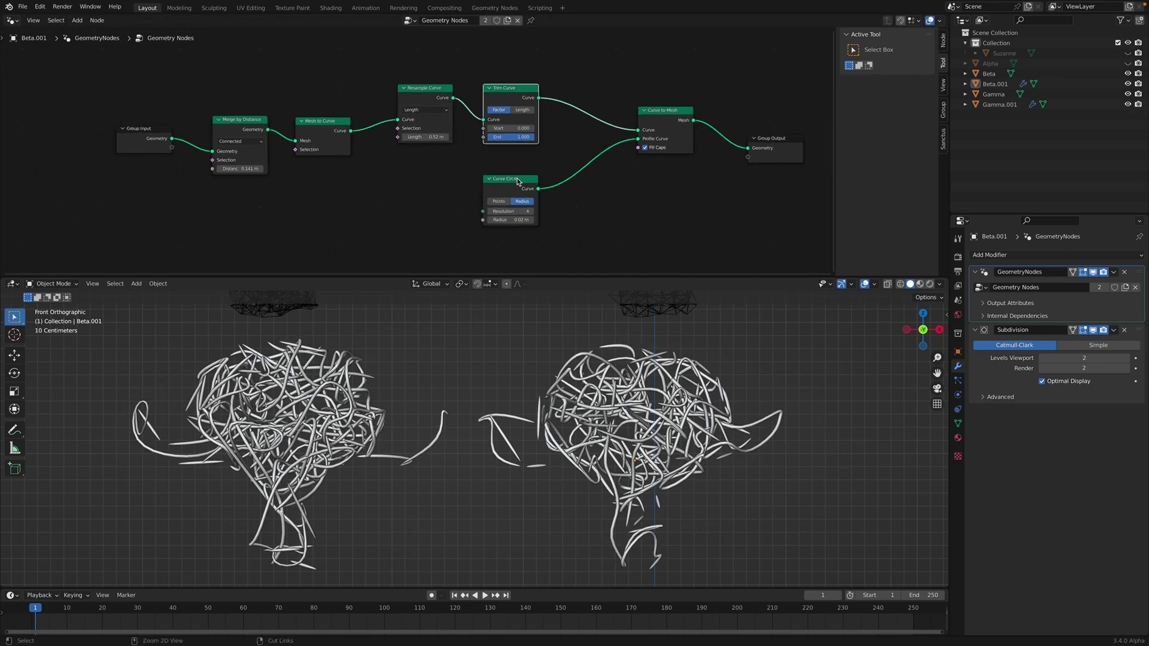
pyautogui.moveTo(506, 179); pyautogui.dragTo(460, 186)
pyautogui.hotkey('ctrl', 's')
# Step: Tidy the node tree by spacing the output, Curve to Mesh, Curve Circle, Resample Curve, Mesh to Curve and Merge by Distance nodes
pyautogui.moveTo(664, 111); pyautogui.dragTo(614, 109)
pyautogui.moveTo(772, 142); pyautogui.dragTo(711, 135)
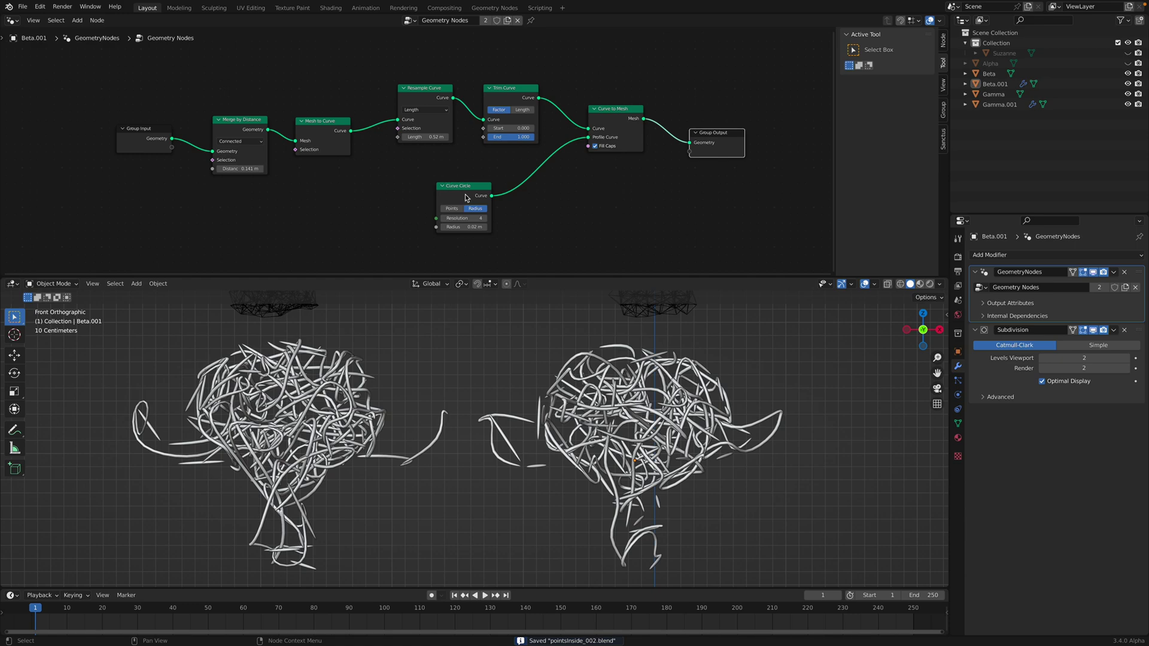
pyautogui.moveTo(467, 197); pyautogui.dragTo(510, 171)
pyautogui.scroll(1, 510, 171)
pyautogui.moveTo(409, 96); pyautogui.dragTo(395, 94)
pyautogui.moveTo(320, 120); pyautogui.dragTo(323, 111)
pyautogui.moveTo(232, 121); pyautogui.dragTo(242, 108)
pyautogui.scroll(2, 241, 109)
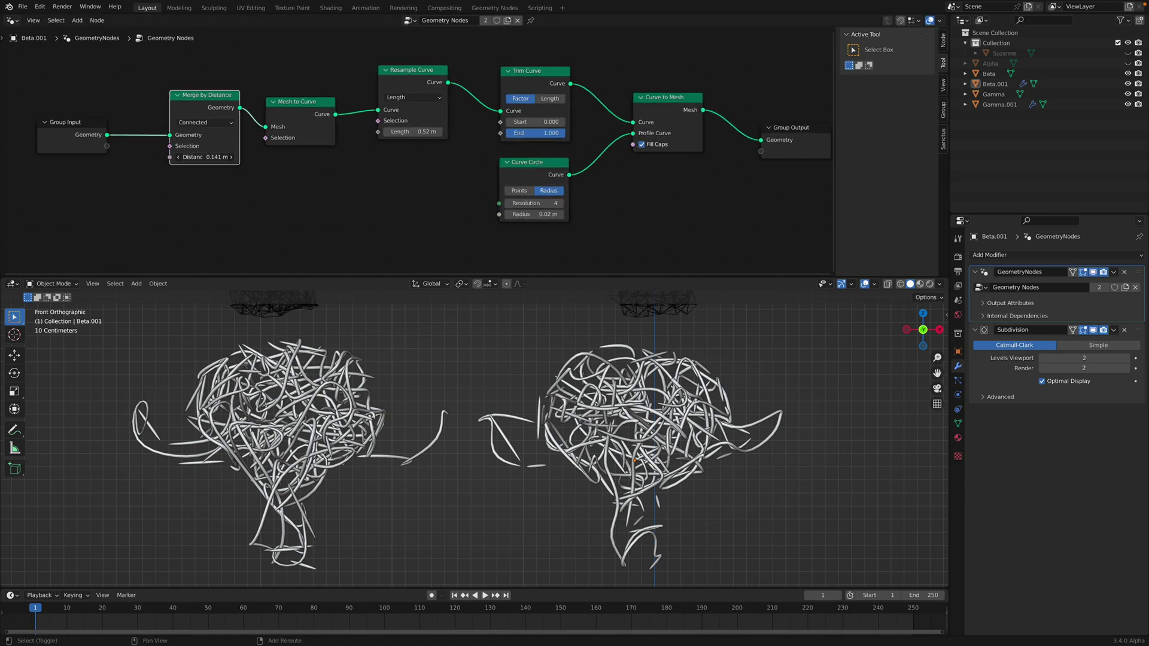
# Step: Set the Merge by Distance node's distance to 0.081 m and save the file
pyautogui.moveTo(203, 157)
pyautogui.keyDown('shift'); pyautogui.mouseDown()
pyautogui.moveTo(257, 157)
pyautogui.moveTo(190, 157)
pyautogui.mouseUp(); pyautogui.keyUp('shift')
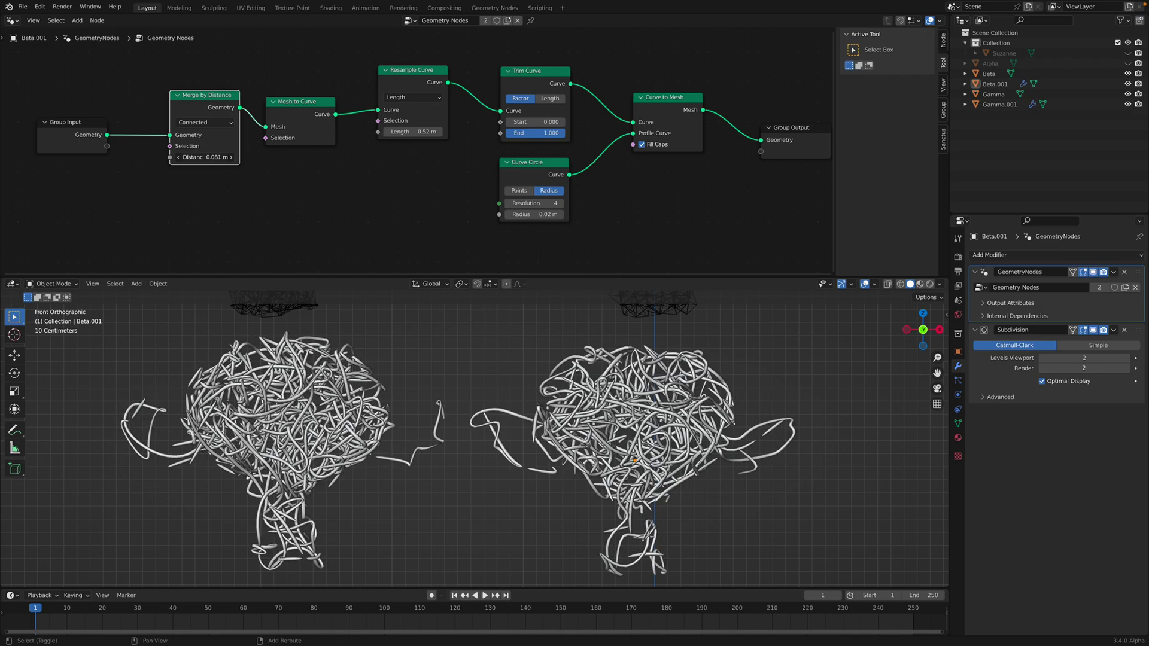
pyautogui.hotkey('ctrl', 's')
pyautogui.moveTo(545, 135)
pyautogui.mouseDown()
pyautogui.moveTo(484, 135)
pyautogui.moveTo(554, 136)
pyautogui.mouseUp()
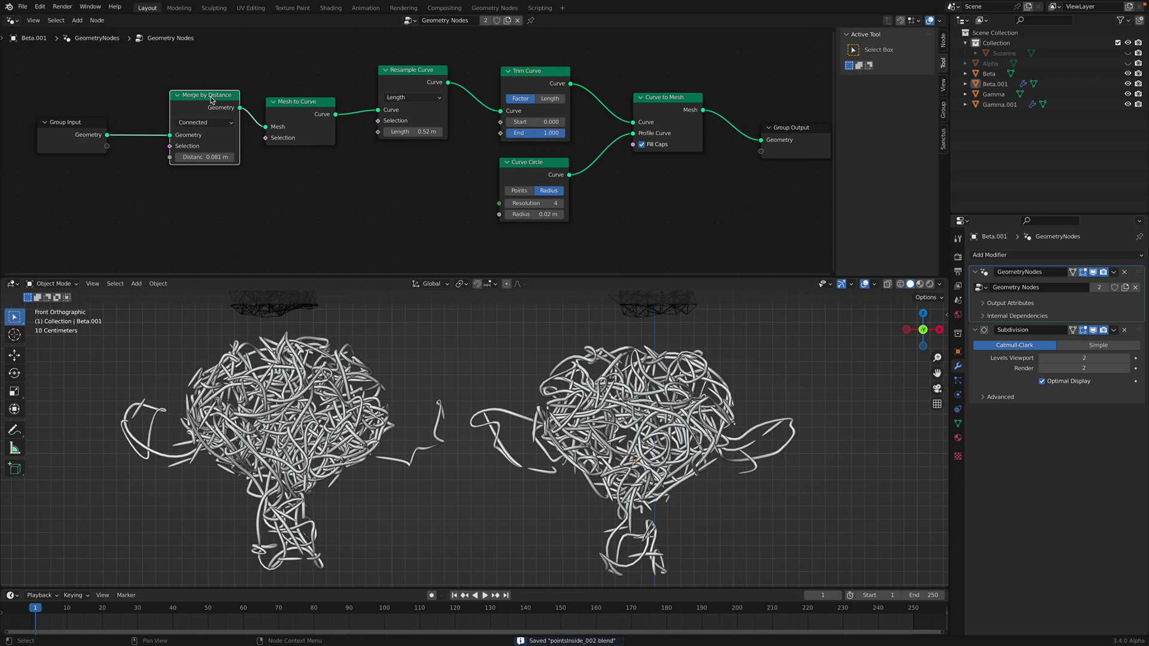
# Step: Mute and unmute the Merge by Distance and Mesh to Curve nodes to check their effect
pyautogui.press('m')
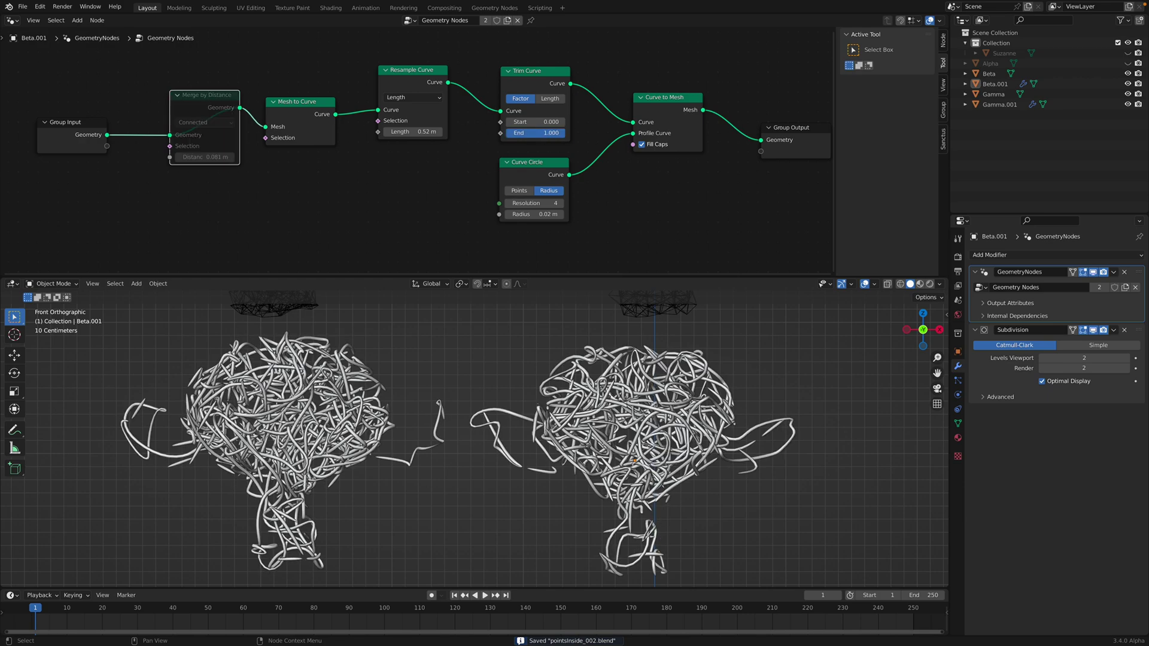
pyautogui.moveTo(546, 134)
pyautogui.mouseDown()
pyautogui.moveTo(493, 134)
pyautogui.moveTo(551, 133)
pyautogui.mouseUp()
pyautogui.press('m')
pyautogui.click(307, 104)
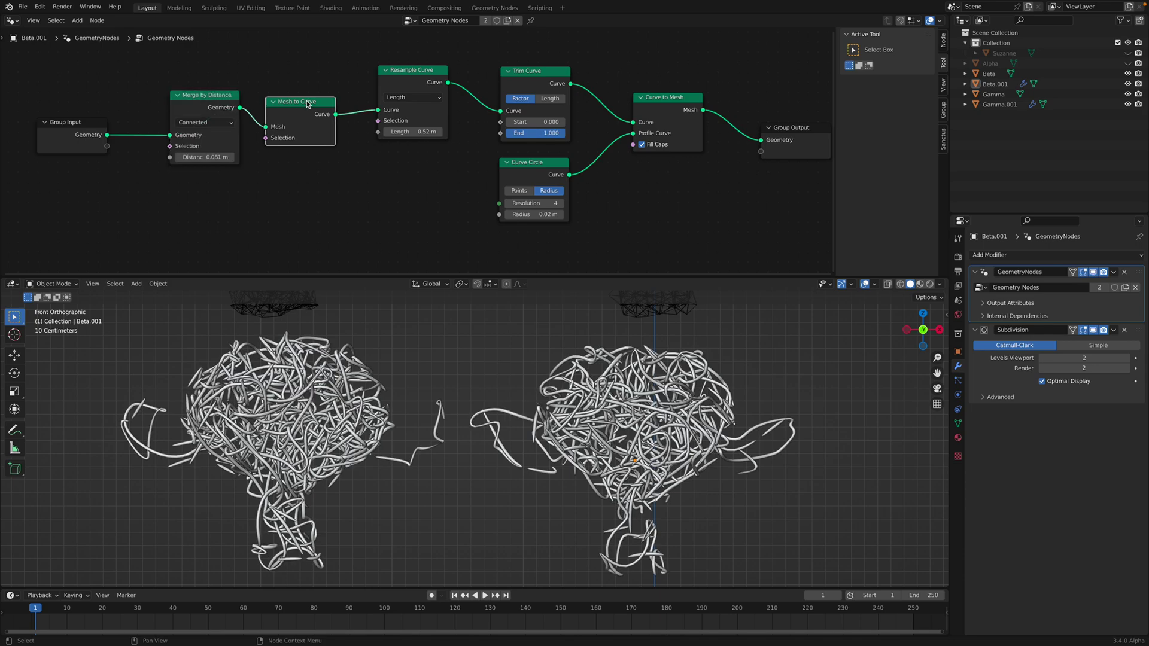
pyautogui.press('m')
pyautogui.press('m')
# Step: Align the Mesh to Curve and Resample Curve nodes, set the resample length to 0.74 m and save the file
pyautogui.moveTo(305, 111); pyautogui.dragTo(307, 99)
pyautogui.moveTo(393, 83); pyautogui.dragTo(389, 87)
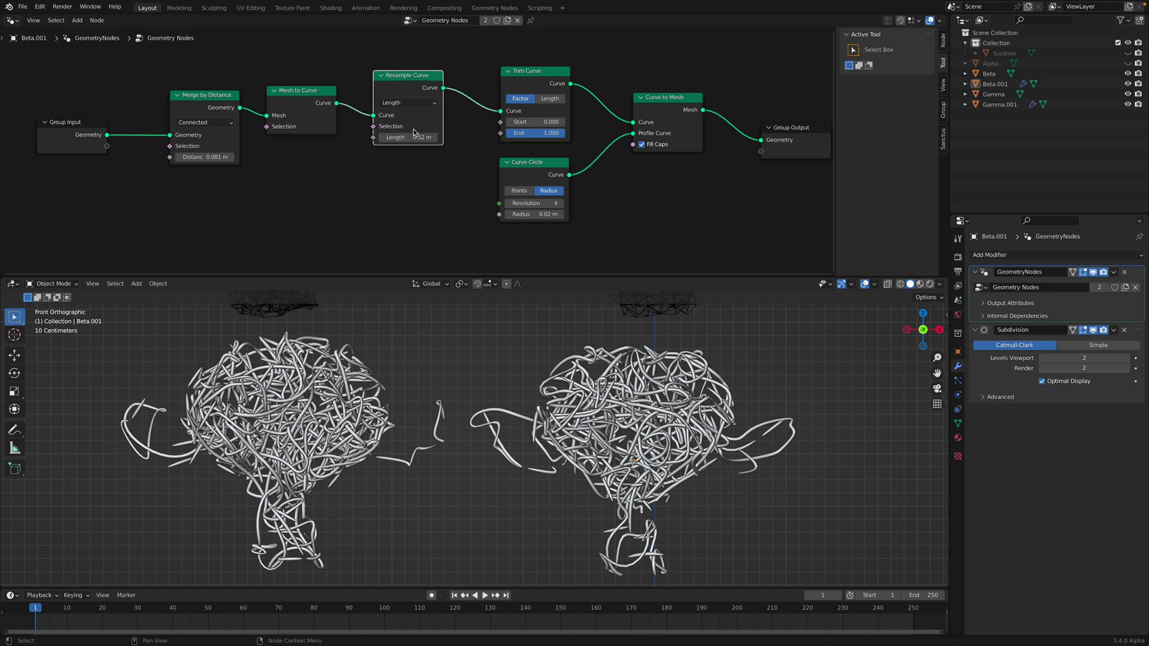
pyautogui.keyDown('shift'); pyautogui.moveTo(415, 137); pyautogui.dragTo(455, 137); pyautogui.keyUp('shift')
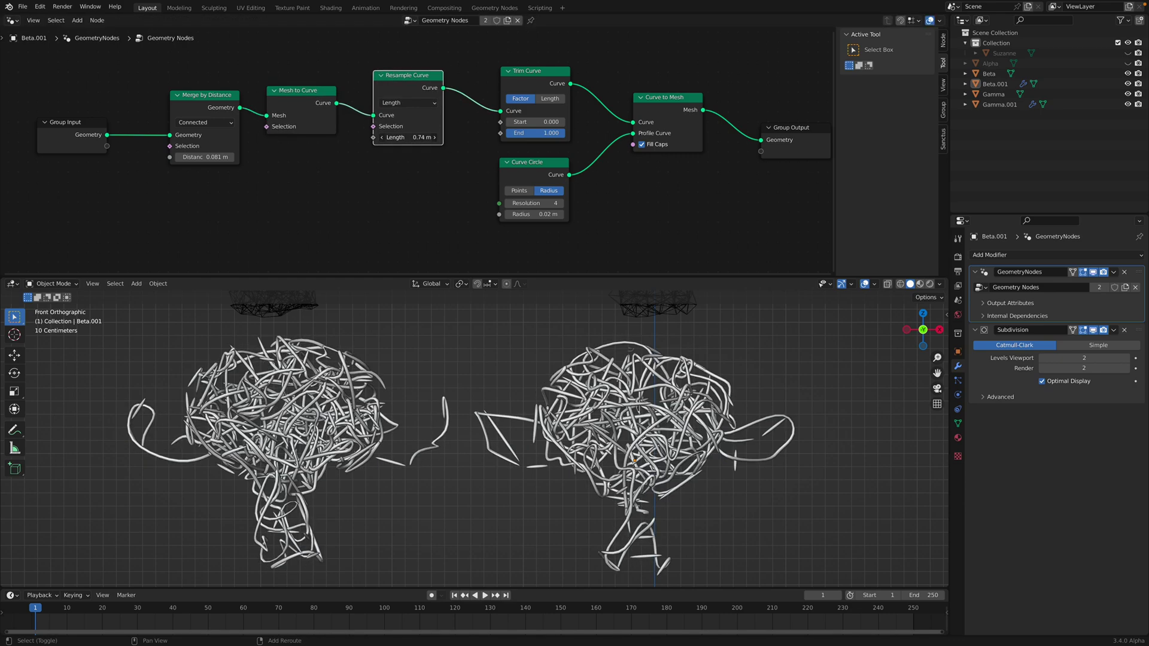
pyautogui.hotkey('ctrl', 's')
# Step: Try the Trim Curve node's Length mode with different end values and return it to Factor mode
pyautogui.click(550, 98)
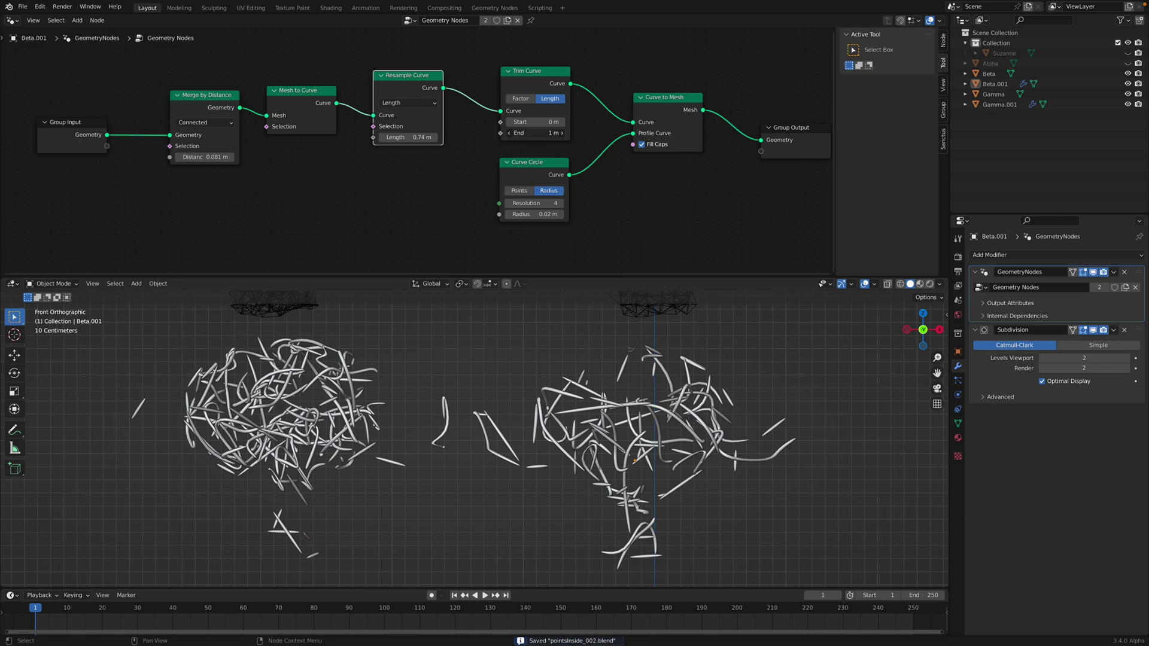
pyautogui.moveTo(537, 133)
pyautogui.mouseDown()
pyautogui.moveTo(574, 133)
pyautogui.moveTo(493, 133)
pyautogui.moveTo(556, 136)
pyautogui.mouseUp()
pyautogui.click(530, 99)
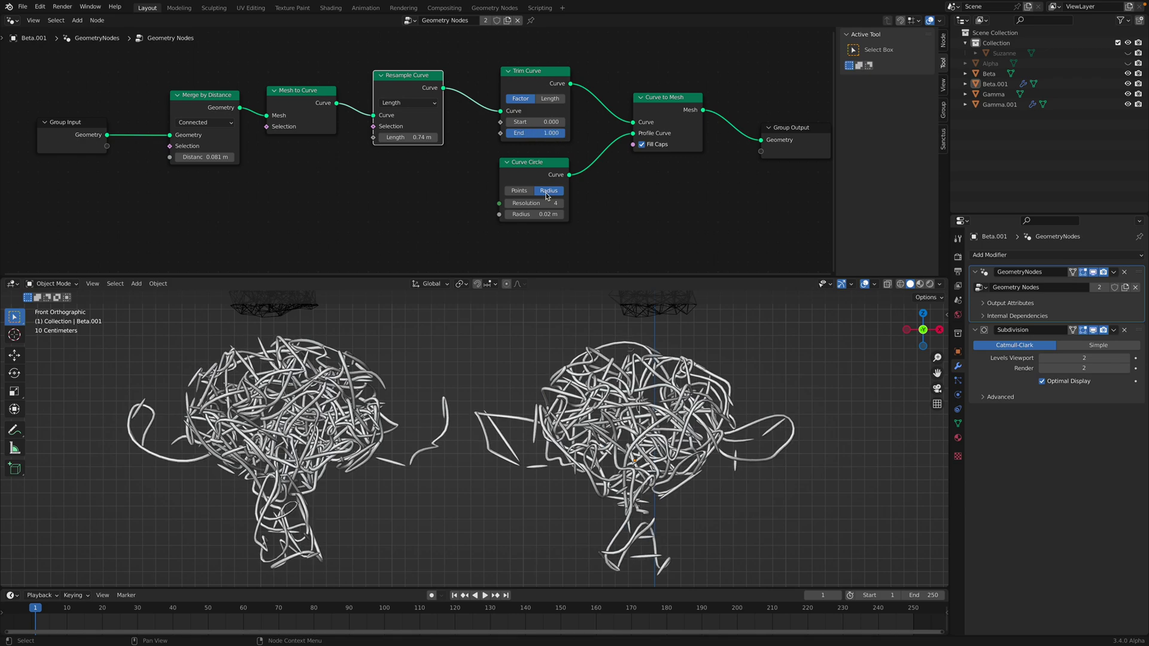
# Step: Test Curve Circle resolutions of 2 and 3 and return the resolution to 4
pyautogui.click(548, 203)
pyautogui.write('2')
pyautogui.press('Return')
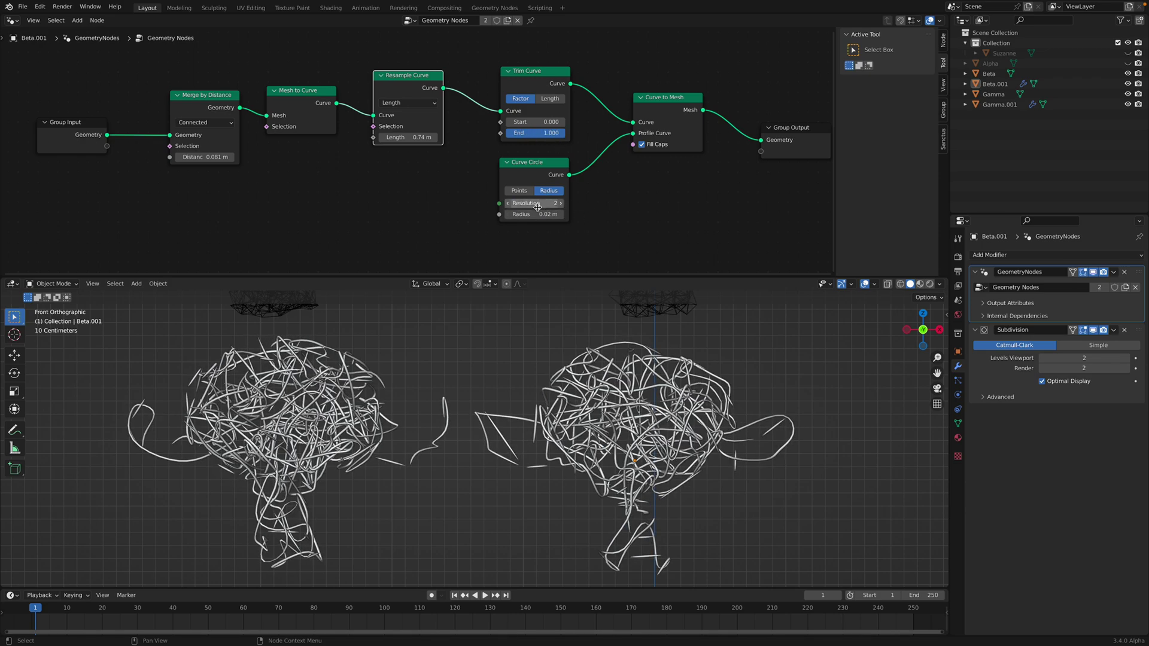
pyautogui.click(538, 208)
pyautogui.write('3')
pyautogui.press('Return')
pyautogui.click(546, 206)
pyautogui.write('4')
pyautogui.press('Return')
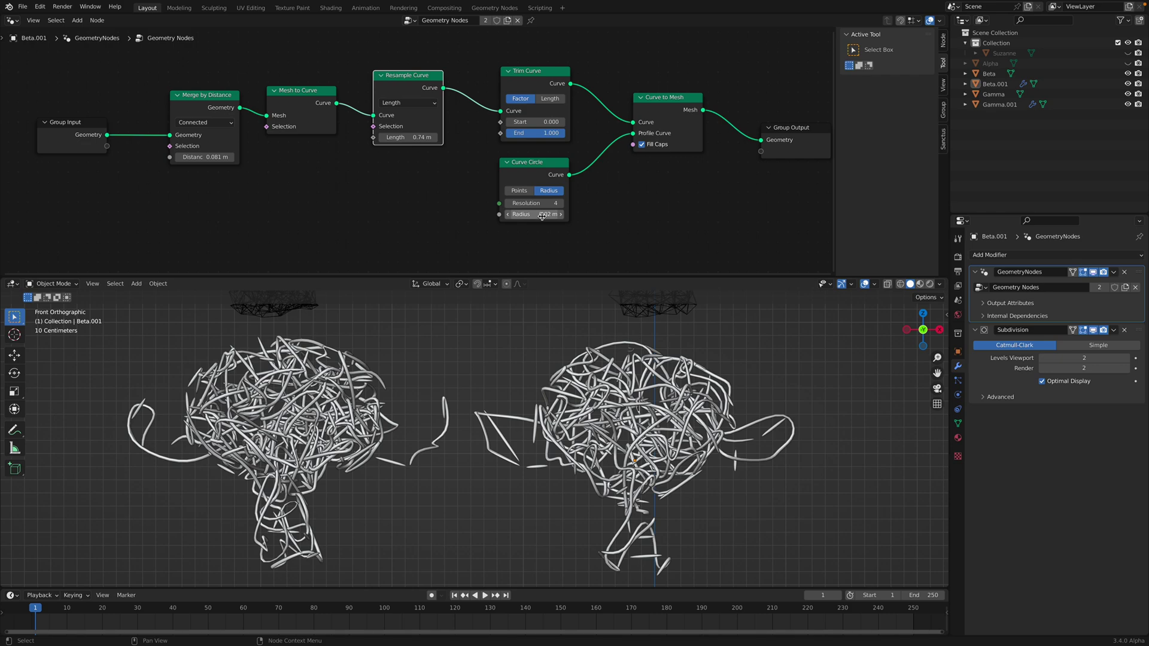
# Step: Turn Fill Caps on the Curve to Mesh node off and on again, and save the file
pyautogui.click(650, 146)
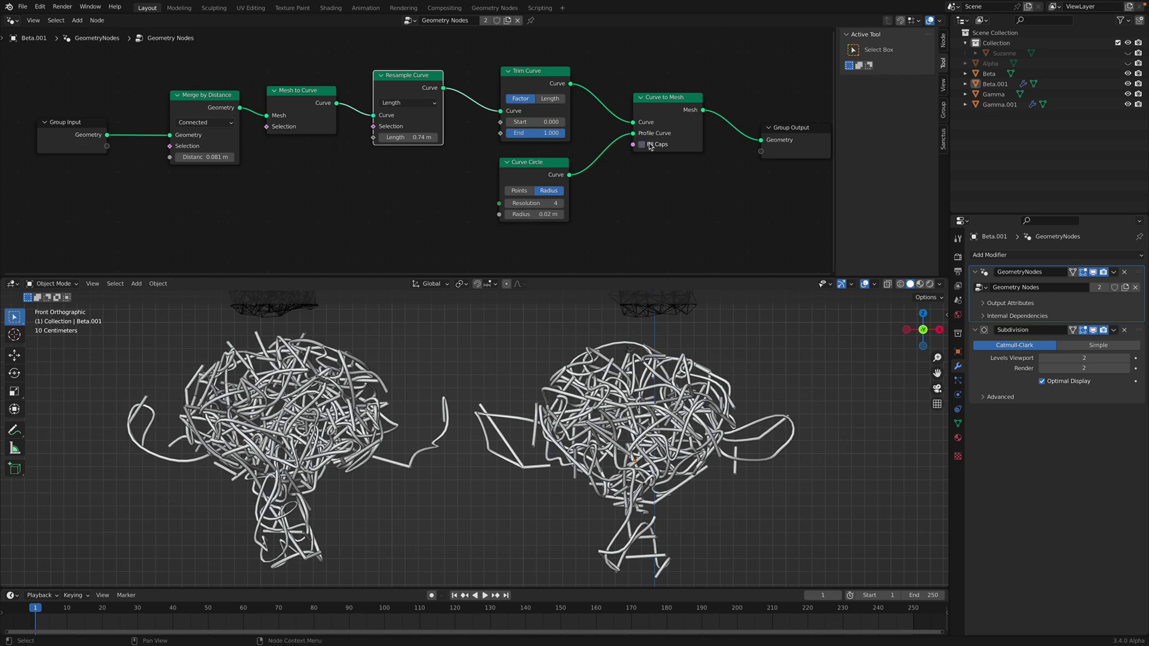
pyautogui.click(650, 146)
pyautogui.hotkey('ctrl', 's')
# Step: Duplicate Gamma.001 and move the copy about 5.02 m along X, beyond Beta.001
pyautogui.click(359, 376)
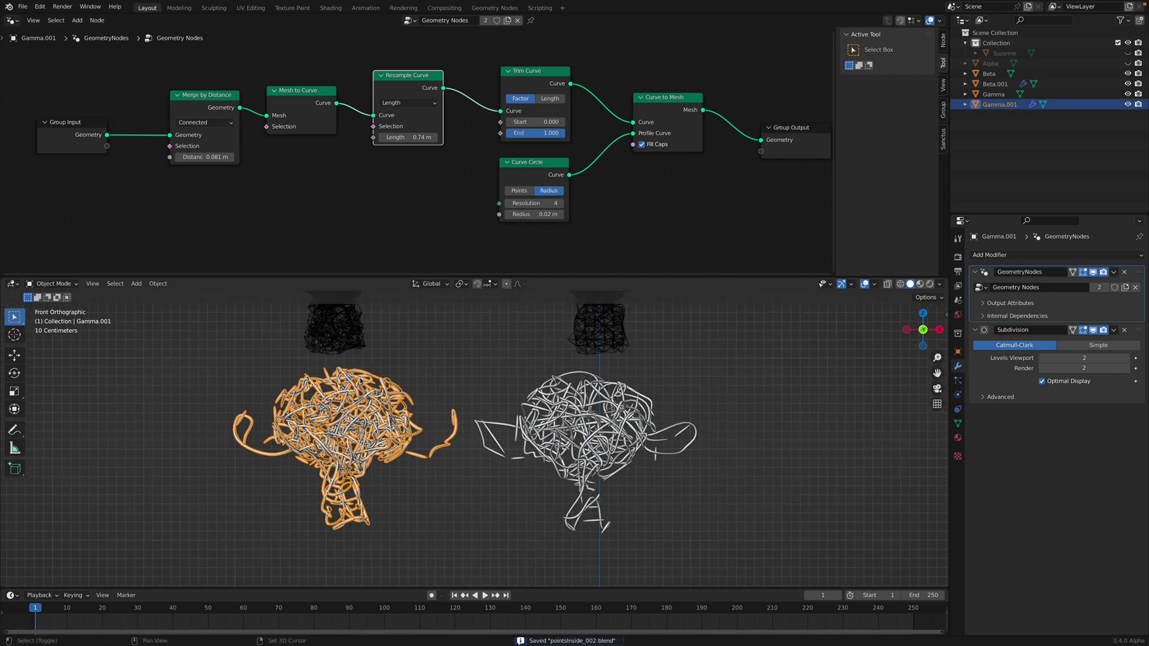
pyautogui.scroll(-2, 359, 376)
pyautogui.hotkey('shift', 'd')
pyautogui.press('x')
pyautogui.click(765, 392)
pyautogui.scroll(4, 586, 383)
# Step: Convert the duplicated object Gamma.002 to a mesh
pyautogui.rightClick(738, 379)
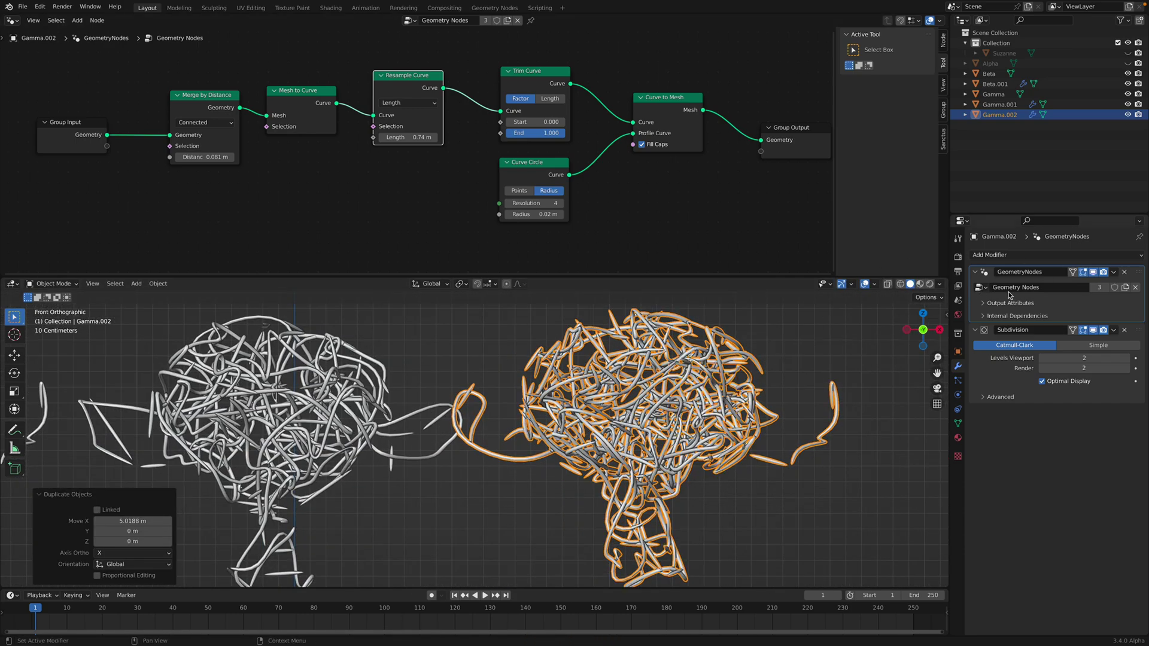
pyautogui.rightClick(745, 374)
pyautogui.moveTo(709, 412)
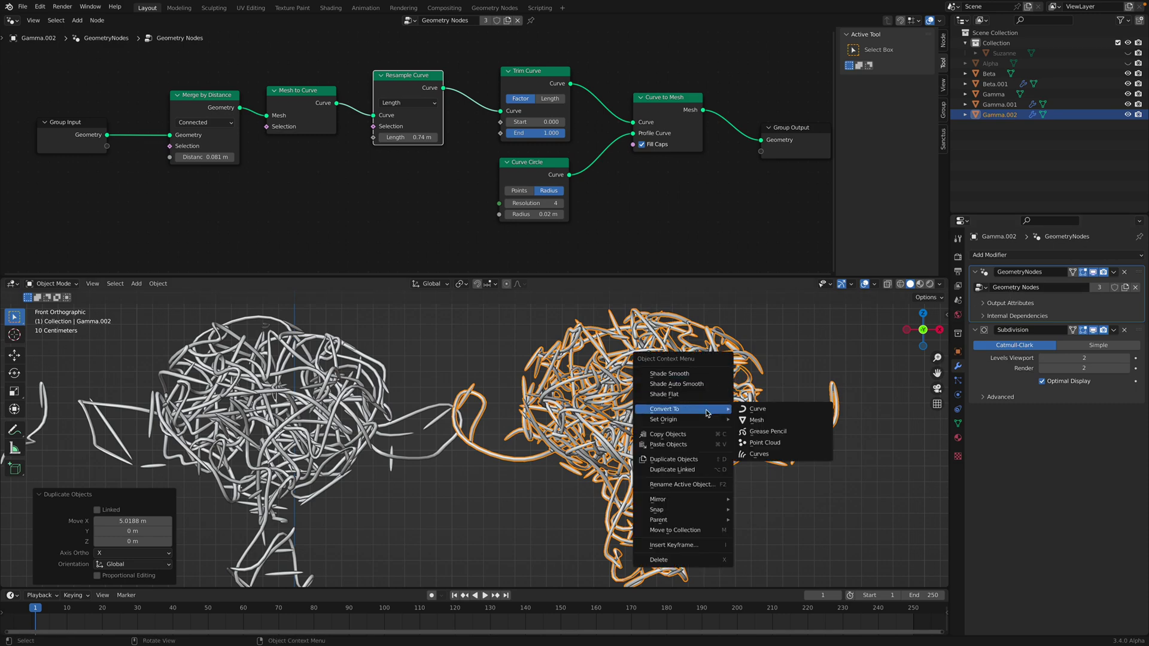
pyautogui.click(759, 420)
# Step: Add a voxel Remesh modifier to Gamma.002, trying a voxel size of 0.02 m and settling on 0.01 m
pyautogui.click(1010, 256)
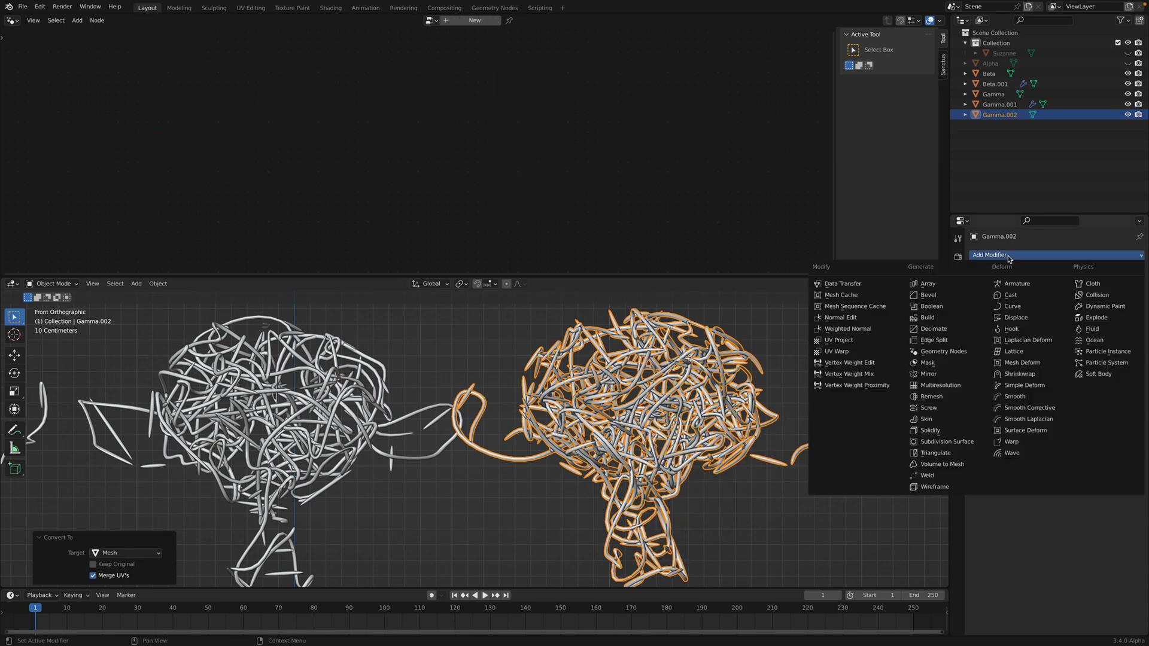
pyautogui.click(951, 396)
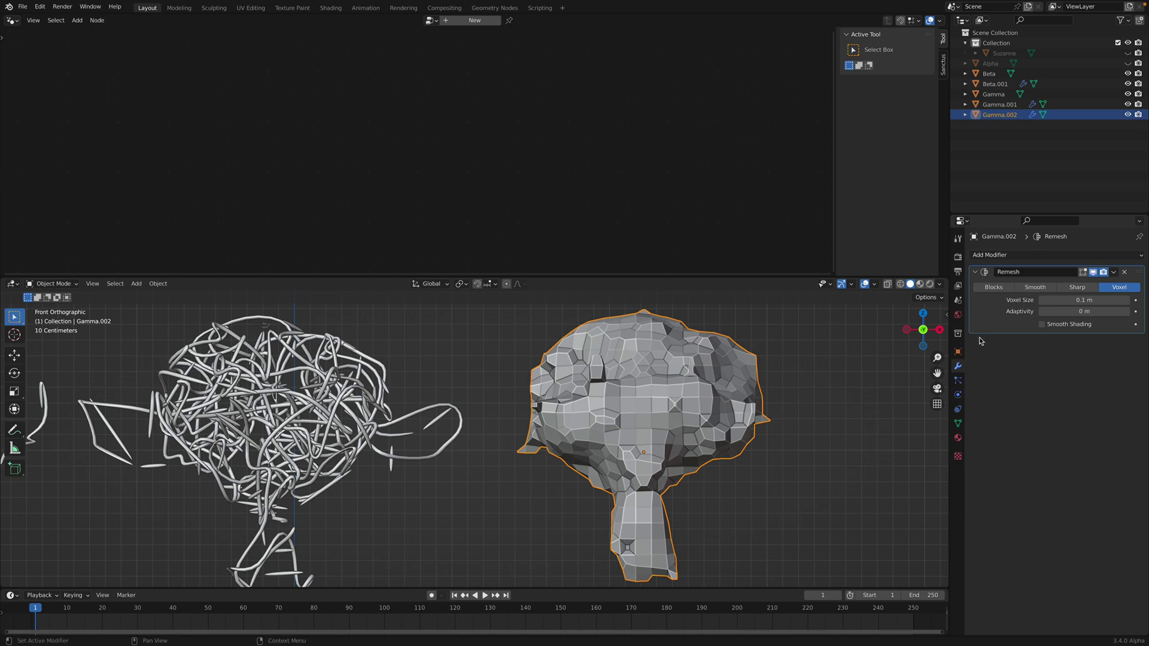
pyautogui.click(1064, 301)
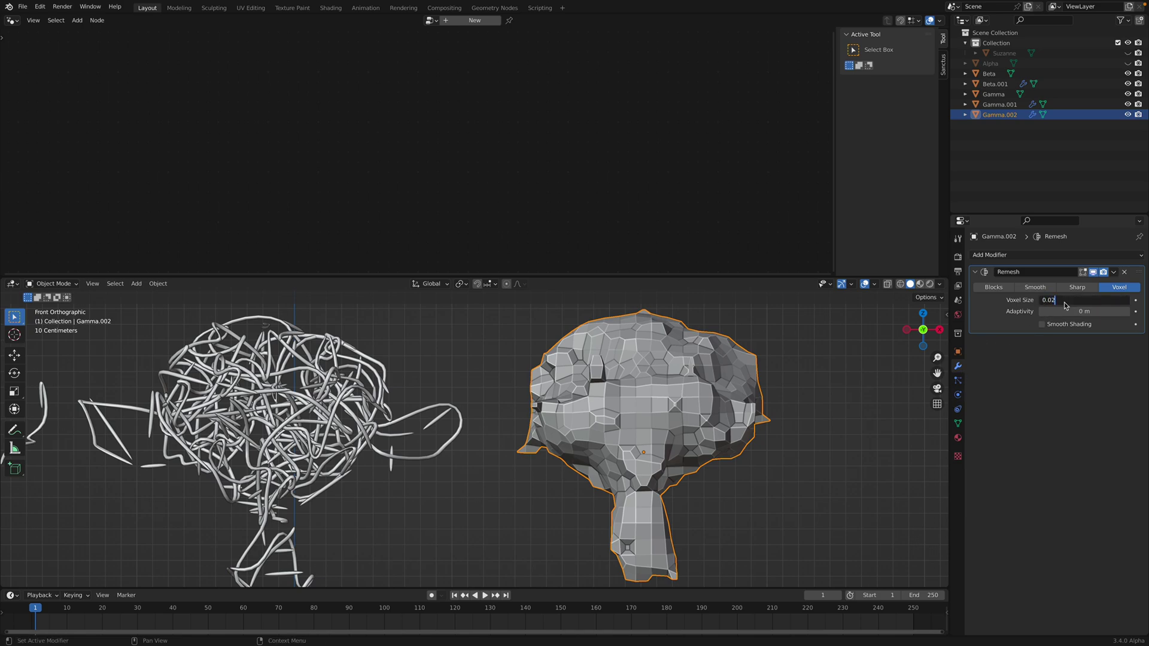
pyautogui.write('0.02')
pyautogui.press('Return')
pyautogui.click(1066, 301)
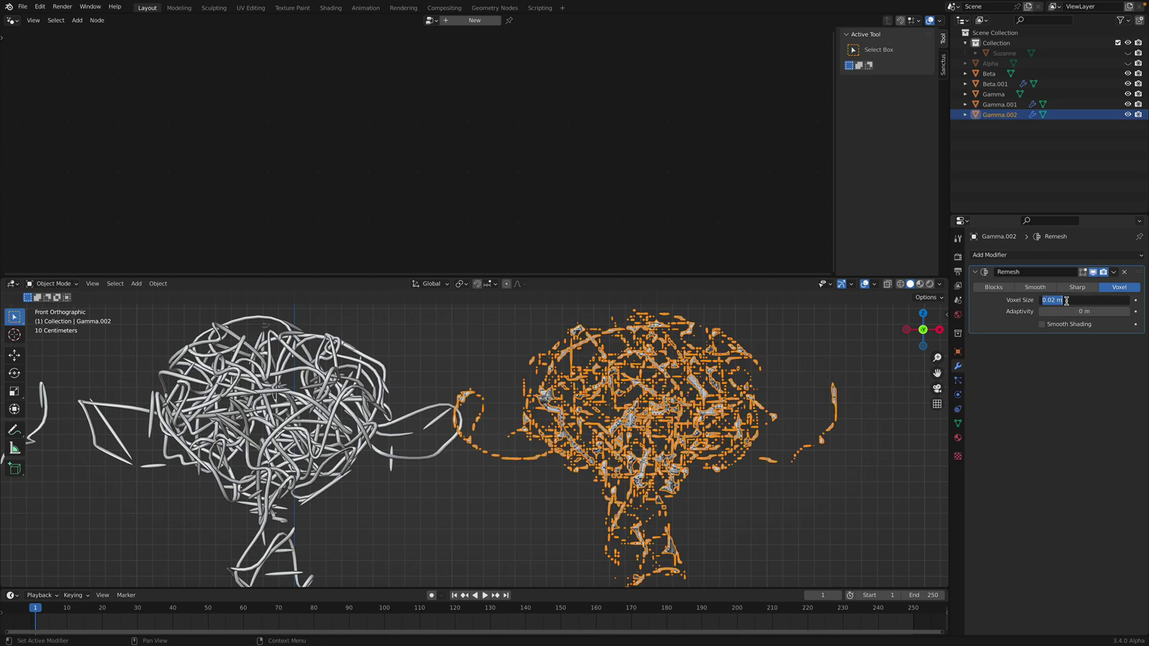
pyautogui.write('0.01')
pyautogui.press('Return')
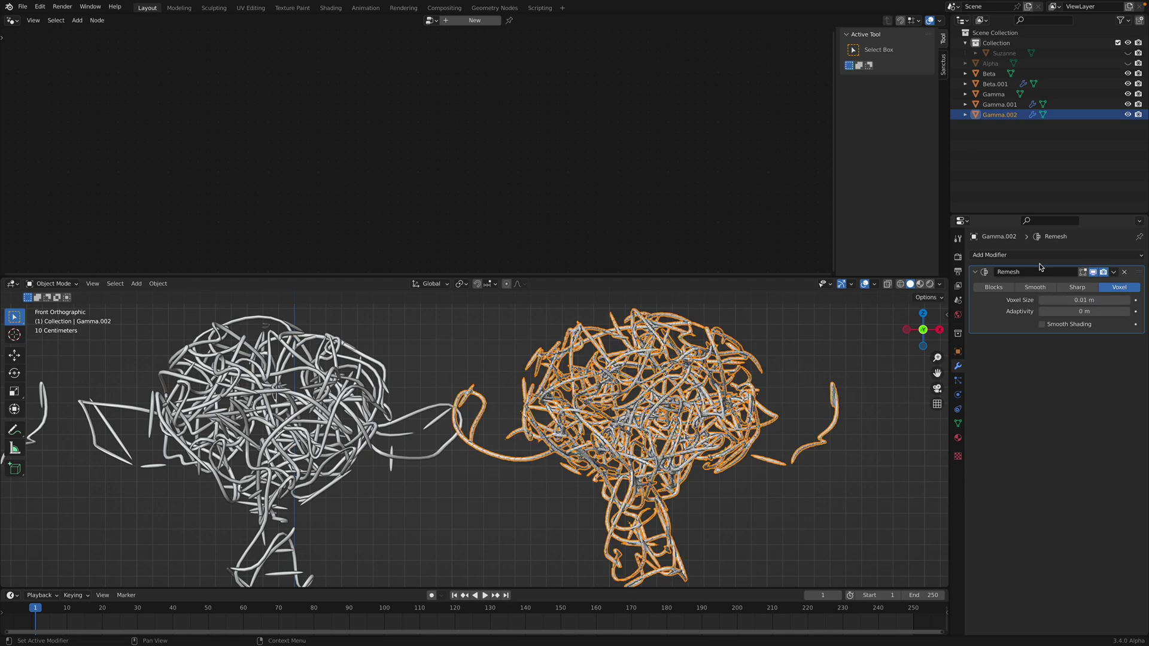
# Step: Add a Displace modifier to Gamma.002 and place it above Remesh in the modifier stack
pyautogui.click(999, 257)
pyautogui.press('Escape')
pyautogui.click(999, 258)
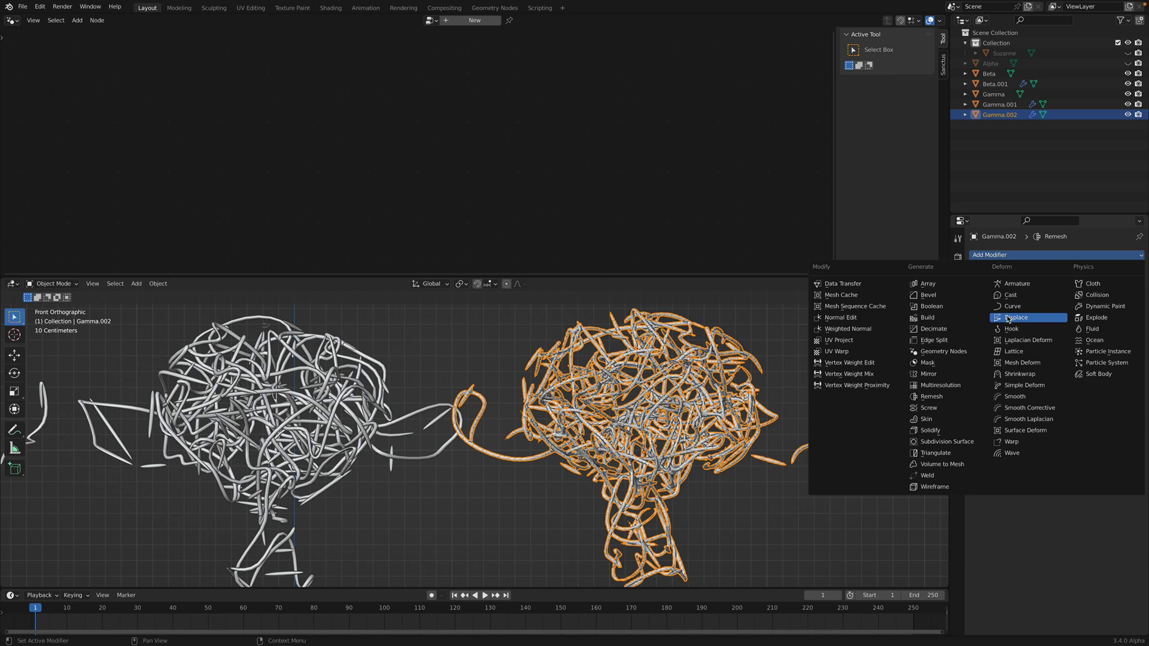
pyautogui.click(1009, 319)
pyautogui.moveTo(1134, 338); pyautogui.dragTo(1133, 276)
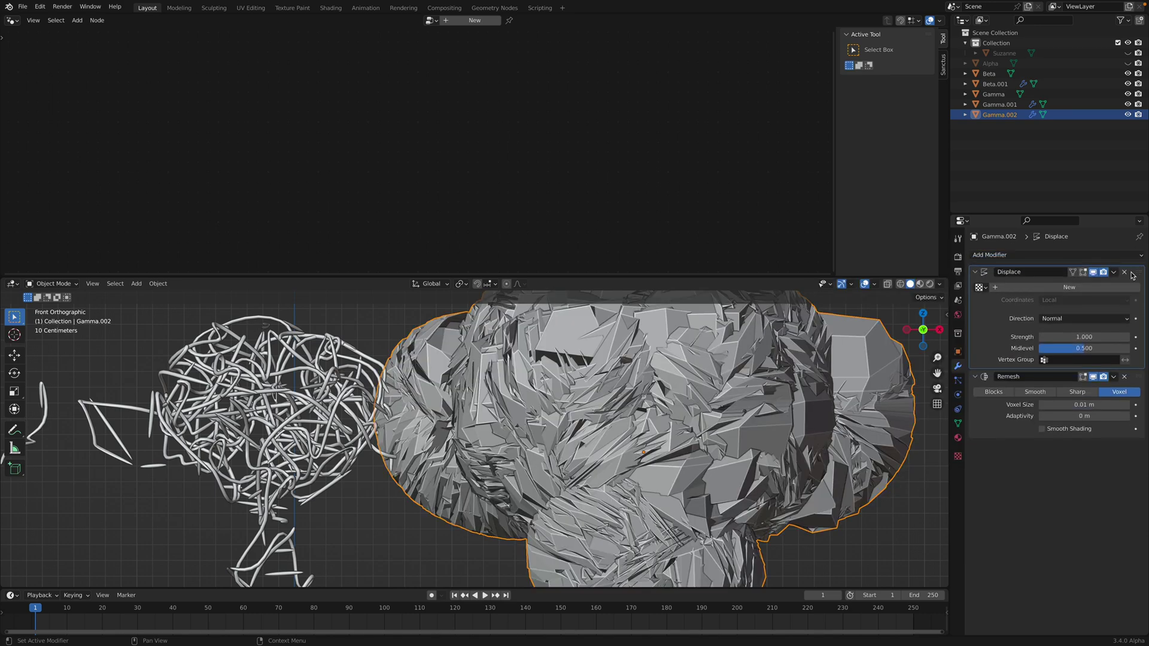
# Step: Try a Displace strength of 0.1 on Gamma.002 and set it to 0.02
pyautogui.click(1069, 336)
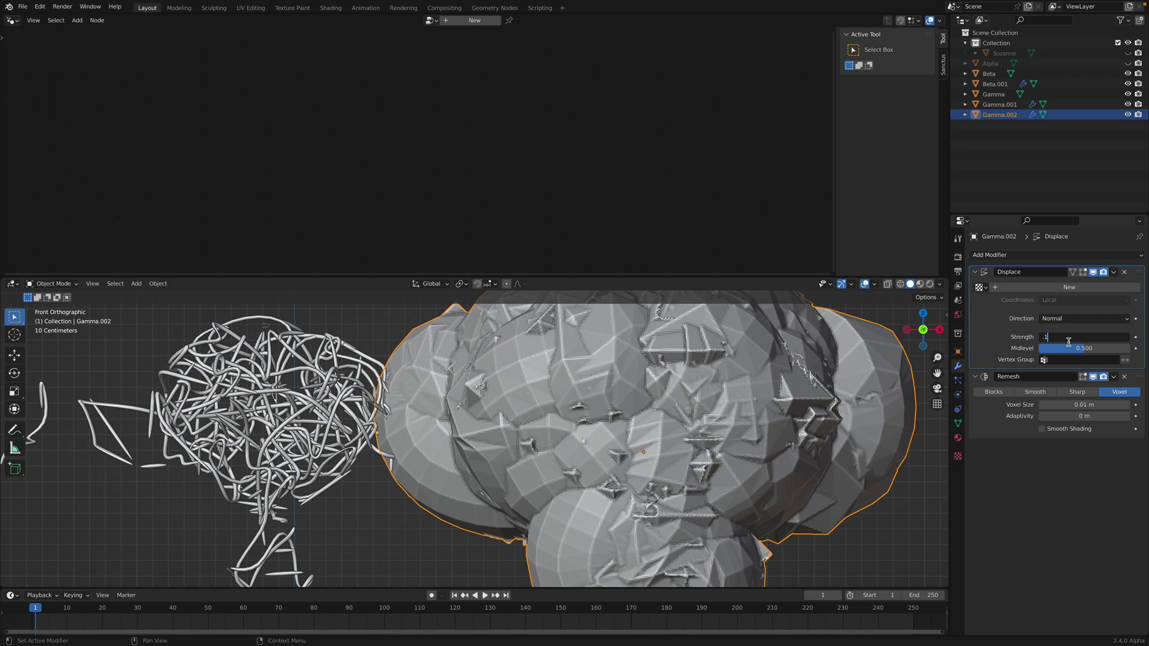
pyautogui.press('Return')
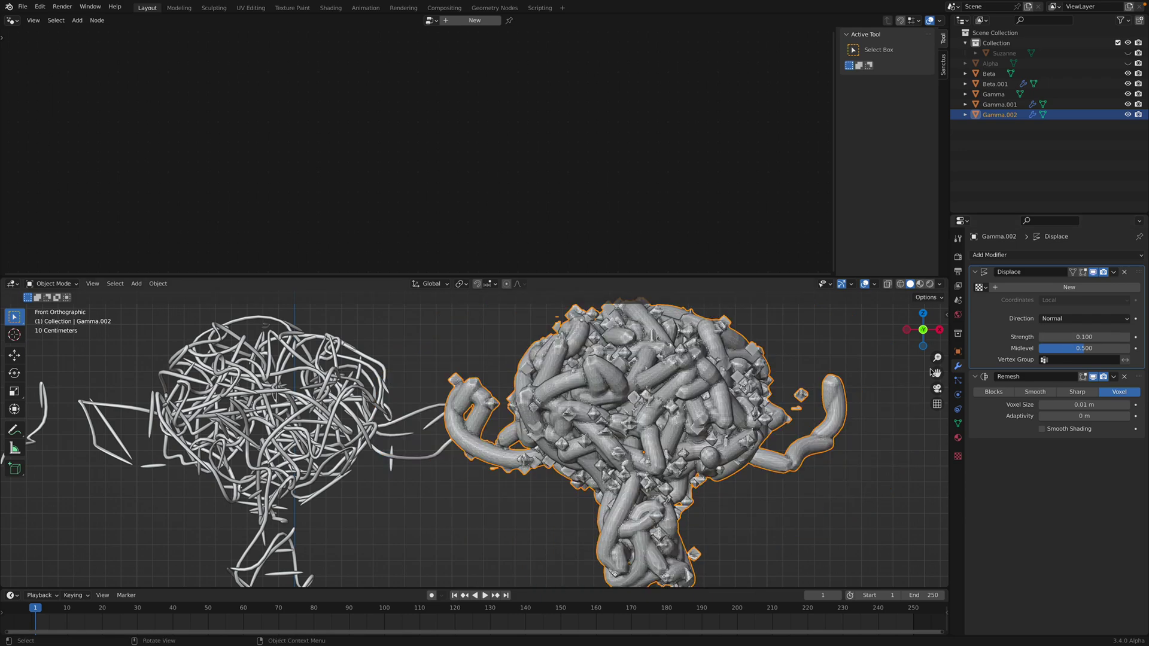
pyautogui.click(1055, 336)
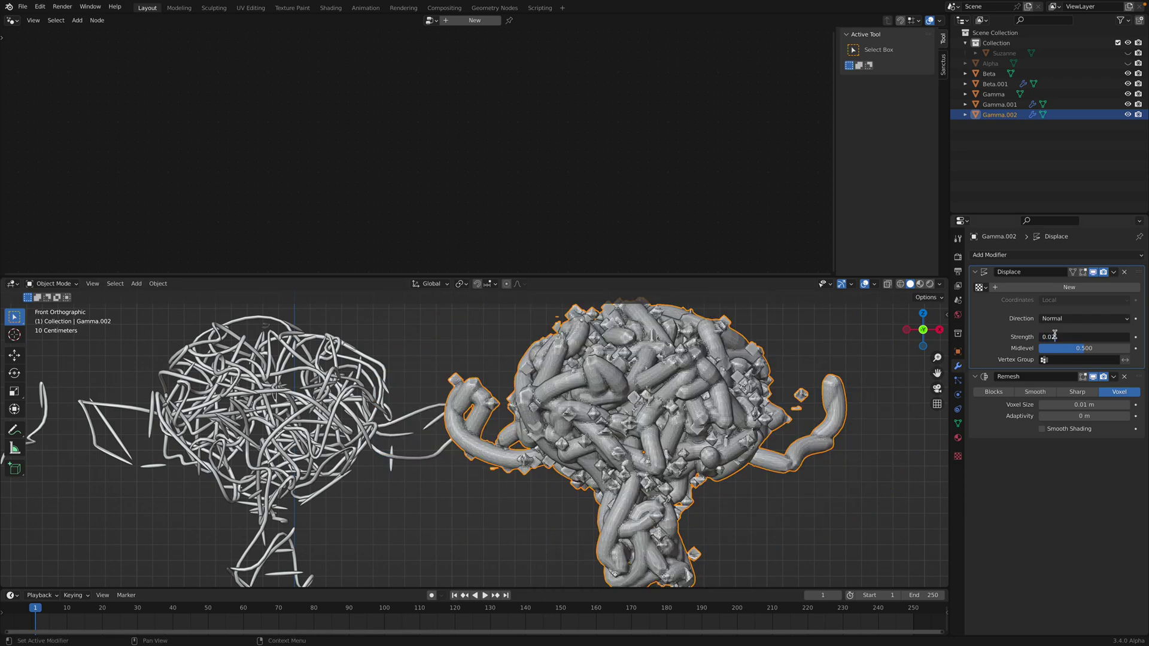
pyautogui.write('0.02')
pyautogui.press('Return')
# Step: Deselect Gamma.002, inspect the thickened tubes in perspective, save the file and enlarge the 3D viewport
pyautogui.click(779, 350)
pyautogui.moveTo(779, 350); pyautogui.dragTo(702, 381, button='middle')
pyautogui.moveTo(684, 400); pyautogui.dragTo(589, 433, button='middle')
pyautogui.keyDown('shift'); pyautogui.moveTo(653, 392); pyautogui.dragTo(644, 275, button='middle'); pyautogui.keyUp('shift')
pyautogui.scroll(4, 571, 412)
pyautogui.hotkey('ctrl', 's')
pyautogui.scroll(-3, 562, 386)
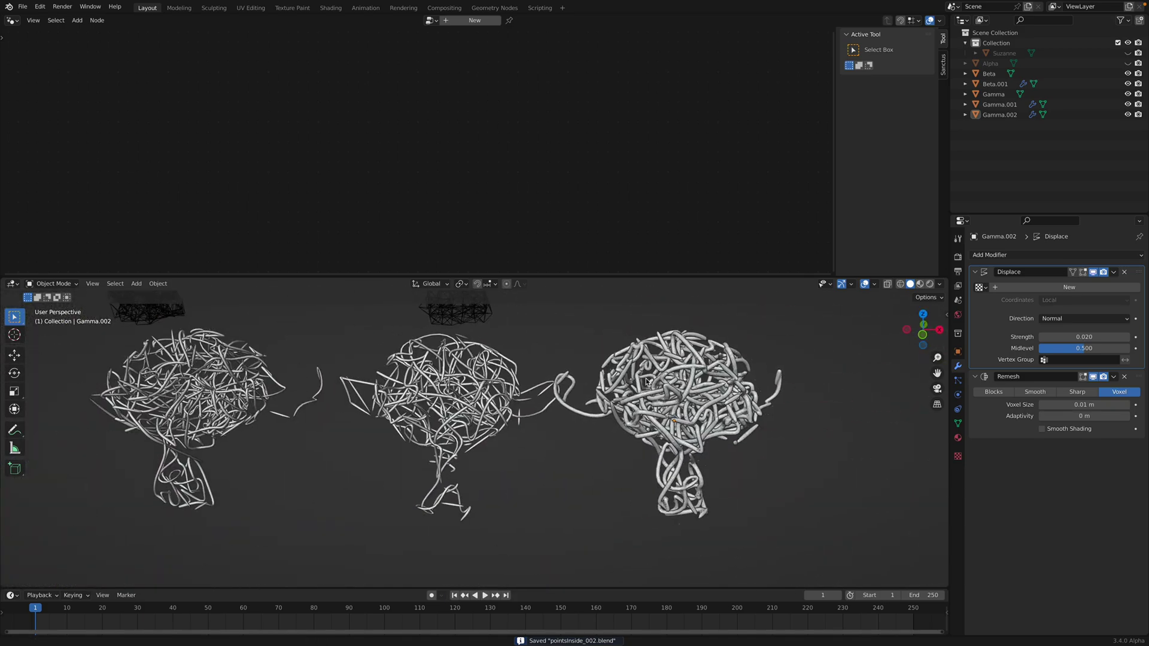
pyautogui.moveTo(644, 276); pyautogui.dragTo(644, 183)
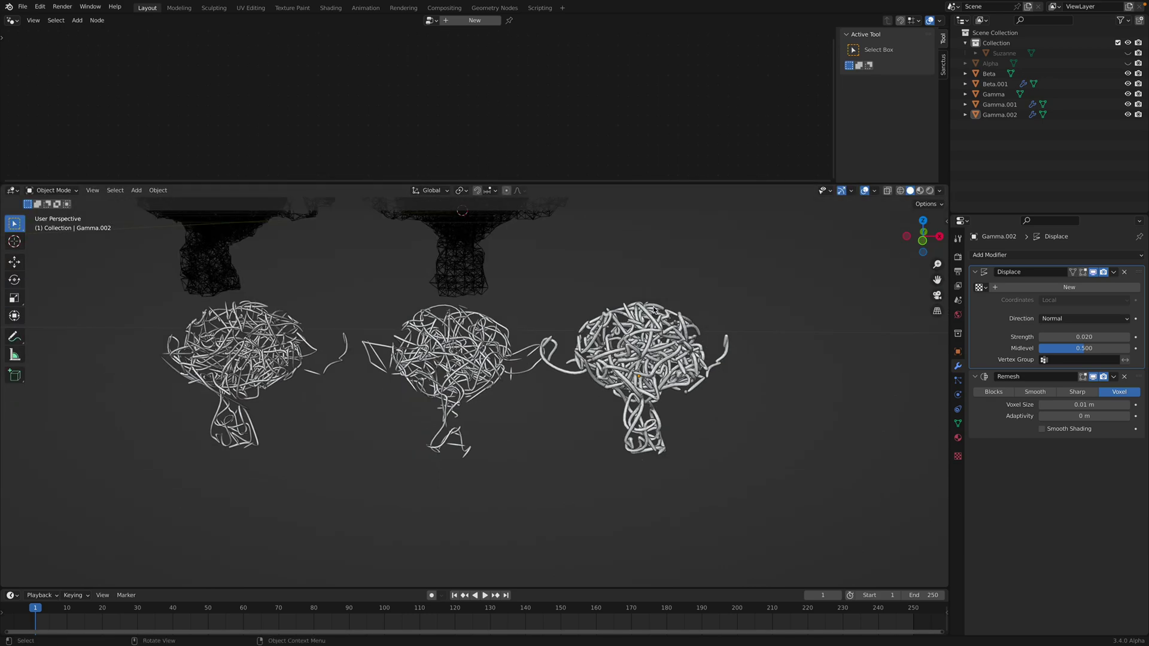
# Step: Remove the Displace and Remesh modifiers from Gamma.002 and select the object
pyautogui.scroll(3, 644, 317)
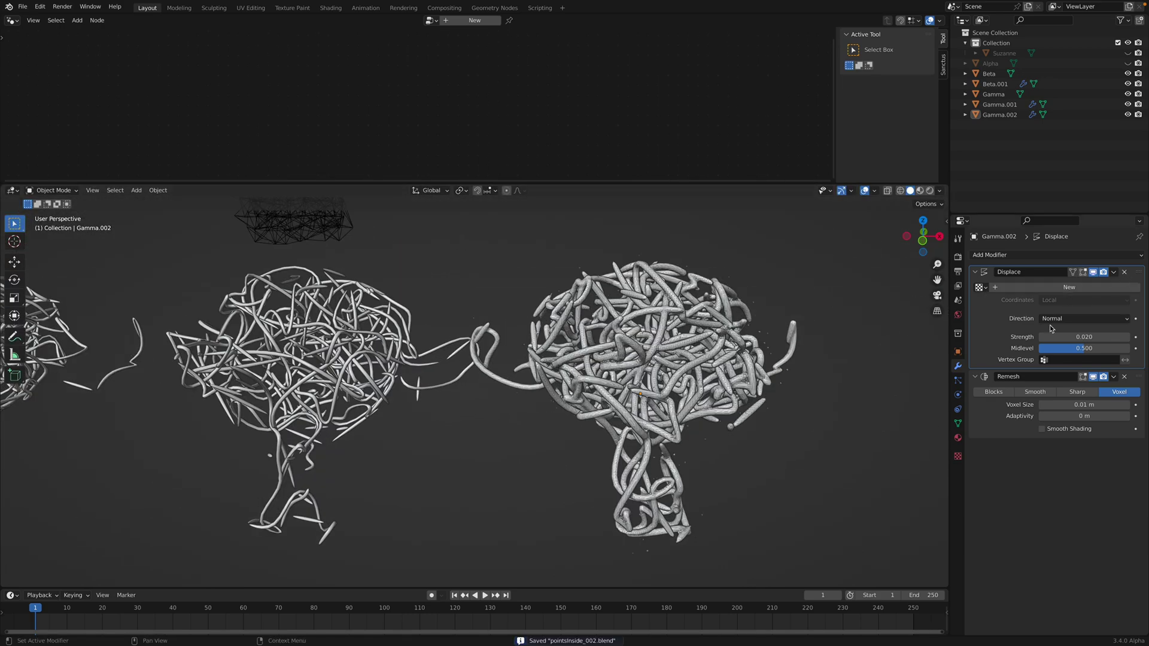
pyautogui.hotkey('ctrl', 'x')
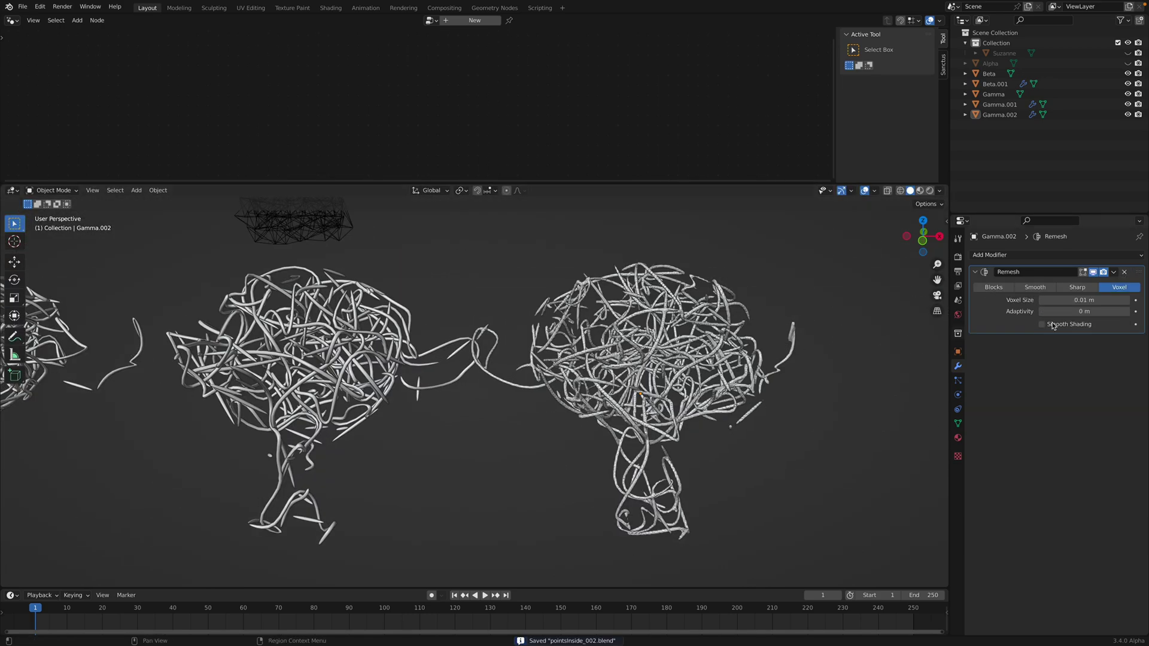
pyautogui.click(1124, 272)
pyautogui.click(659, 311)
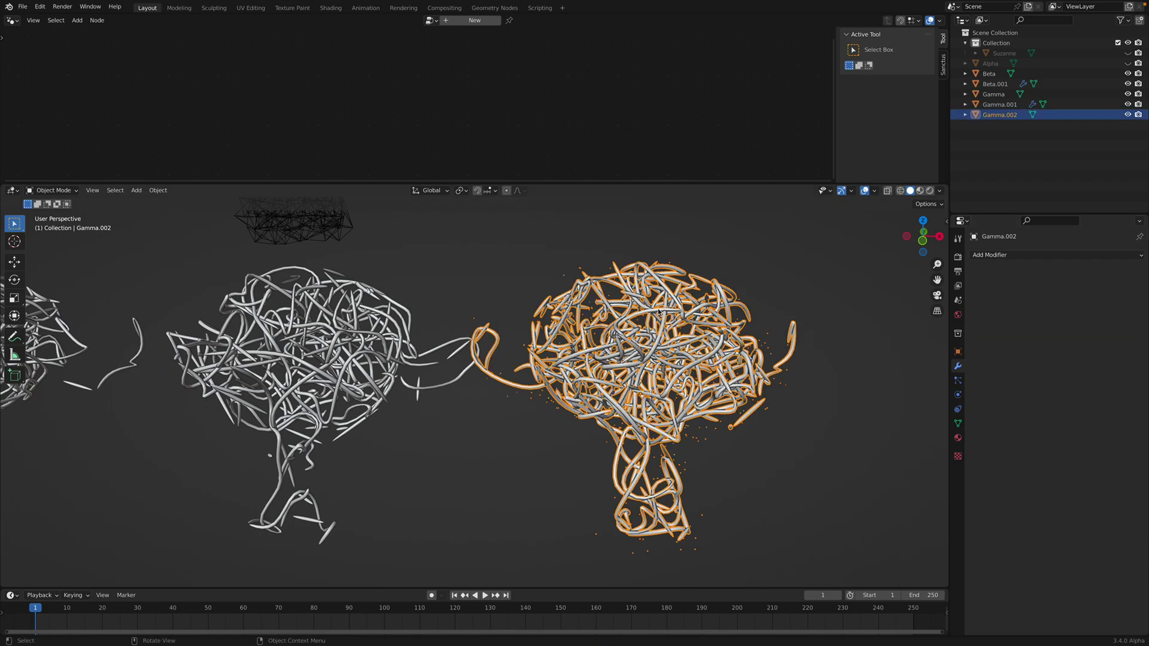
# Step: Examine Gamma.002's tube mesh in Edit Mode, selecting one complete linked tube to check its geometry, and clear the selection
pyautogui.scroll(8, 578, 406)
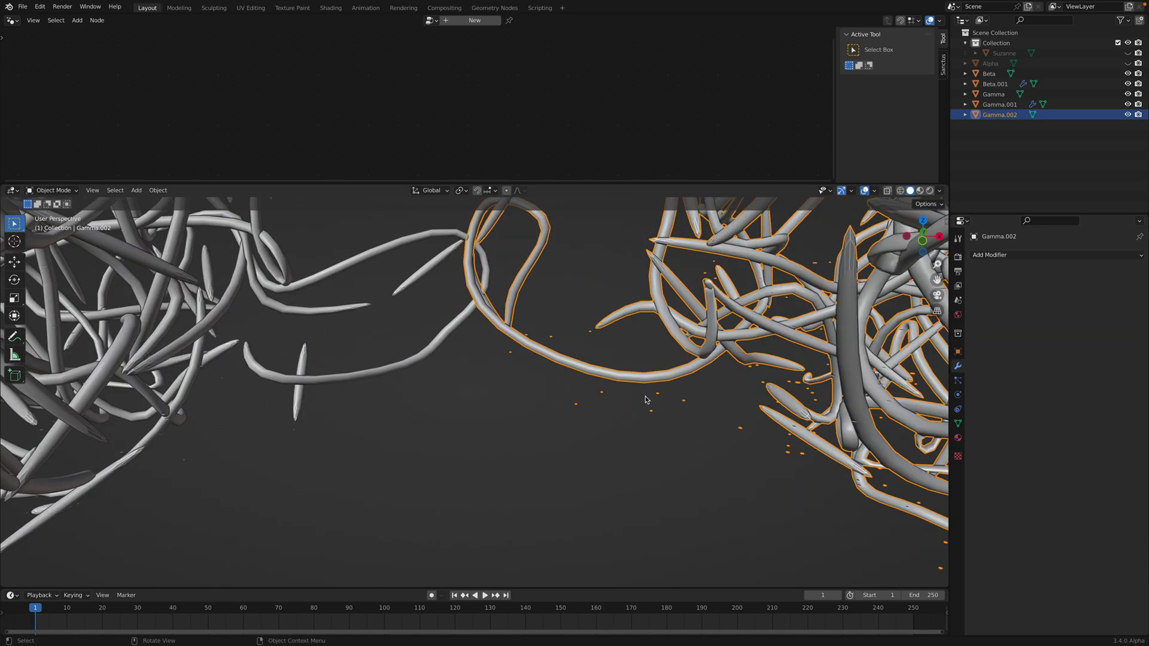
pyautogui.press('Tab')
pyautogui.scroll(-8, 690, 405)
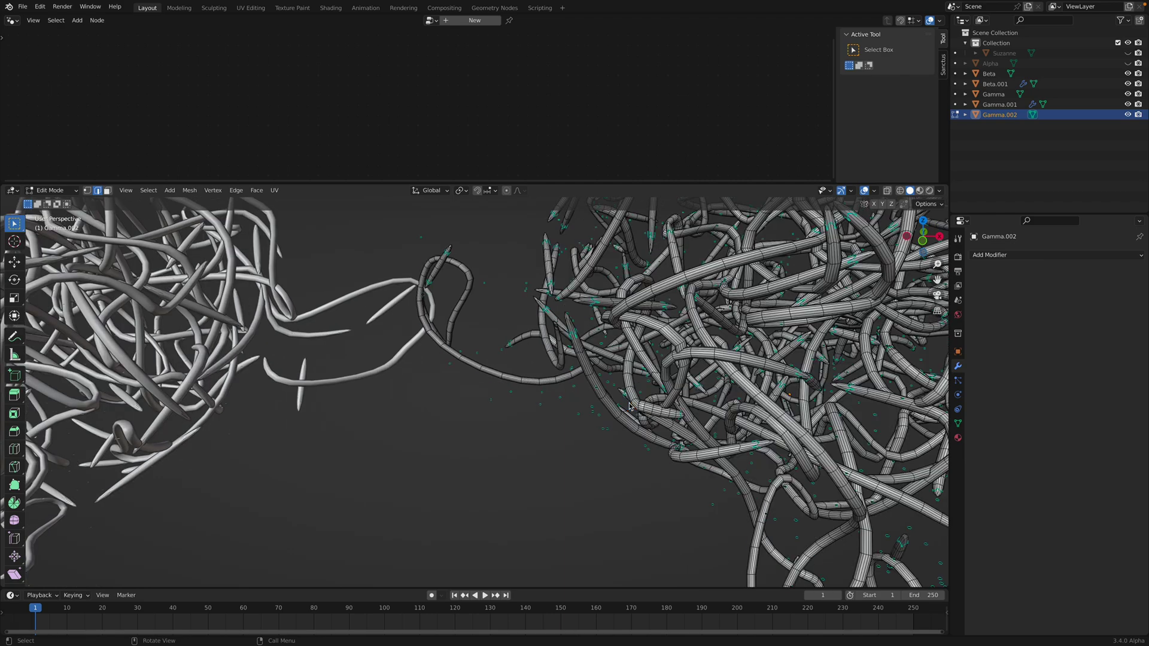
pyautogui.press('Tab')
pyautogui.press('Tab')
pyautogui.press('Tab')
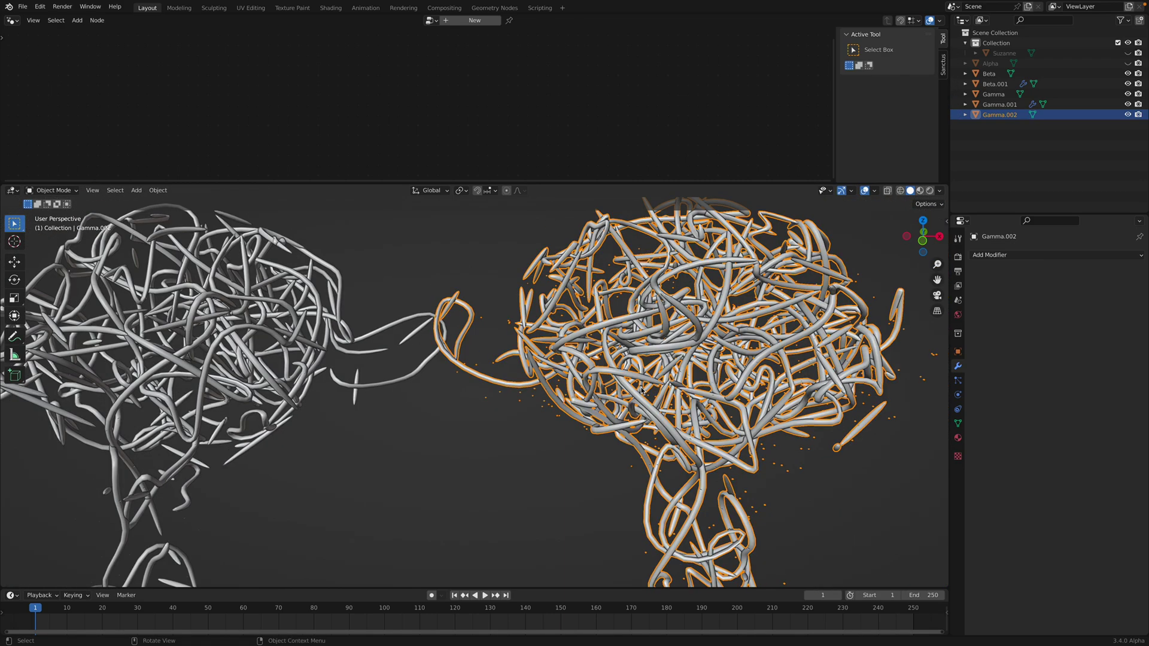
pyautogui.press('Tab')
pyautogui.hotkey('ctrl', 'l')
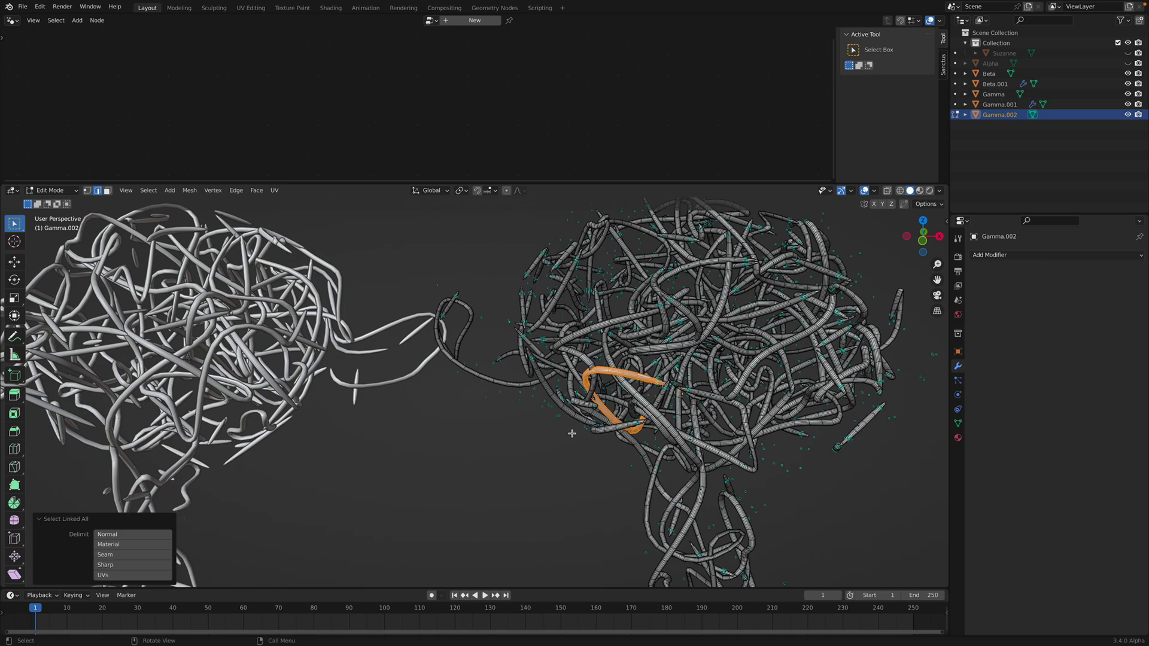
pyautogui.scroll(6, 571, 434)
pyautogui.scroll(3, 569, 440)
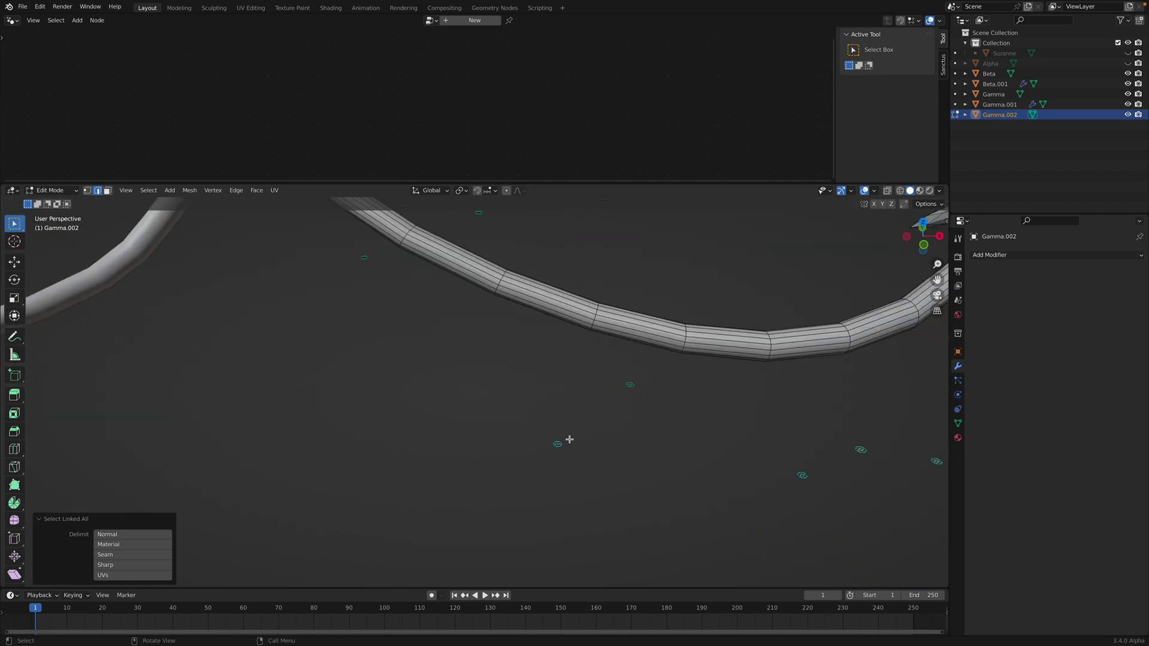
pyautogui.click(624, 486)
pyautogui.scroll(-10, 615, 470)
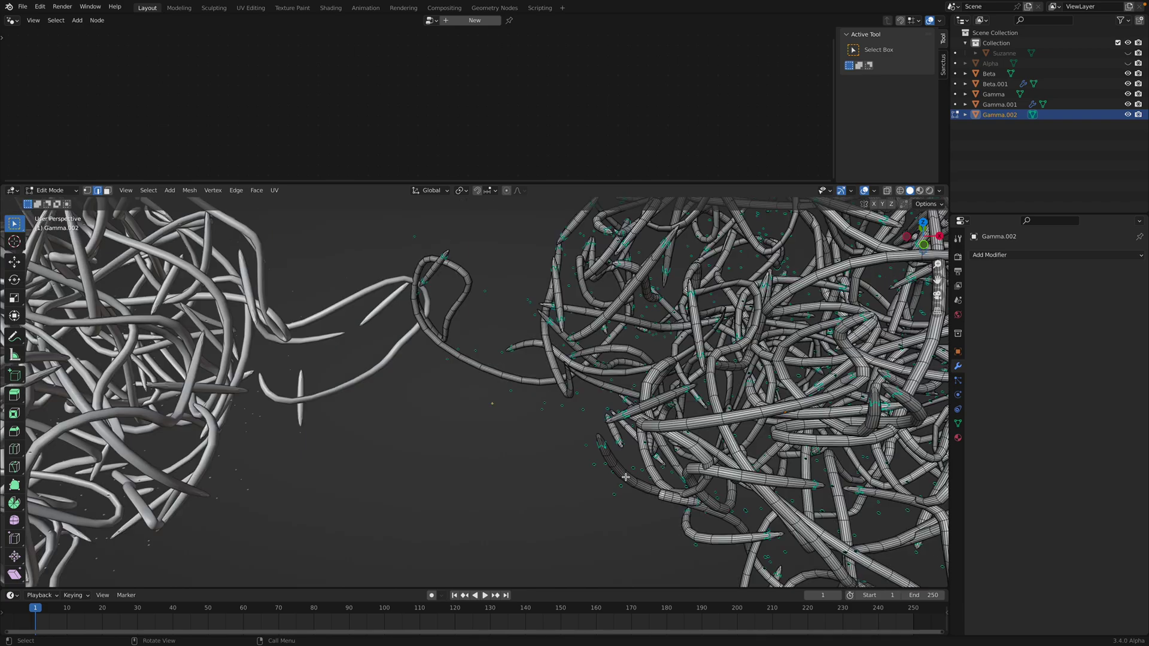
# Step: Return to Object Mode, delete Gamma.002 and select Beta.001
pyautogui.press('Tab')
pyautogui.scroll(-4, 560, 390)
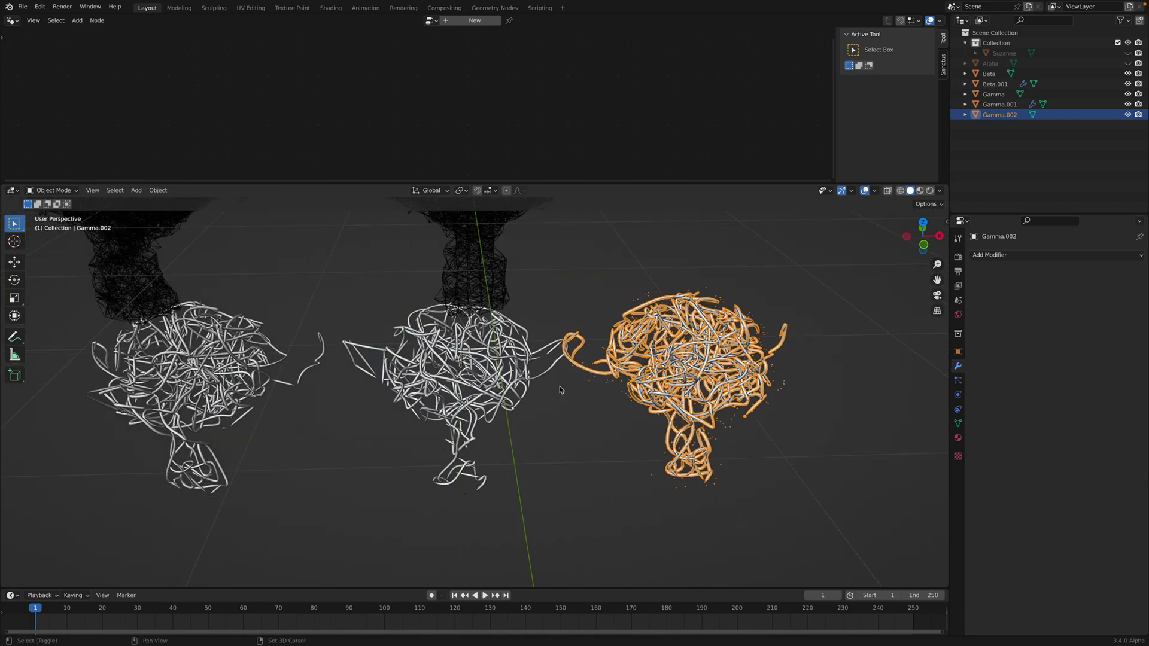
pyautogui.press('x')
pyautogui.click(603, 390)
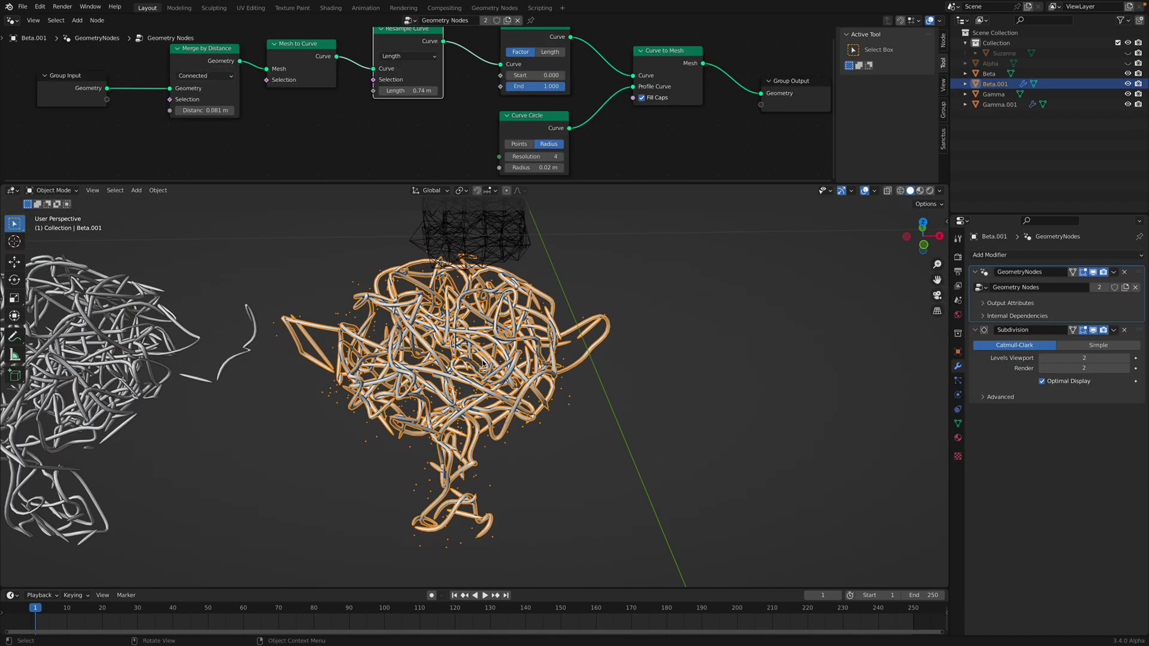
# Step: Compare Beta.001's underlying edge network in Edit Mode with its generated tubes in Object Mode
pyautogui.press('Tab')
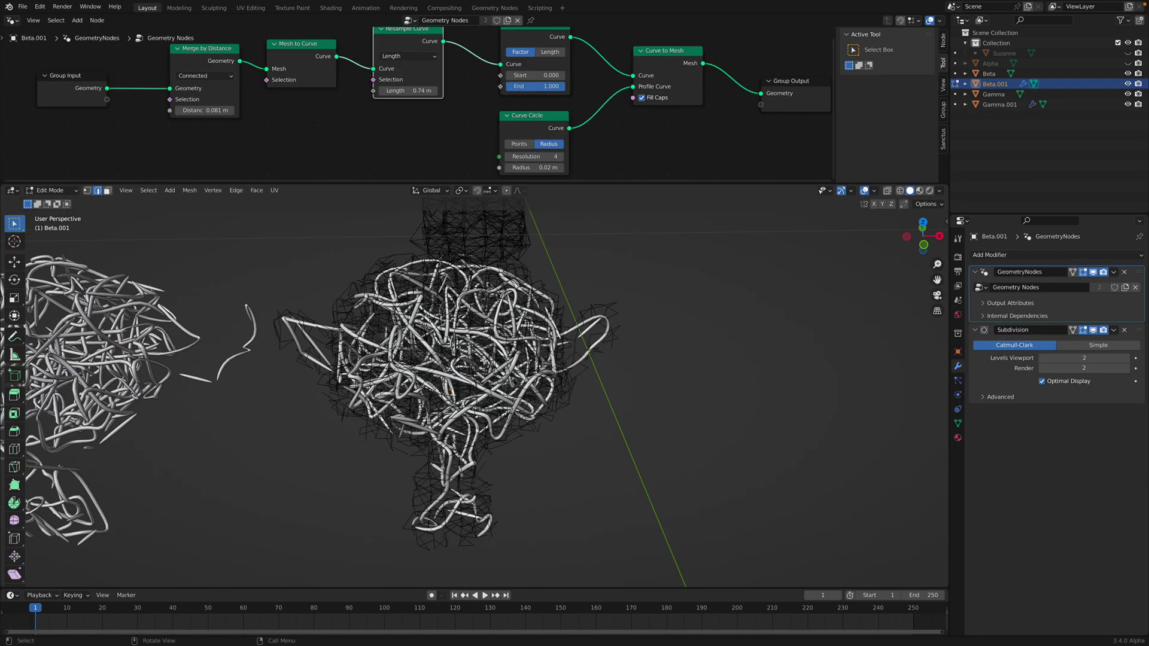
pyautogui.keyDown('shift'); pyautogui.moveTo(579, 376); pyautogui.dragTo(634, 380, button='middle'); pyautogui.keyUp('shift')
pyautogui.scroll(2, 544, 391)
pyautogui.press('Tab')
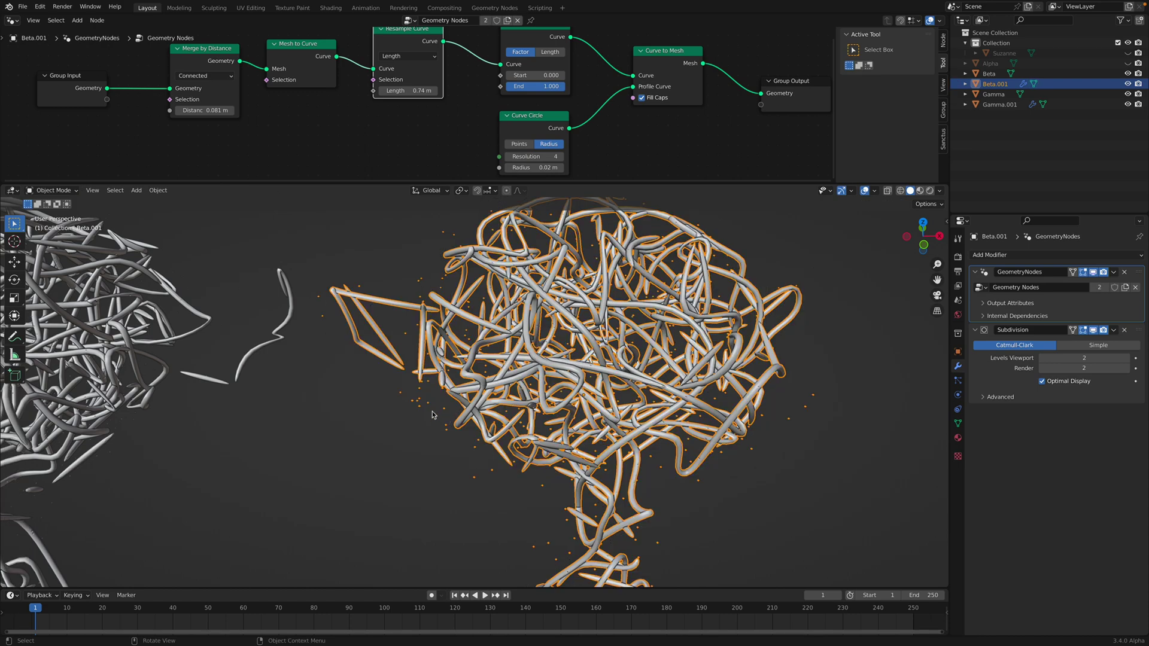
pyautogui.scroll(-2, 455, 418)
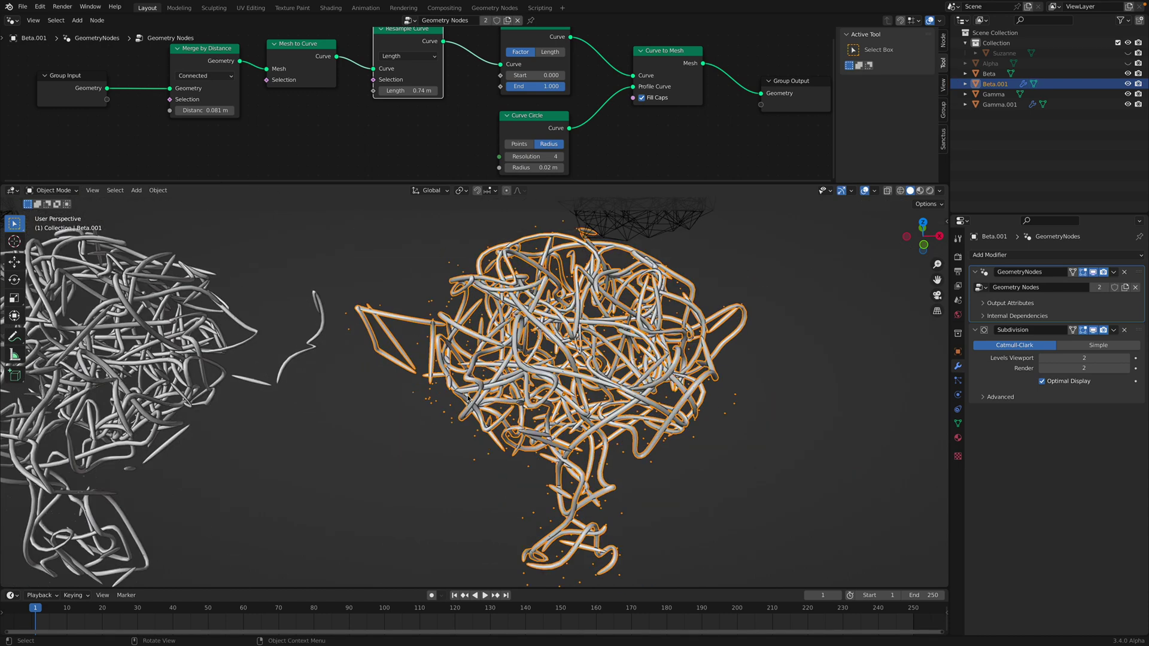
pyautogui.scroll(-2, 496, 371)
# Step: Check the connectivity of Beta.001's source mesh by selecting all linked geometry, first from an edge and again from a vertex
pyautogui.press('Tab')
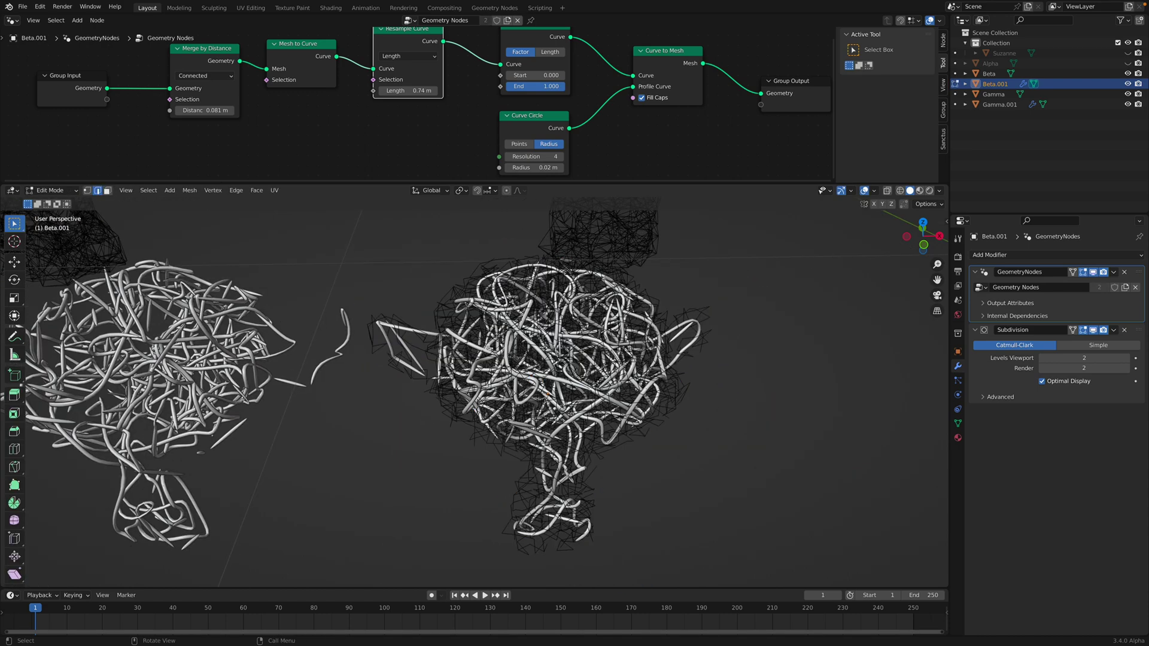
pyautogui.scroll(2, 485, 342)
pyautogui.hotkey('ctrl', 'l')
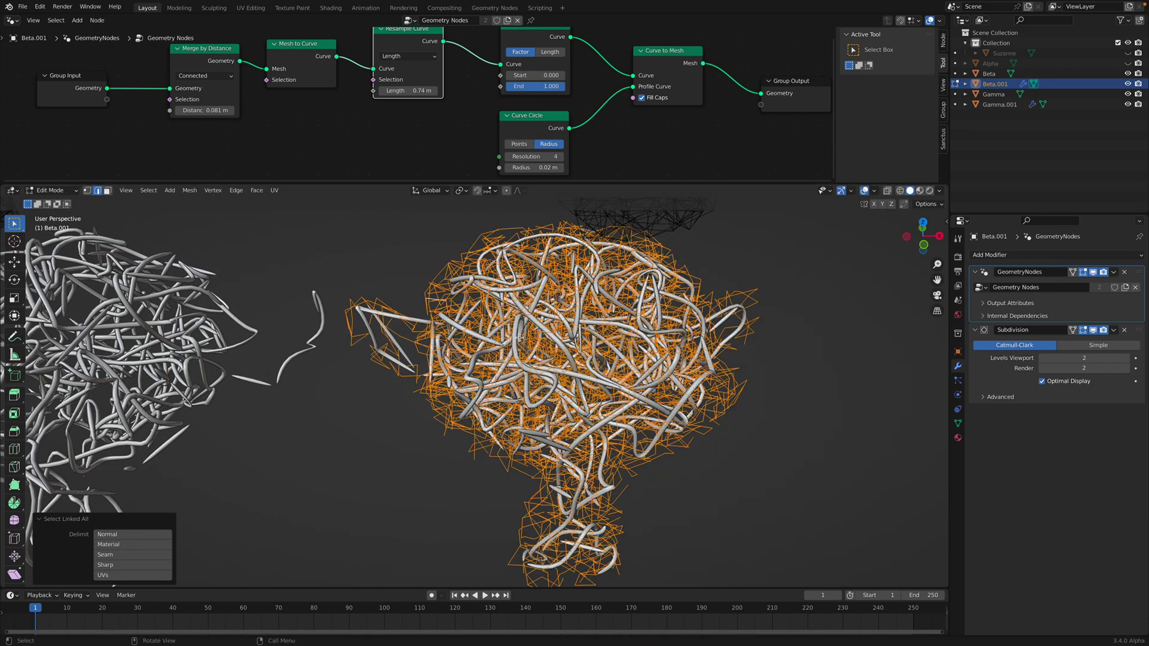
pyautogui.click(87, 190)
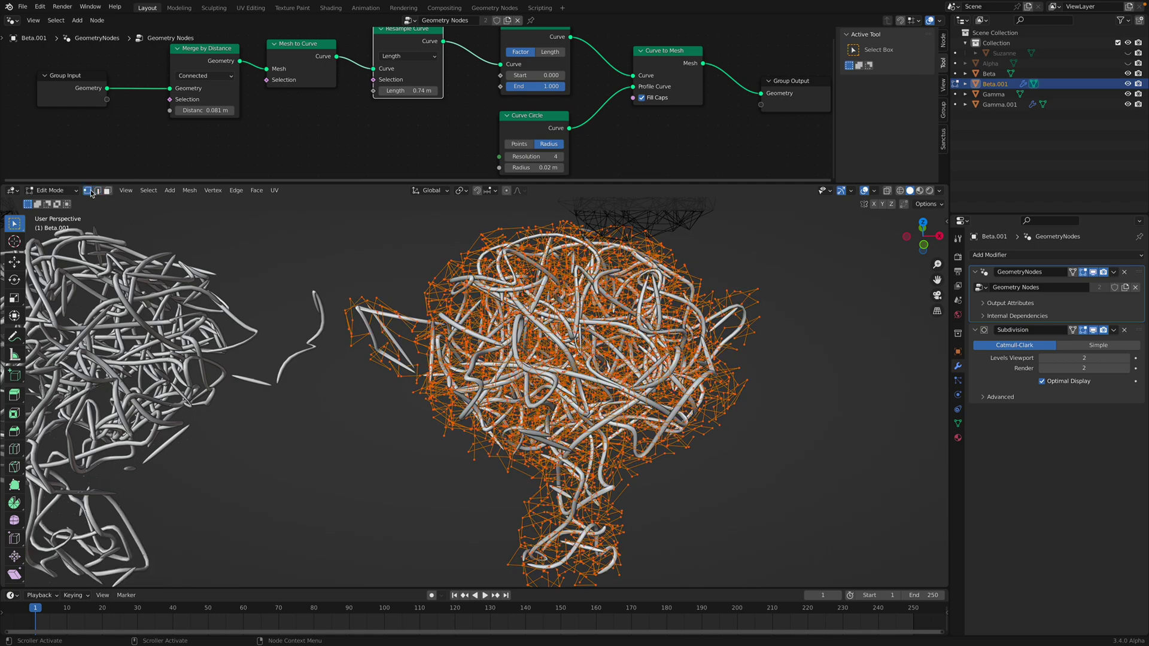
pyautogui.click(429, 288)
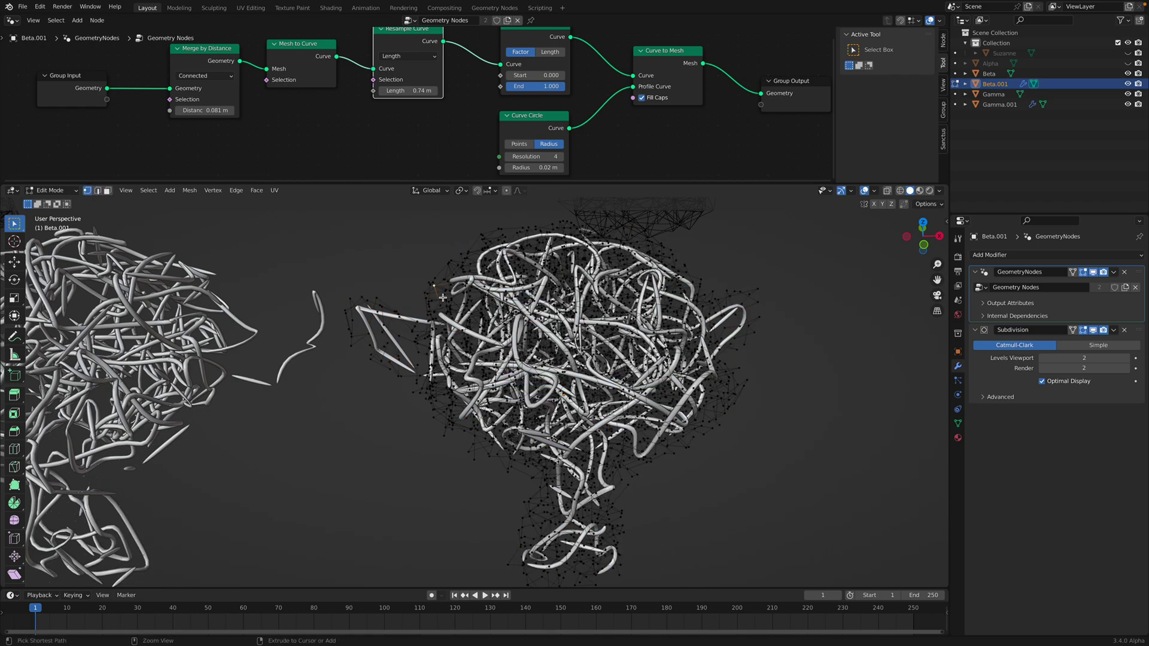
pyautogui.hotkey('ctrl', 'l')
pyautogui.press('g')
pyautogui.press('Escape')
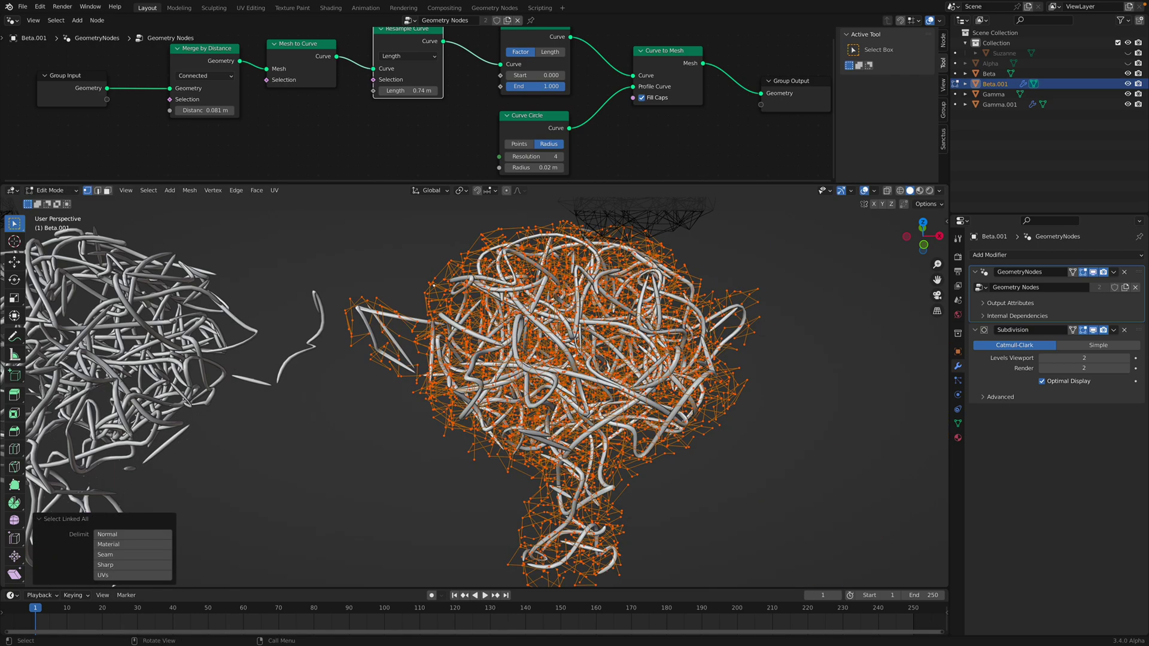
pyautogui.press('Tab')
# Step: Increase the Curve Circle radius in the Geometry Nodes tree of Beta.001 to 0.06 m
pyautogui.scroll(-4, 434, 311)
pyautogui.moveTo(443, 317); pyautogui.dragTo(500, 304, button='middle')
pyautogui.scroll(2, 502, 353)
pyautogui.click(356, 348)
pyautogui.click(507, 313)
pyautogui.click(396, 306)
pyautogui.moveTo(500, 141); pyautogui.dragTo(461, 139, button='middle')
pyautogui.scroll(1, 462, 138)
pyautogui.moveTo(498, 165)
pyautogui.keyDown('shift'); pyautogui.mouseDown()
pyautogui.moveTo(539, 166)
pyautogui.moveTo(509, 166)
pyautogui.mouseUp(); pyautogui.keyUp('shift')
pyautogui.click(658, 293)
pyautogui.keyDown('shift'); pyautogui.moveTo(692, 288); pyautogui.dragTo(588, 294, button='middle'); pyautogui.keyUp('shift')
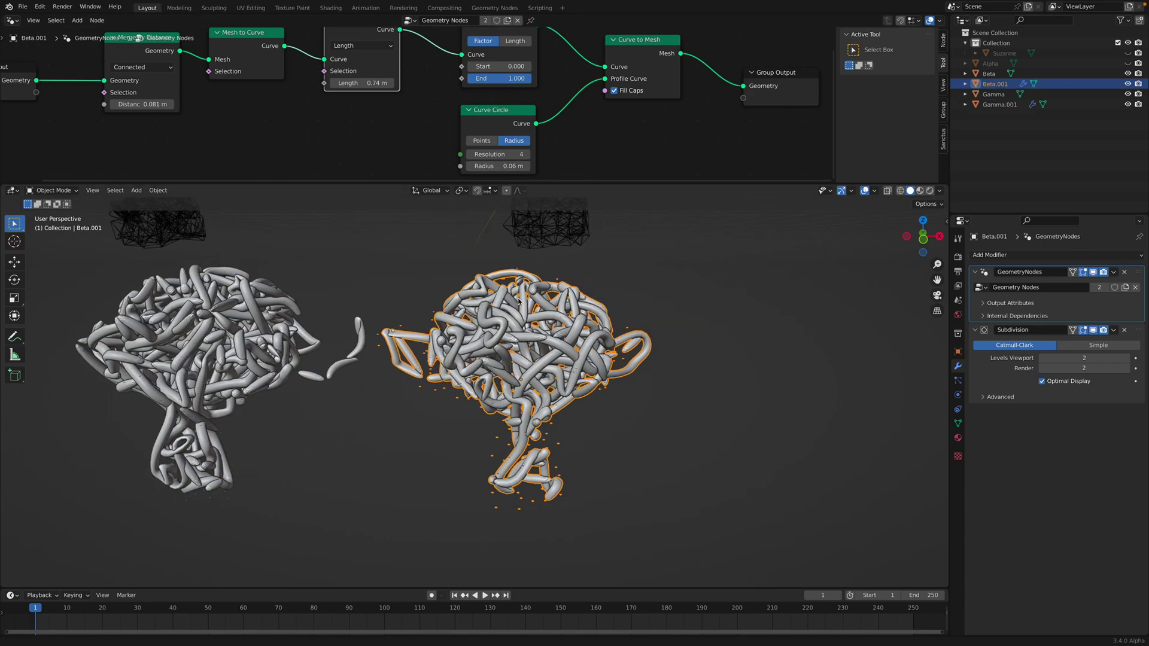
# Step: Convert Beta.001 to a mesh and move it about 2.2 m along X, away from the other tube network
pyautogui.rightClick(757, 299)
pyautogui.moveTo(757, 302)
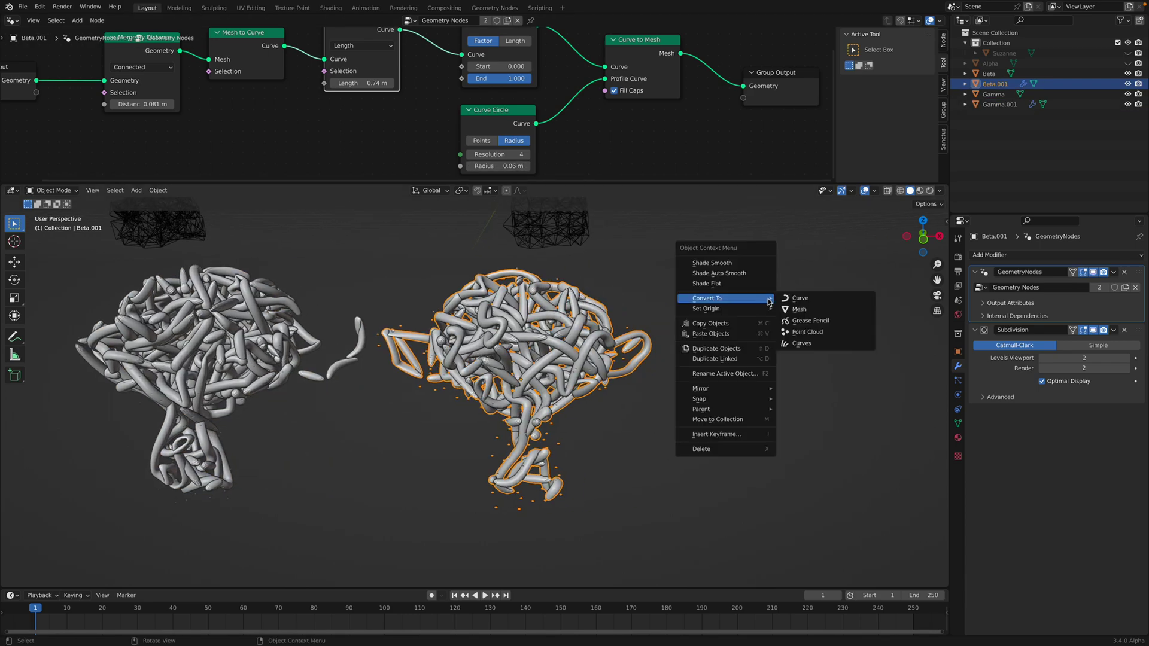
pyautogui.click(799, 309)
pyautogui.keyDown('shift'); pyautogui.moveTo(659, 282); pyautogui.dragTo(545, 292, button='middle'); pyautogui.keyUp('shift')
pyautogui.click(564, 278)
pyautogui.click(431, 317)
pyautogui.press('g')
pyautogui.click(598, 294)
# Step: Switch Beta.001 to Sculpt Mode and activate the Cloth Filter tool
pyautogui.click(54, 190)
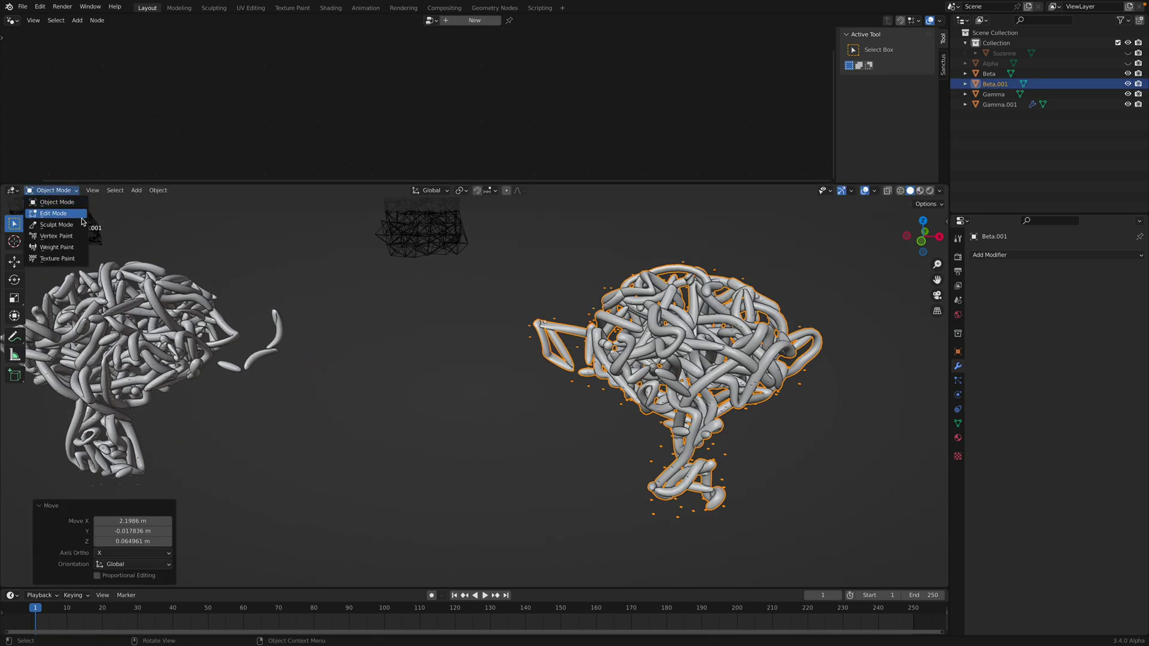
pyautogui.click(66, 224)
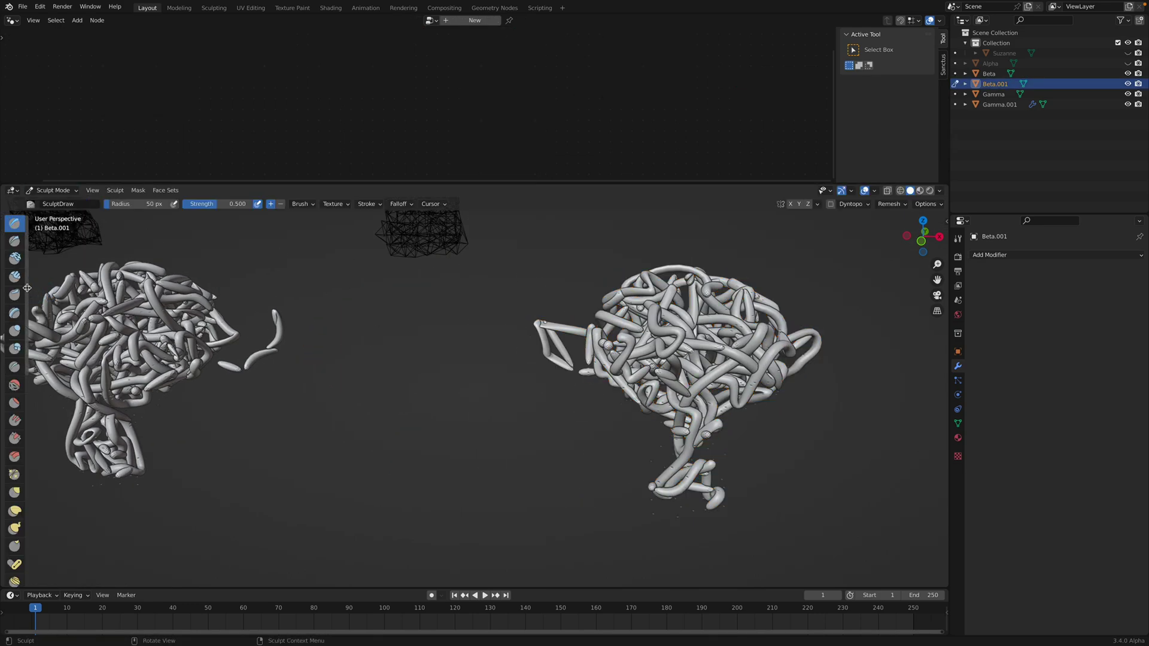
pyautogui.moveTo(27, 288); pyautogui.dragTo(76, 290)
pyautogui.scroll(-12, 66, 419)
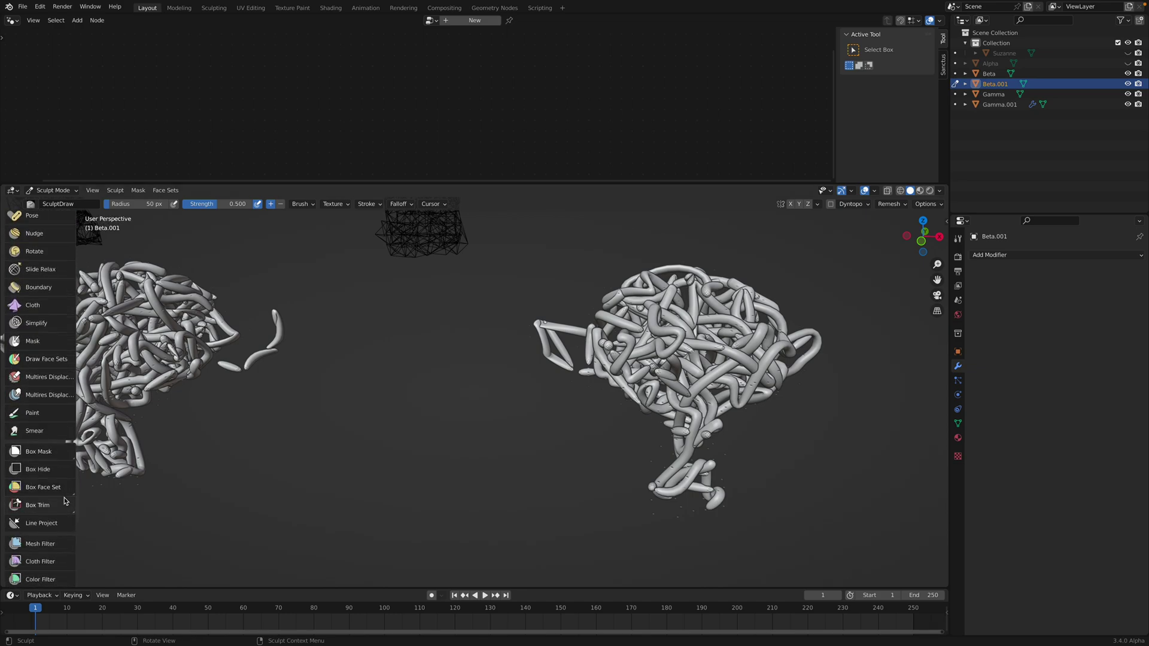
pyautogui.scroll(-4, 60, 515)
pyautogui.click(44, 488)
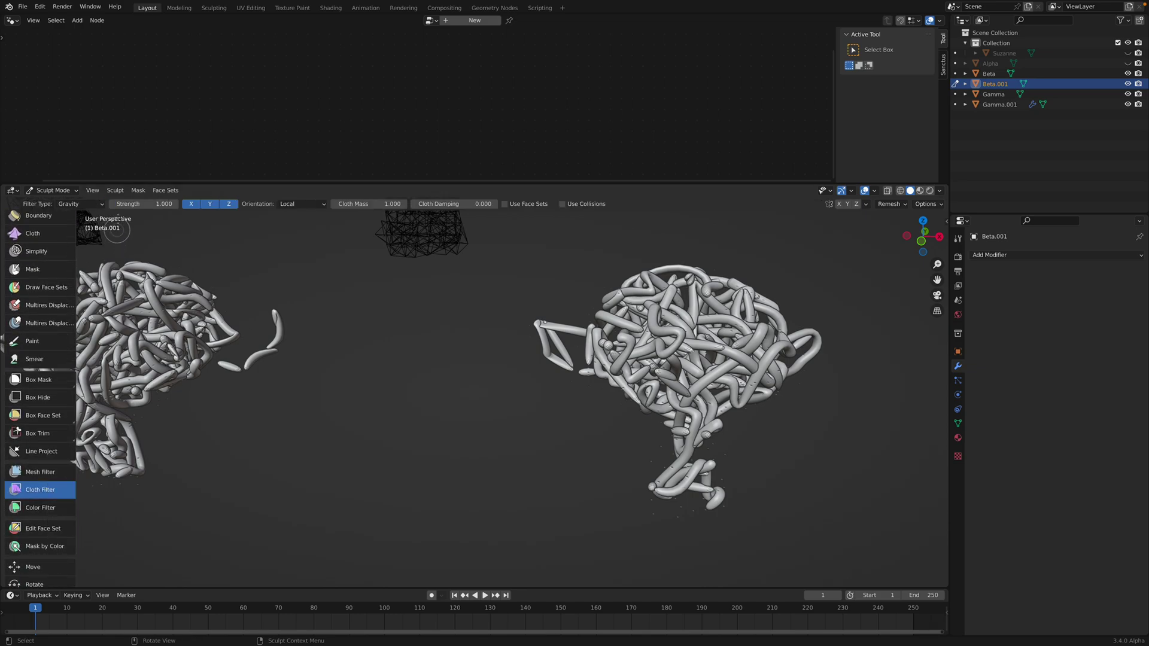
# Step: Set the Cloth Filter type to Inflate, after trying Expand, and apply the filter to Beta.001's tubes
pyautogui.click(96, 204)
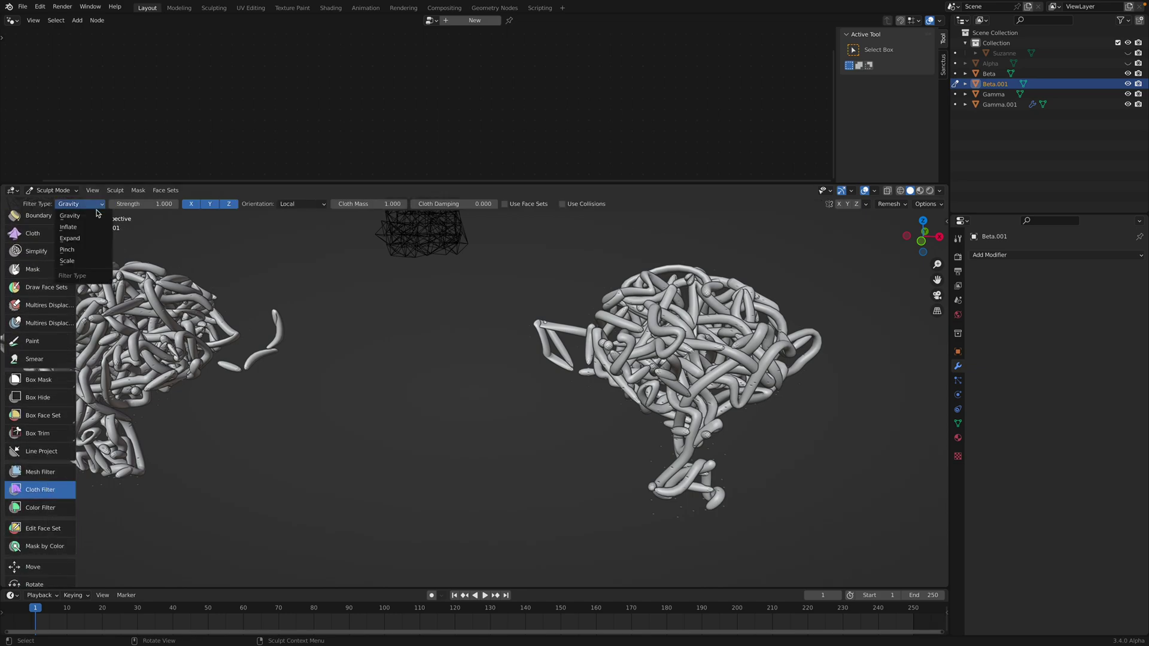
pyautogui.click(93, 239)
pyautogui.click(88, 207)
pyautogui.click(68, 228)
pyautogui.keyDown('shift'); pyautogui.moveTo(703, 375); pyautogui.dragTo(594, 375, button='middle'); pyautogui.keyUp('shift')
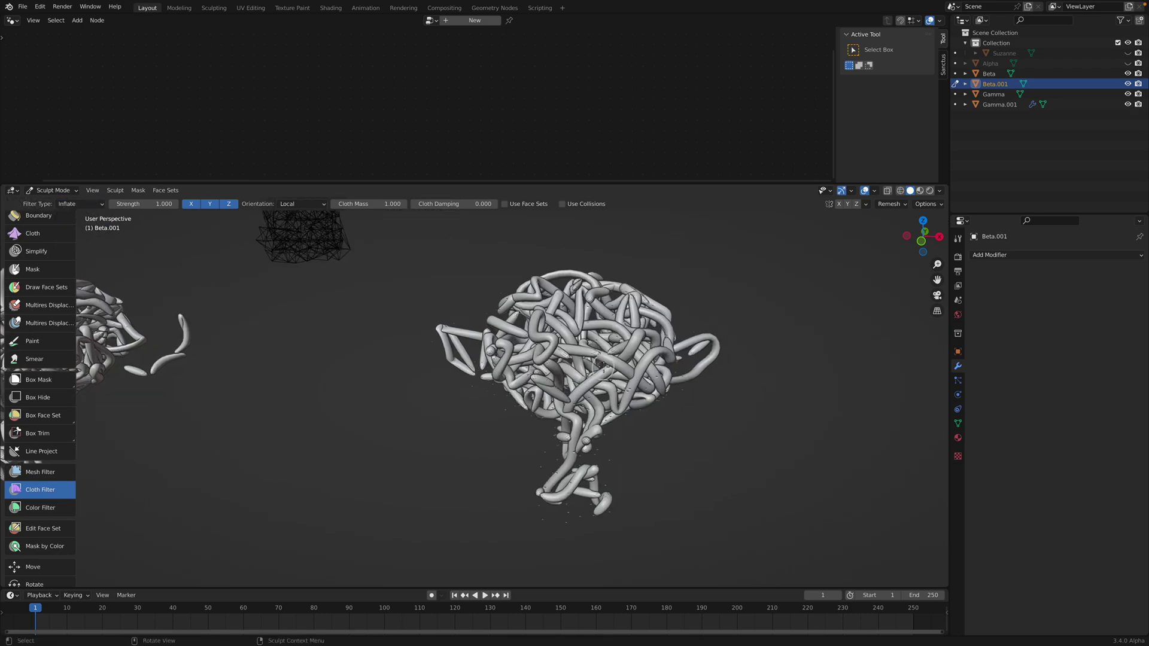
pyautogui.moveTo(604, 367); pyautogui.dragTo(559, 362)
# Step: Inspect the cloth-filtered tubes, return Beta.001 to Object Mode and enlarge the 3D viewport
pyautogui.moveTo(559, 362); pyautogui.dragTo(599, 358, button='middle')
pyautogui.scroll(-2, 541, 348)
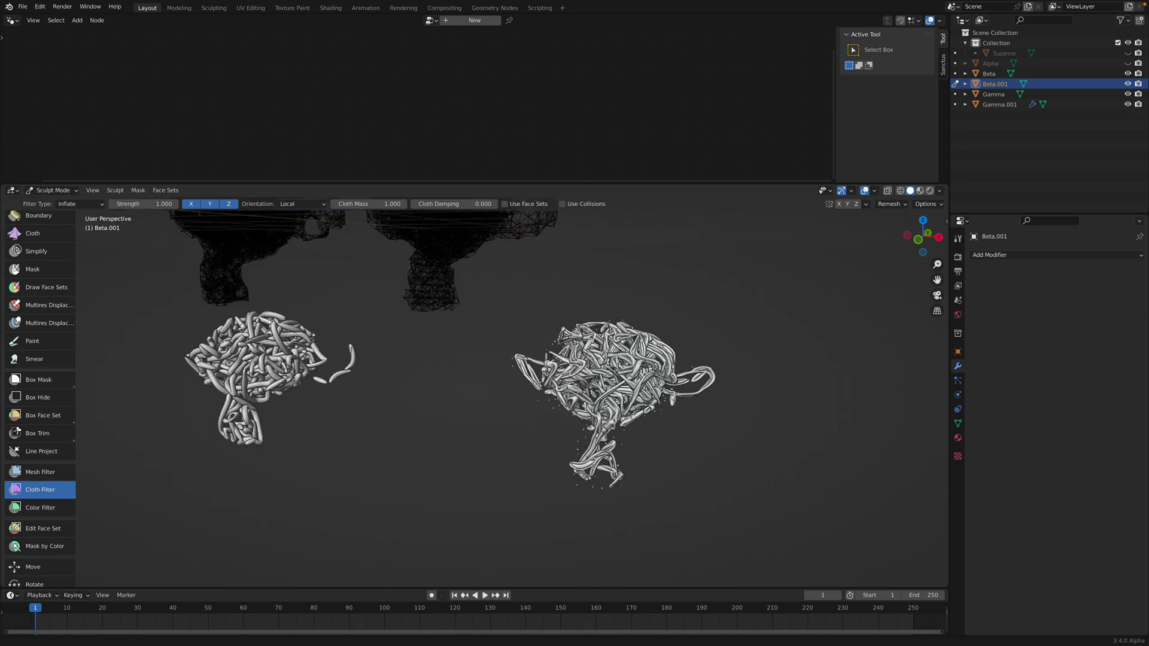
pyautogui.moveTo(539, 383); pyautogui.dragTo(452, 319, button='middle')
pyautogui.click(42, 190)
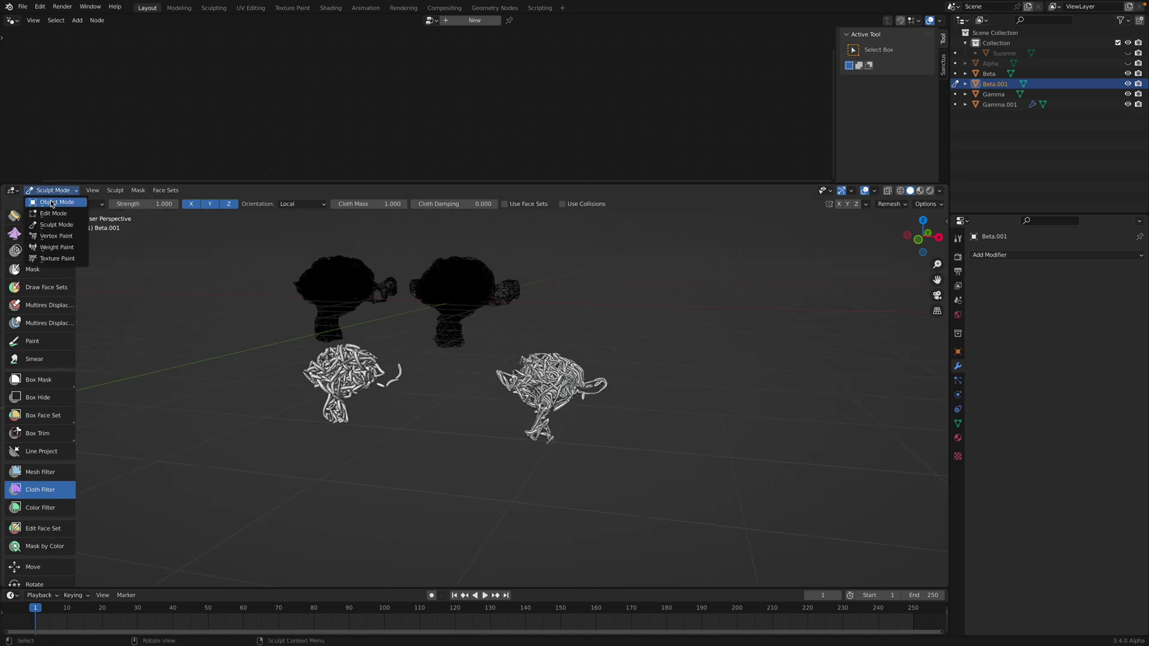
pyautogui.click(48, 203)
pyautogui.moveTo(399, 185); pyautogui.dragTo(400, 60)
pyautogui.scroll(8, 526, 251)
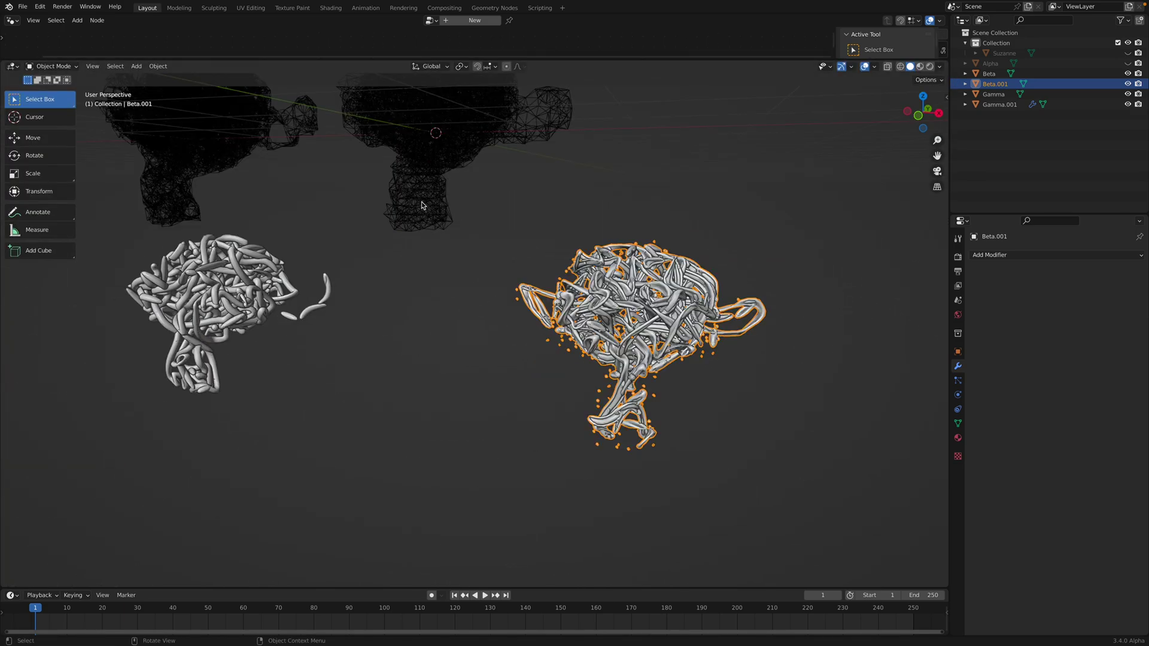
# Step: Compare the Beta and Gamma wireframe networks with the two tube versions from several angles, selecting each network in turn
pyautogui.click(528, 250)
pyautogui.scroll(-3, 528, 251)
pyautogui.moveTo(524, 253); pyautogui.dragTo(548, 252, button='middle')
pyautogui.scroll(-1, 567, 257)
pyautogui.click(289, 256)
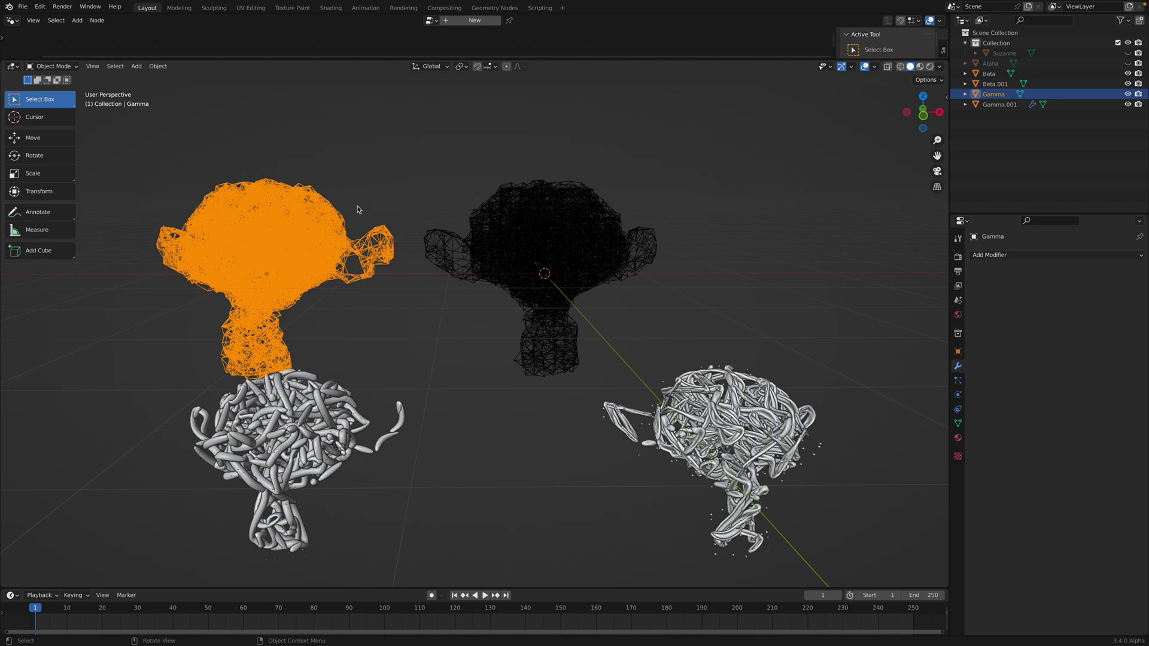
pyautogui.click(417, 184)
pyautogui.moveTo(470, 225); pyautogui.dragTo(491, 263, button='middle')
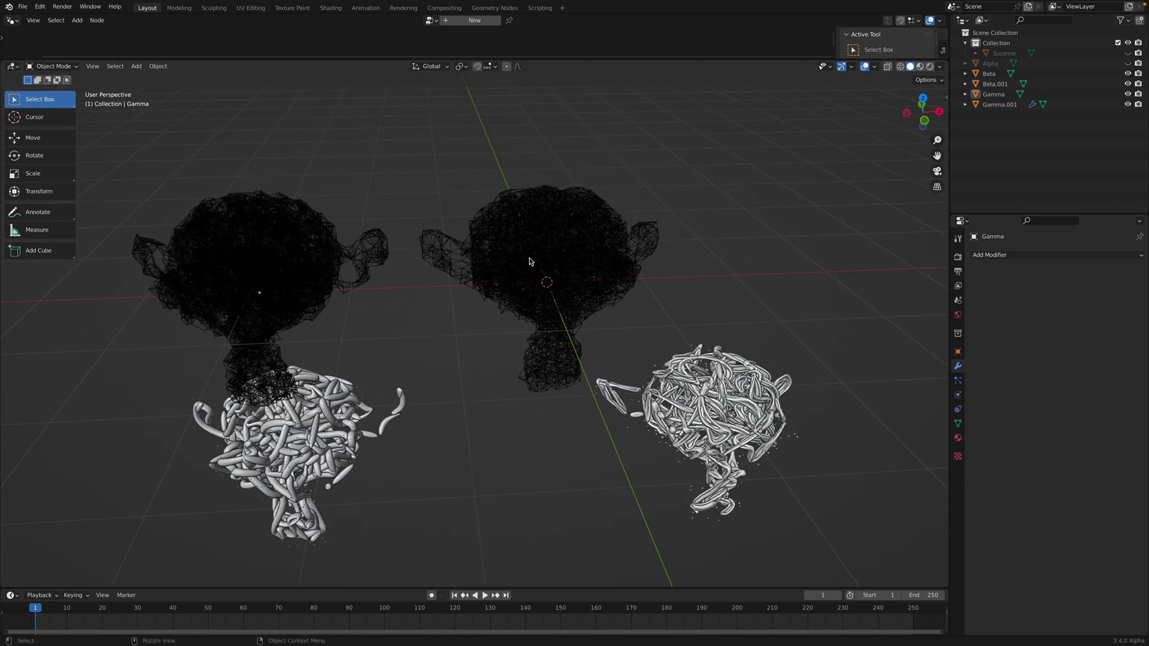
pyautogui.click(530, 261)
pyautogui.click(359, 264)
pyautogui.click(508, 264)
pyautogui.click(365, 265)
pyautogui.moveTo(424, 228); pyautogui.dragTo(580, 231, button='middle')
pyautogui.click(580, 232)
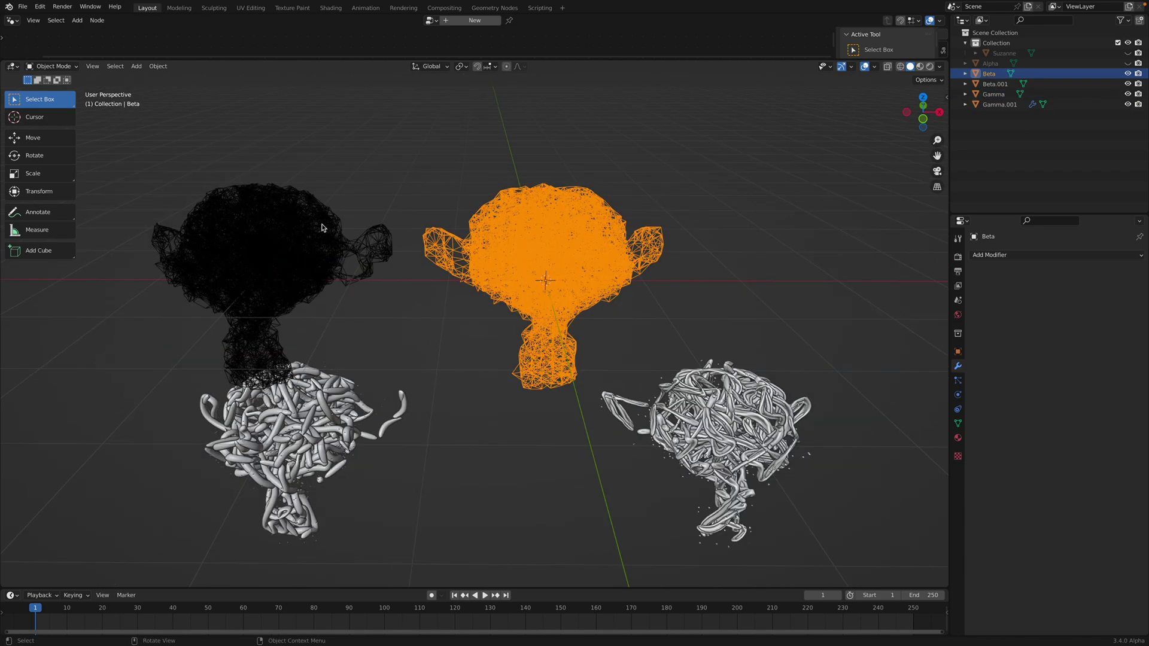
pyautogui.click(264, 204)
pyautogui.moveTo(264, 203); pyautogui.dragTo(299, 158, button='middle')
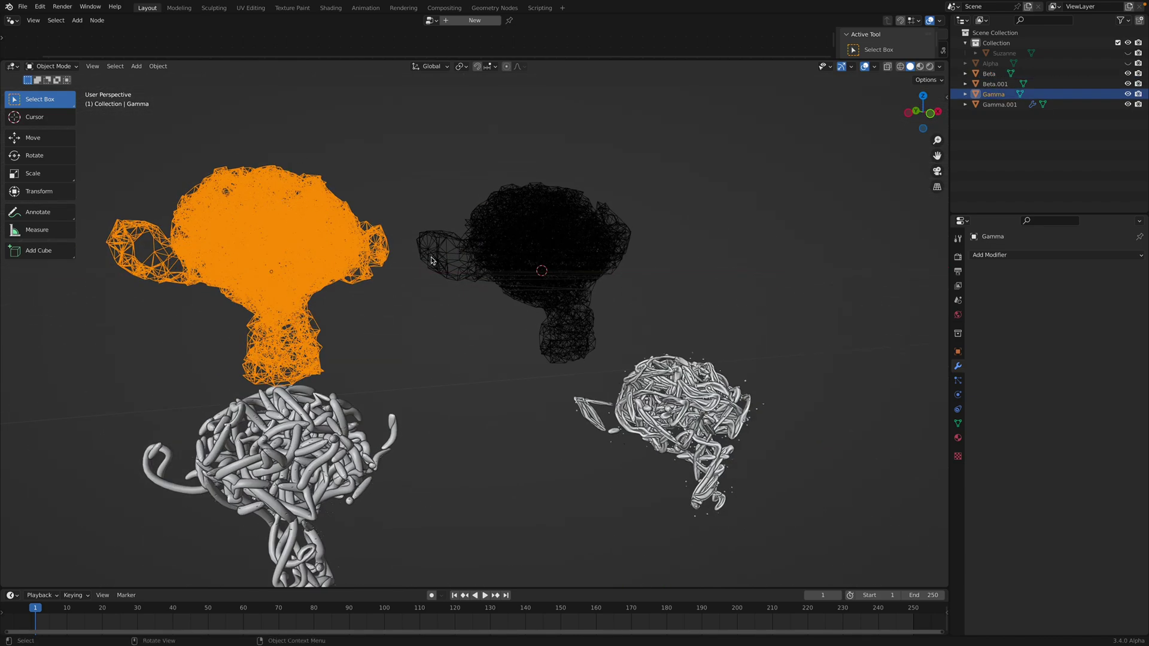
pyautogui.moveTo(432, 261); pyautogui.dragTo(384, 264, button='middle')
pyautogui.click(508, 327)
pyautogui.scroll(-1, 526, 335)
pyautogui.moveTo(504, 339)
pyautogui.mouseDown(button='middle')
pyautogui.moveTo(444, 341)
pyautogui.moveTo(497, 346)
pyautogui.mouseUp(button='middle')
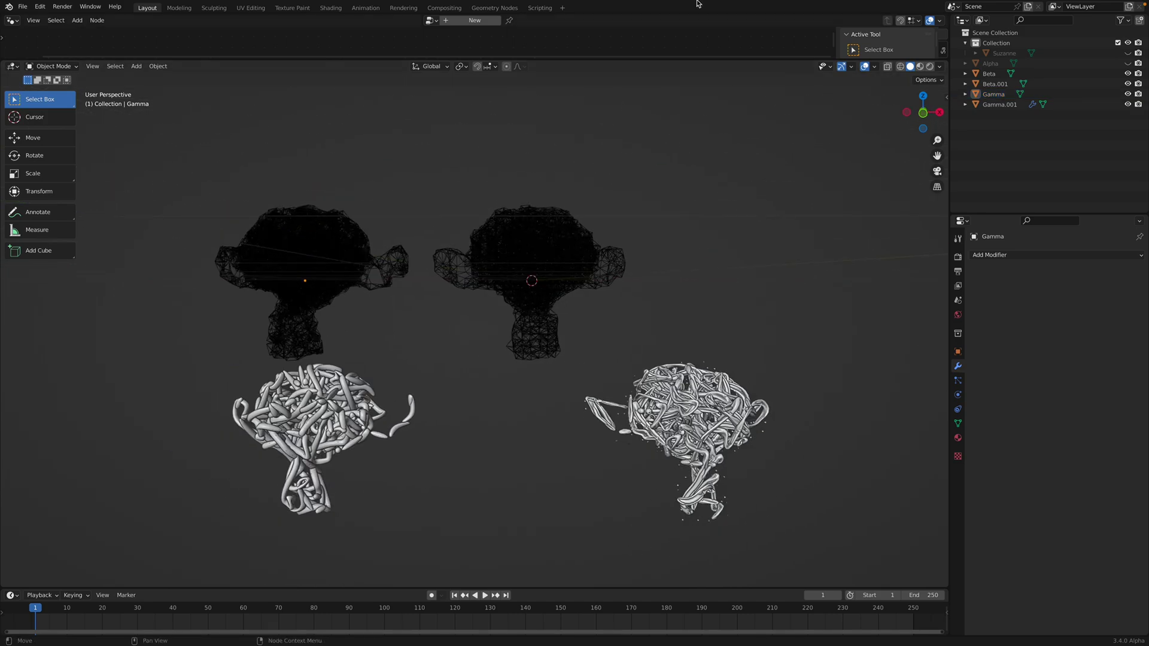